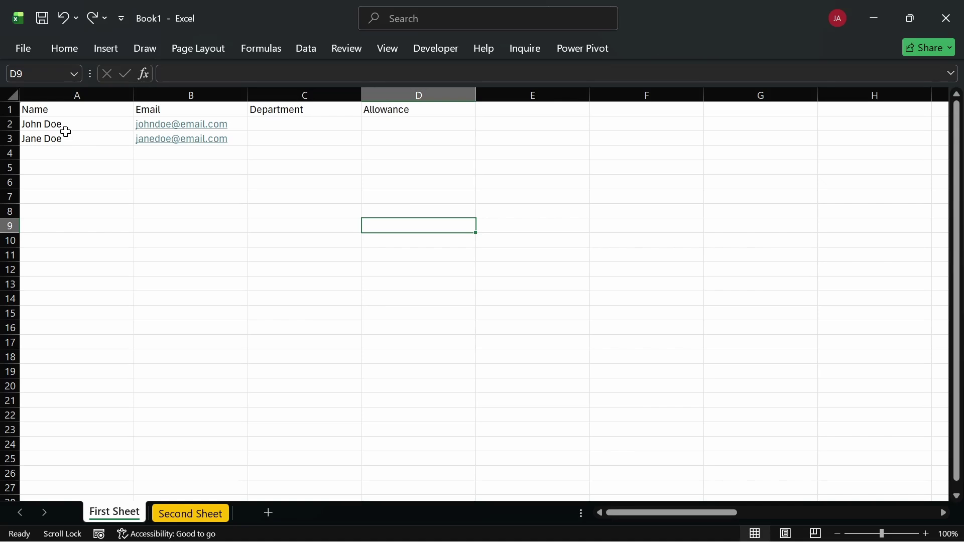
Enter the first new employee name in cell A4 below the existing names
{"action": "left_click_drag", "start_coordinate": [52, 106], "coordinate": [354, 153]}
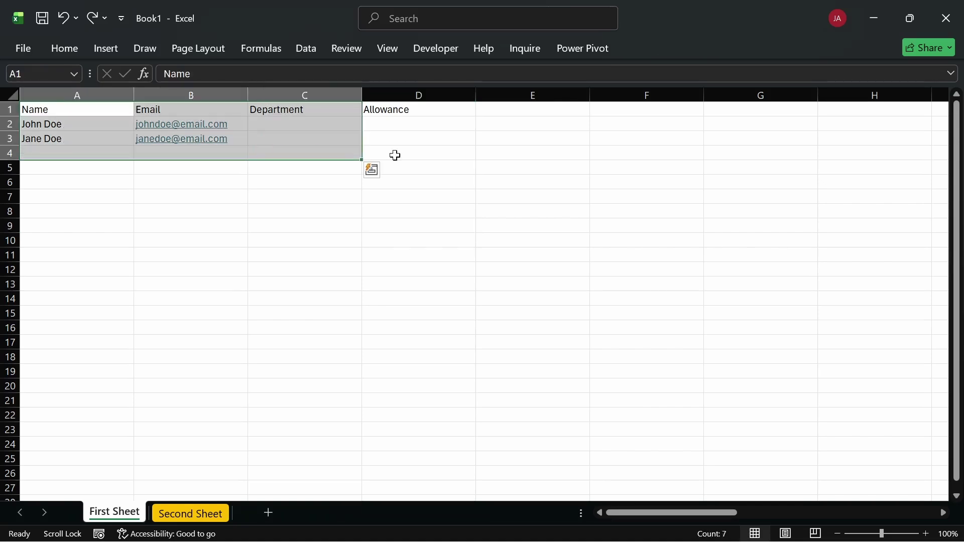
{"action": "left_click", "coordinate": [365, 241]}
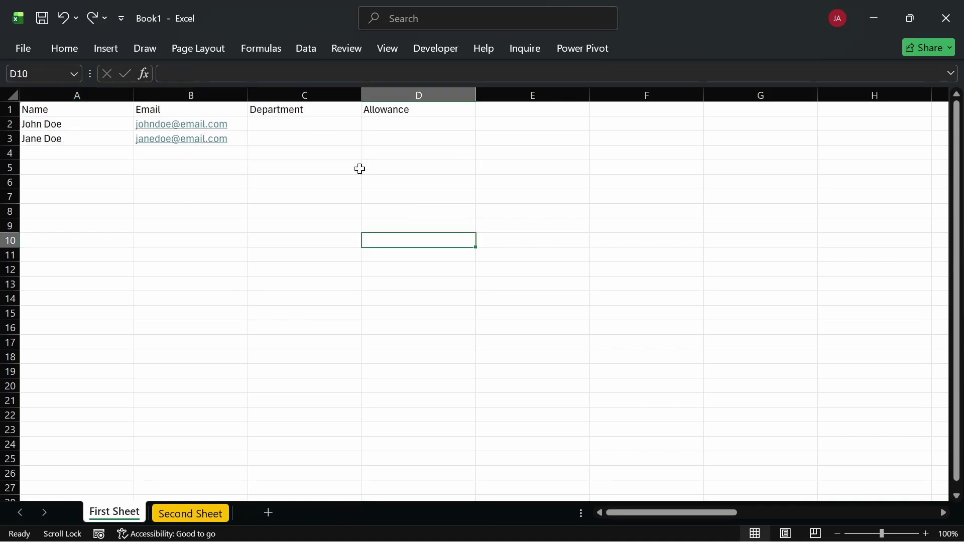
{"action": "left_click", "coordinate": [63, 152]}
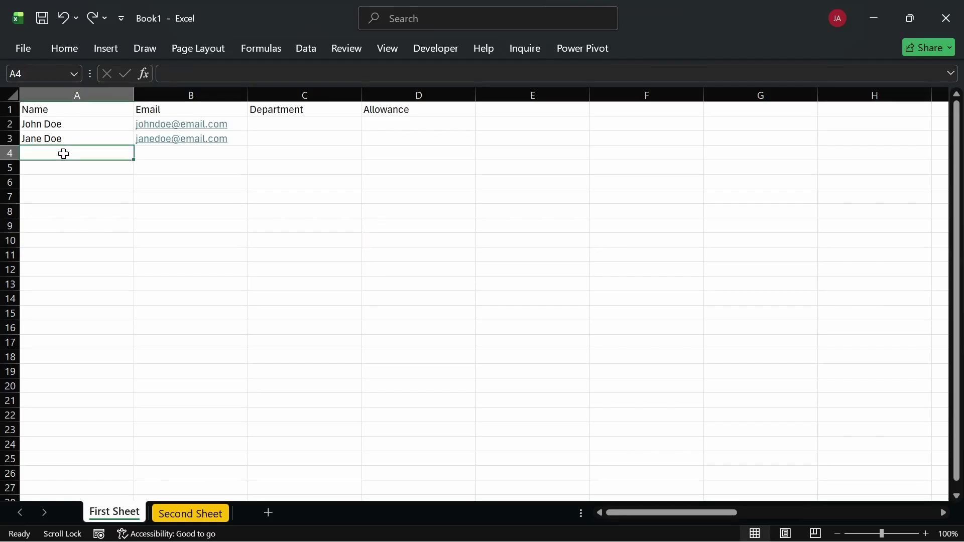
{"action": "type", "text": "Jack"}
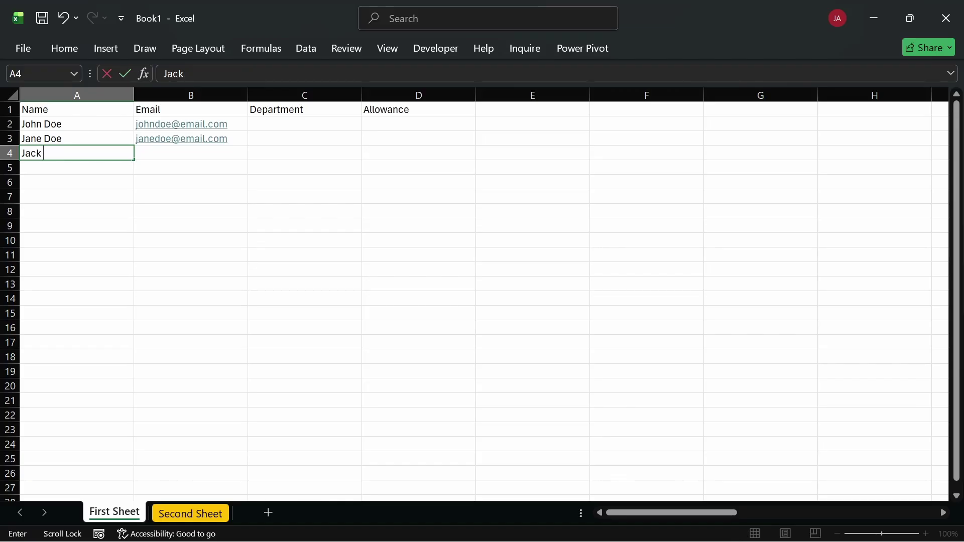
{"action": "type", "text": " Bauer"}
{"action": "key", "text": "Return"}
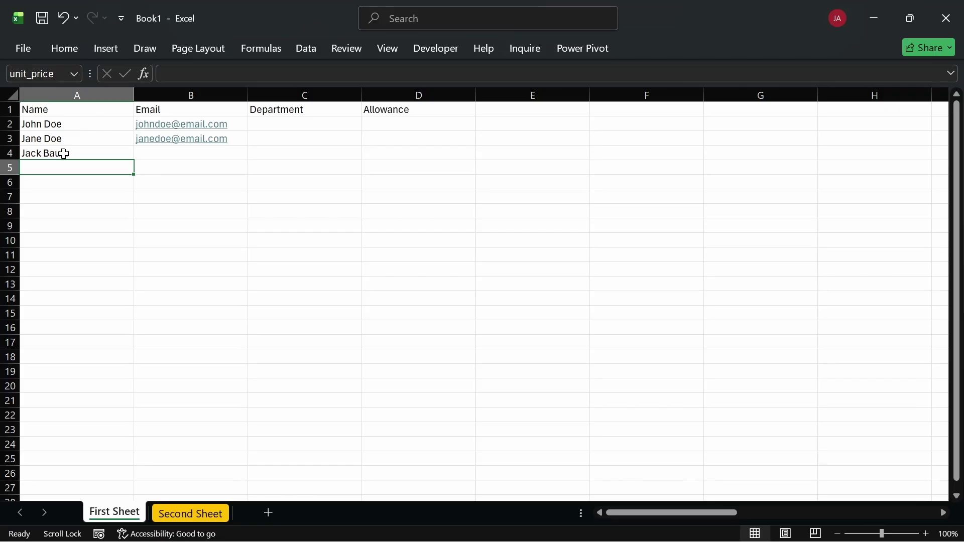
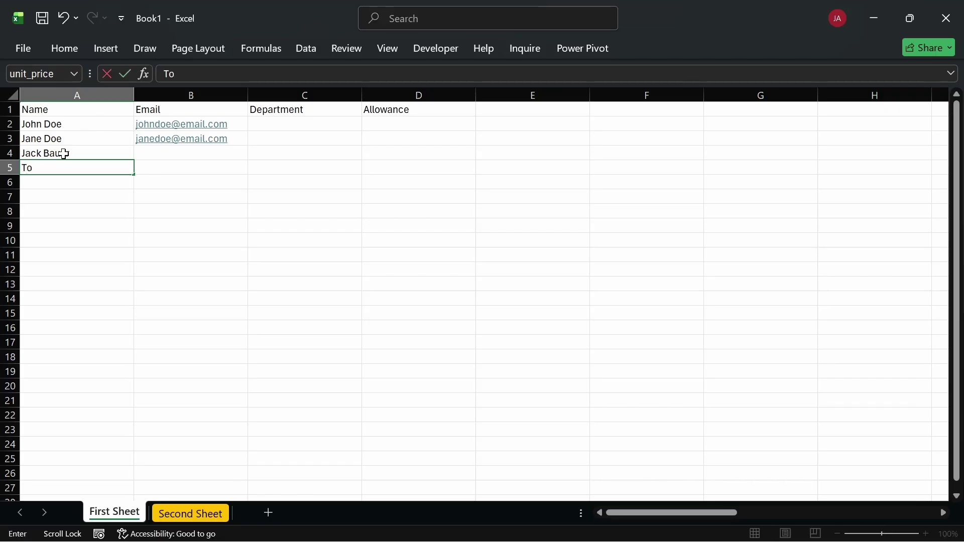
Add two more employee names in A5 and A6, fixing typos with Backspace
{"action": "key", "text": "Return"}
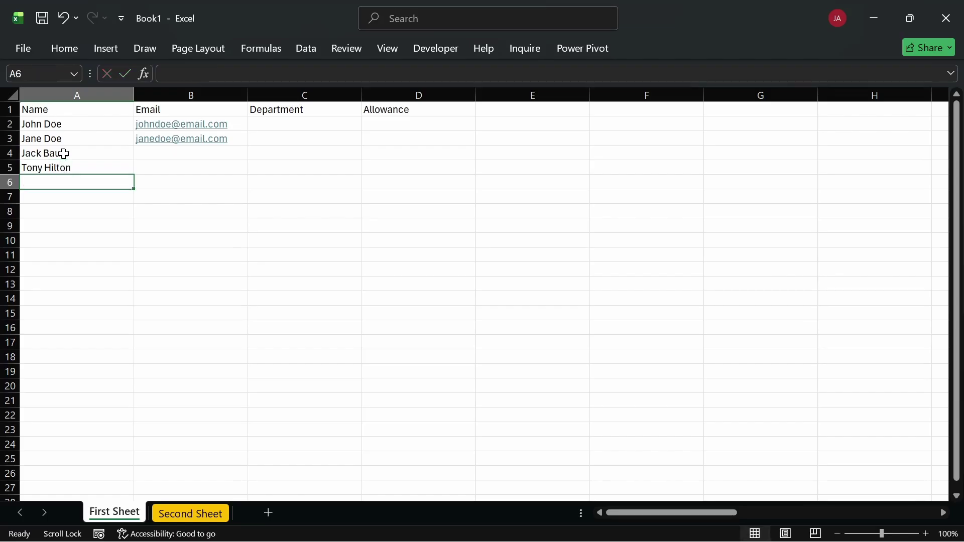
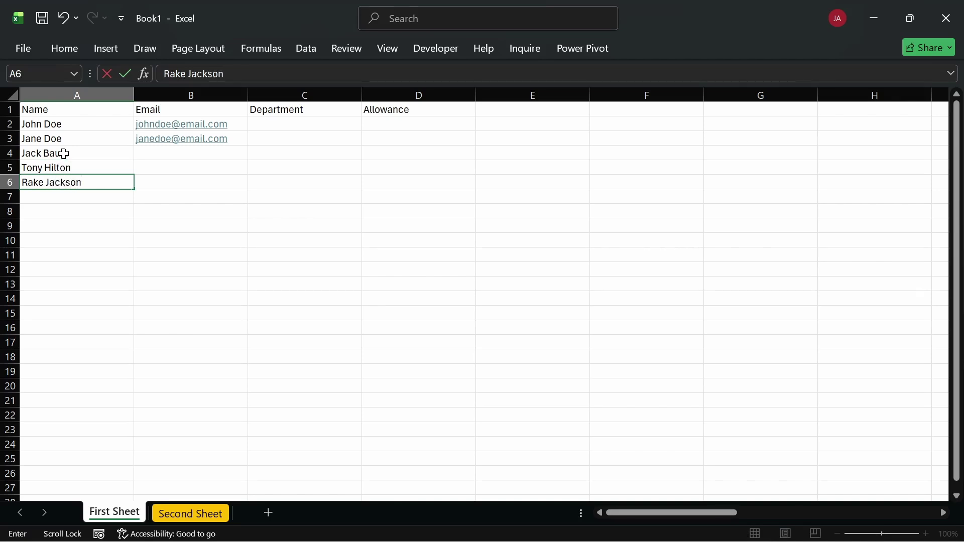
{"action": "key", "text": "Return"}
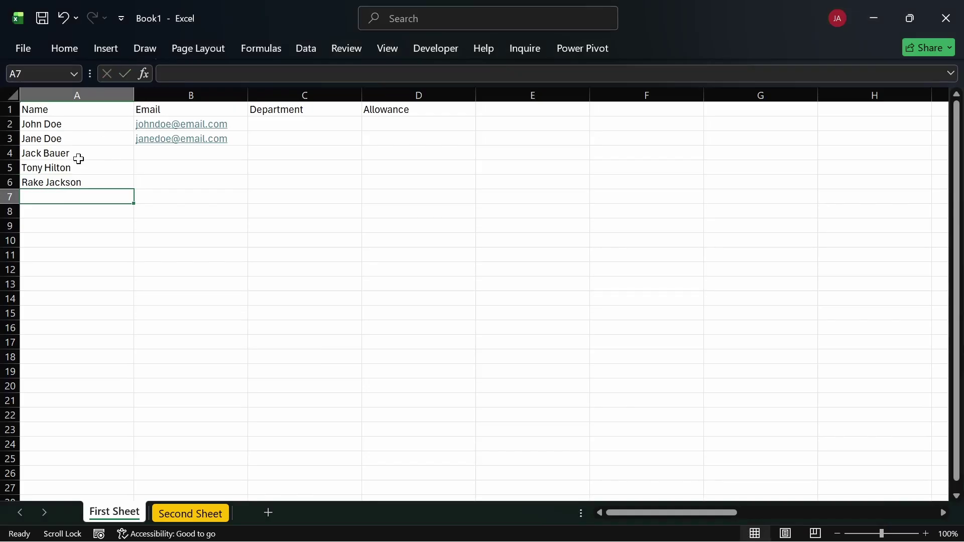
Enter the sixth employee name in A7, correcting the mistyped capital letters
{"action": "type", "text": "f"}
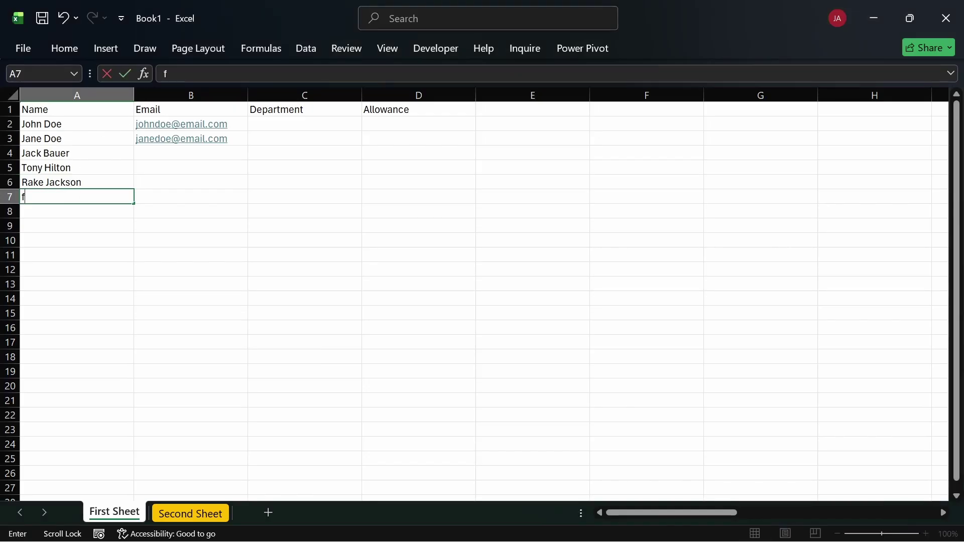
{"action": "key", "text": "BackSpace"}
{"action": "type", "text": "F"}
{"action": "key", "text": "BackSpace"}
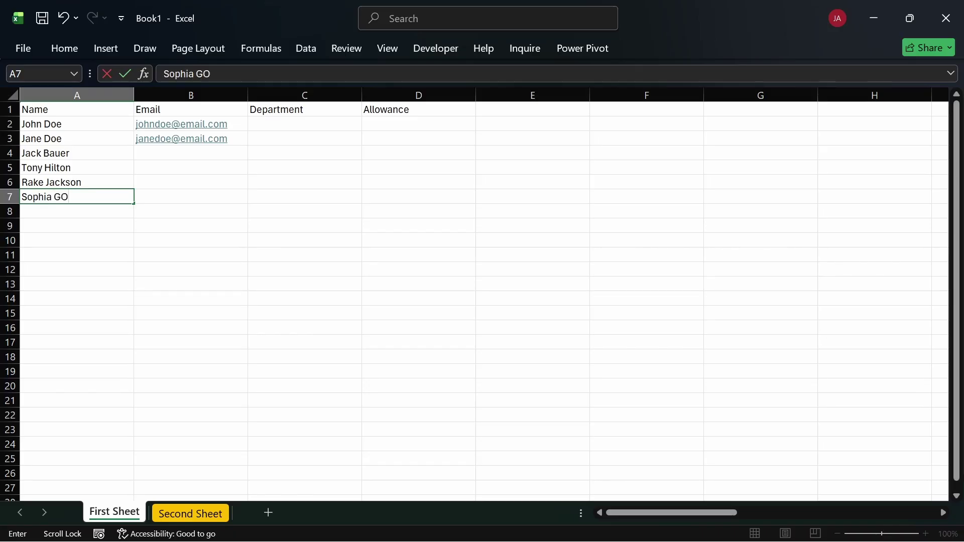
{"action": "type", "text": "ood"}
{"action": "key", "text": "Return"}
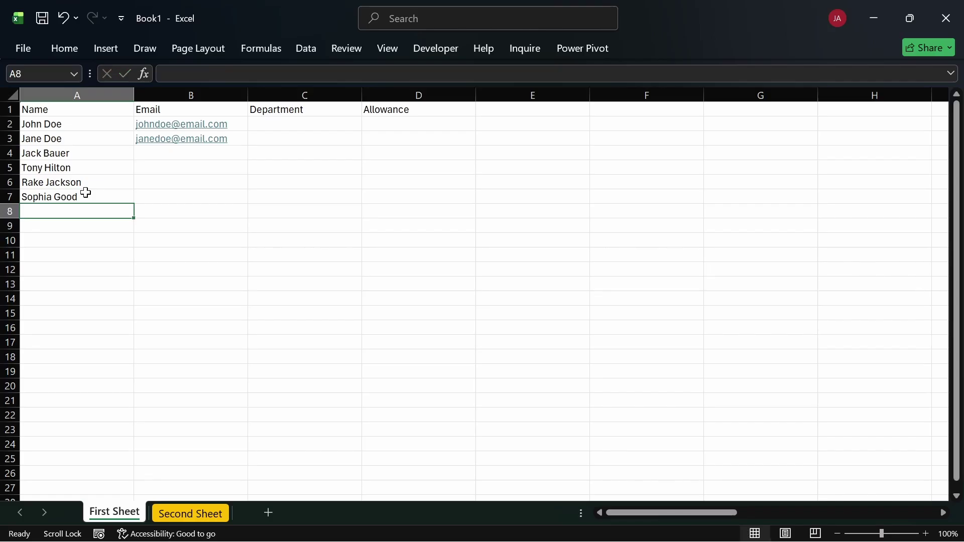
Reject the AutoComplete suggestion in A8 and enter the seventh employee name
{"action": "type", "text": "S"}
{"action": "key", "text": "BackSpace"}
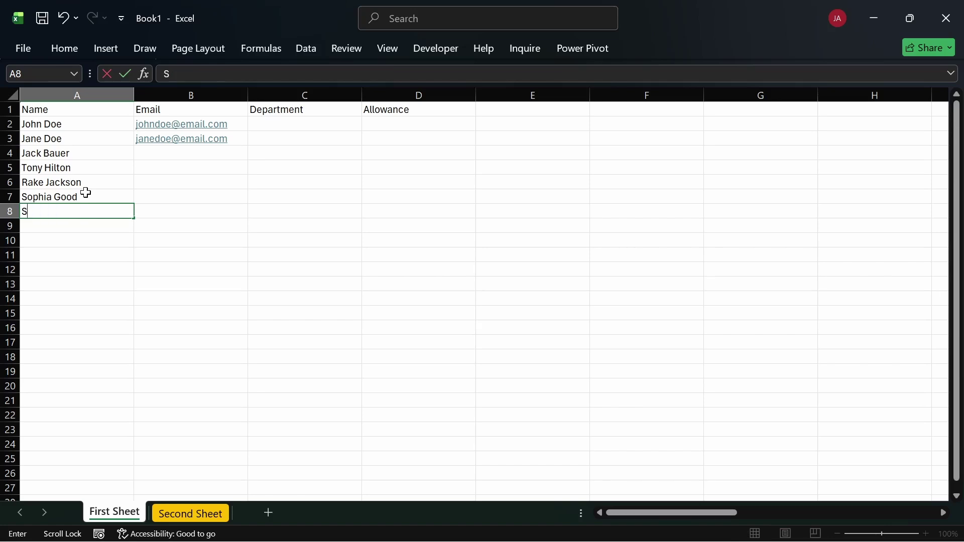
{"action": "type", "text": "M"}
{"action": "key", "text": "BackSpace"}
{"action": "key", "text": "BackSpace"}
{"action": "type", "text": "Angelina"}
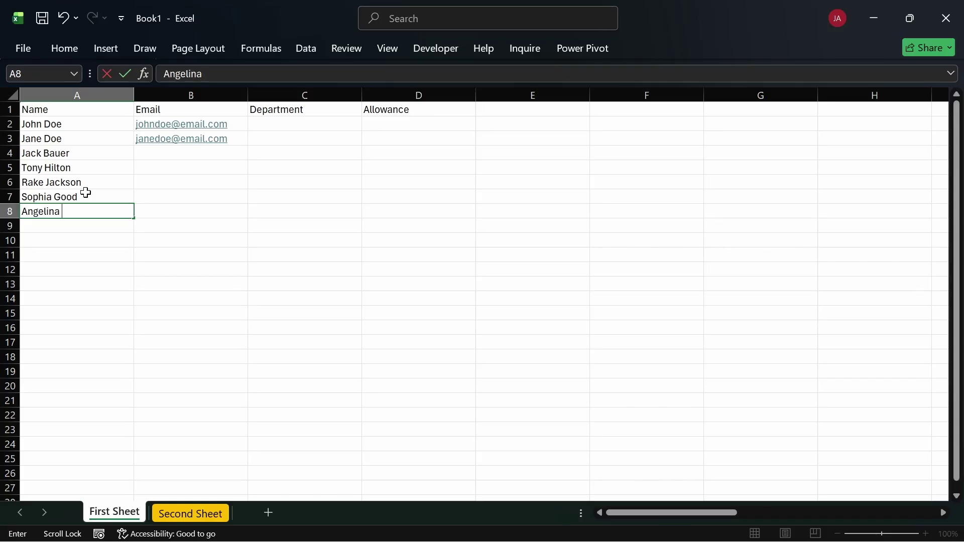
{"action": "type", "text": " Jolie"}
{"action": "key", "text": "Return"}
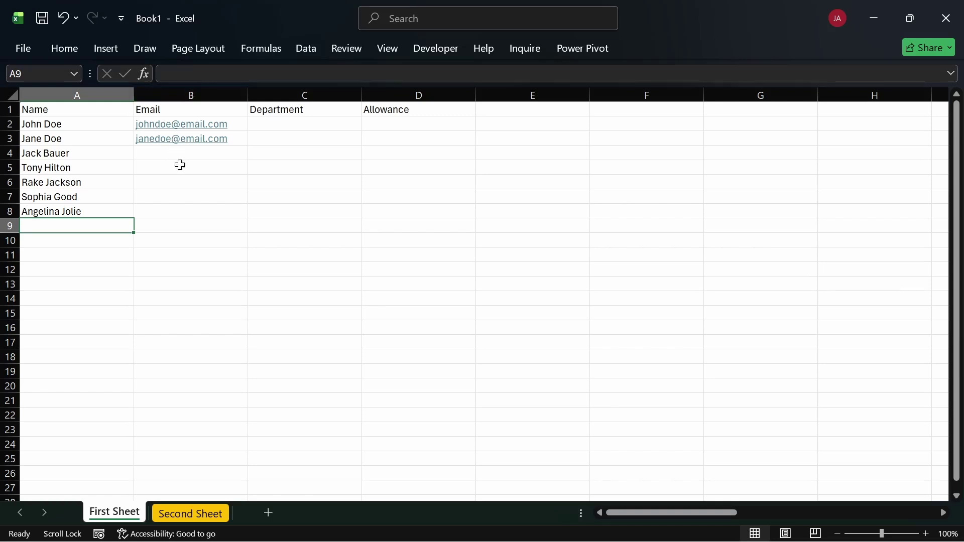
Select B2:B3 and delete the two sample e-mail addresses
{"action": "left_click", "coordinate": [246, 129]}
{"action": "left_click_drag", "start_coordinate": [246, 128], "coordinate": [249, 144]}
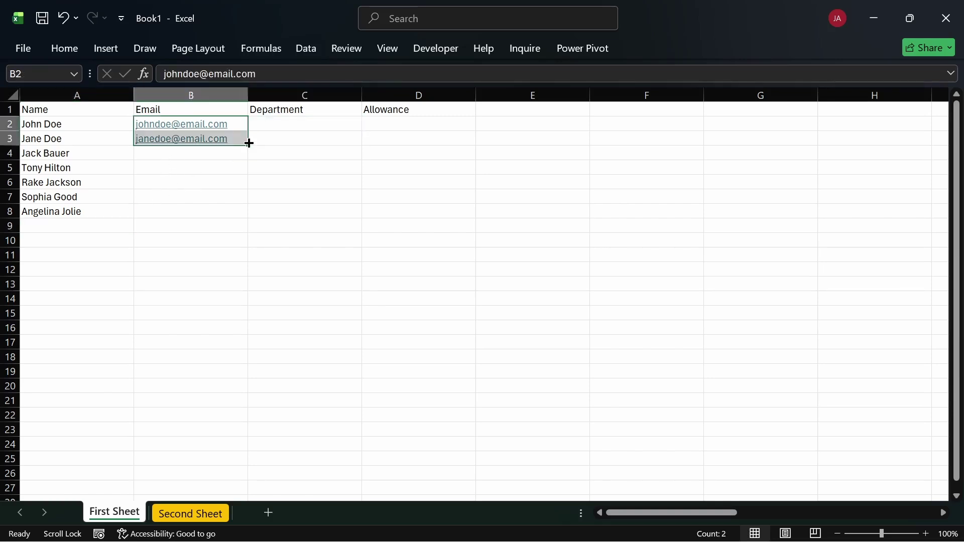
{"action": "key", "text": "Delete"}
{"action": "left_click", "coordinate": [241, 171]}
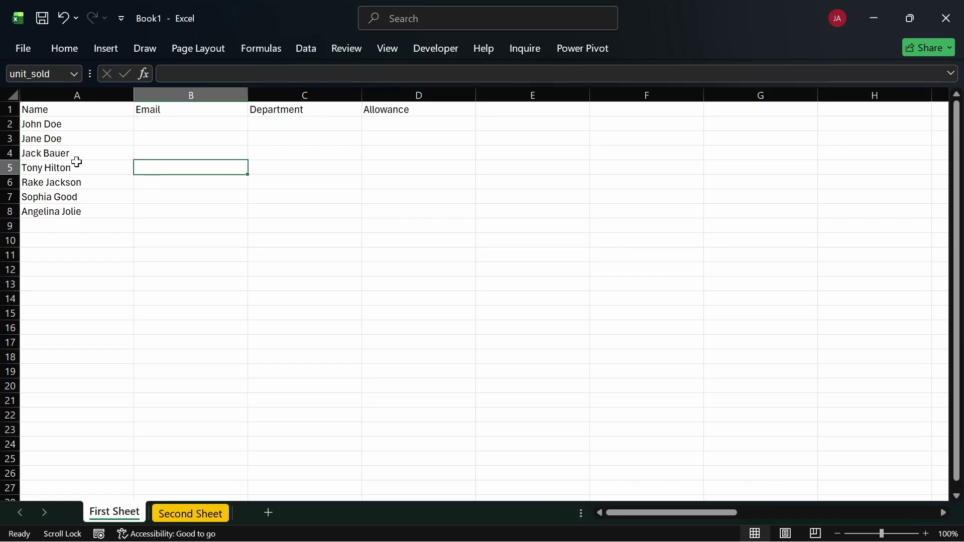
Pin the Home ribbon open, then type and erase test text 'Ribbon' in B3
{"action": "double_click", "coordinate": [74, 47]}
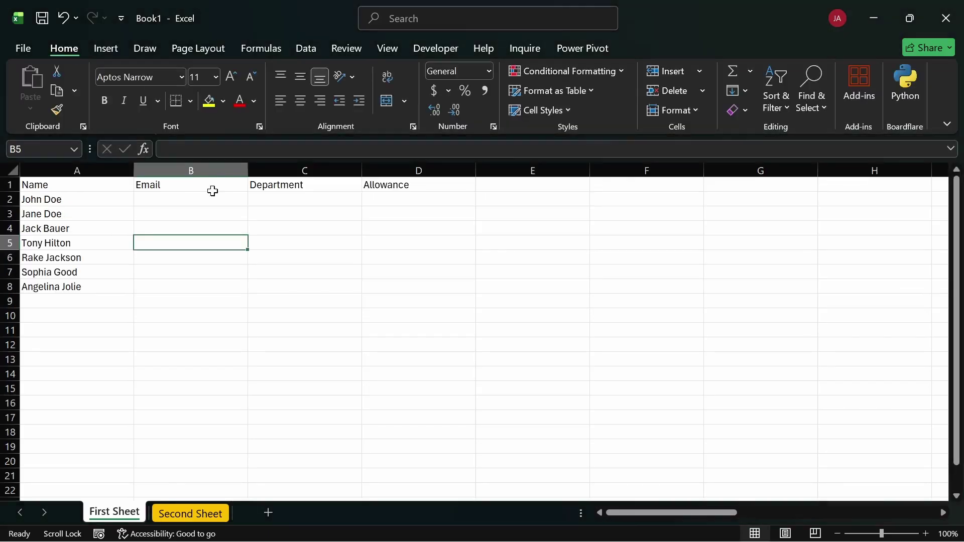
{"action": "left_click", "coordinate": [213, 192]}
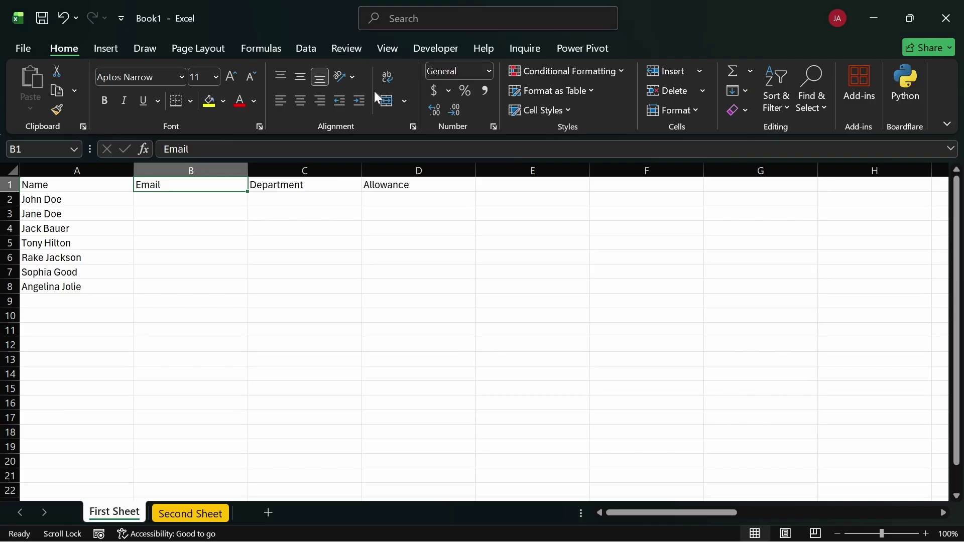
{"action": "left_click", "coordinate": [160, 215]}
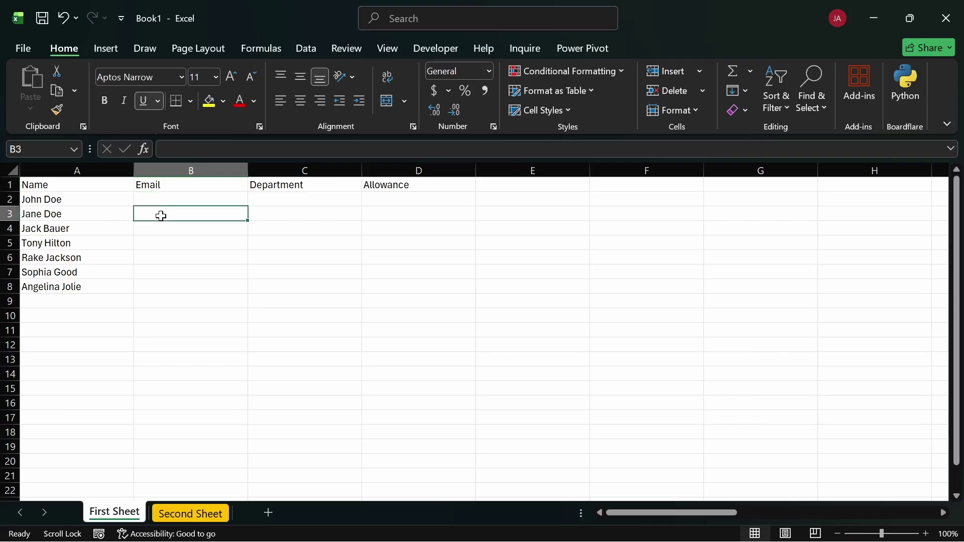
{"action": "type", "text": "T"}
{"action": "key", "text": "BackSpace"}
{"action": "type", "text": "R"}
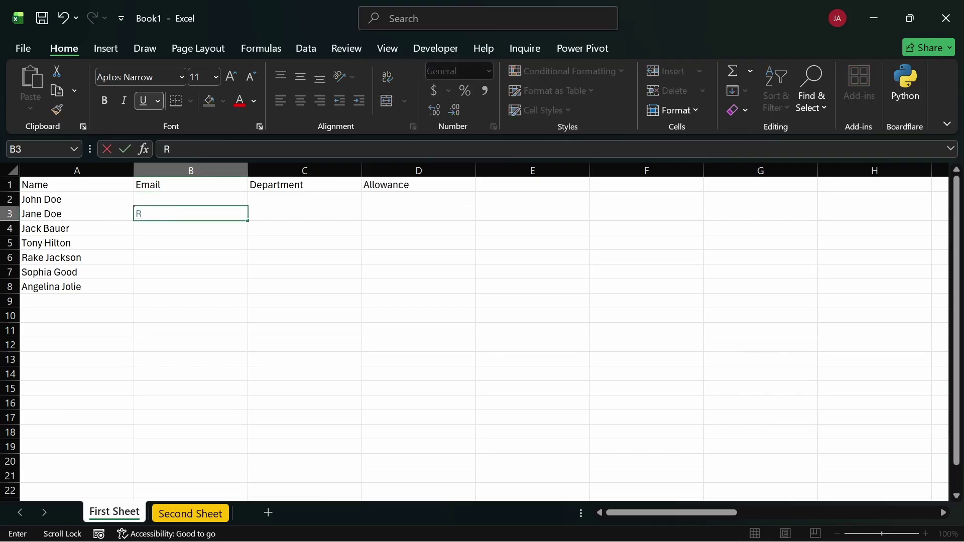
{"action": "type", "text": "ibbon"}
{"action": "key", "text": "BackSpace"}
{"action": "key", "text": "BackSpace"}
{"action": "key", "text": "BackSpace"}
{"action": "key", "text": "BackSpace"}
{"action": "key", "text": "BackSpace"}
{"action": "key", "text": "BackSpace"}
{"action": "left_click", "coordinate": [178, 256]}
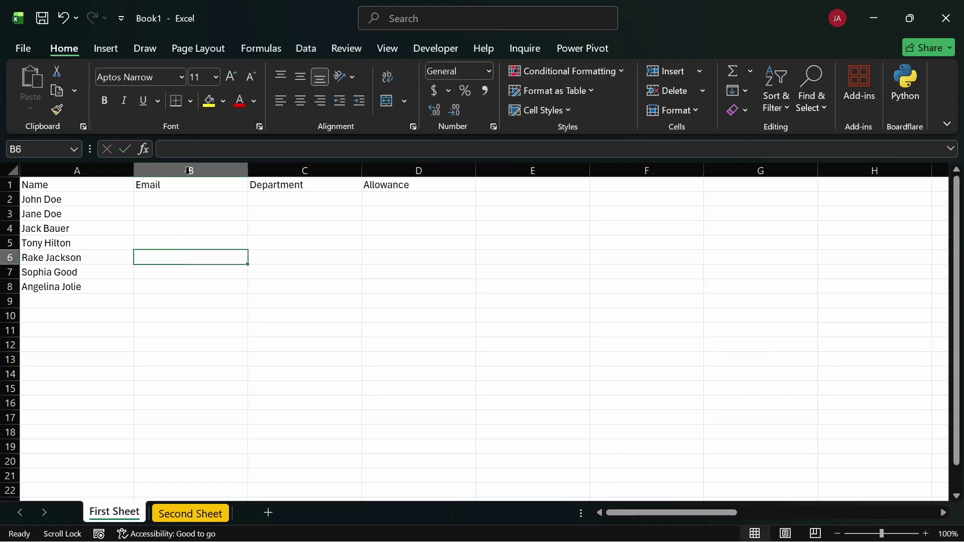
Select the e-mail cells and then names A2:A6, then bring up the Zoom dialog
{"action": "left_click_drag", "start_coordinate": [150, 201], "coordinate": [204, 283]}
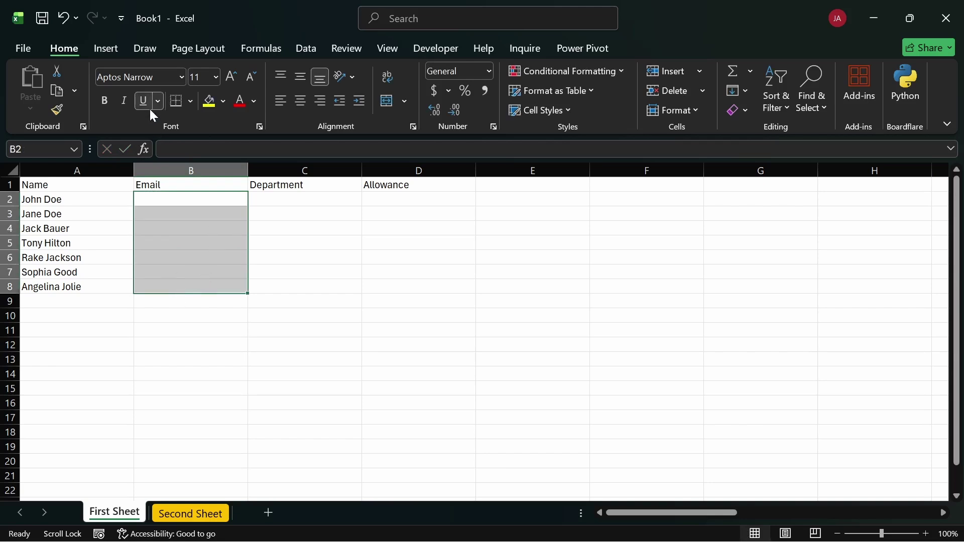
{"action": "left_click", "coordinate": [348, 276]}
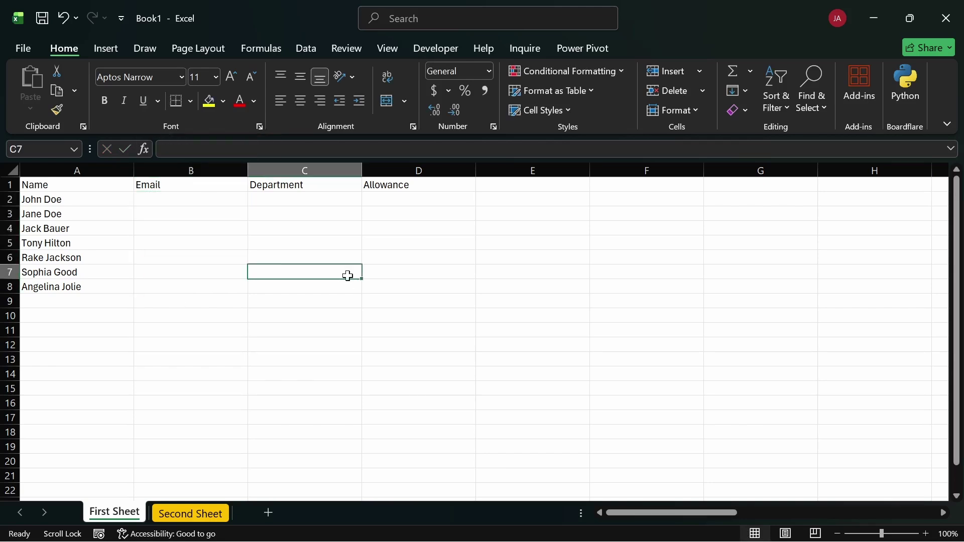
{"action": "left_click", "coordinate": [154, 198]}
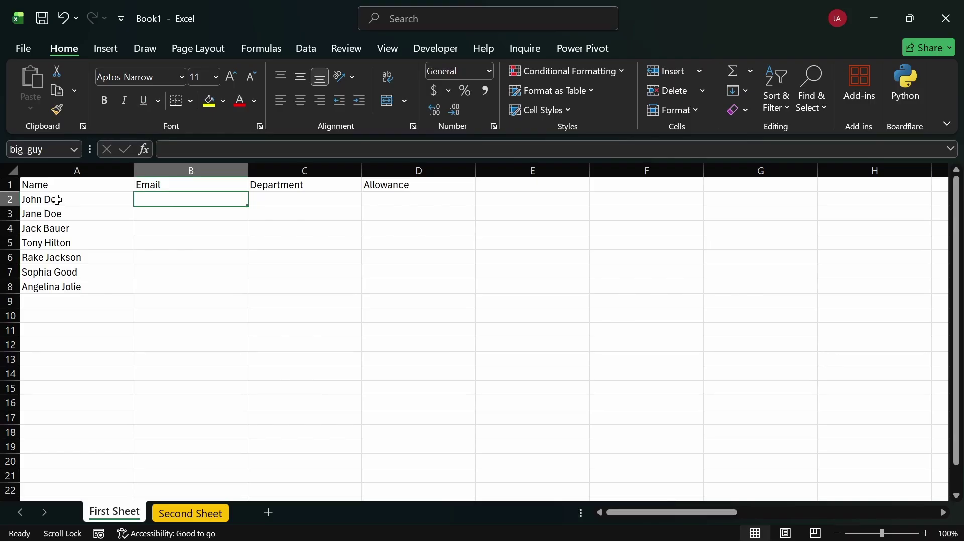
{"action": "left_click_drag", "start_coordinate": [57, 200], "coordinate": [66, 259]}
{"action": "left_click", "coordinate": [310, 255]}
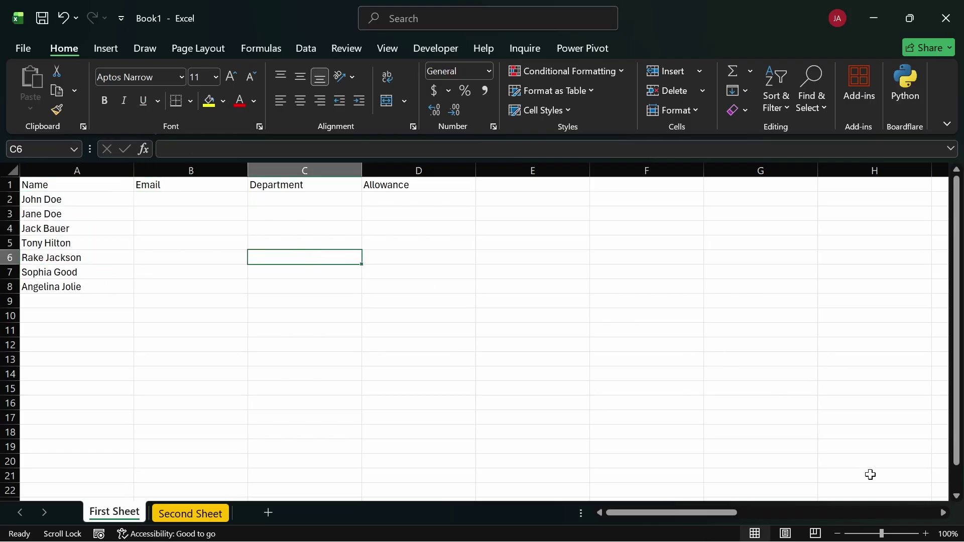
{"action": "left_click", "coordinate": [948, 534]}
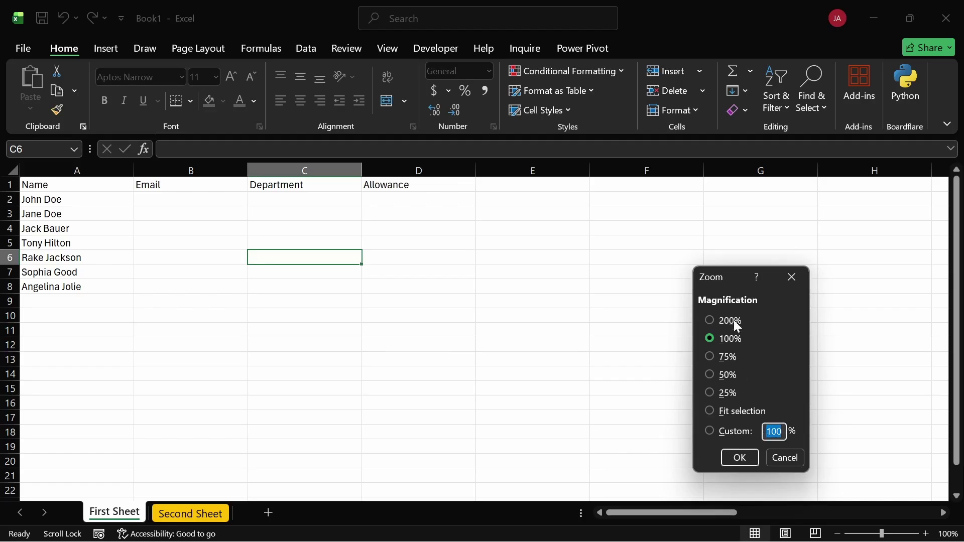
{"action": "left_click", "coordinate": [709, 321]}
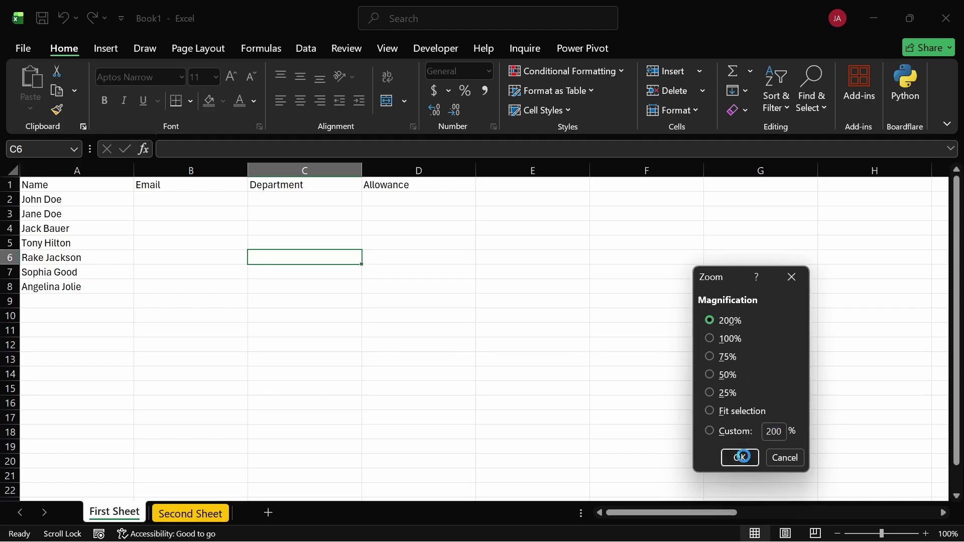
{"action": "left_click", "coordinate": [739, 455]}
{"action": "left_click", "coordinate": [480, 388]}
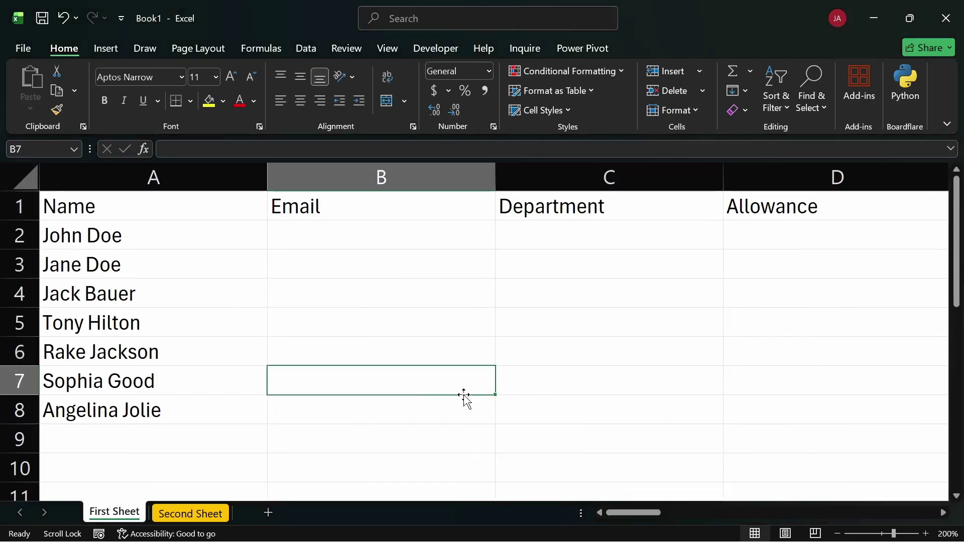
{"action": "left_click", "coordinate": [76, 203]}
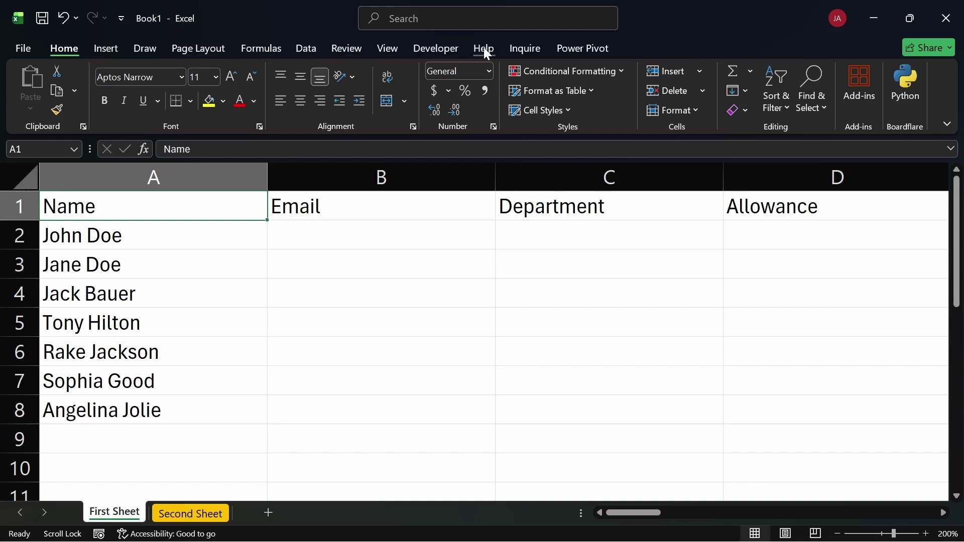
{"action": "left_click", "coordinate": [263, 301]}
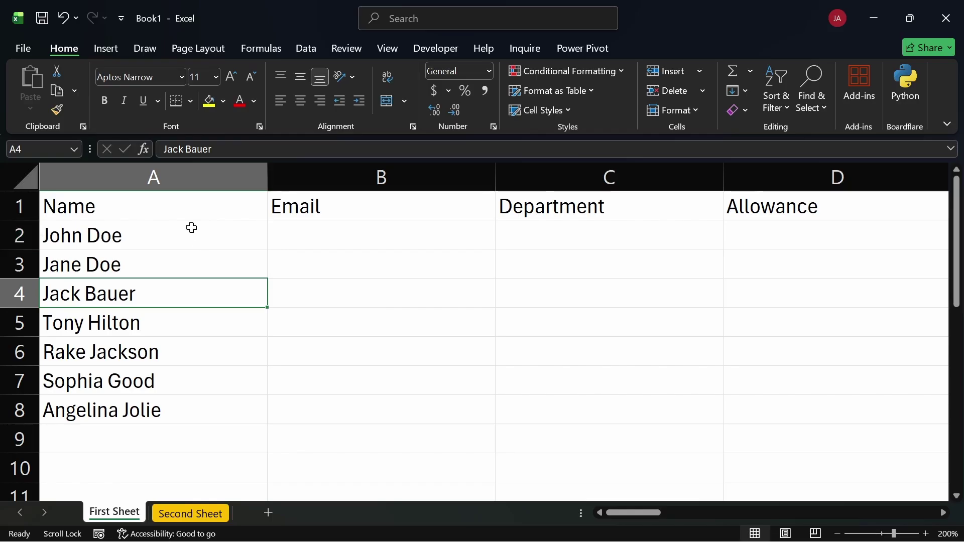
{"action": "left_click", "coordinate": [153, 204]}
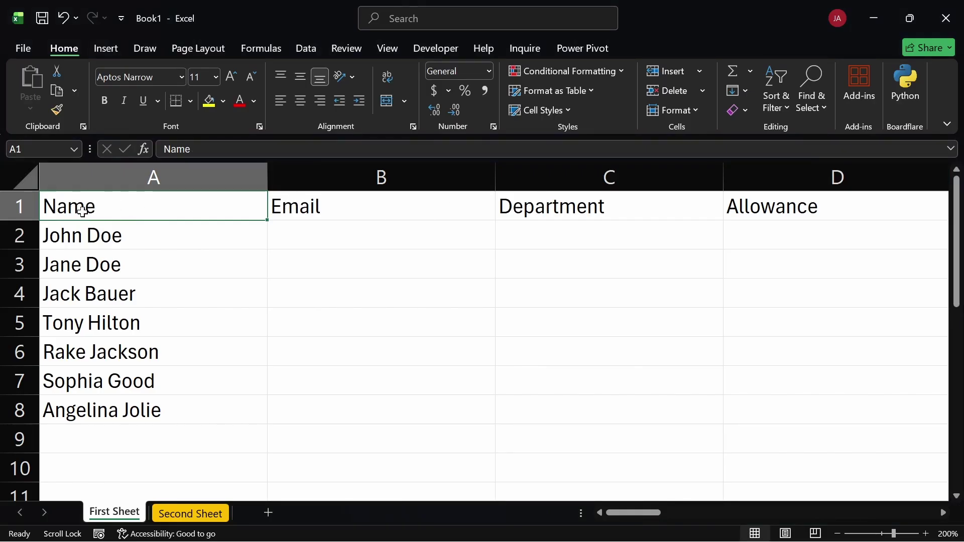
{"action": "key", "text": "ctrl+shift+Right"}
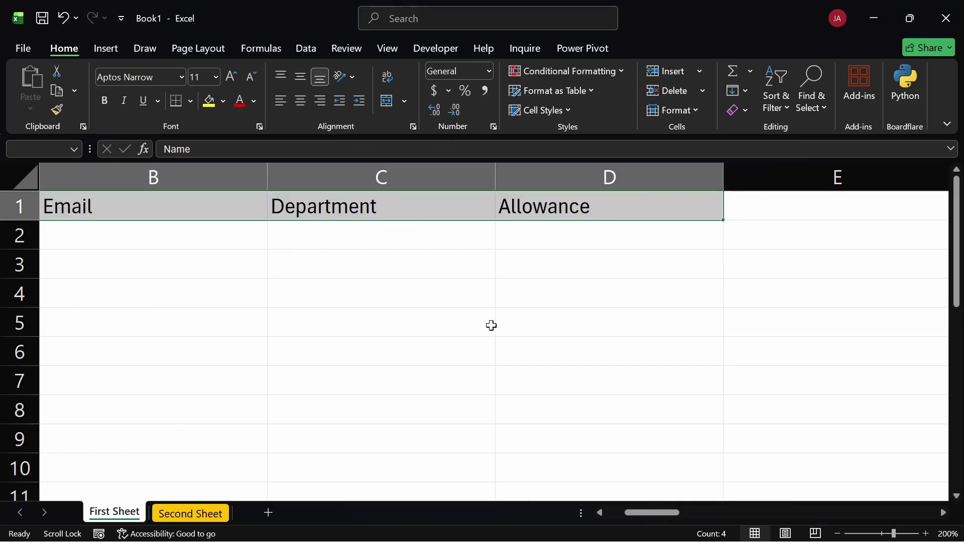
{"action": "left_click_drag", "start_coordinate": [627, 517], "coordinate": [627, 516]}
{"action": "left_click", "coordinate": [382, 346]}
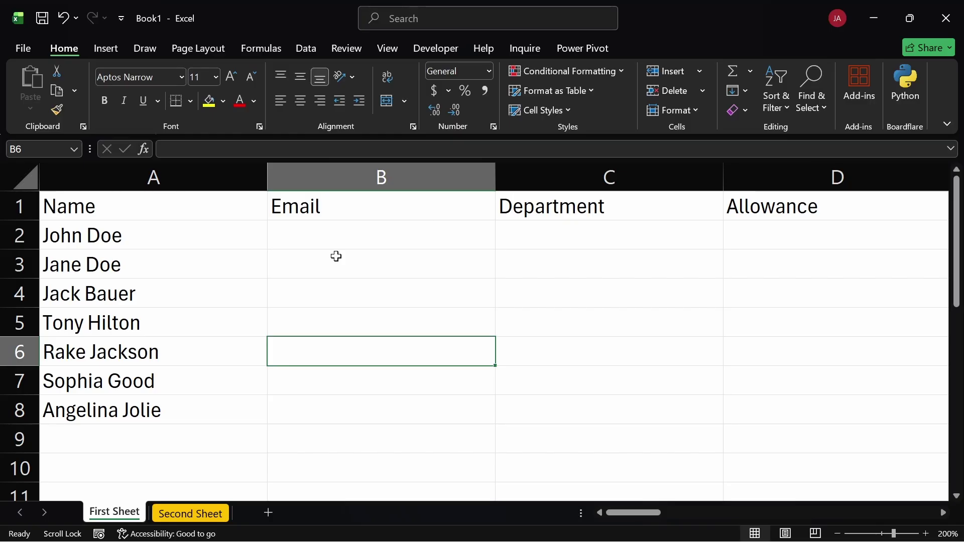
{"action": "left_click", "coordinate": [328, 229]}
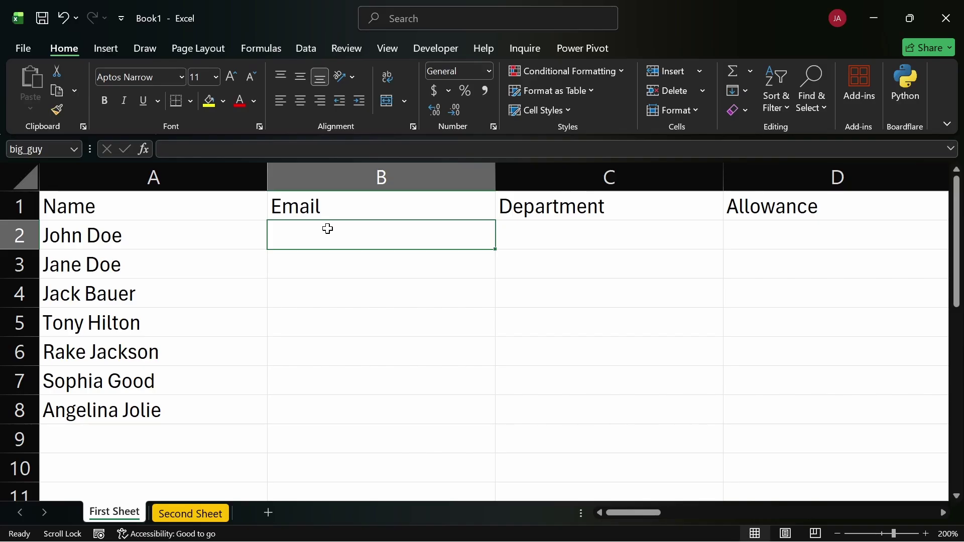
{"action": "left_click", "coordinate": [149, 240]}
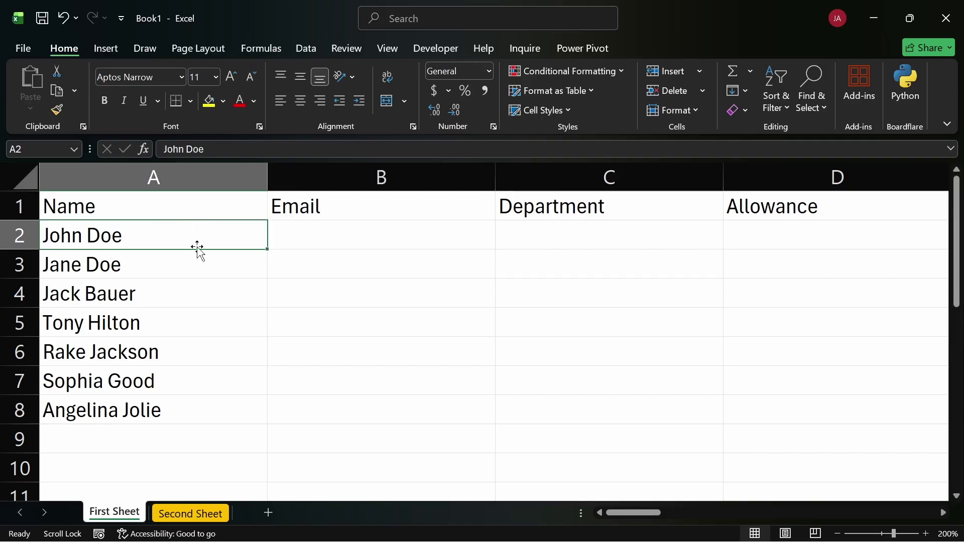
{"action": "left_click_drag", "start_coordinate": [166, 203], "coordinate": [688, 206]}
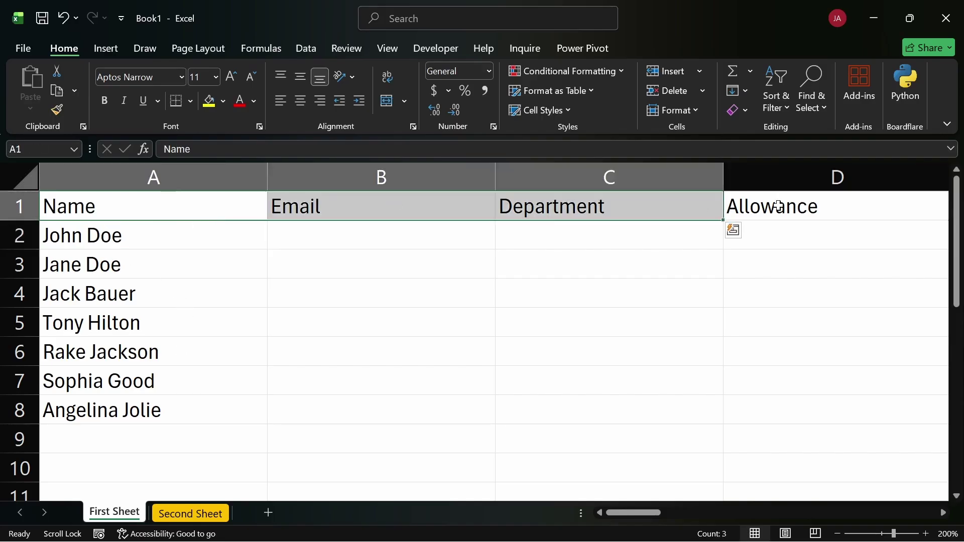
{"action": "left_click", "coordinate": [779, 206]}
{"action": "left_click", "coordinate": [182, 208]}
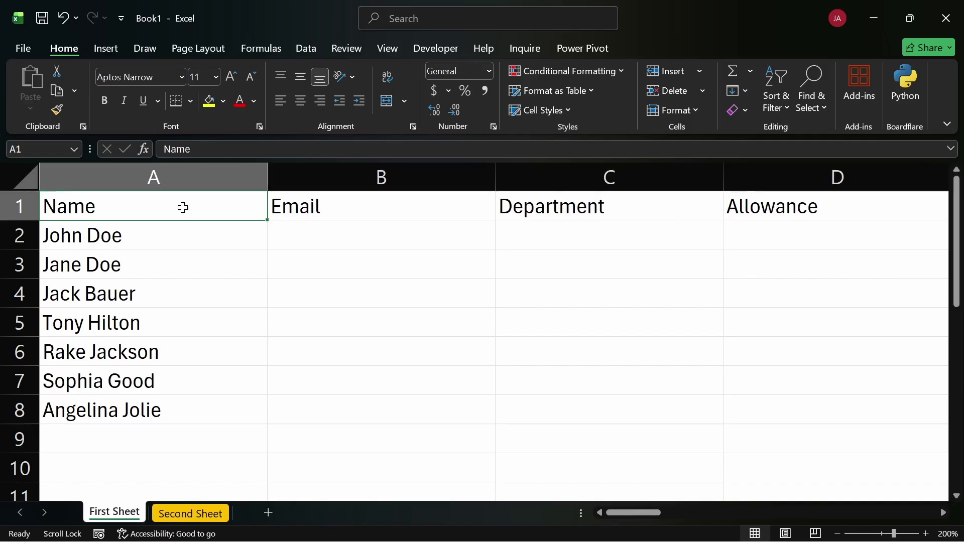
{"action": "key", "text": "Right"}
{"action": "key", "text": "Right"}
{"action": "key", "text": "Right"}
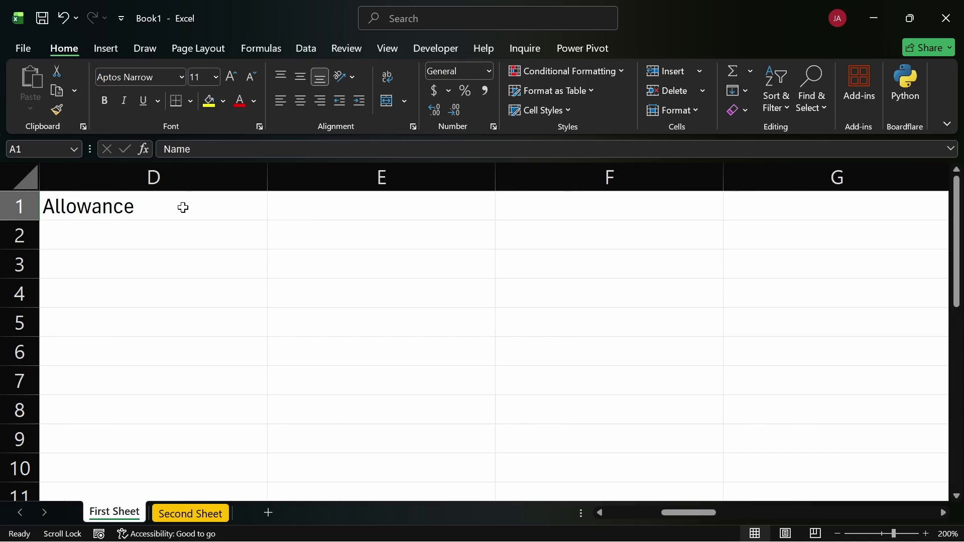
{"action": "left_click", "coordinate": [151, 206]}
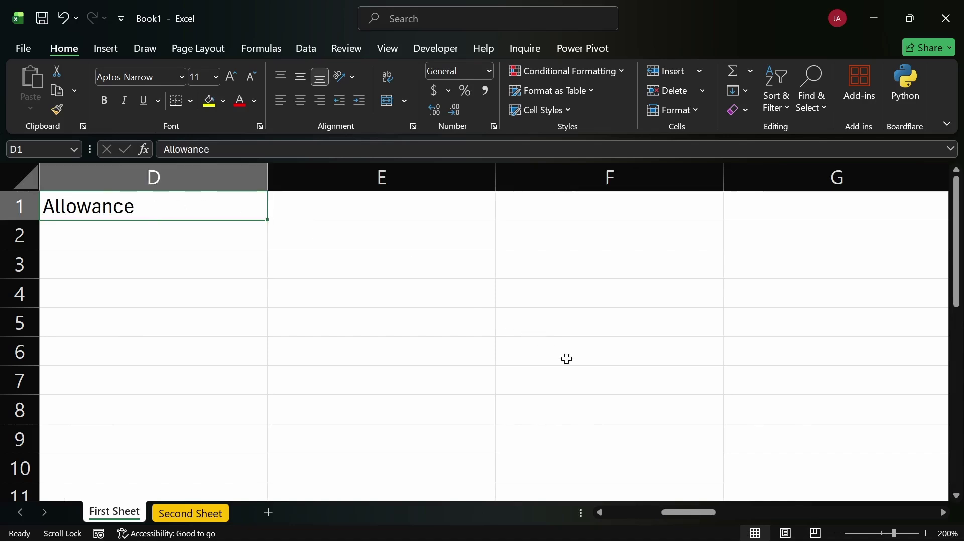
{"action": "left_click_drag", "start_coordinate": [687, 513], "coordinate": [623, 513]}
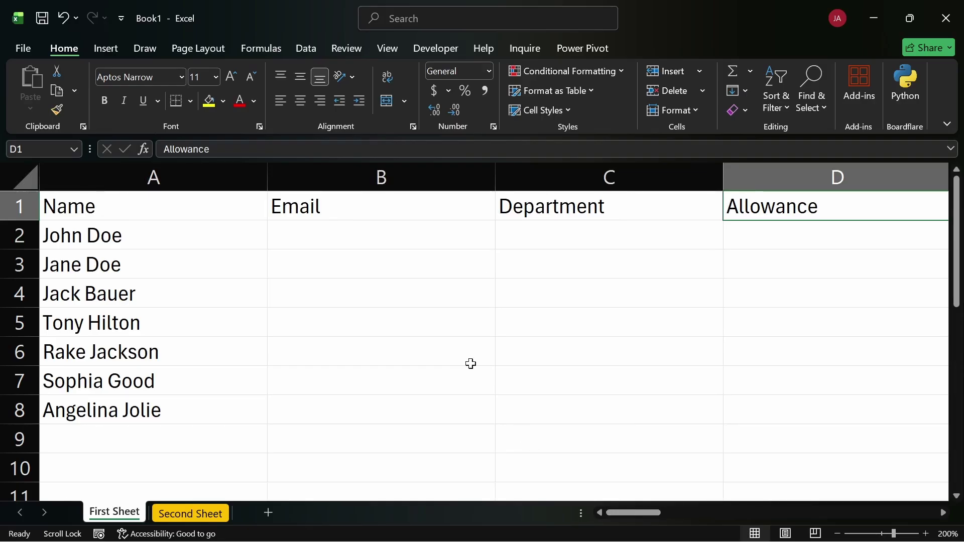
{"action": "left_click", "coordinate": [216, 203]}
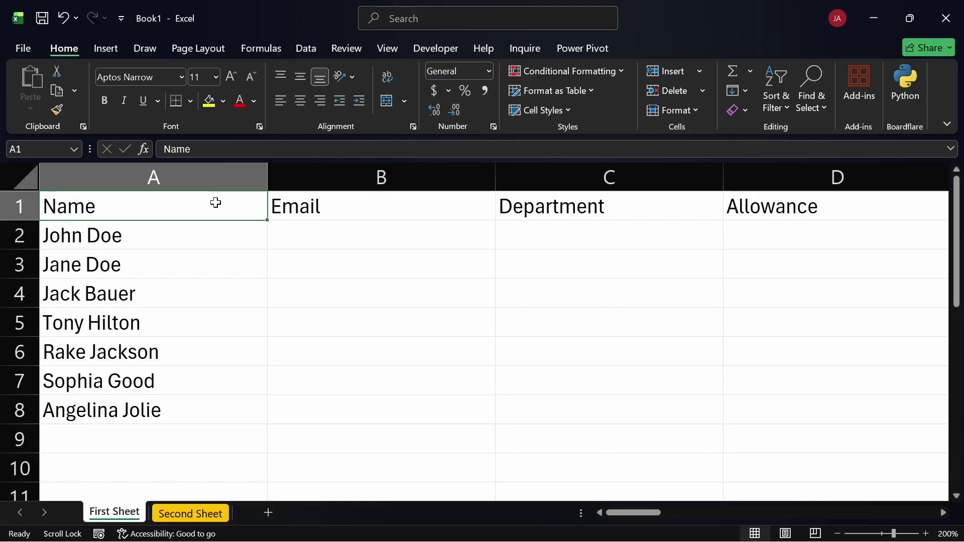
Extend the selection from A1 across the headers to A1:D1 with Ctrl+Shift+Right
{"action": "key", "text": "ctrl+shift+Right"}
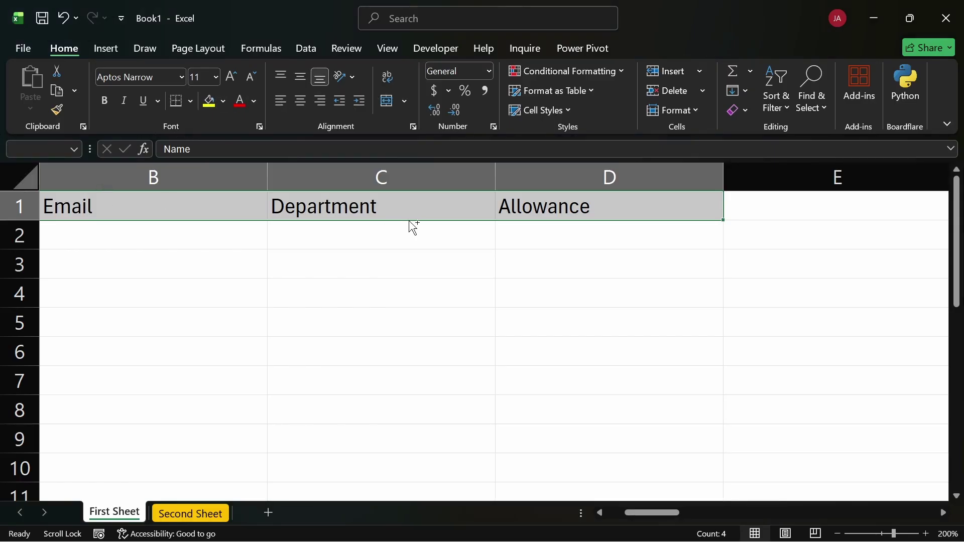
{"action": "key", "text": "ctrl+b"}
{"action": "scroll", "coordinate": [413, 226], "scroll_direction": "left", "scroll_amount": 1}
{"action": "key", "text": "ctrl+q"}
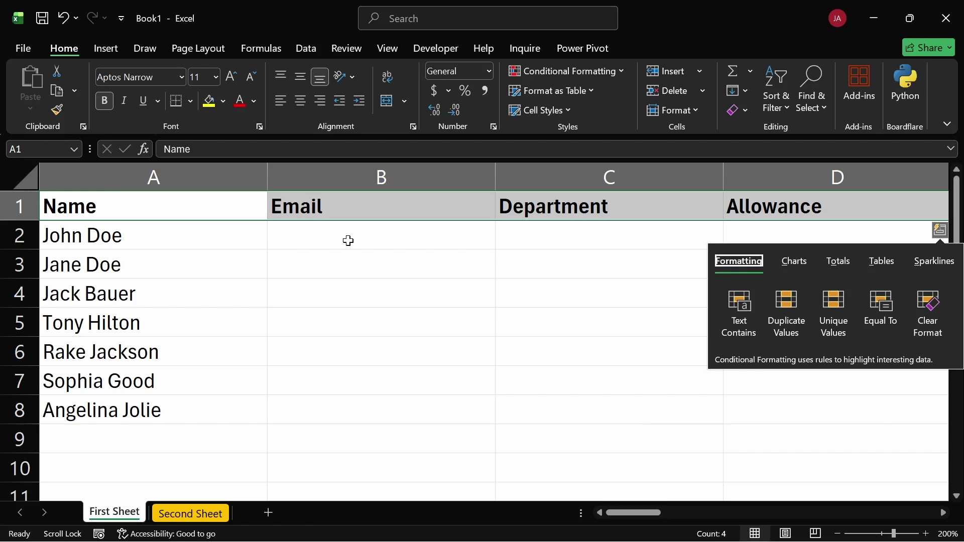
{"action": "left_click", "coordinate": [347, 240]}
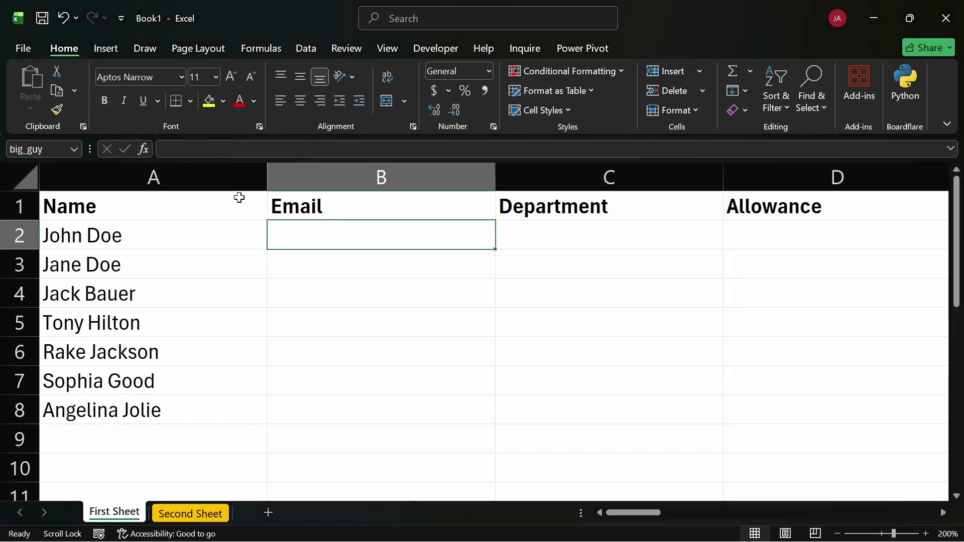
{"action": "left_click", "coordinate": [230, 199]}
{"action": "key", "text": "ctrl+shift+Right"}
{"action": "key", "text": "ctrl+b"}
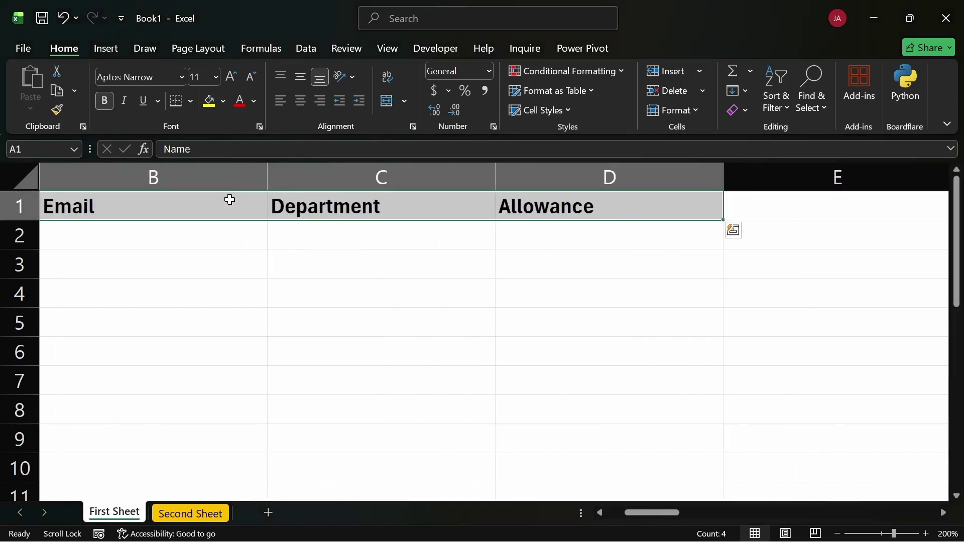
{"action": "scroll", "coordinate": [230, 200], "scroll_direction": "left", "scroll_amount": 1}
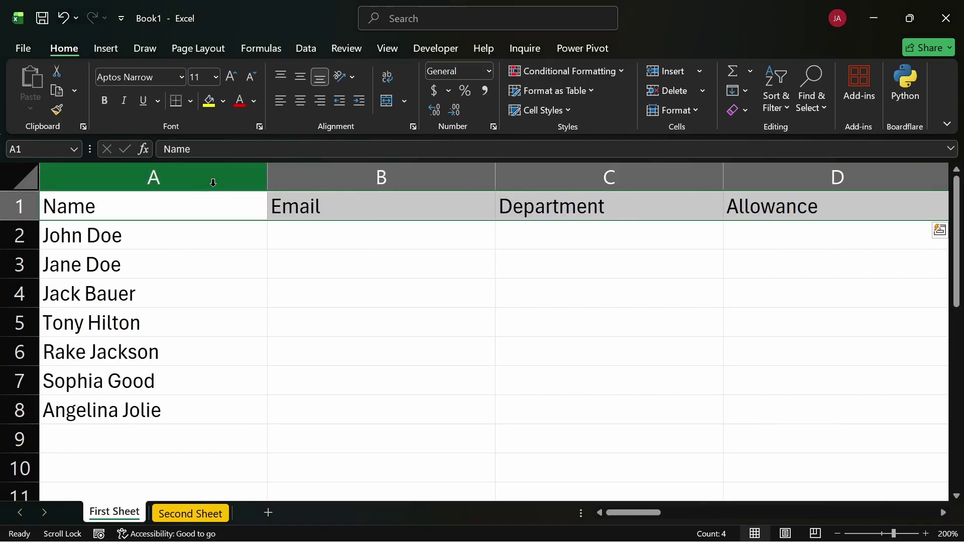
{"action": "left_click", "coordinate": [106, 101]}
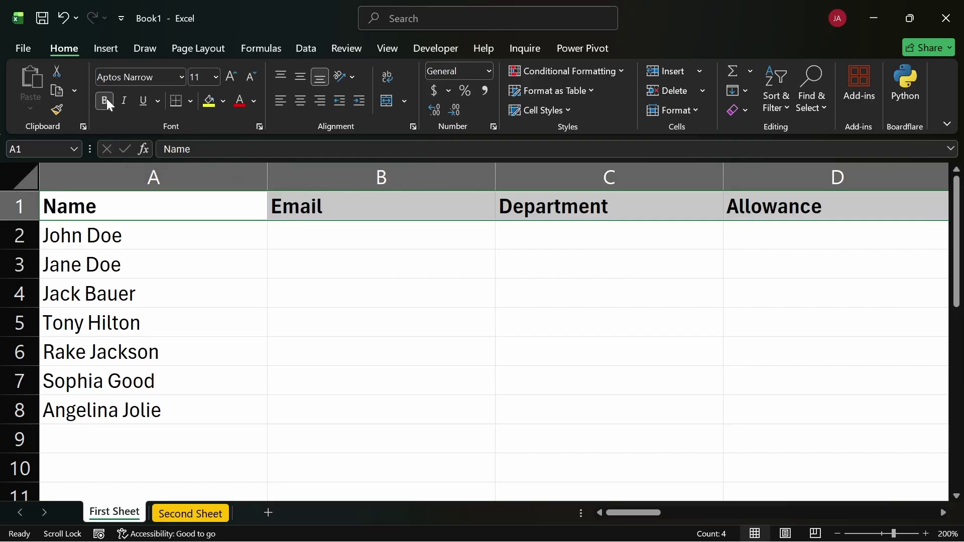
{"action": "left_click", "coordinate": [107, 99]}
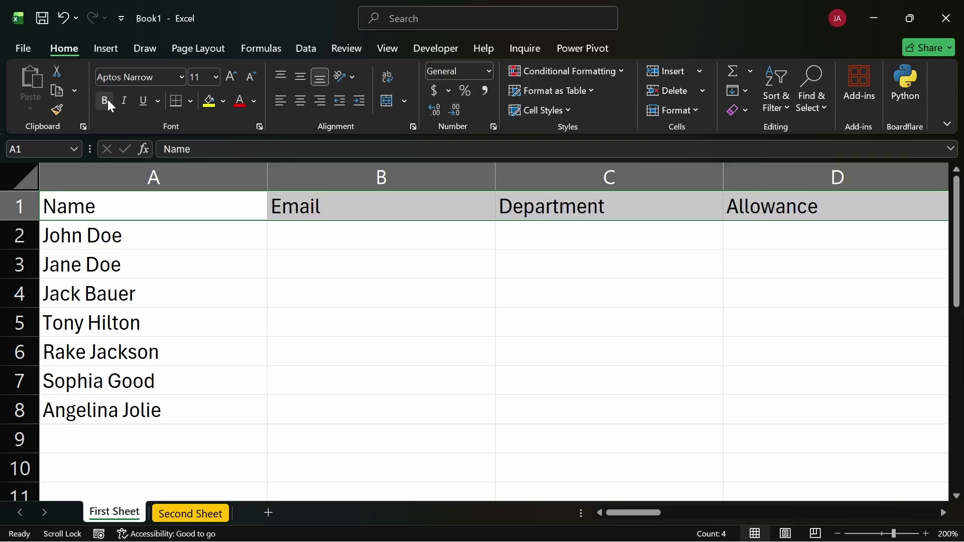
{"action": "left_click", "coordinate": [123, 100]}
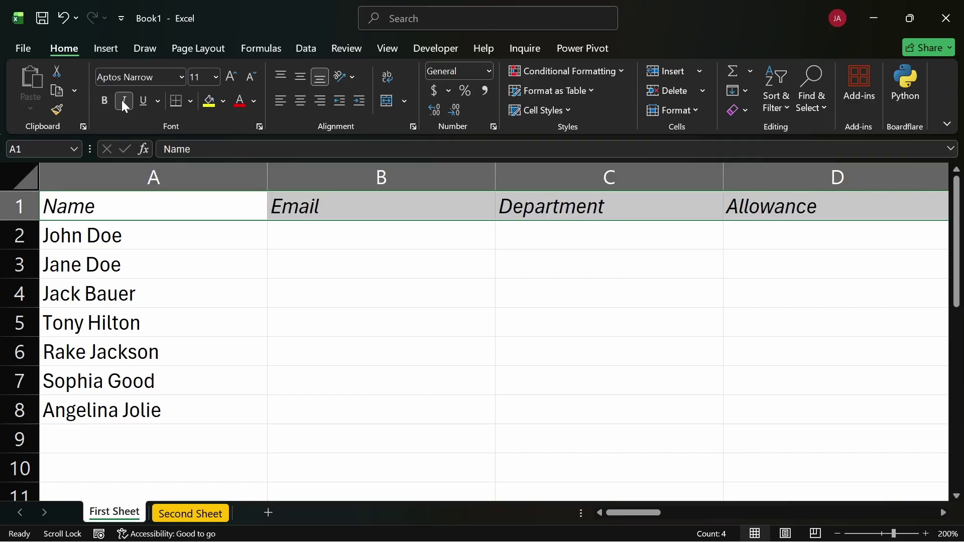
{"action": "left_click", "coordinate": [144, 101]}
{"action": "left_click", "coordinate": [141, 99]}
{"action": "left_click", "coordinate": [124, 100]}
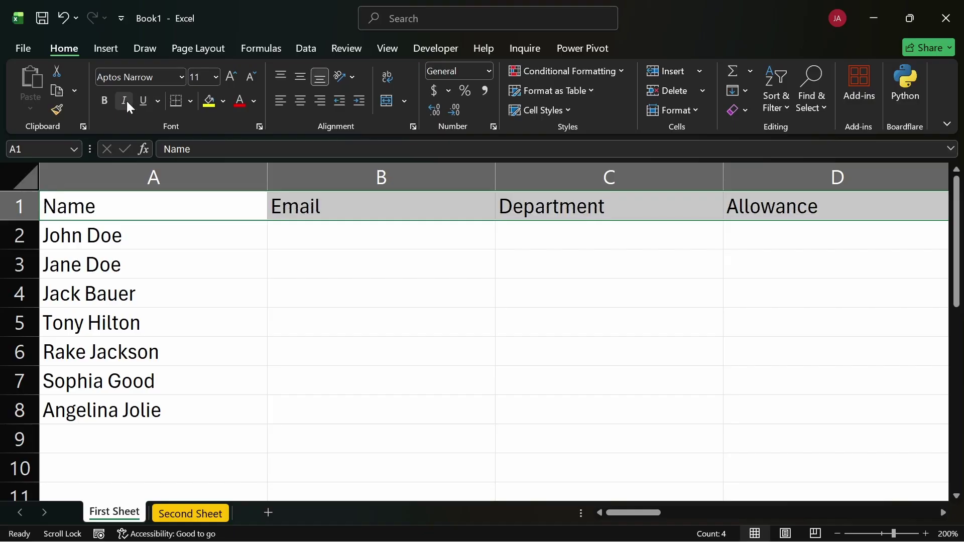
{"action": "left_click", "coordinate": [106, 101]}
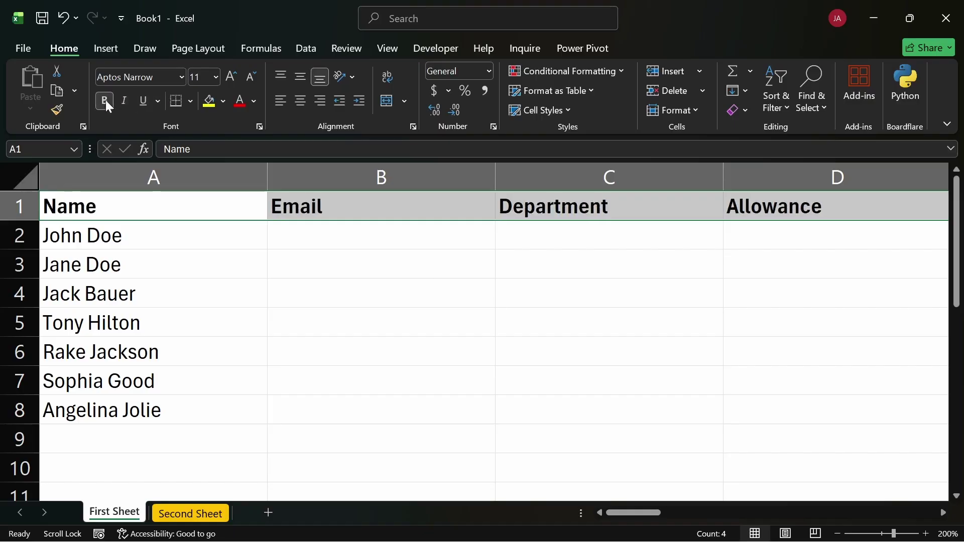
Select B2:C8 and apply All Borders from the Borders dropdown
{"action": "left_click", "coordinate": [191, 101]}
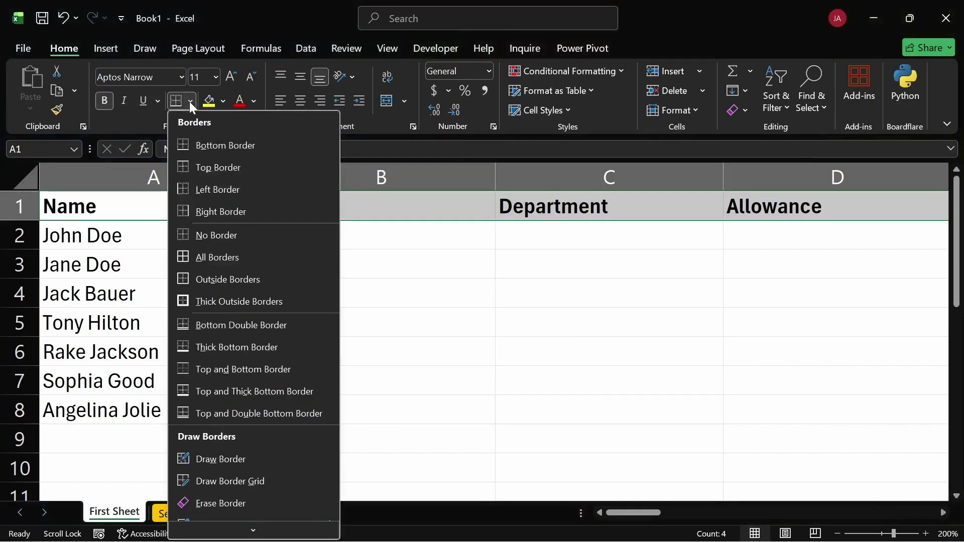
{"action": "left_click", "coordinate": [417, 271]}
{"action": "left_click_drag", "start_coordinate": [475, 358], "coordinate": [803, 438]}
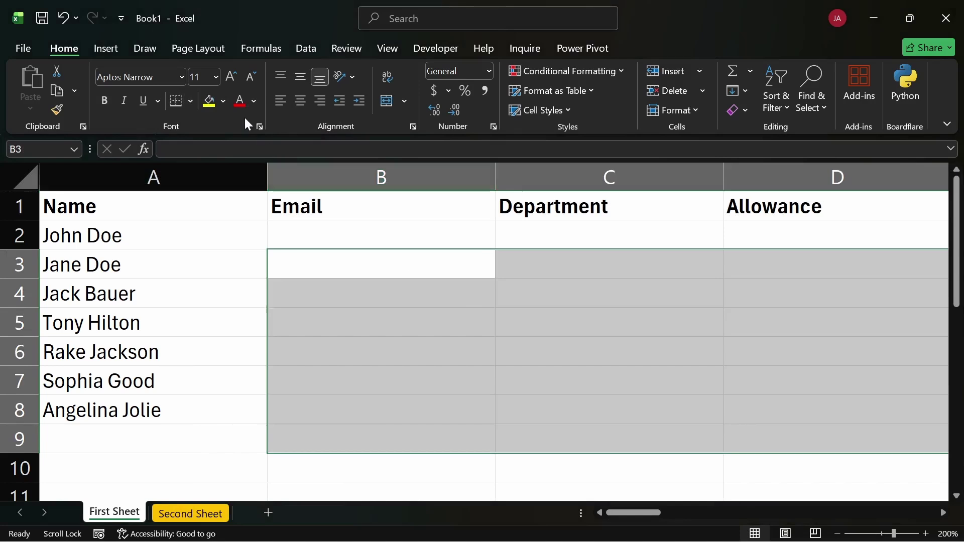
{"action": "left_click", "coordinate": [278, 235]}
{"action": "left_click_drag", "start_coordinate": [282, 239], "coordinate": [592, 396]}
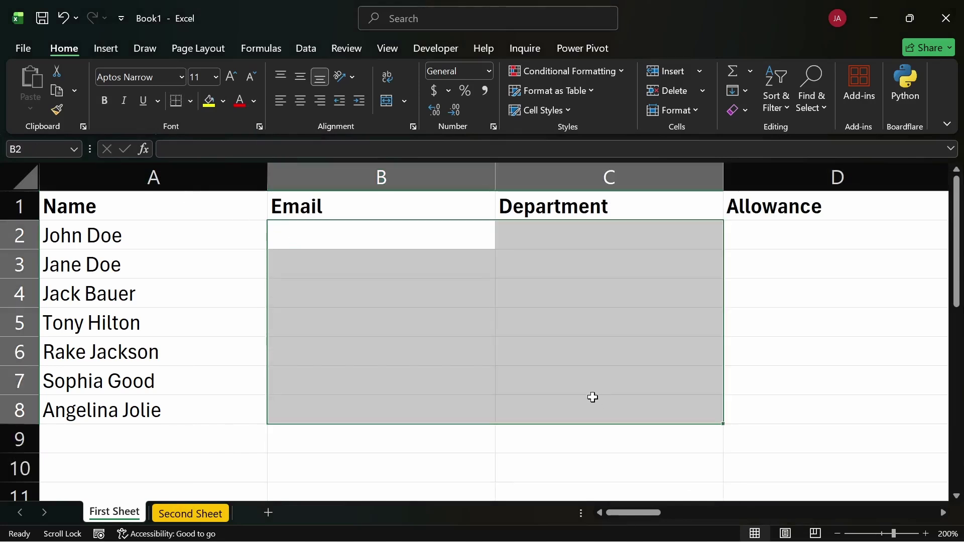
{"action": "left_click", "coordinate": [187, 102]}
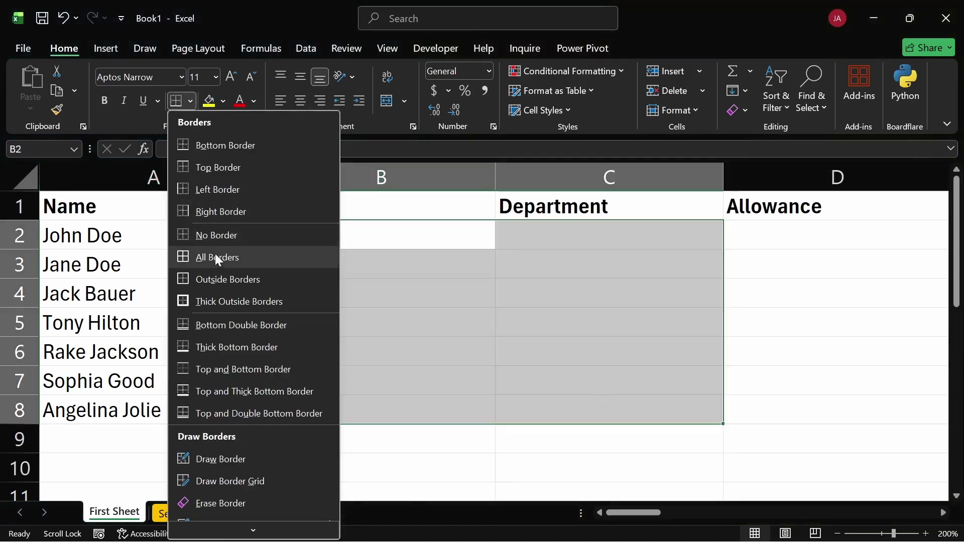
{"action": "scroll", "coordinate": [224, 401], "scroll_direction": "down", "scroll_amount": 1}
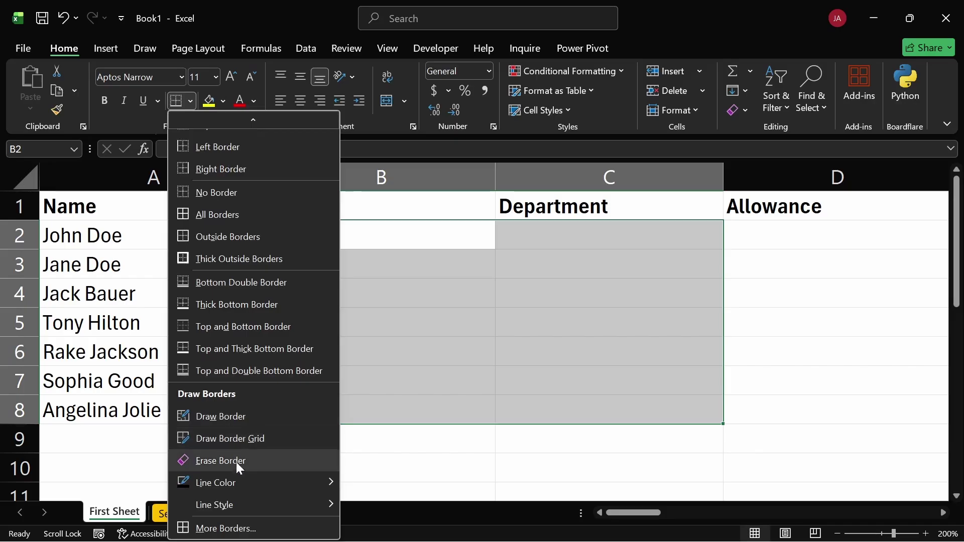
{"action": "mouse_move", "coordinate": [246, 483]}
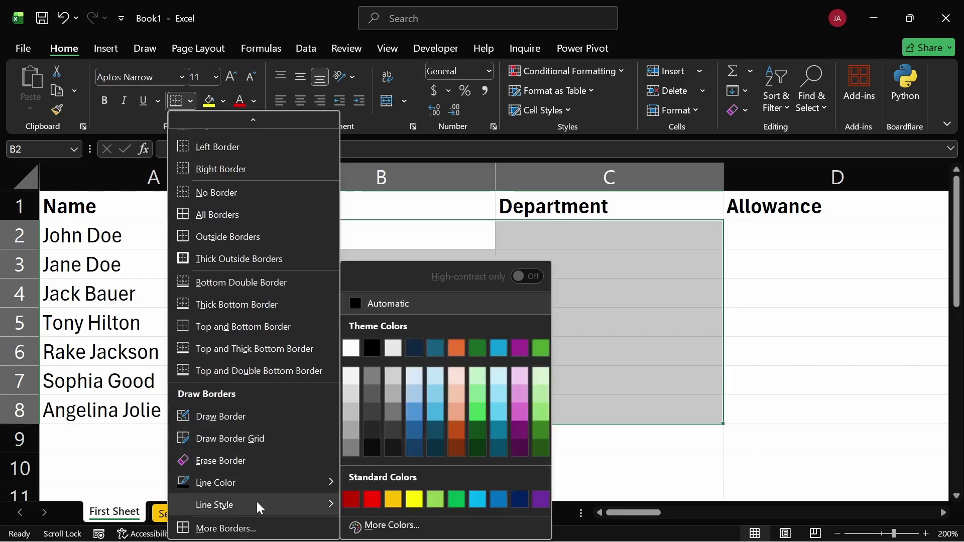
{"action": "mouse_move", "coordinate": [258, 504]}
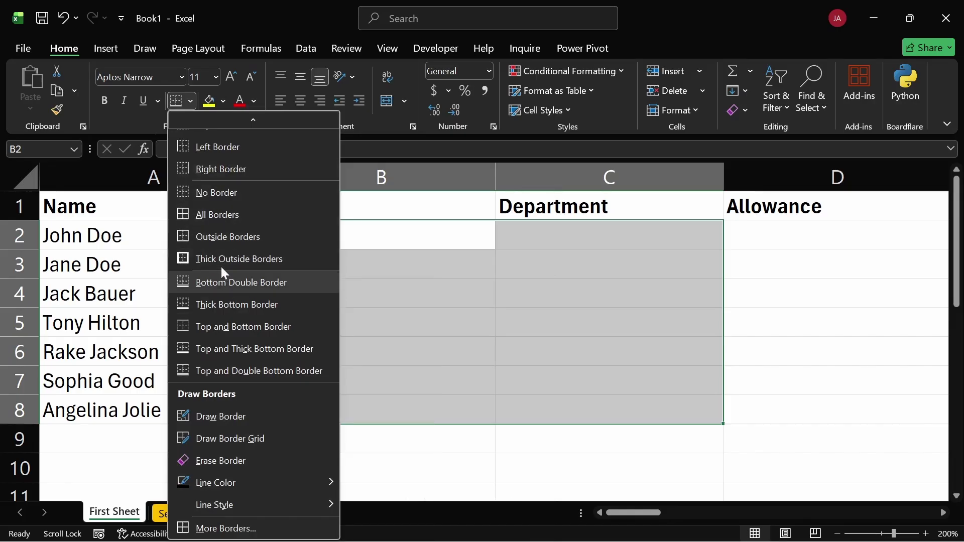
{"action": "left_click", "coordinate": [216, 215]}
{"action": "left_click", "coordinate": [785, 387]}
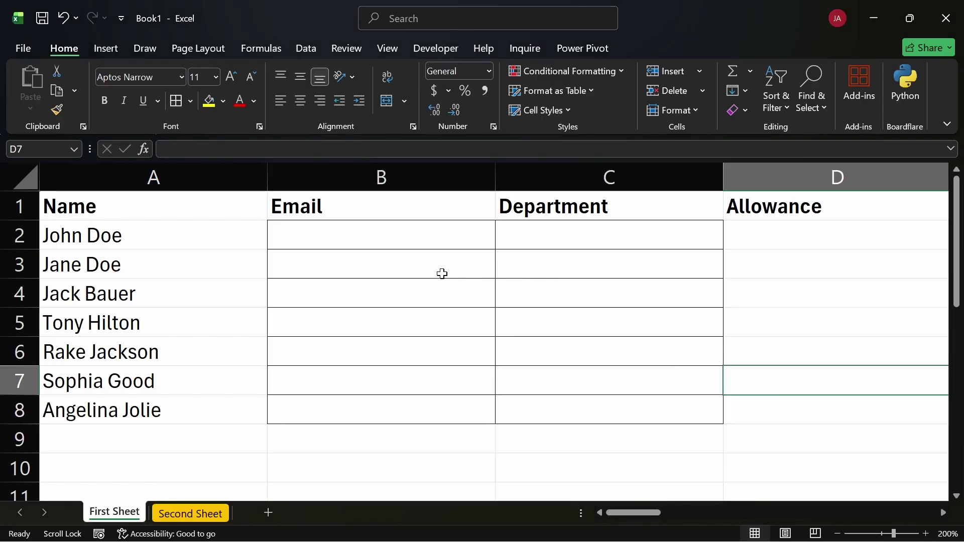
Undo the All Borders grid with Ctrl+Z, then select the header cells along row 1
{"action": "key", "text": "ctrl+z"}
{"action": "scroll", "coordinate": [441, 274], "scroll_direction": "left", "scroll_amount": 1}
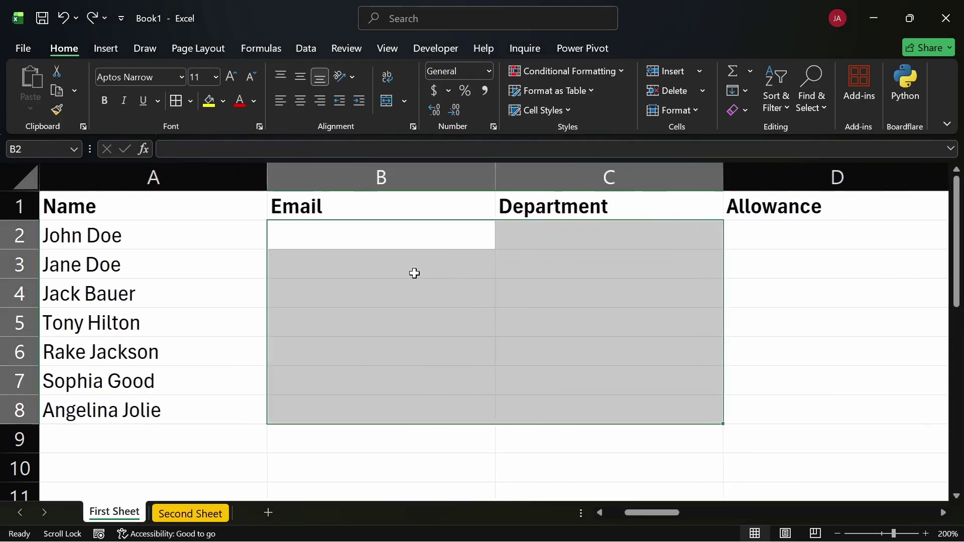
{"action": "scroll", "coordinate": [190, 229], "scroll_direction": "left", "scroll_amount": 2}
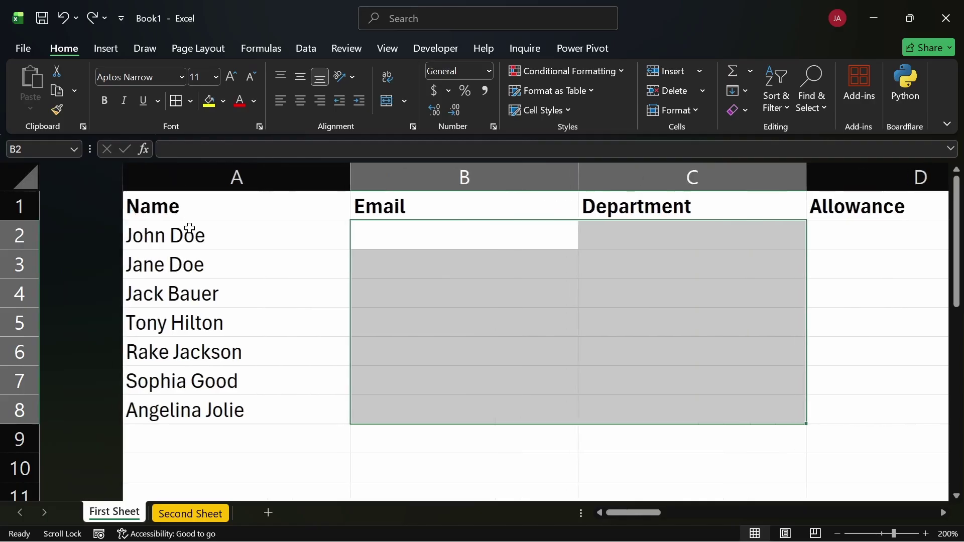
{"action": "scroll", "coordinate": [189, 229], "scroll_direction": "right", "scroll_amount": 3}
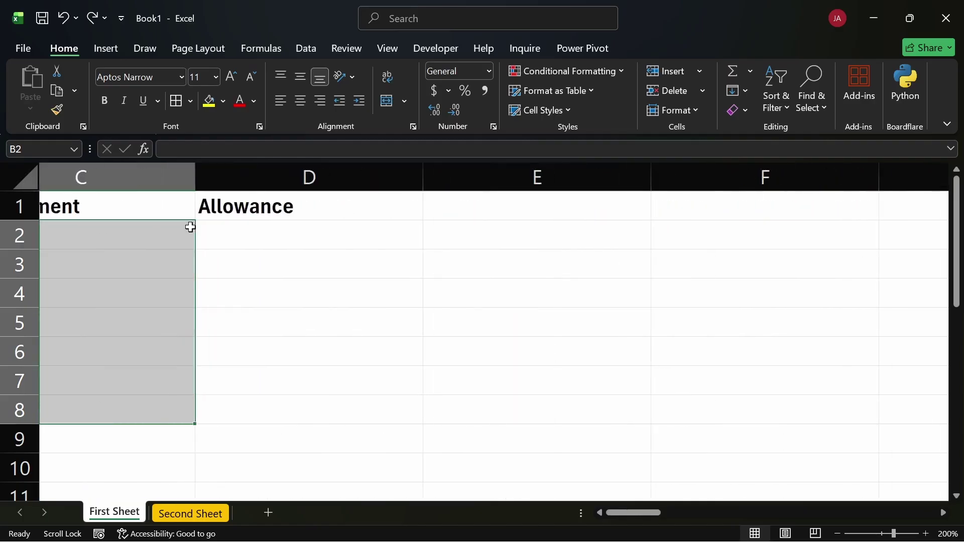
{"action": "scroll", "coordinate": [191, 228], "scroll_direction": "right", "scroll_amount": 3}
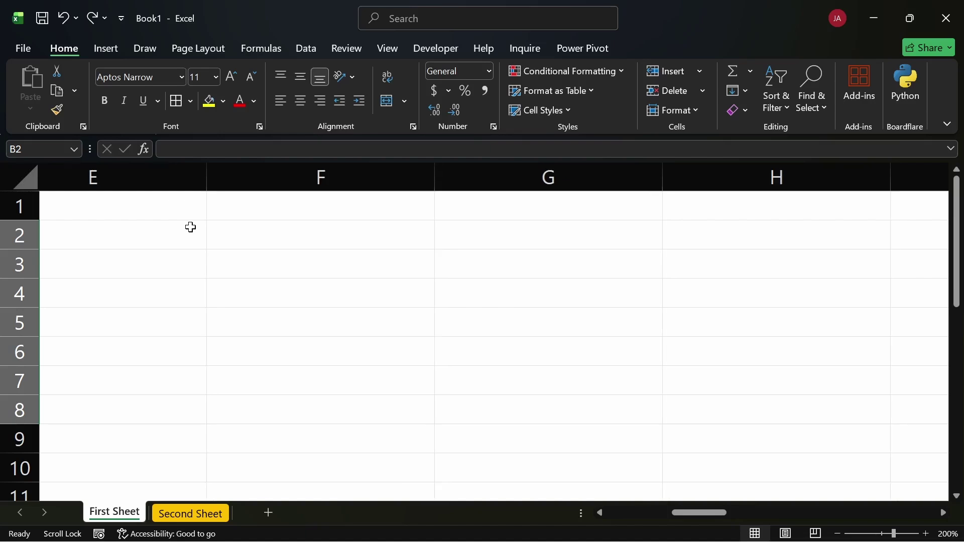
{"action": "scroll", "coordinate": [190, 227], "scroll_direction": "left", "scroll_amount": 5}
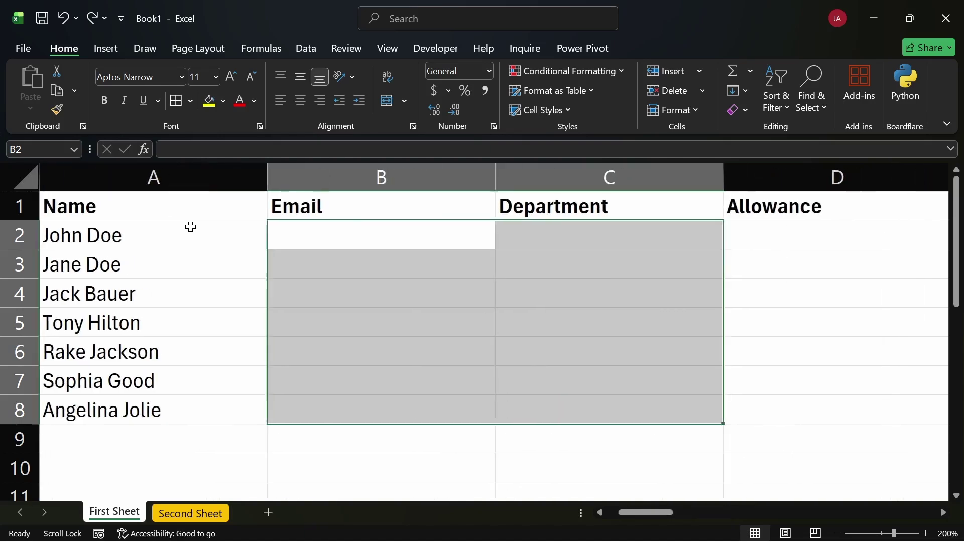
{"action": "left_click", "coordinate": [195, 216]}
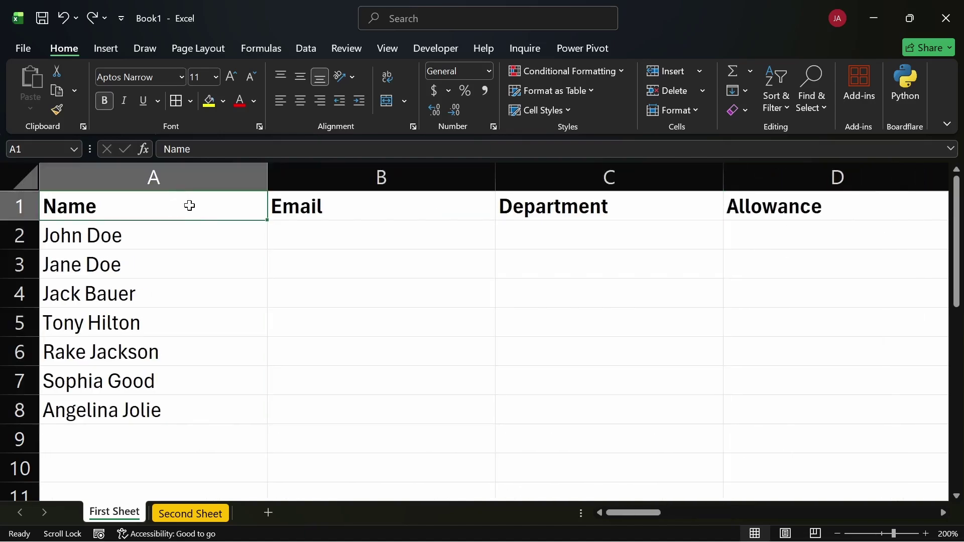
{"action": "left_click_drag", "start_coordinate": [190, 205], "coordinate": [742, 218]}
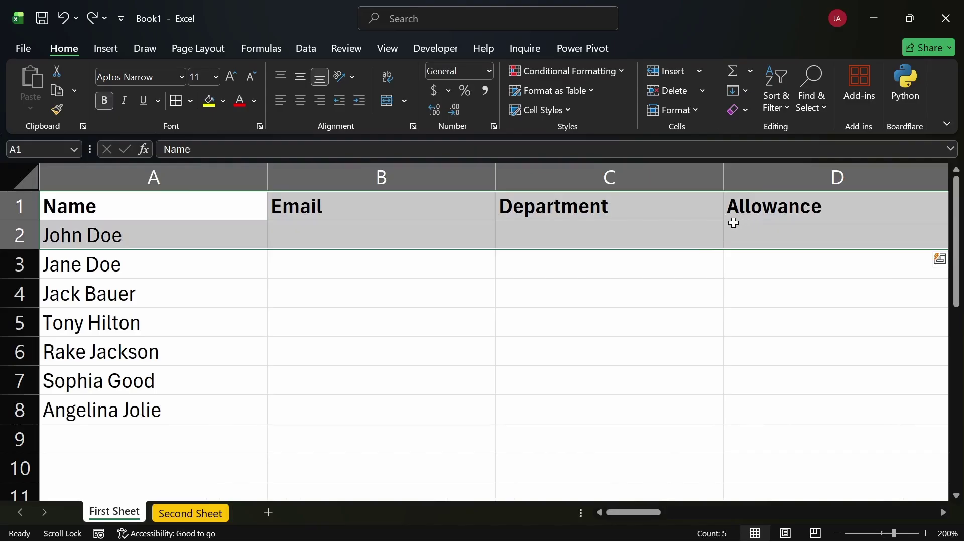
Select A1:D1, enlarge the header font to 12, 14, 16, then shrink back to 11
{"action": "left_click", "coordinate": [728, 200]}
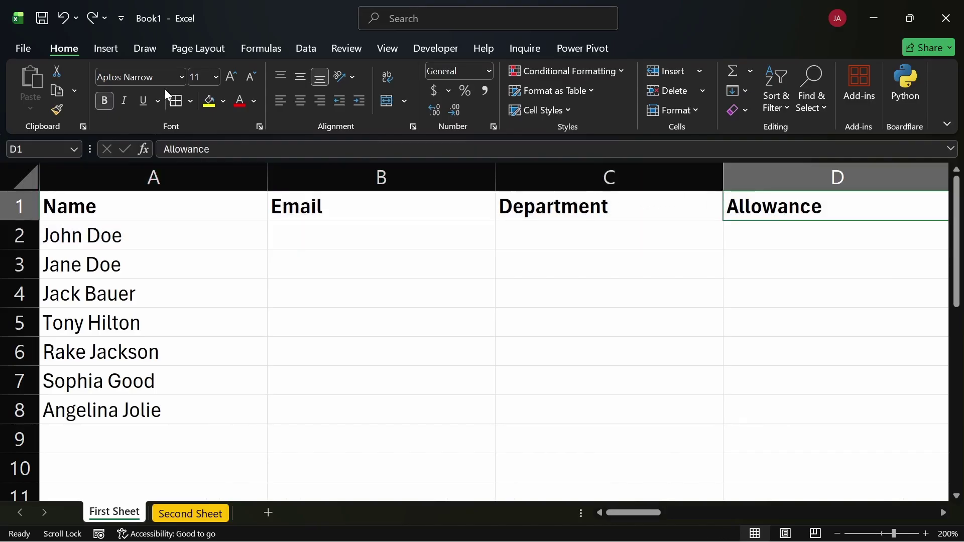
{"action": "left_click", "coordinate": [101, 205]}
{"action": "left_click_drag", "start_coordinate": [101, 205], "coordinate": [783, 211]}
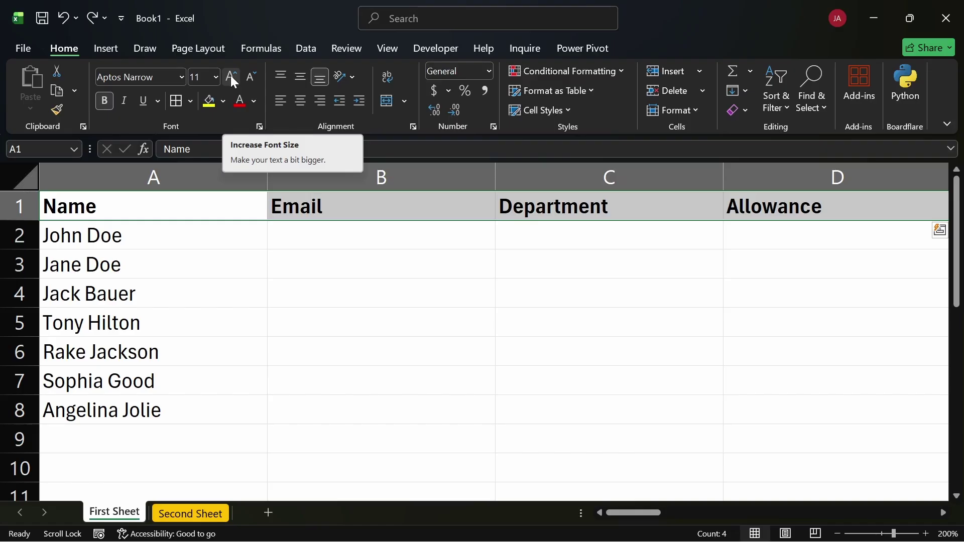
{"action": "left_click", "coordinate": [231, 77]}
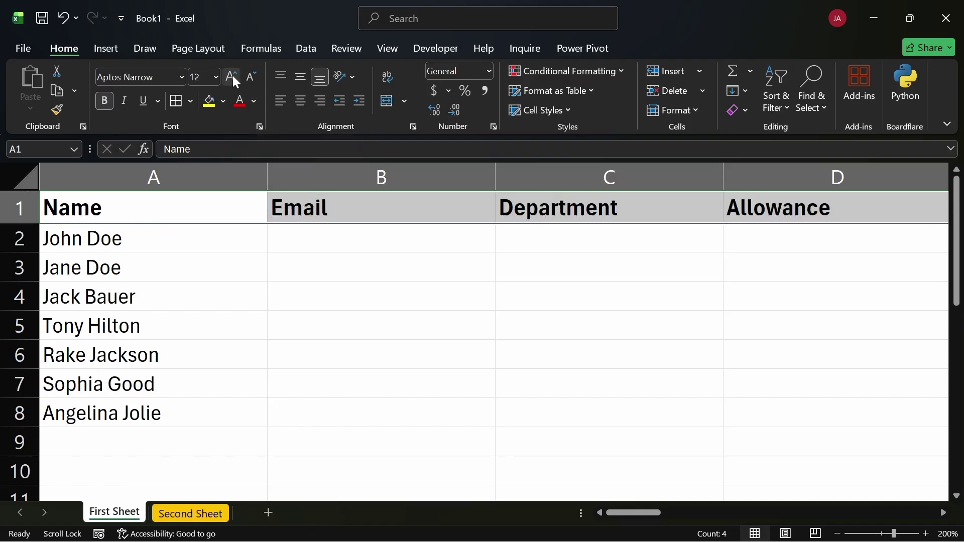
{"action": "left_click", "coordinate": [233, 76]}
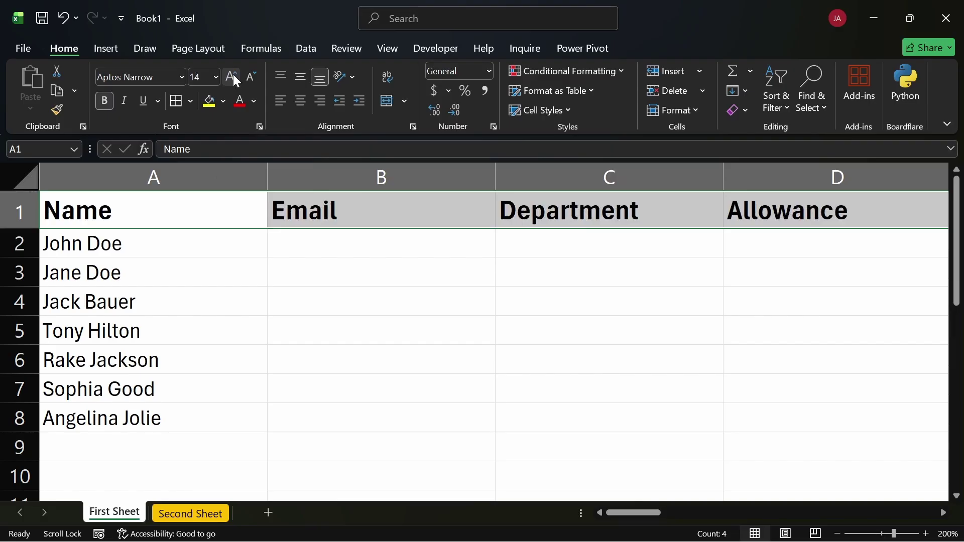
{"action": "left_click", "coordinate": [233, 76]}
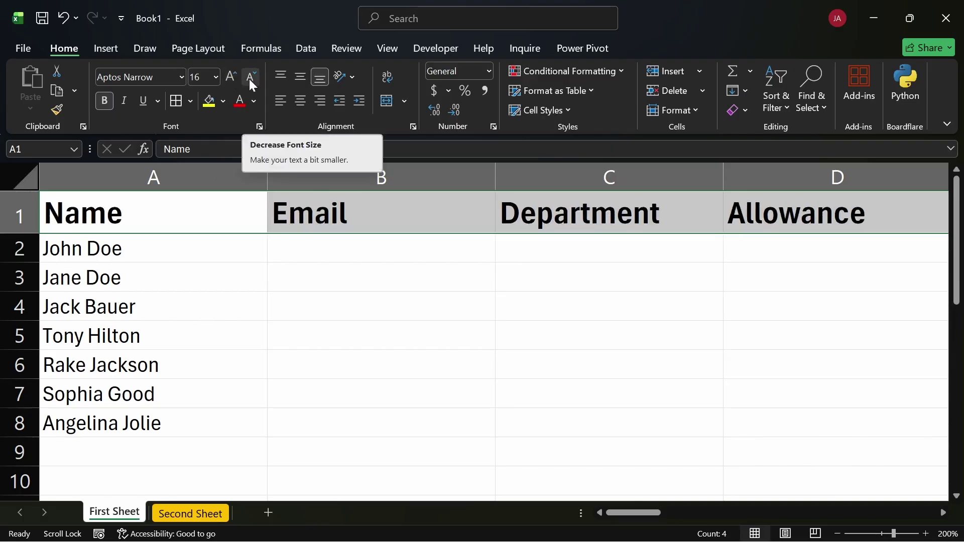
{"action": "left_click", "coordinate": [249, 79]}
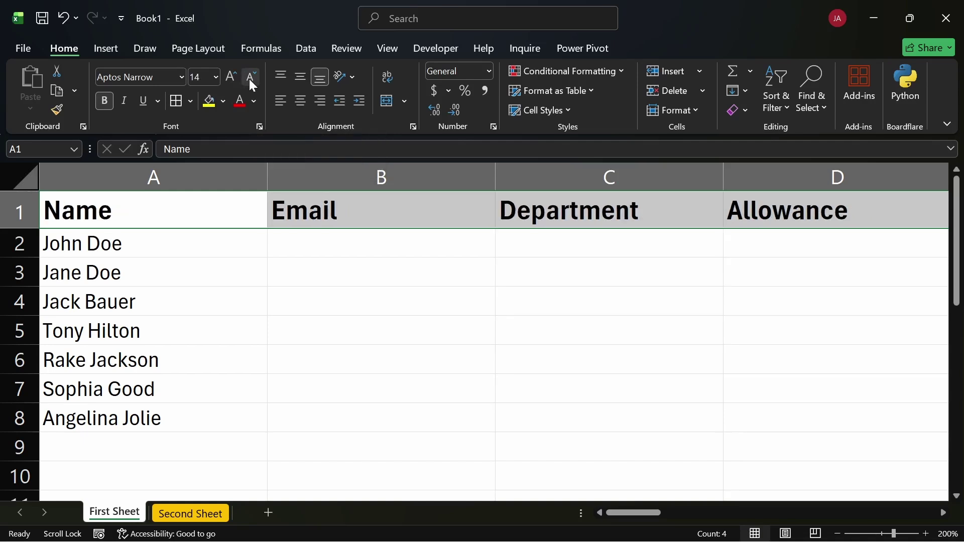
{"action": "left_click", "coordinate": [249, 79]}
{"action": "left_click", "coordinate": [249, 79]}
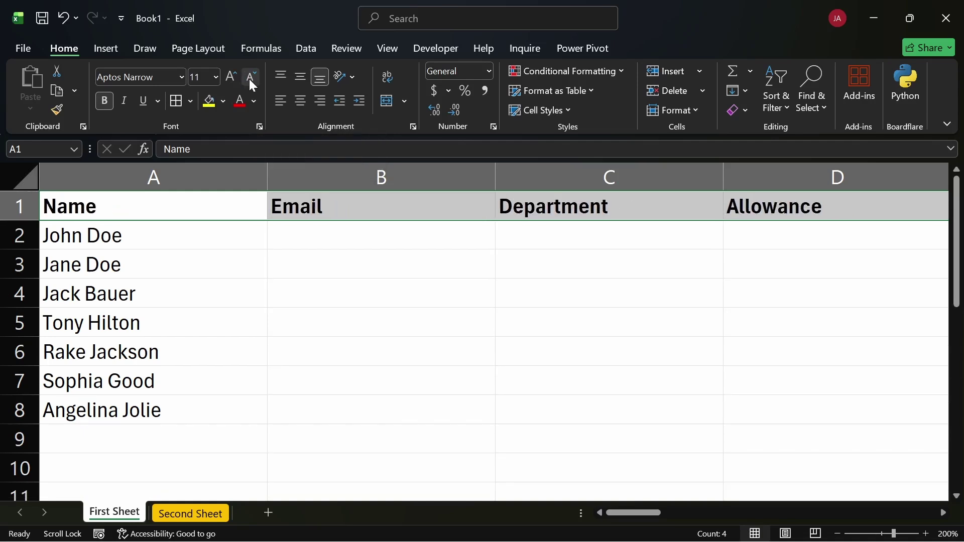
{"action": "left_click", "coordinate": [217, 77]}
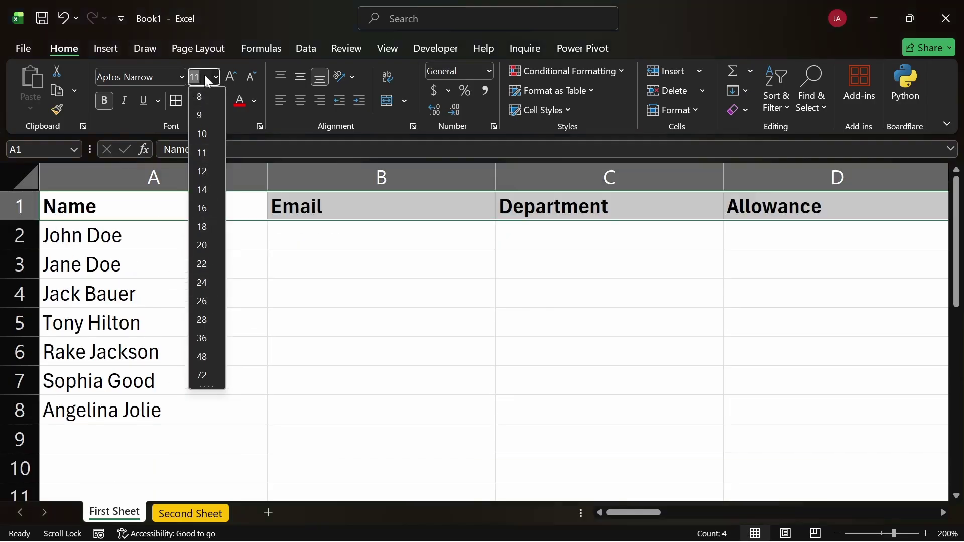
Apply Bahnschrift Light to the header row and toggle bold off and back on
{"action": "left_click", "coordinate": [371, 292]}
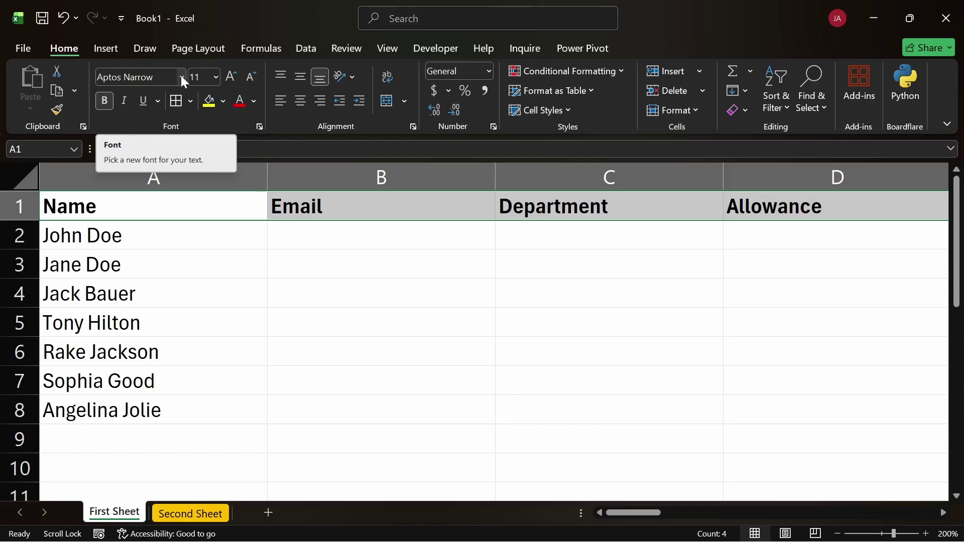
{"action": "left_click", "coordinate": [181, 76]}
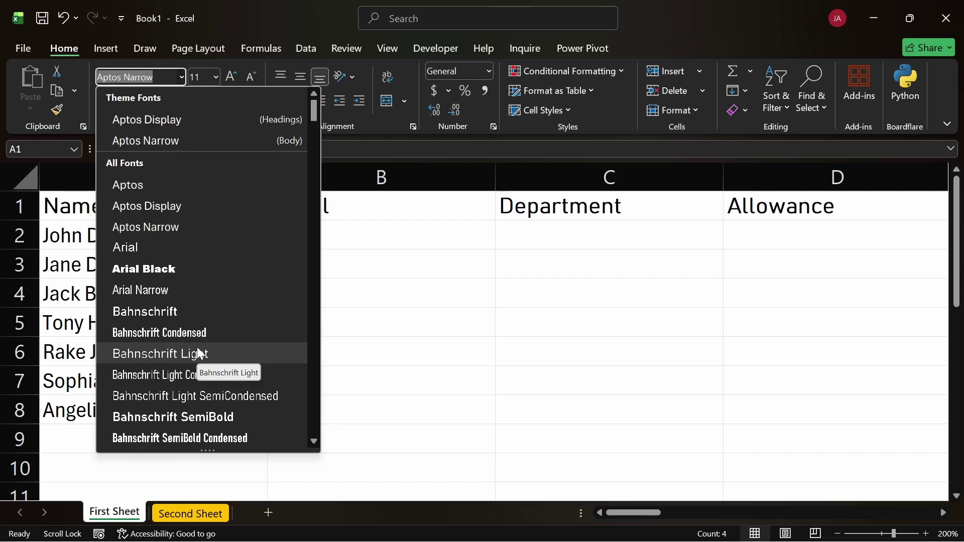
{"action": "left_click", "coordinate": [200, 354]}
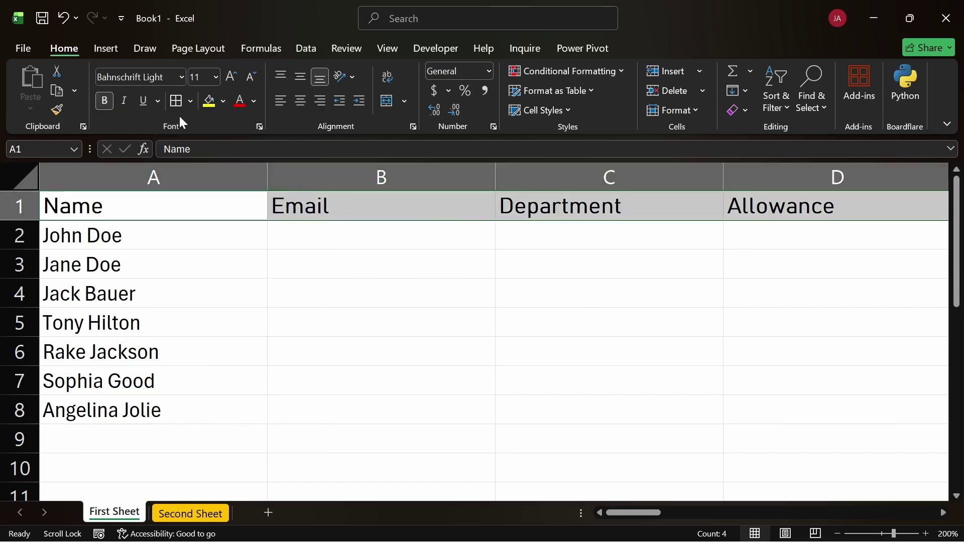
{"action": "left_click", "coordinate": [105, 99]}
{"action": "left_click", "coordinate": [105, 100]}
Search the font list for 'ub', then reselect the headers A1:D1
{"action": "left_click", "coordinate": [181, 76]}
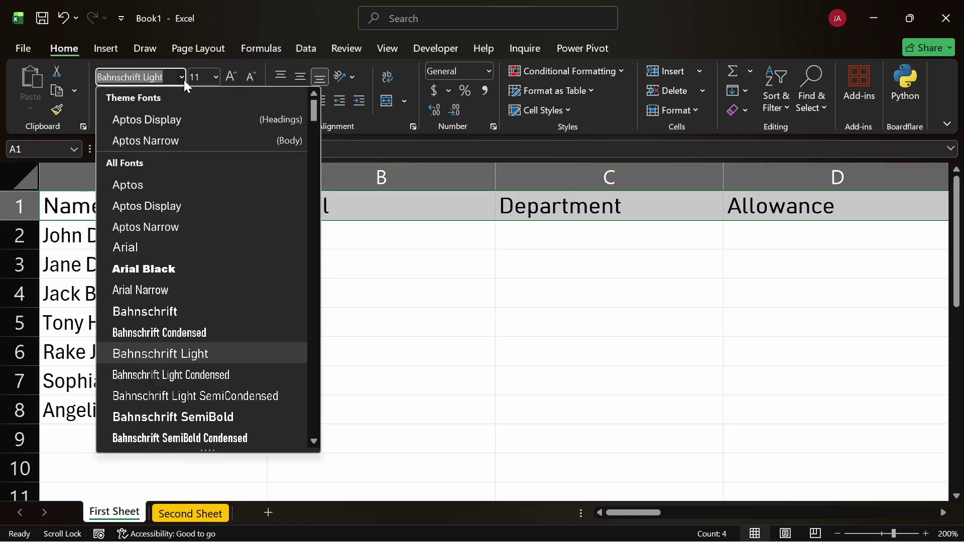
{"action": "type", "text": "u"}
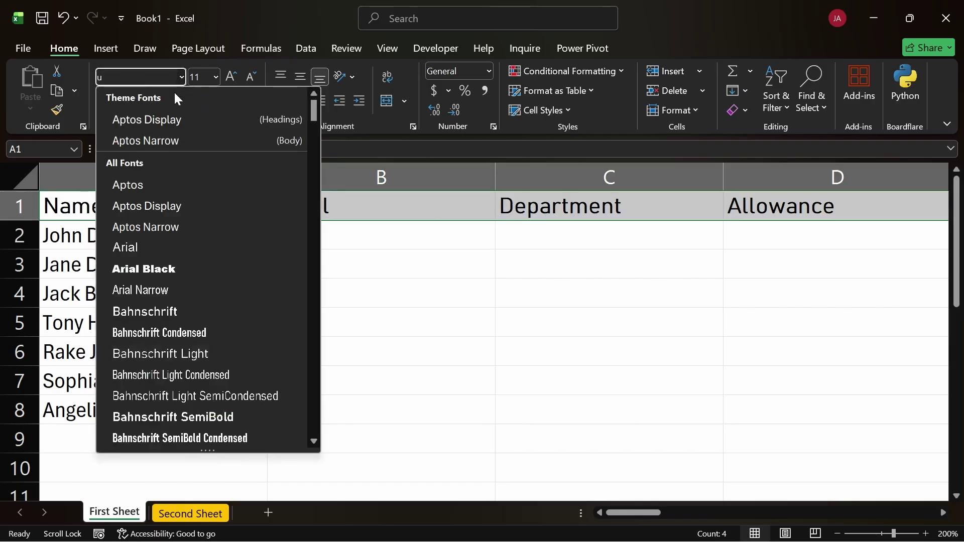
{"action": "type", "text": "b"}
{"action": "key", "text": "Return"}
{"action": "left_click", "coordinate": [415, 324]}
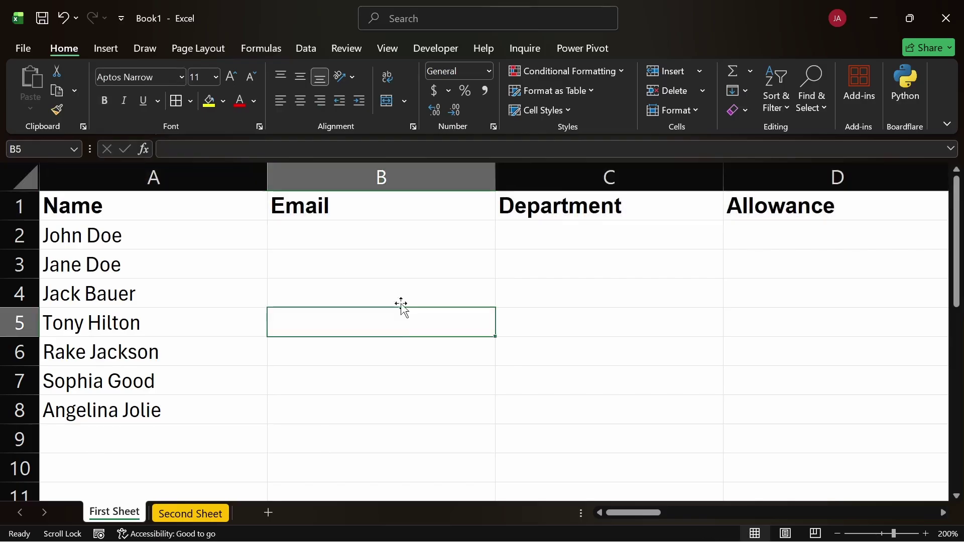
{"action": "left_click", "coordinate": [158, 211]}
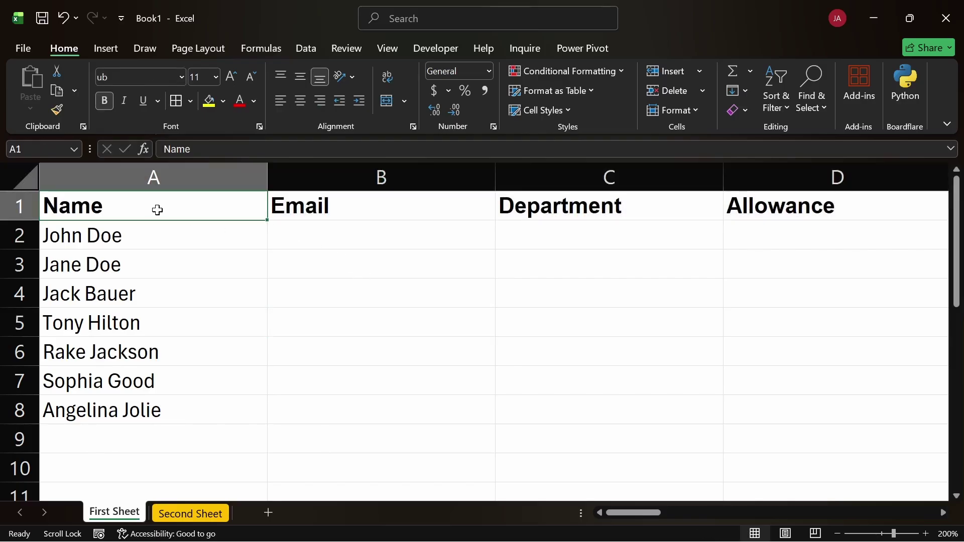
{"action": "key", "text": "ctrl+shift+Right"}
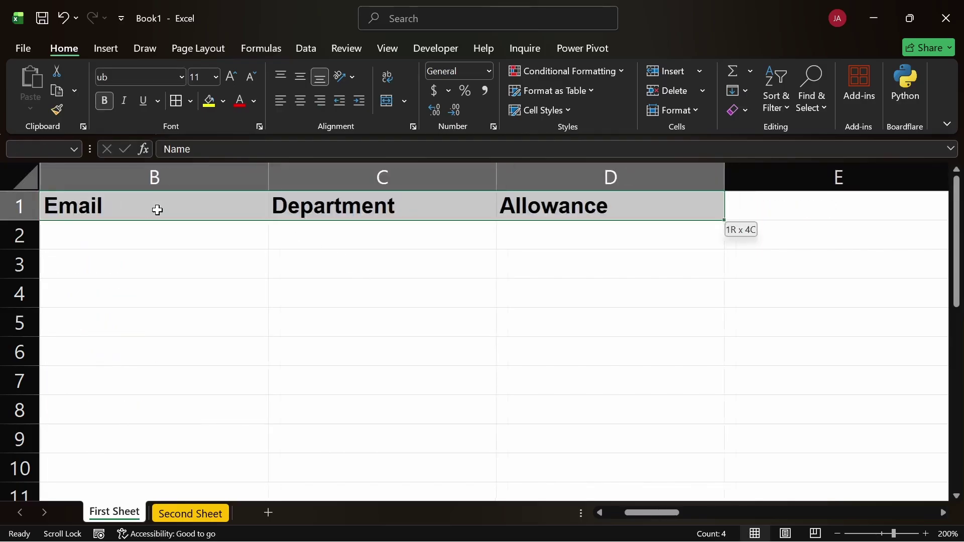
Set the header row to Bahnschrift, browsing other fonts before keeping it
{"action": "left_click", "coordinate": [182, 76]}
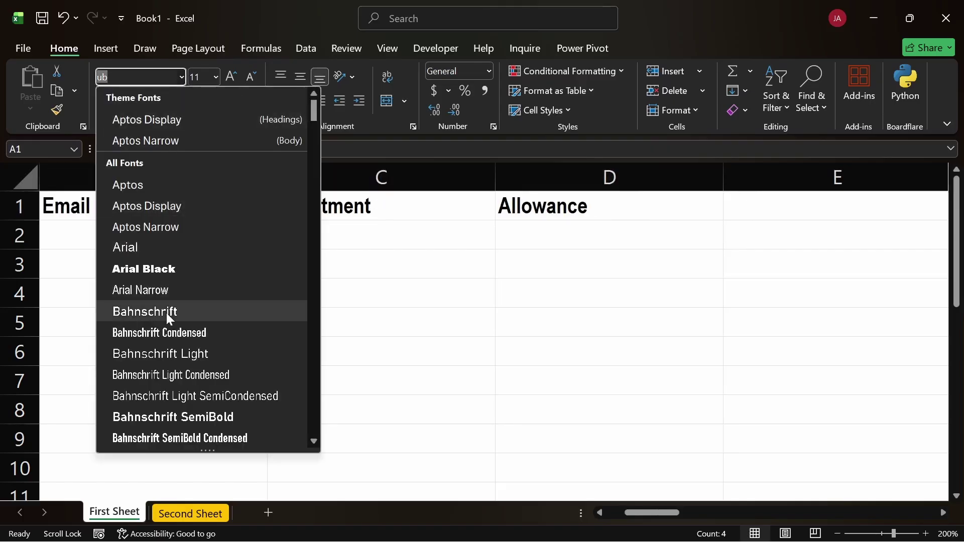
{"action": "left_click", "coordinate": [141, 312]}
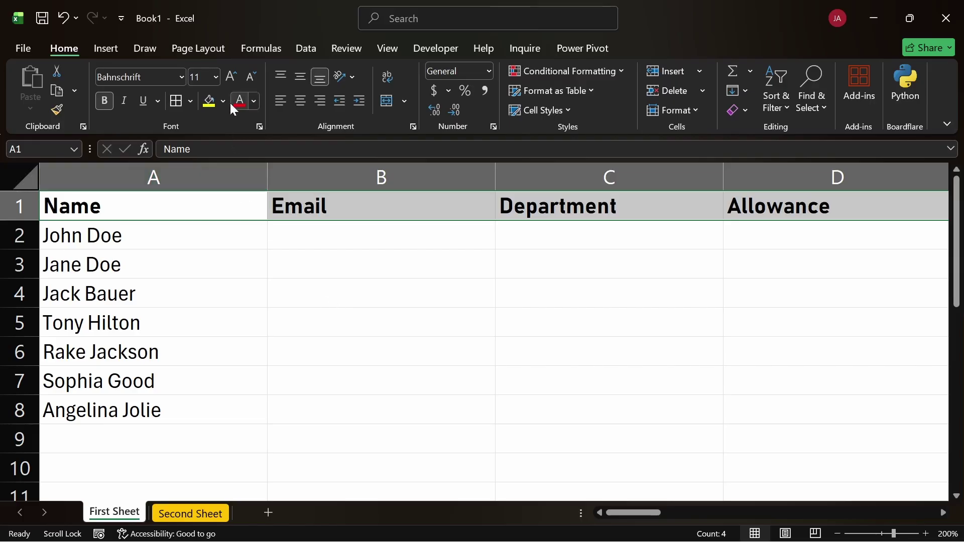
{"action": "left_click", "coordinate": [182, 76]}
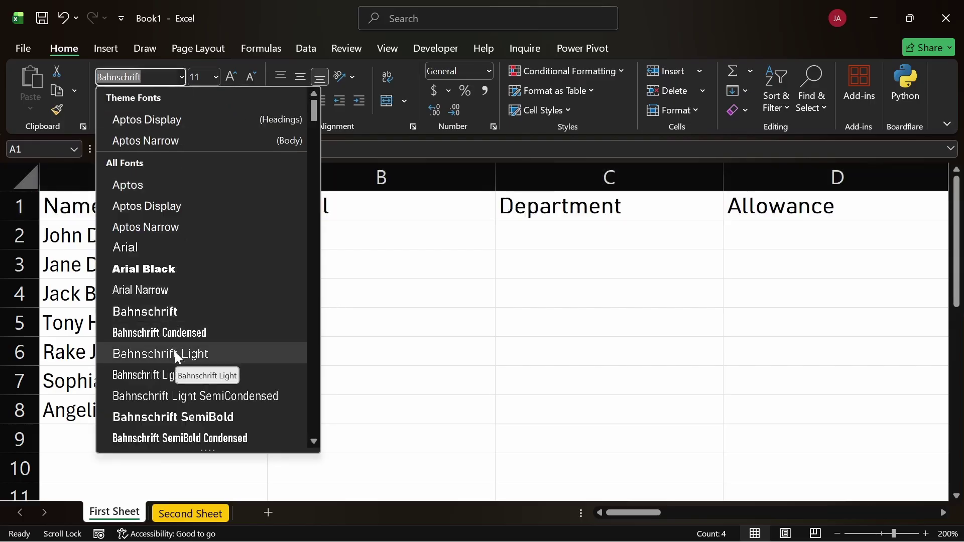
{"action": "scroll", "coordinate": [173, 372], "scroll_direction": "down", "scroll_amount": 2}
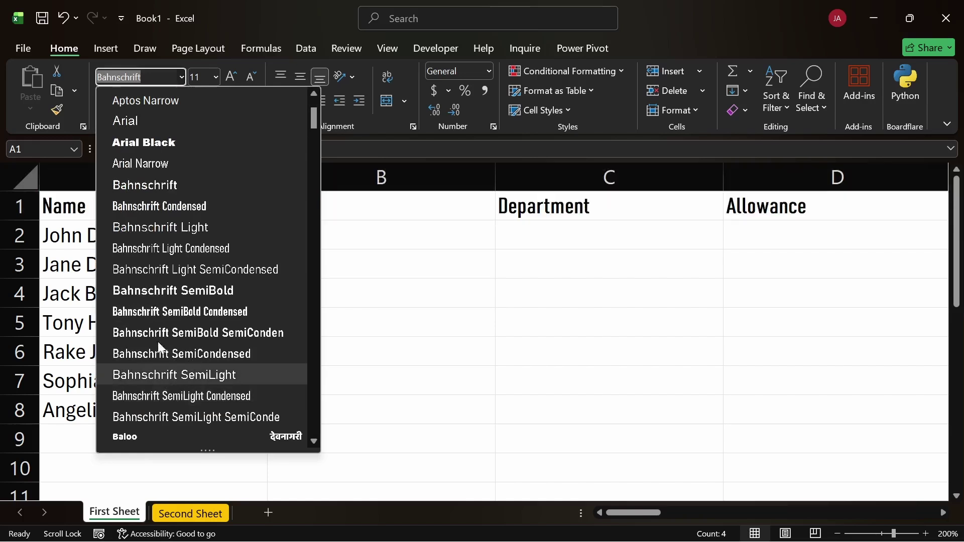
{"action": "scroll", "coordinate": [156, 261], "scroll_direction": "down", "scroll_amount": 1}
{"action": "scroll", "coordinate": [157, 231], "scroll_direction": "up", "scroll_amount": 2}
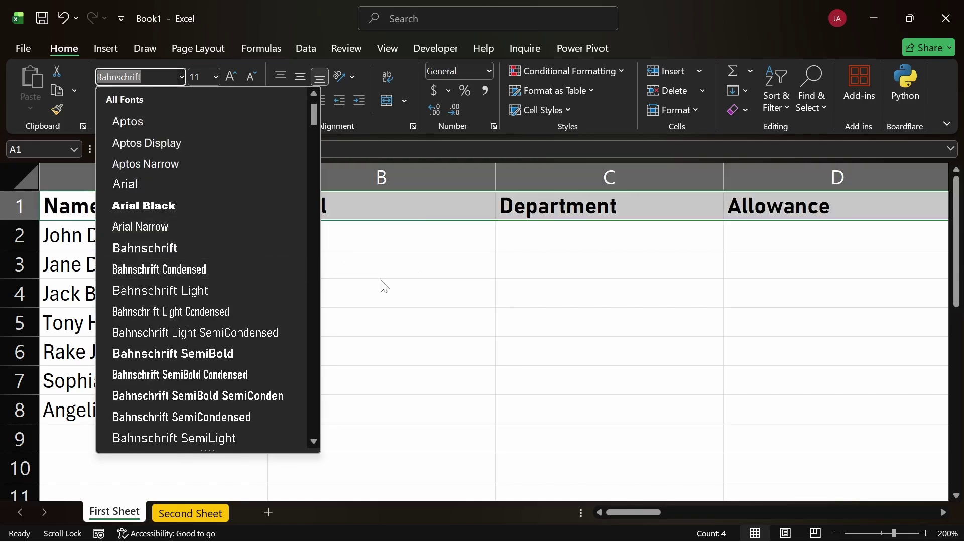
{"action": "left_click", "coordinate": [374, 302]}
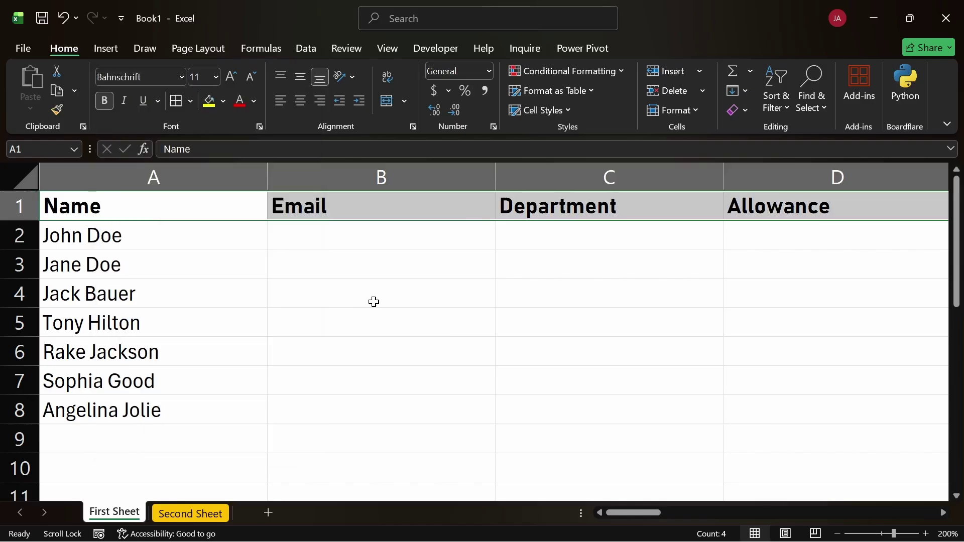
{"action": "left_click", "coordinate": [183, 254]}
{"action": "left_click", "coordinate": [186, 237]}
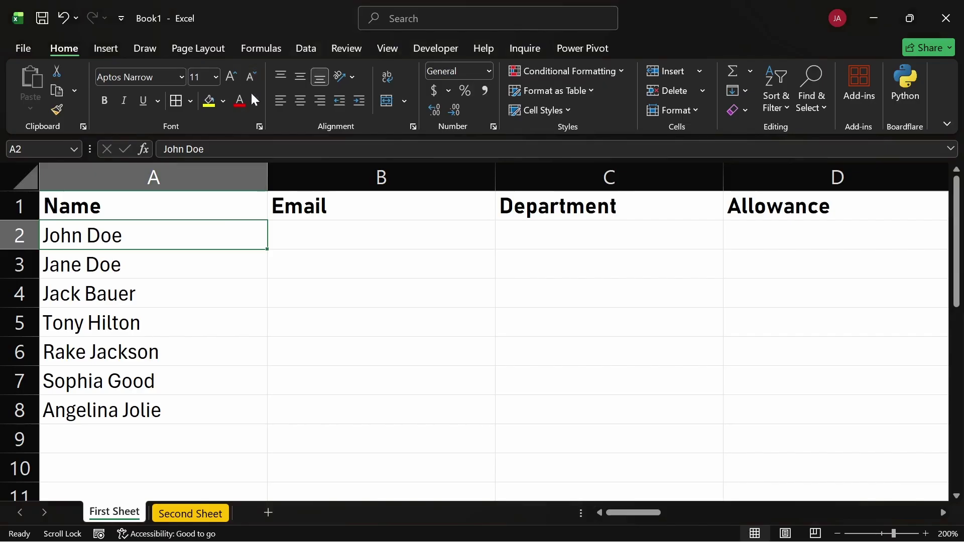
{"action": "left_click", "coordinate": [113, 196]}
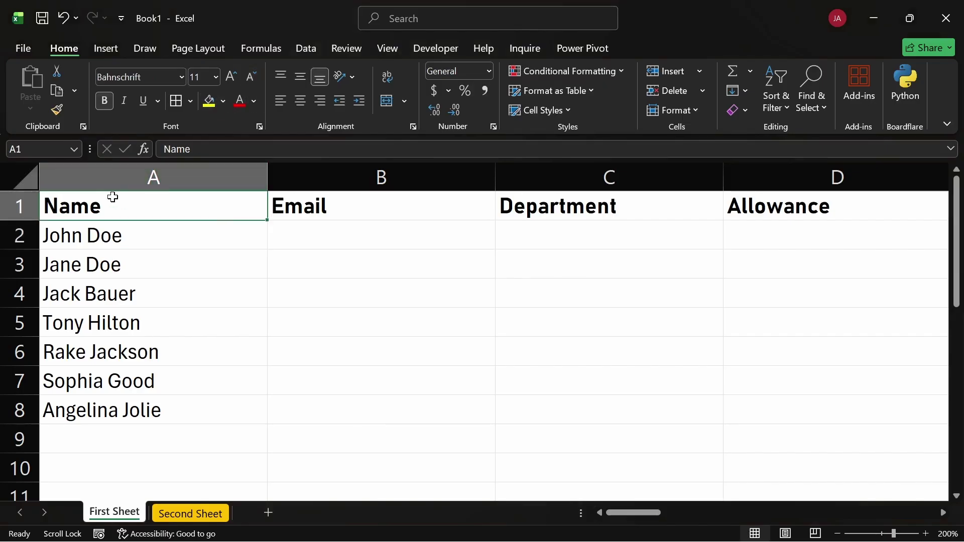
{"action": "key", "text": "ctrl+shift+Right"}
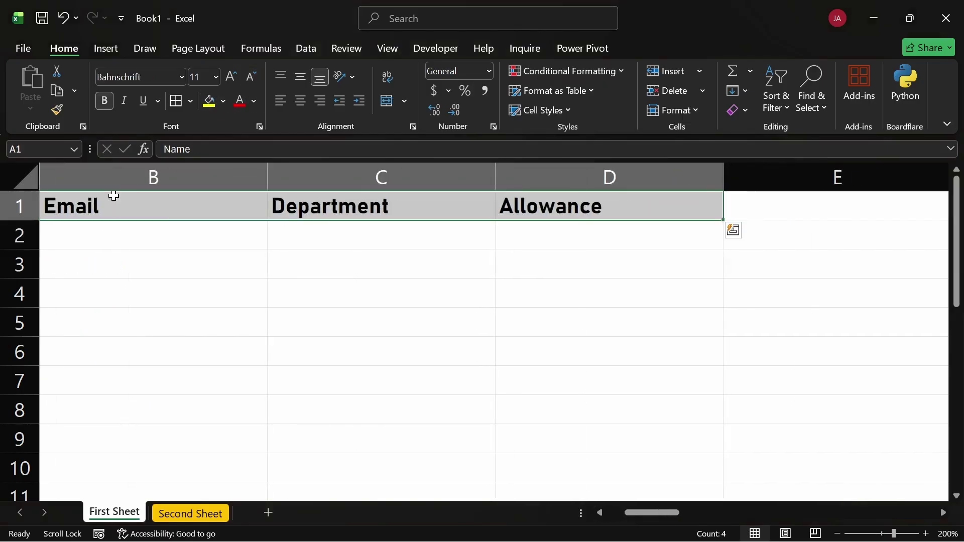
{"action": "scroll", "coordinate": [477, 294], "scroll_direction": "left", "scroll_amount": 2}
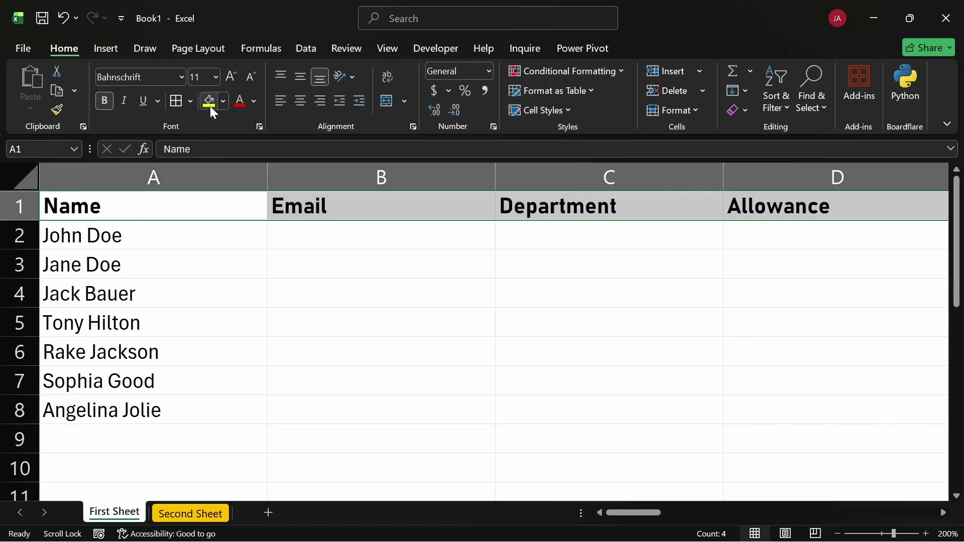
{"action": "left_click", "coordinate": [240, 102]}
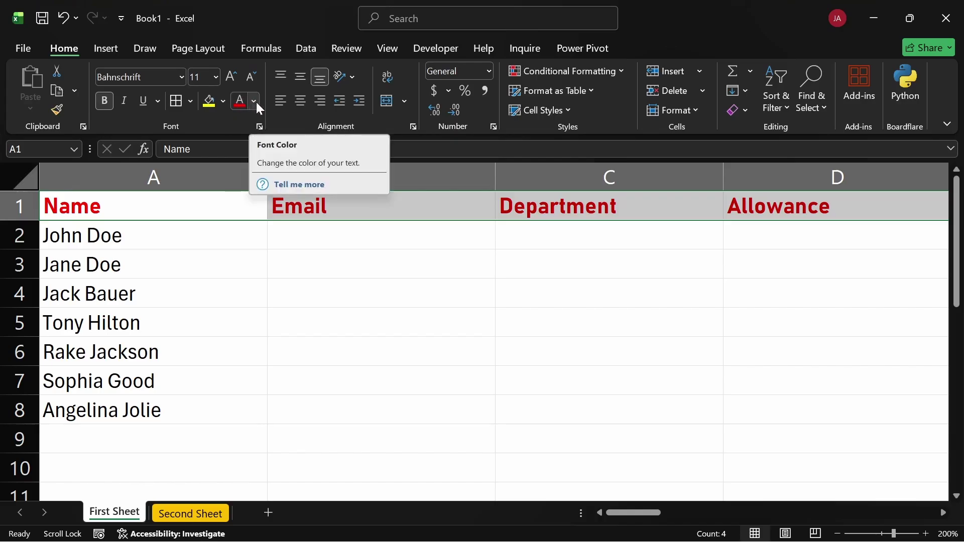
{"action": "left_click", "coordinate": [256, 102]}
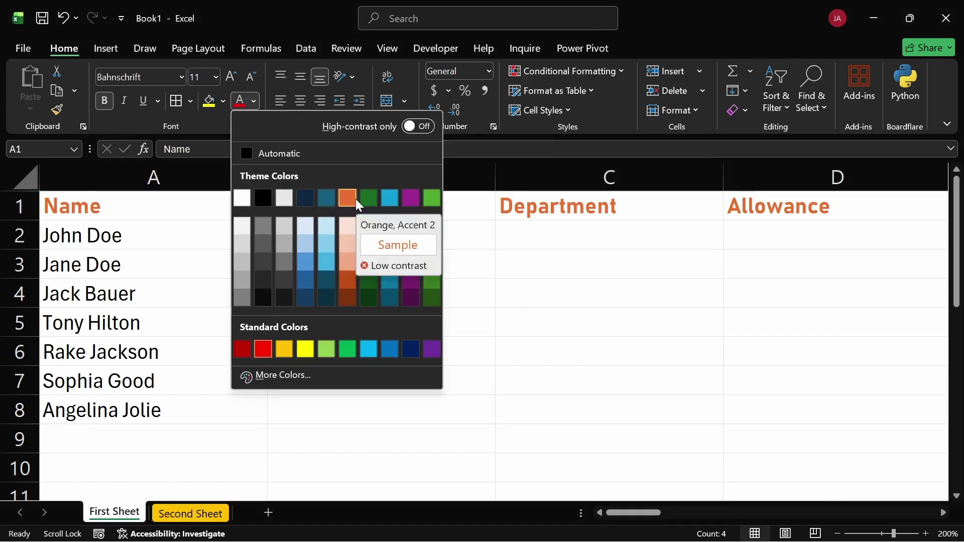
{"action": "left_click", "coordinate": [300, 150]}
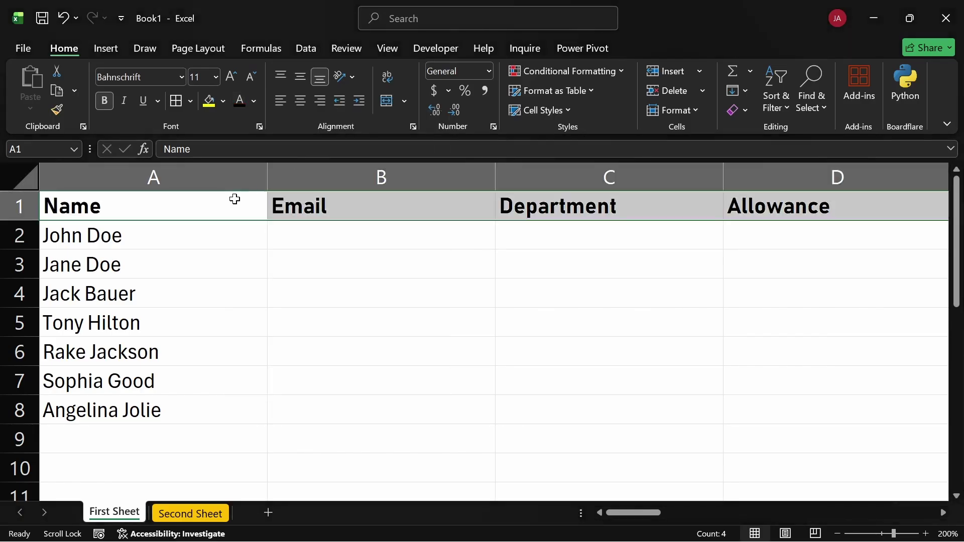
{"action": "left_click", "coordinate": [254, 101]}
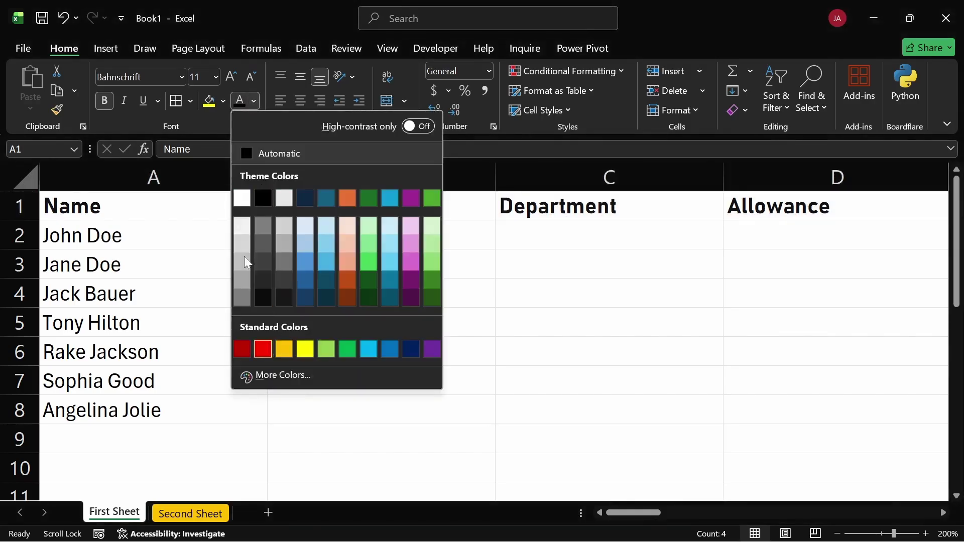
{"action": "left_click", "coordinate": [322, 348]}
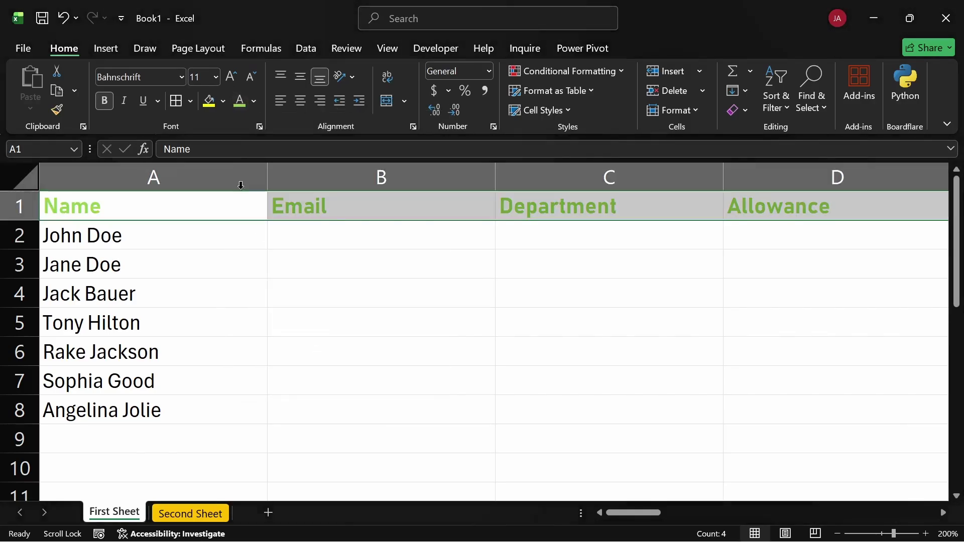
{"action": "left_click", "coordinate": [255, 103]}
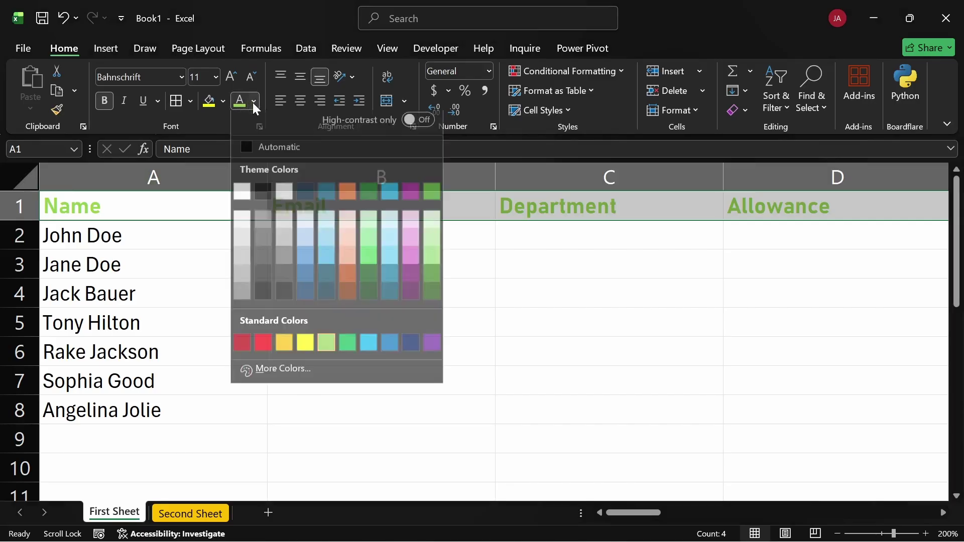
{"action": "left_click", "coordinate": [259, 146]}
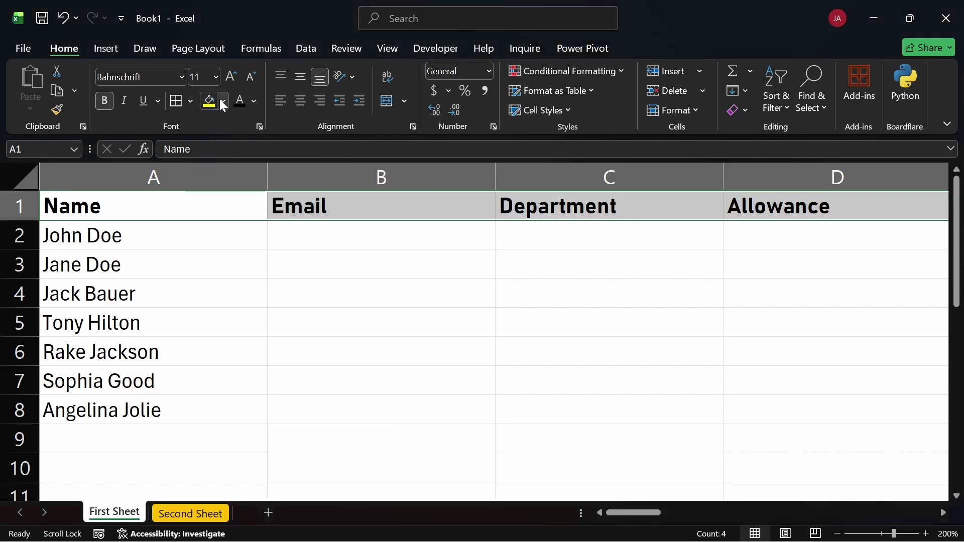
Give A1:D1 a dark teal fill and White font colour, then click into the data cells
{"action": "left_click", "coordinate": [222, 101]}
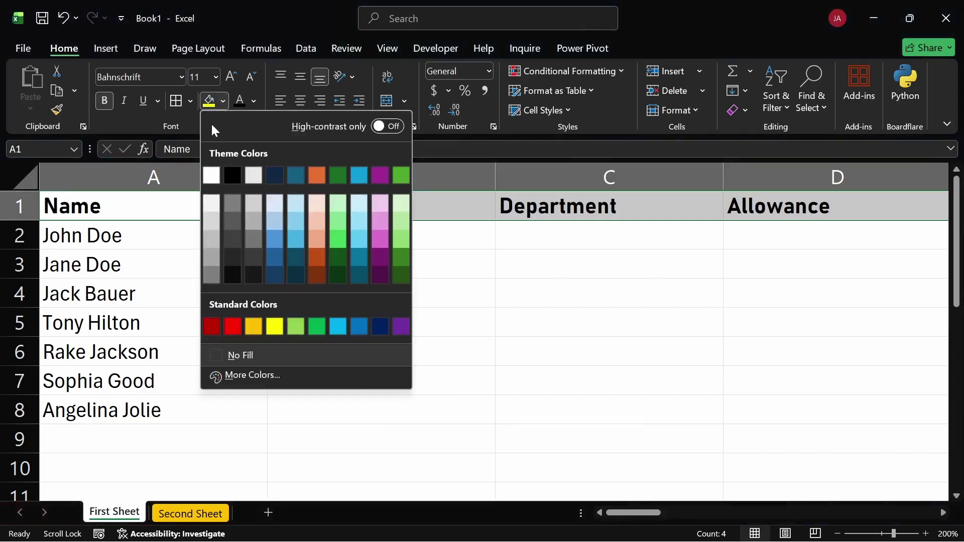
{"action": "left_click", "coordinate": [296, 176]}
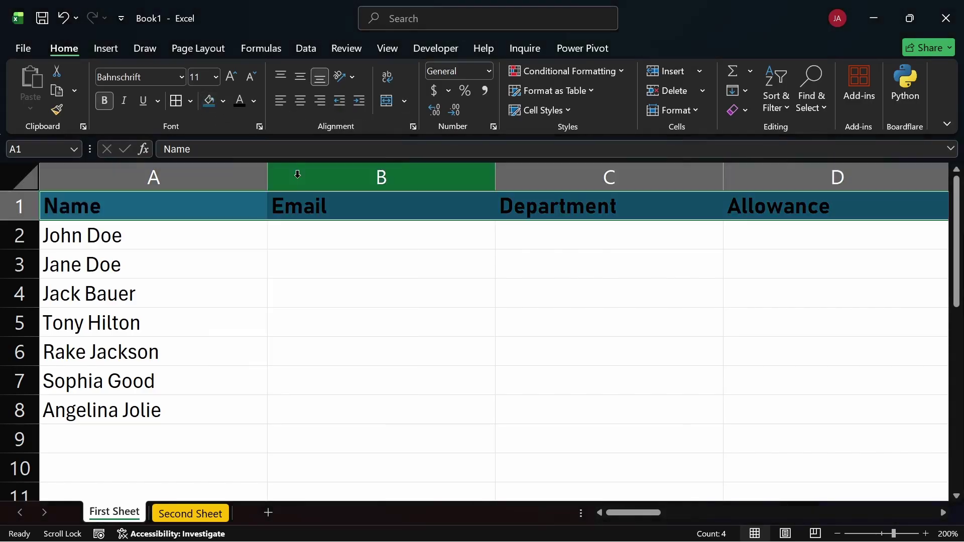
{"action": "left_click", "coordinate": [254, 102]}
{"action": "left_click", "coordinate": [236, 197]}
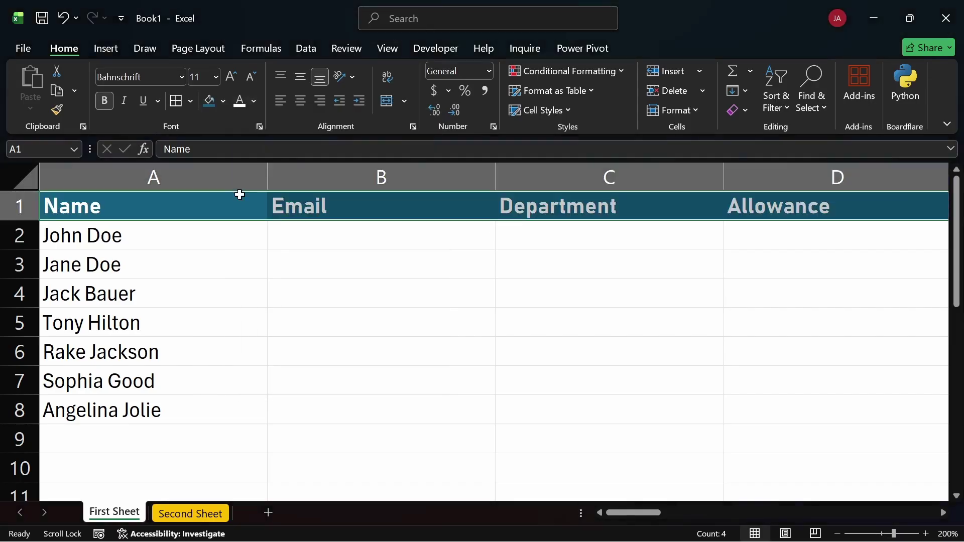
{"action": "left_click", "coordinate": [369, 288]}
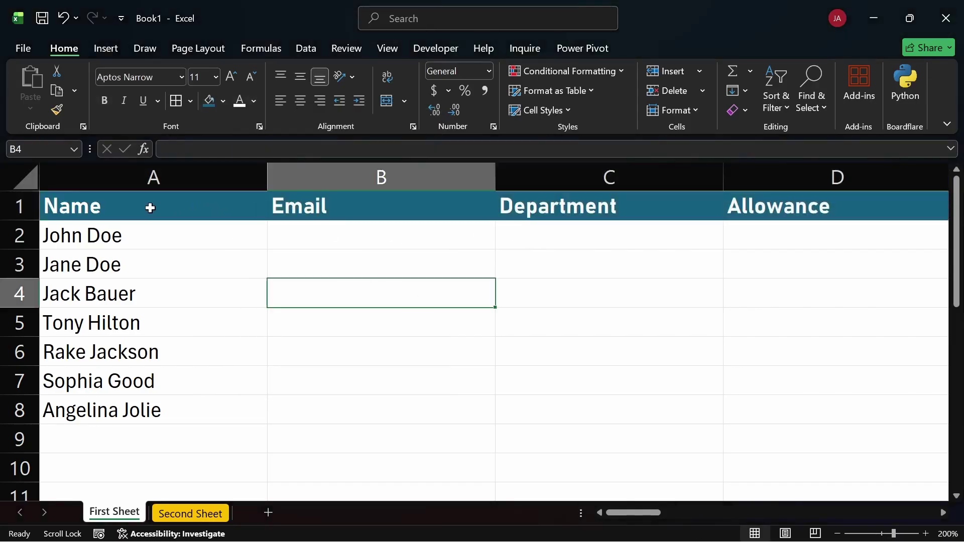
{"action": "left_click_drag", "start_coordinate": [107, 229], "coordinate": [134, 408]}
{"action": "left_click", "coordinate": [343, 232]}
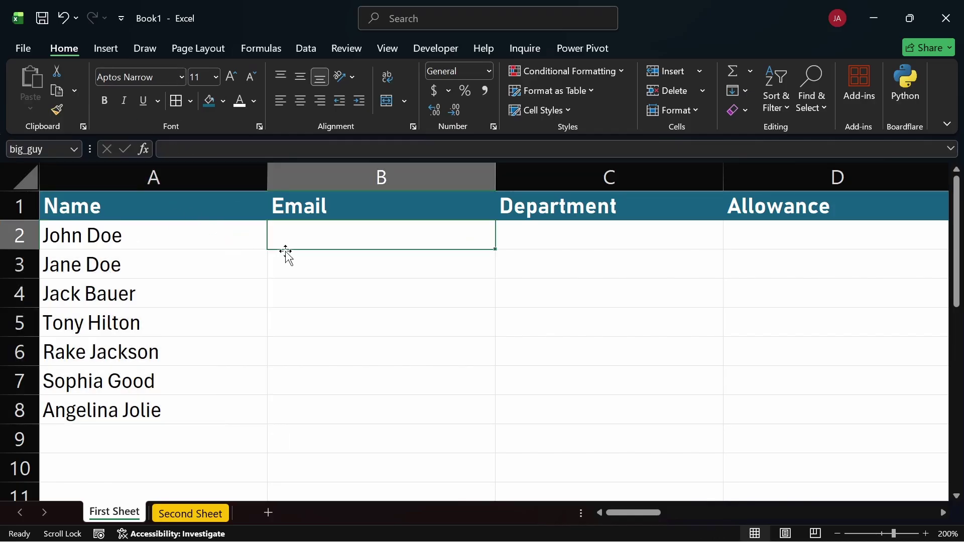
Preview the Email cells B2:B8, then copy the Name header cell A1
{"action": "left_click_drag", "start_coordinate": [321, 233], "coordinate": [315, 400]}
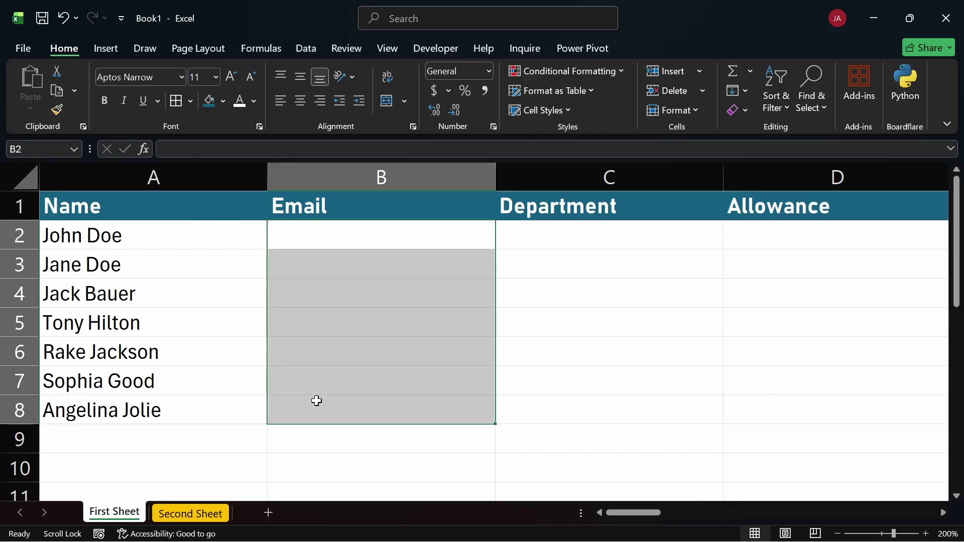
{"action": "left_click", "coordinate": [219, 255]}
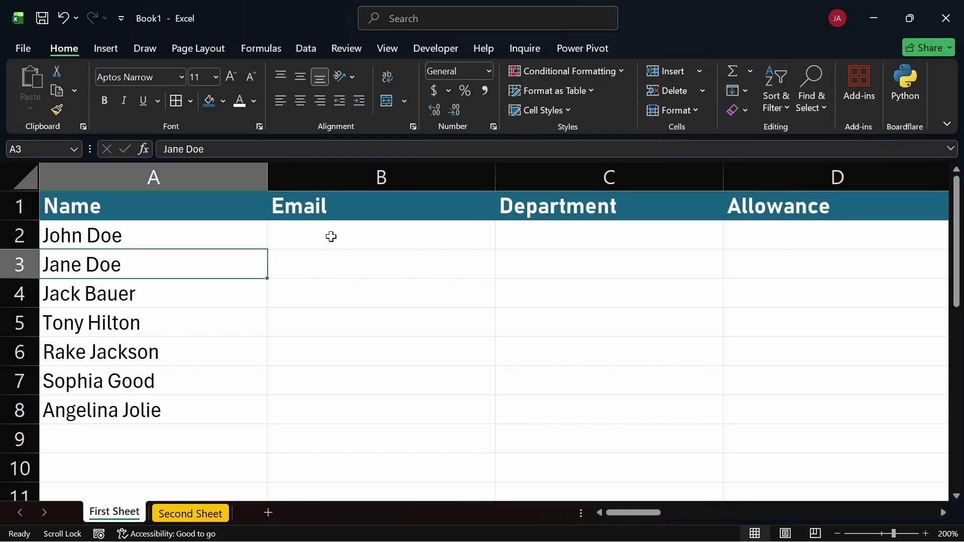
{"action": "left_click", "coordinate": [309, 233]}
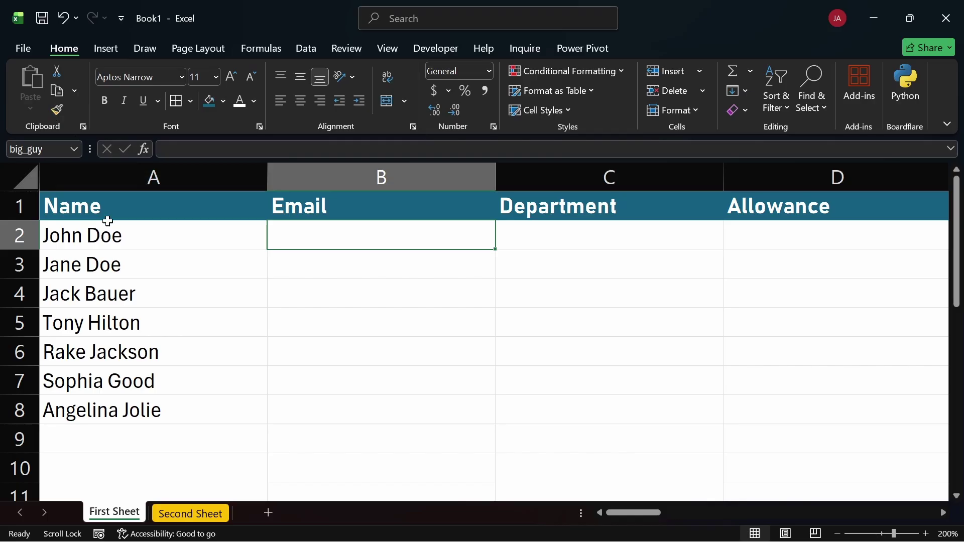
{"action": "left_click", "coordinate": [109, 213]}
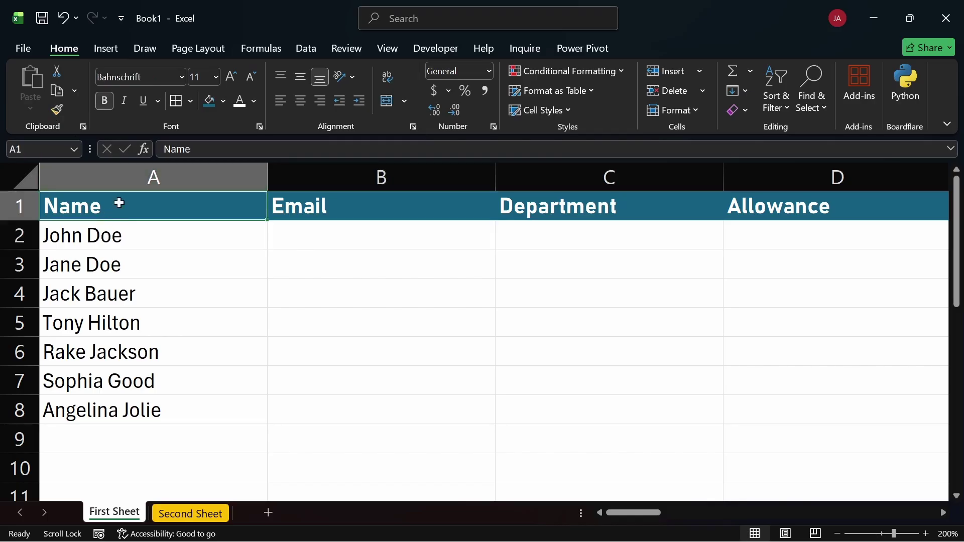
{"action": "key", "text": "ctrl+c"}
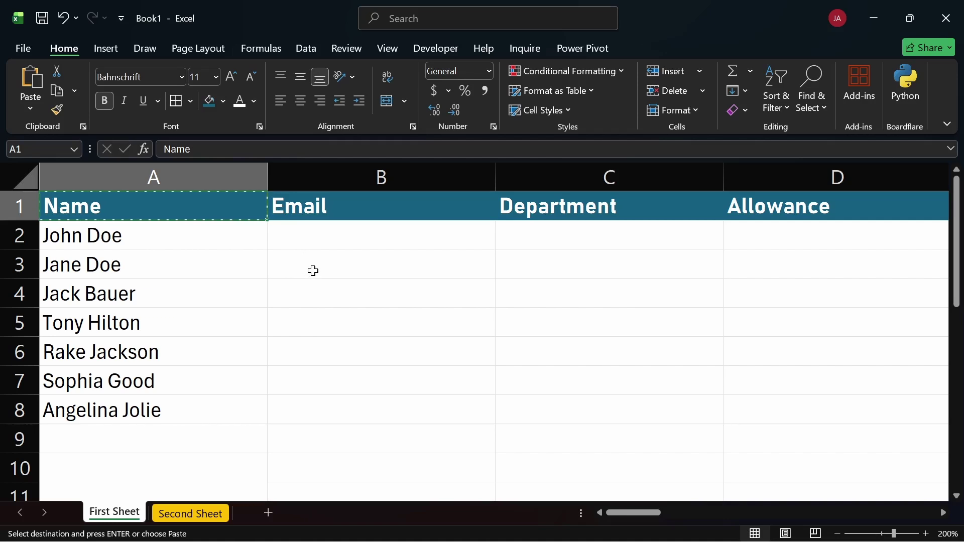
{"action": "left_click", "coordinate": [314, 271]}
{"action": "key", "text": "F2"}
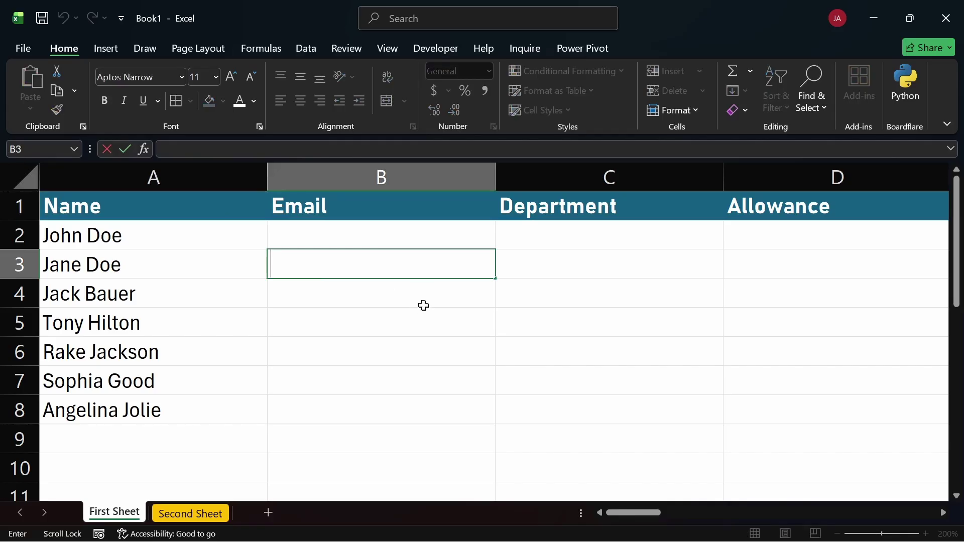
{"action": "left_click", "coordinate": [381, 300]}
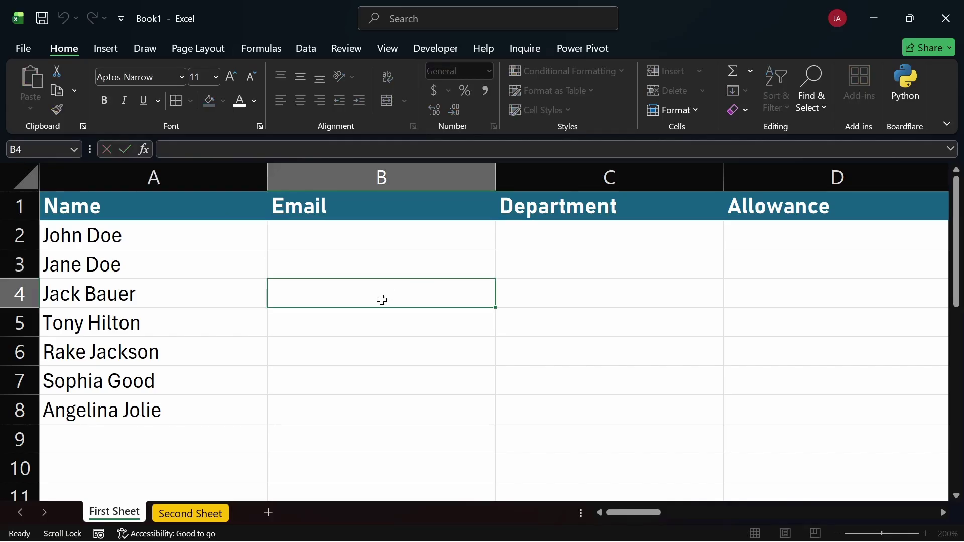
{"action": "left_click", "coordinate": [319, 261]}
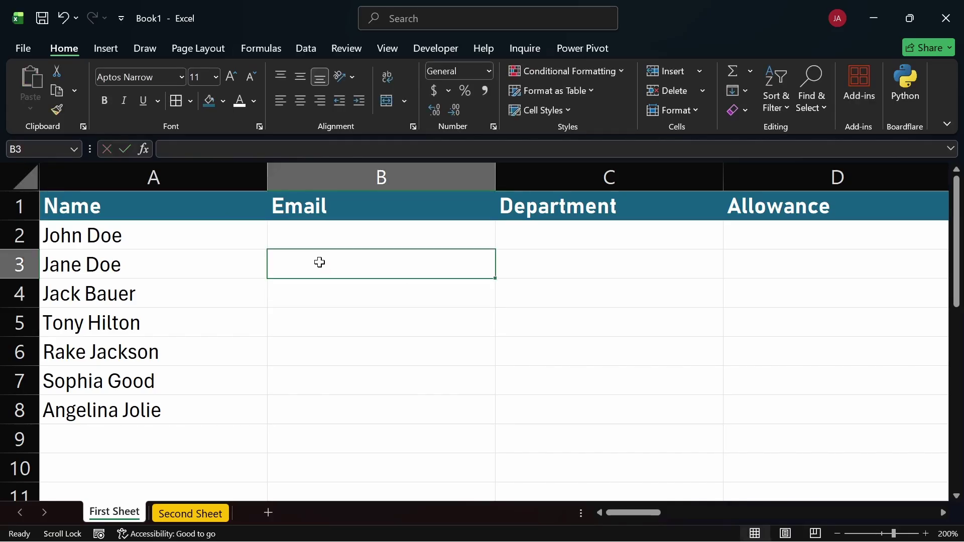
{"action": "double_click", "coordinate": [319, 263]}
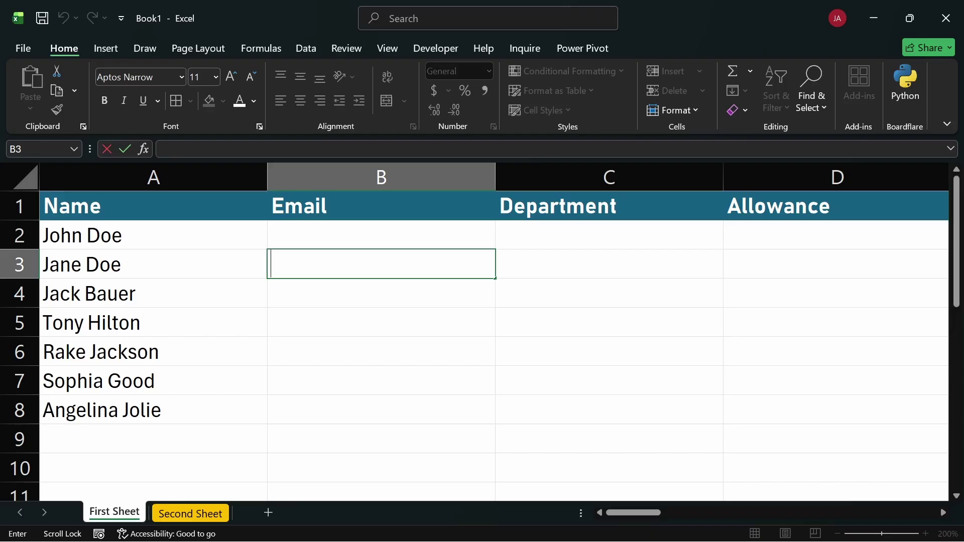
{"action": "key", "text": "Escape"}
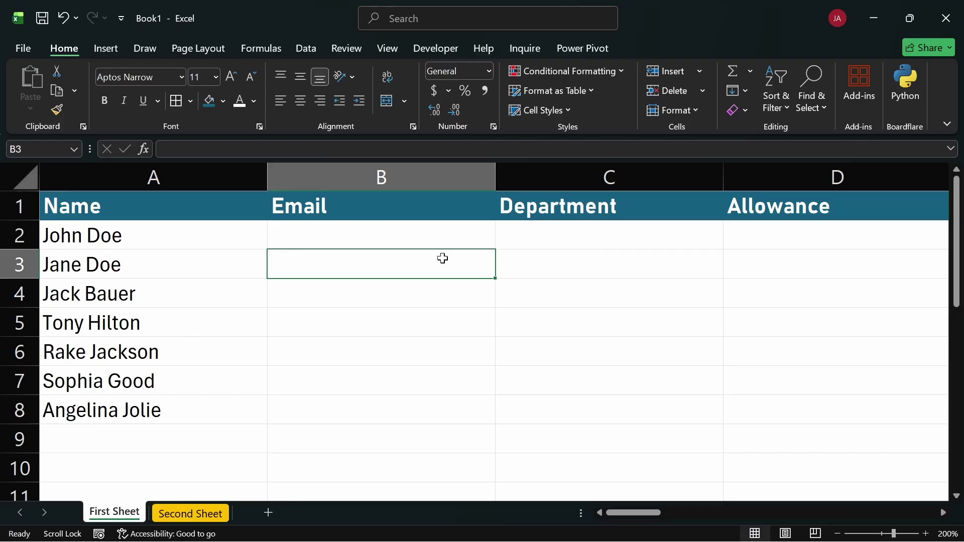
{"action": "left_click", "coordinate": [413, 295]}
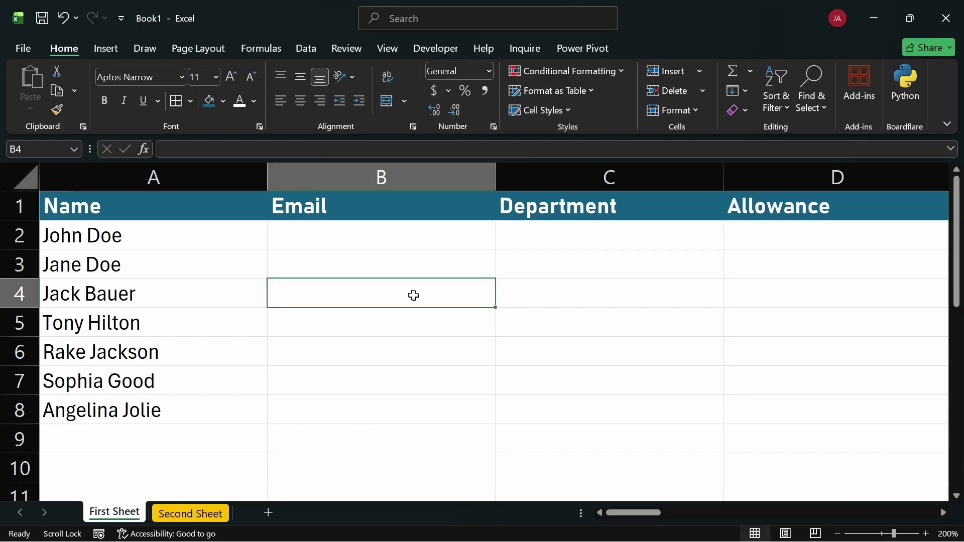
{"action": "left_click", "coordinate": [396, 262]}
{"action": "key", "text": "F2"}
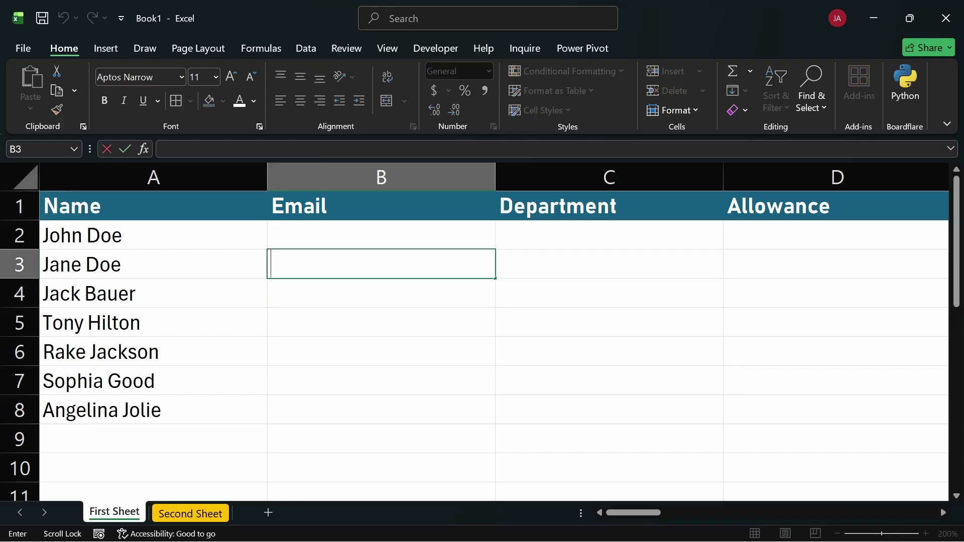
{"action": "key", "text": "Escape"}
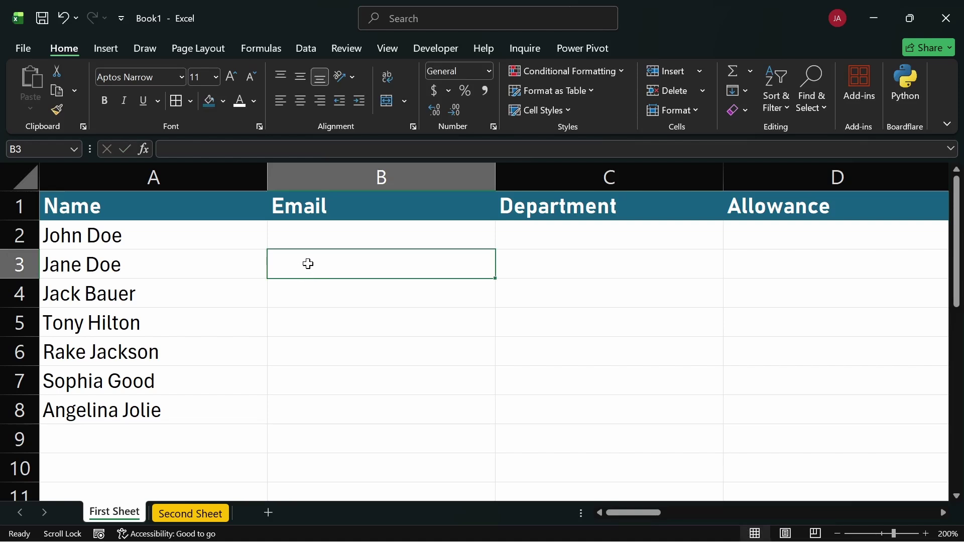
{"action": "key", "text": "F2"}
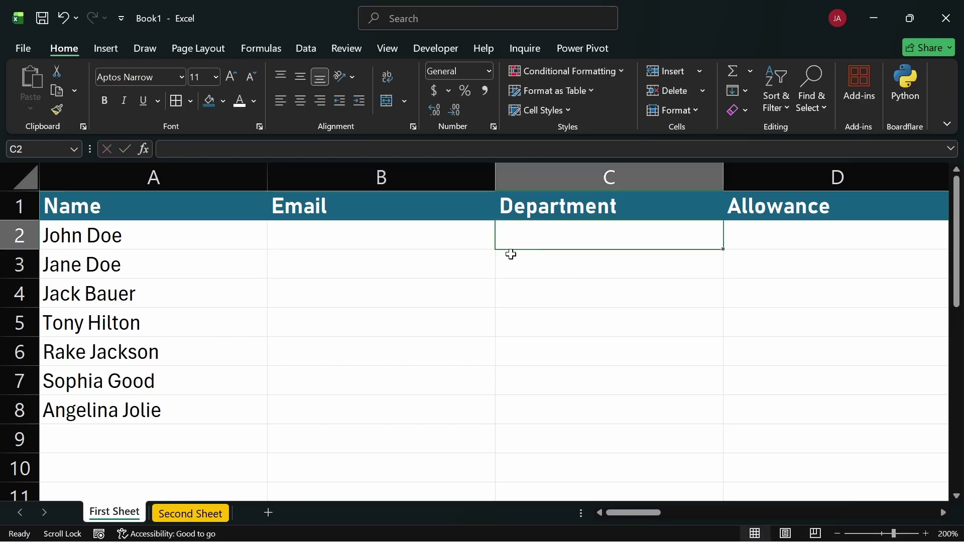
{"action": "left_click", "coordinate": [575, 275]}
{"action": "left_click", "coordinate": [368, 264]}
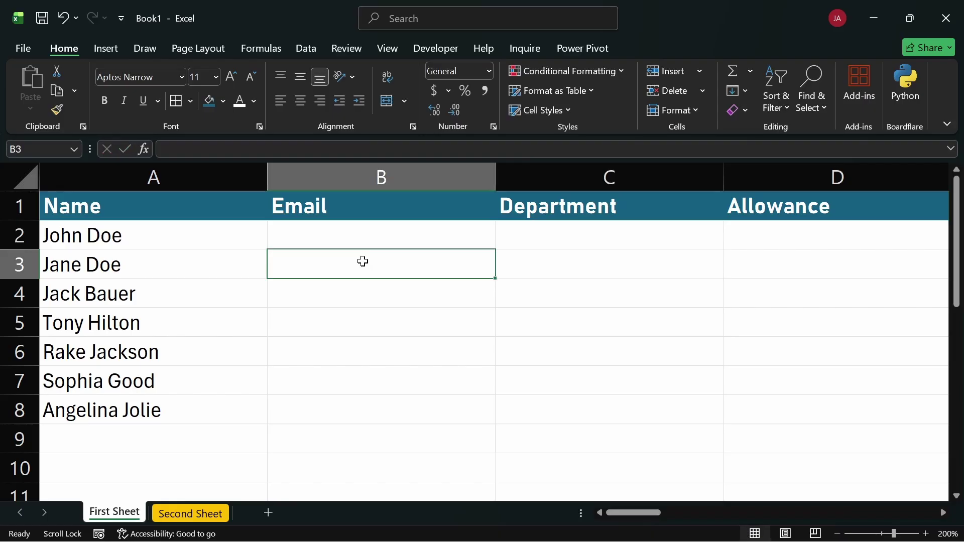
{"action": "double_click", "coordinate": [361, 263]}
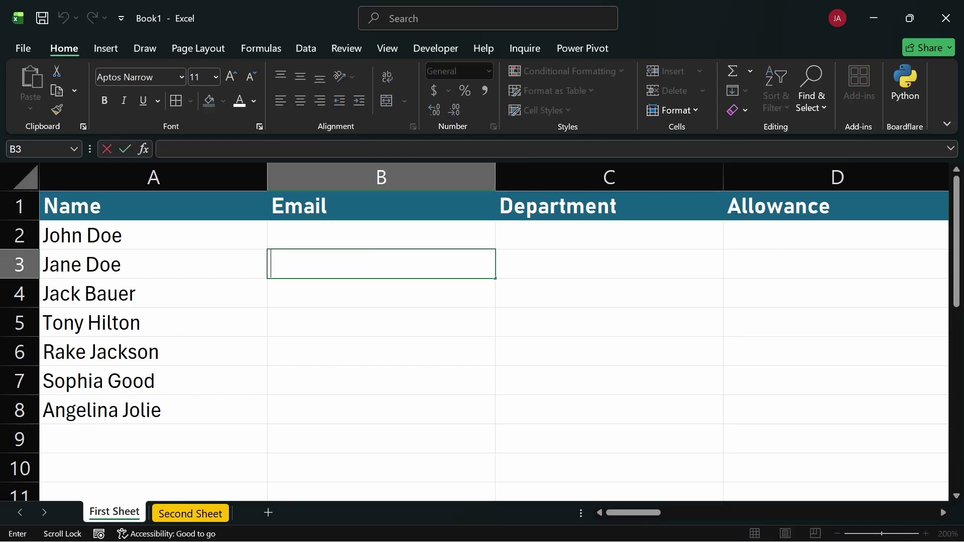
{"action": "key", "text": "Escape"}
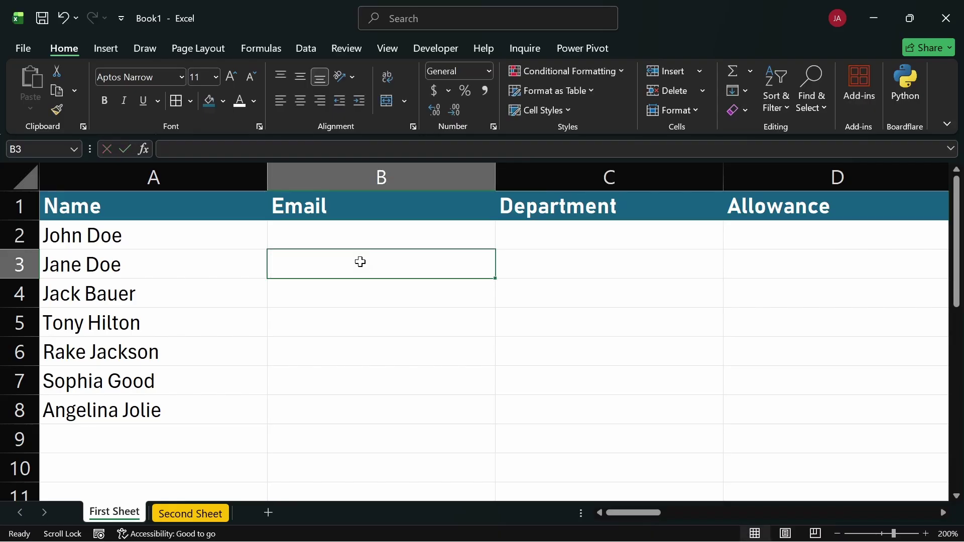
{"action": "key", "text": "F2"}
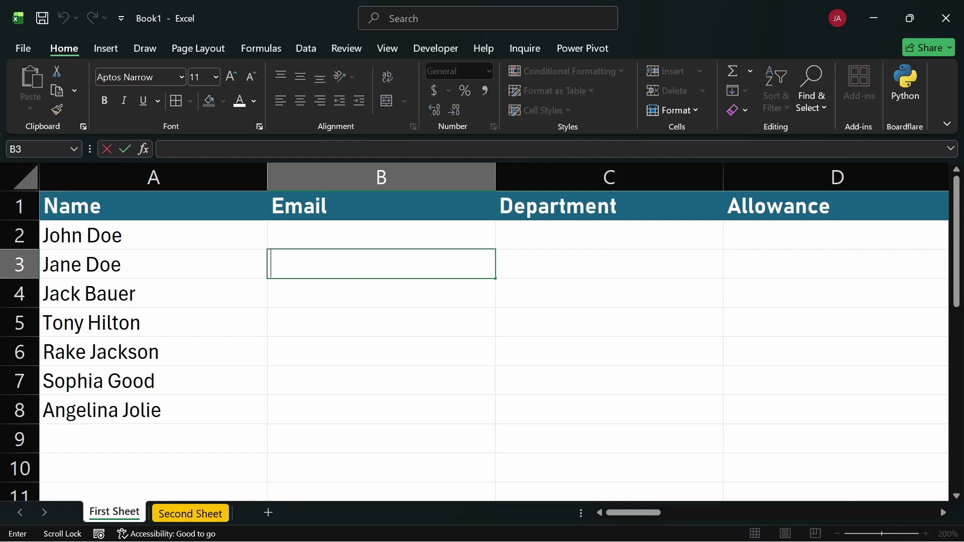
{"action": "left_click", "coordinate": [216, 235]}
{"action": "key", "text": "F2"}
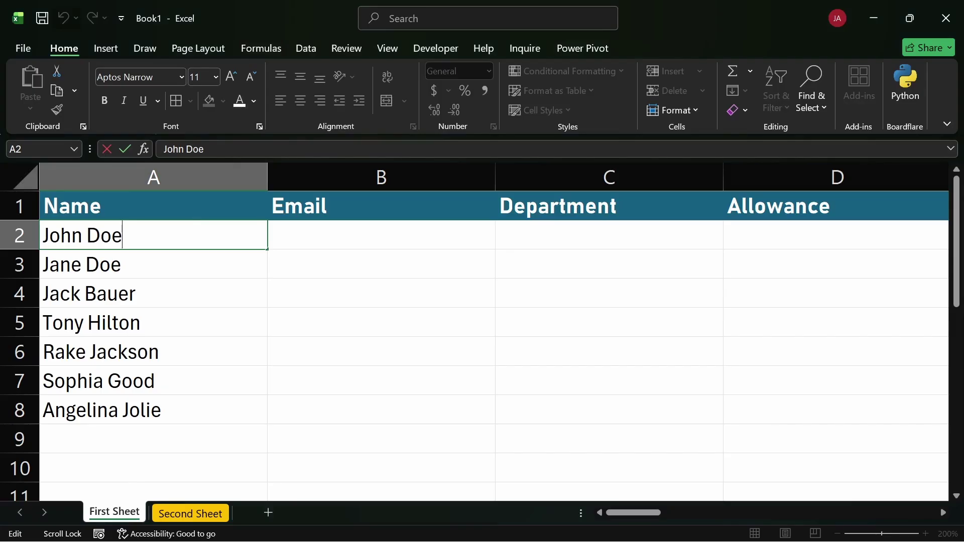
{"action": "left_click", "coordinate": [348, 244]}
{"action": "left_click", "coordinate": [203, 235]}
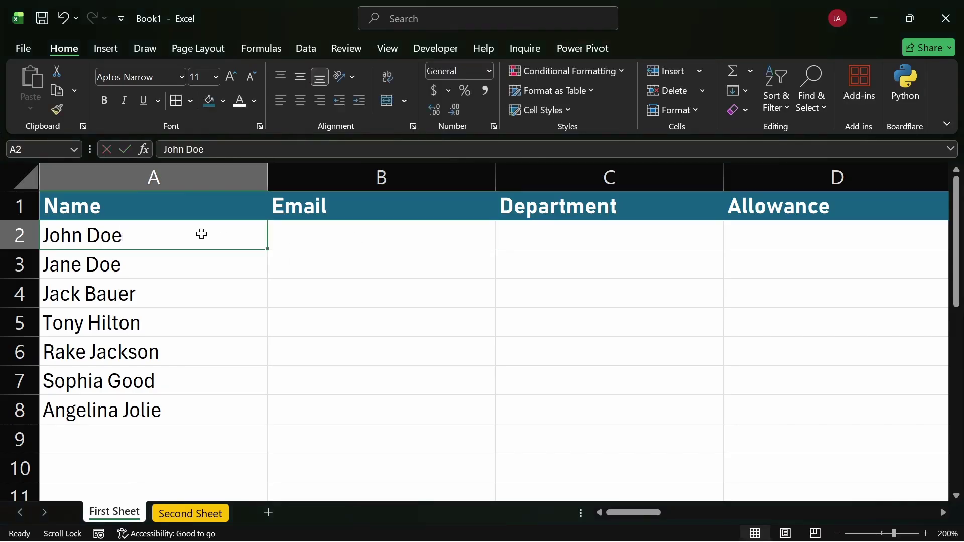
{"action": "key", "text": "F2"}
{"action": "key", "text": "Escape"}
{"action": "left_click", "coordinate": [332, 240]}
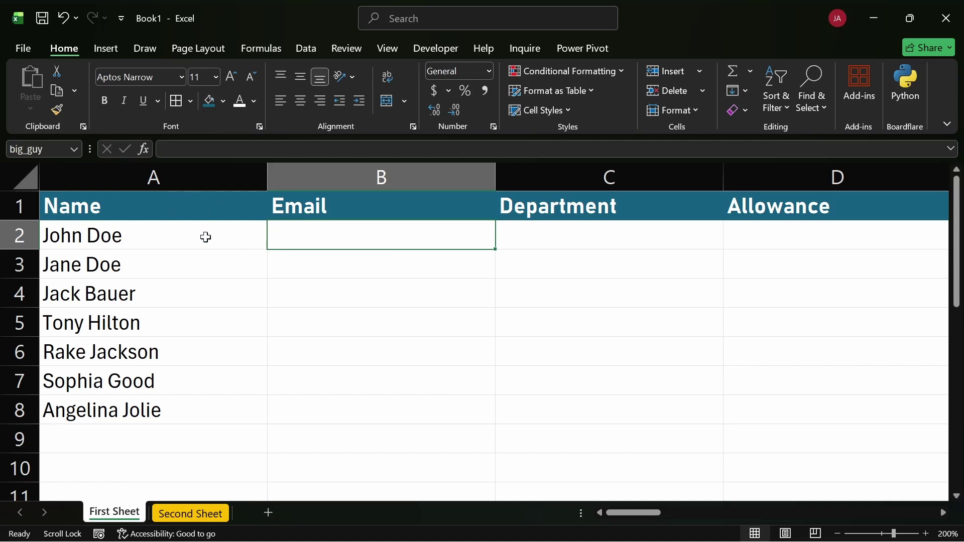
{"action": "left_click", "coordinate": [188, 235]}
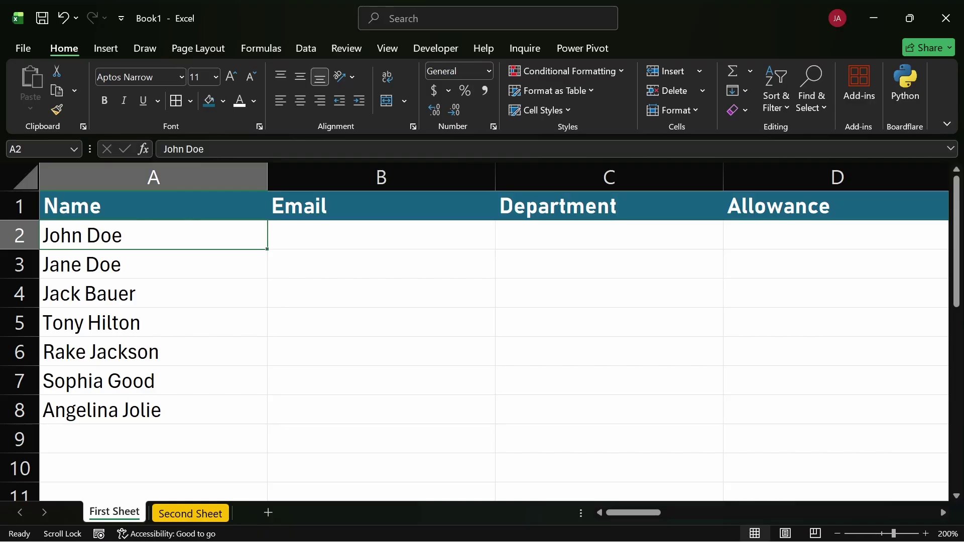
{"action": "left_click", "coordinate": [216, 149]}
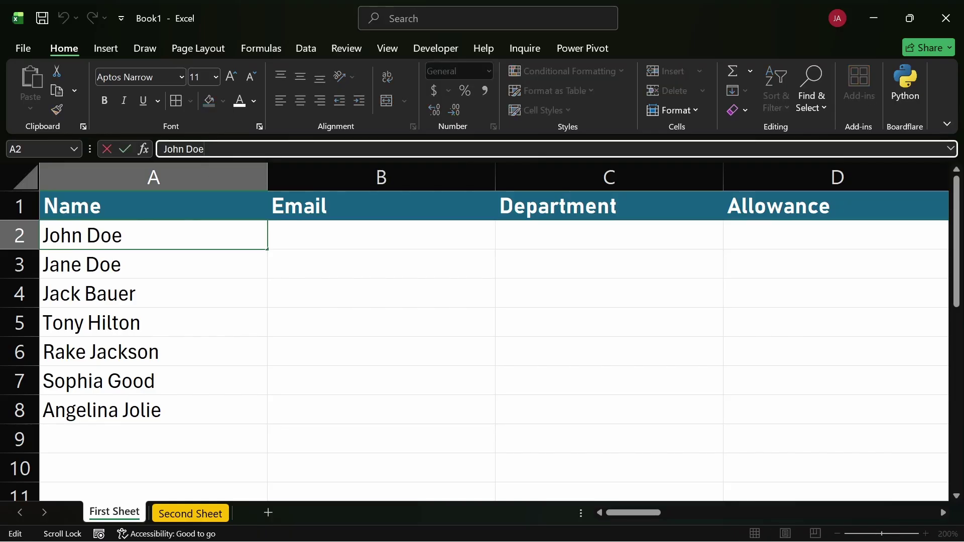
{"action": "left_click", "coordinate": [199, 257]}
{"action": "key", "text": "F2"}
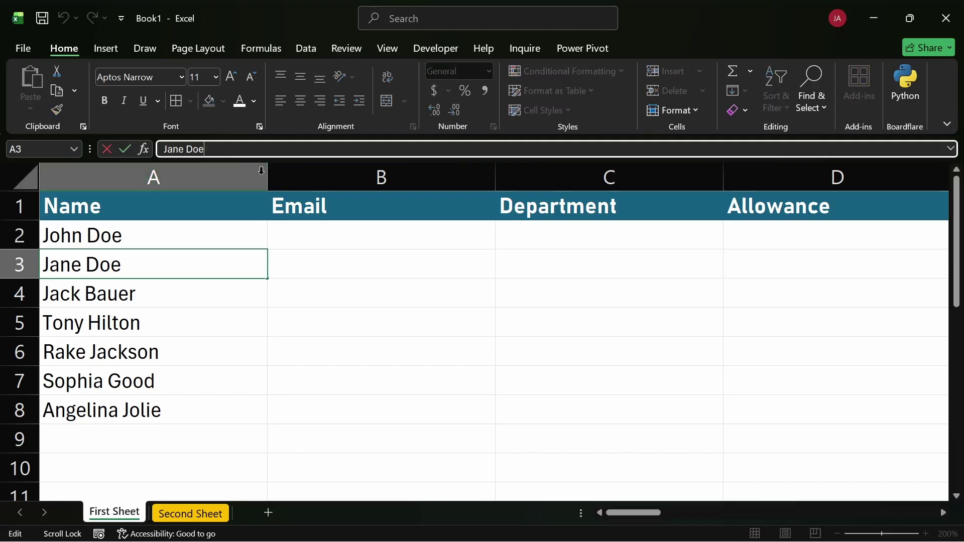
{"action": "left_click", "coordinate": [290, 256]}
{"action": "key", "text": "F2"}
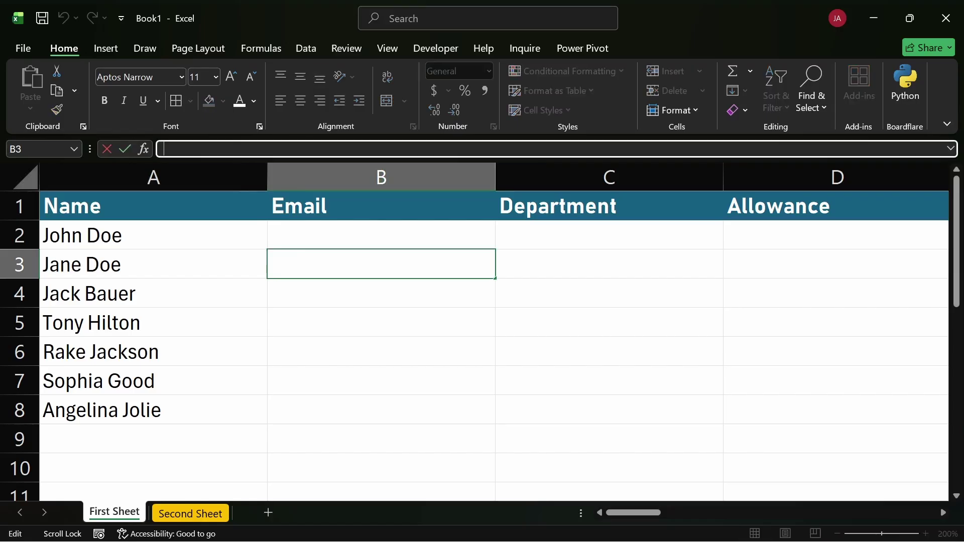
{"action": "left_click", "coordinate": [349, 340]}
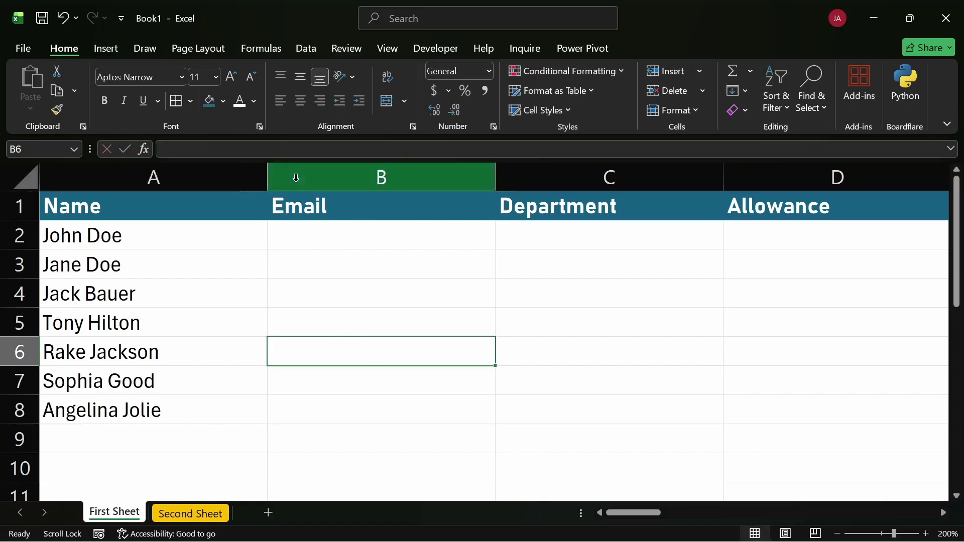
{"action": "left_click", "coordinate": [346, 149]}
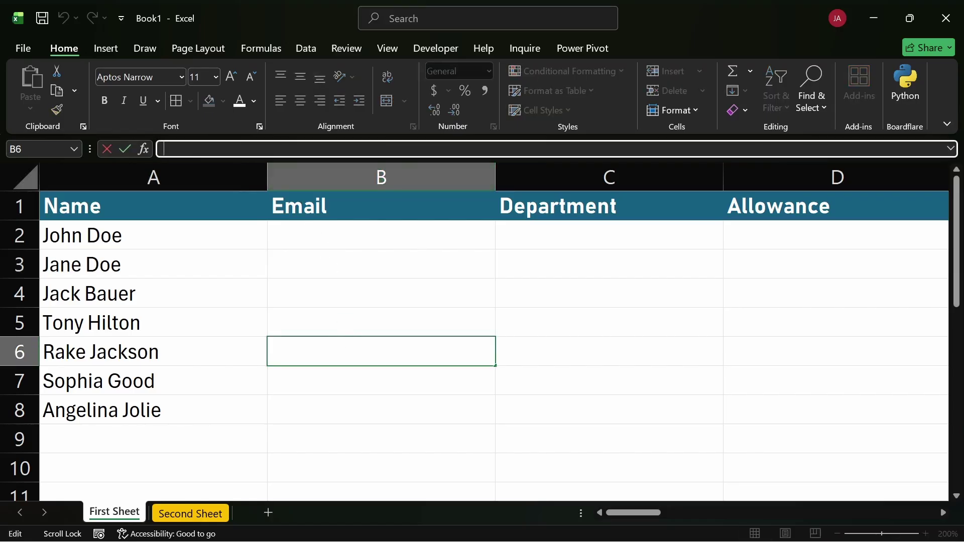
{"action": "type", "text": "5rtht"}
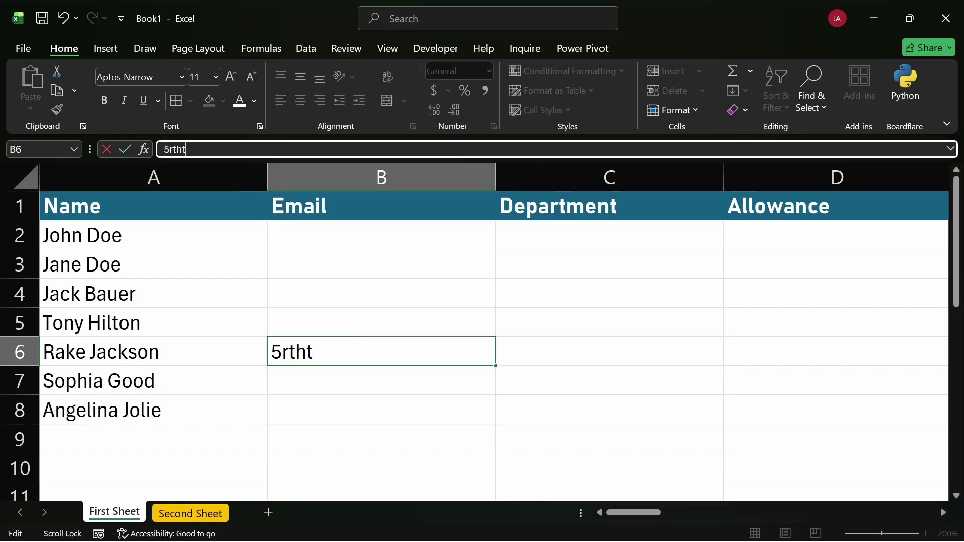
{"action": "key", "text": "Escape"}
{"action": "left_click", "coordinate": [357, 325]}
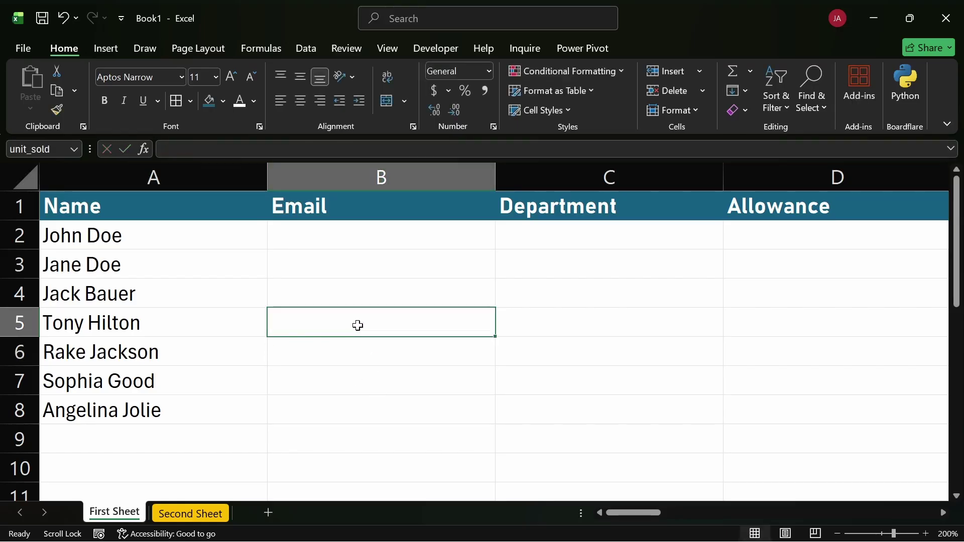
{"action": "type", "text": "dfdfdff"}
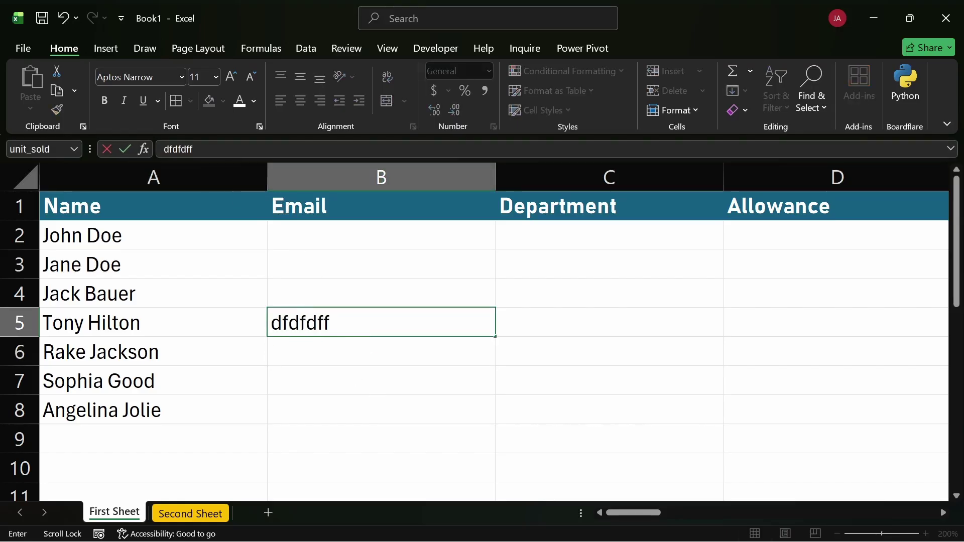
{"action": "key", "text": "Escape"}
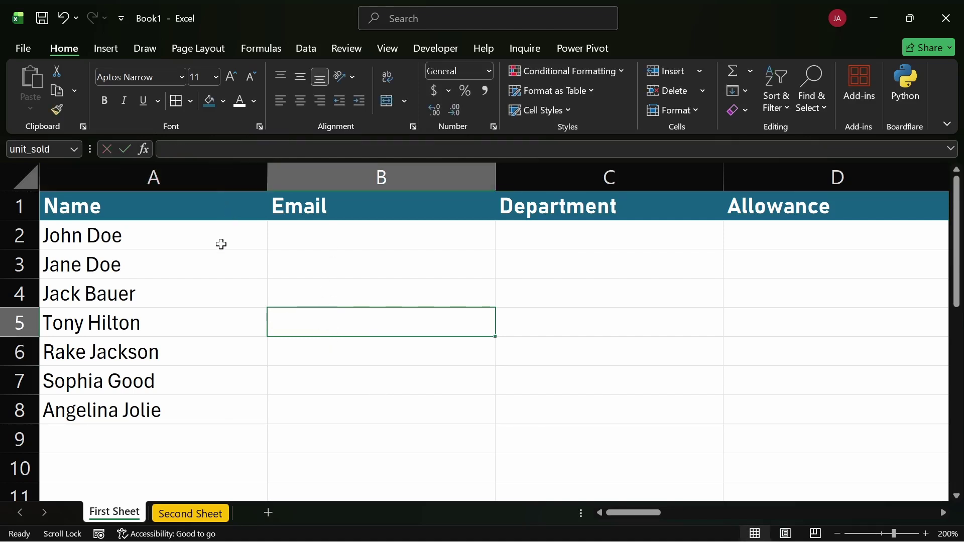
{"action": "left_click", "coordinate": [285, 266]}
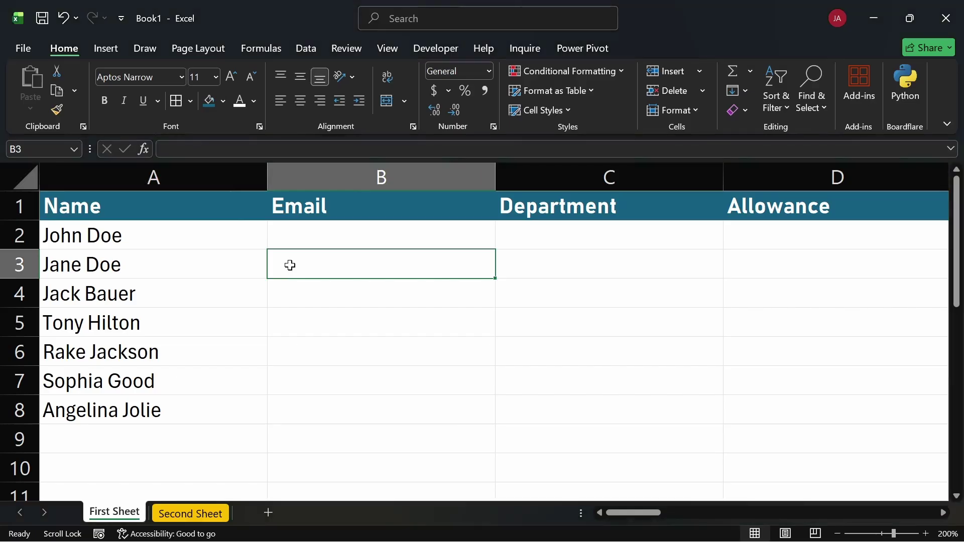
{"action": "left_click", "coordinate": [636, 270]}
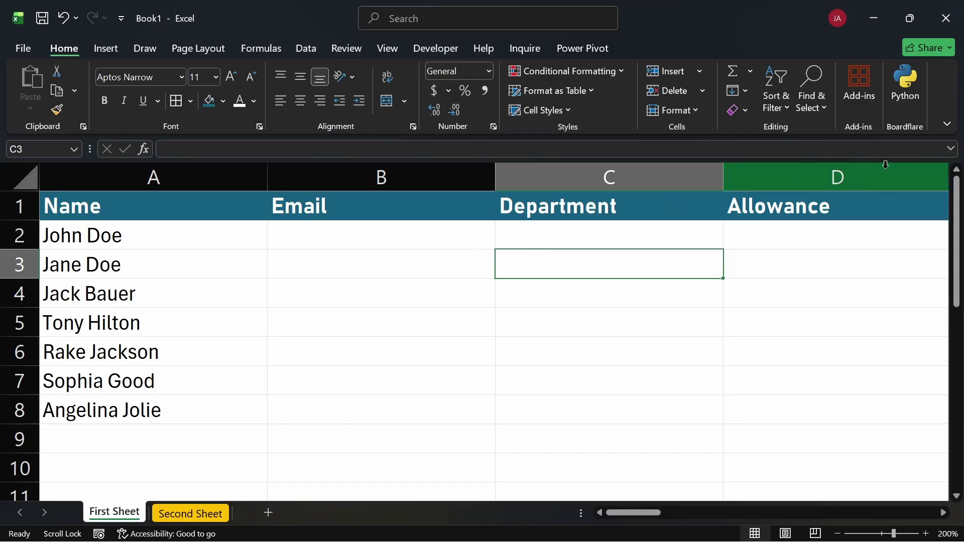
{"action": "left_click", "coordinate": [886, 150]}
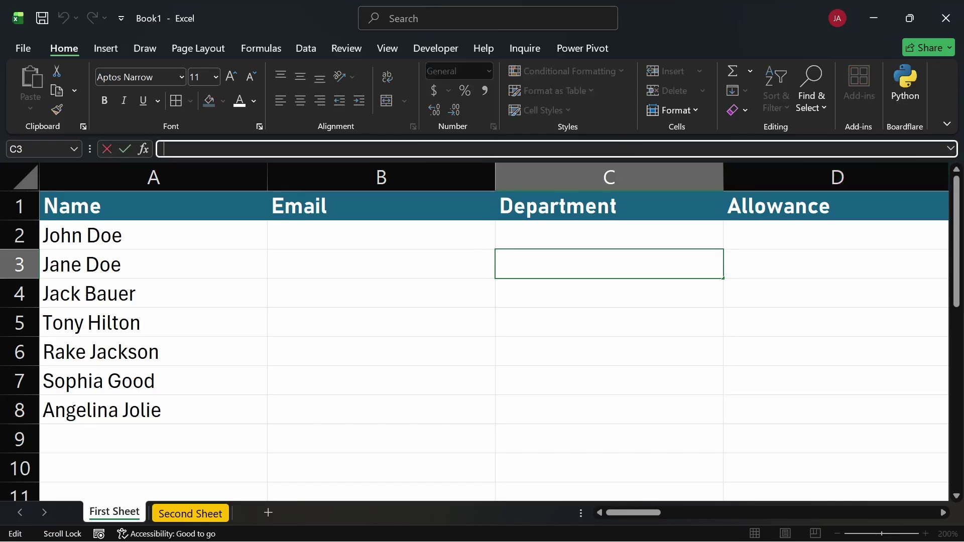
Expand the formula bar to multiple lines and look over Email cells B3 and B5
{"action": "left_click", "coordinate": [950, 149]}
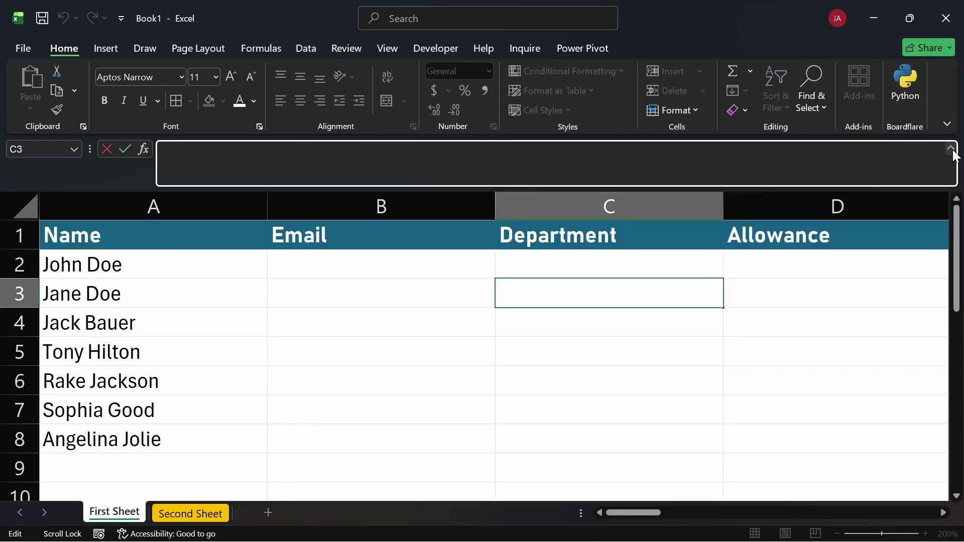
{"action": "left_click", "coordinate": [351, 305]}
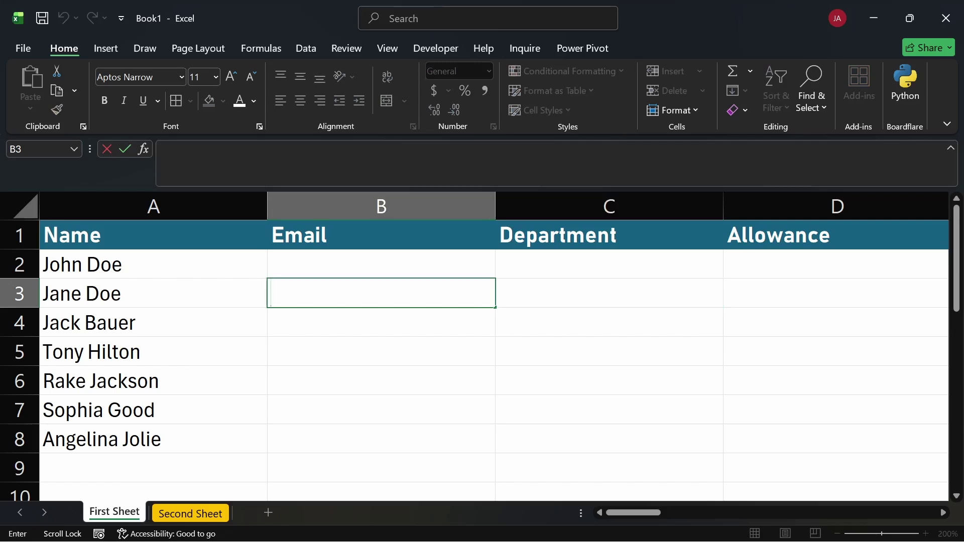
{"action": "left_click", "coordinate": [361, 347]}
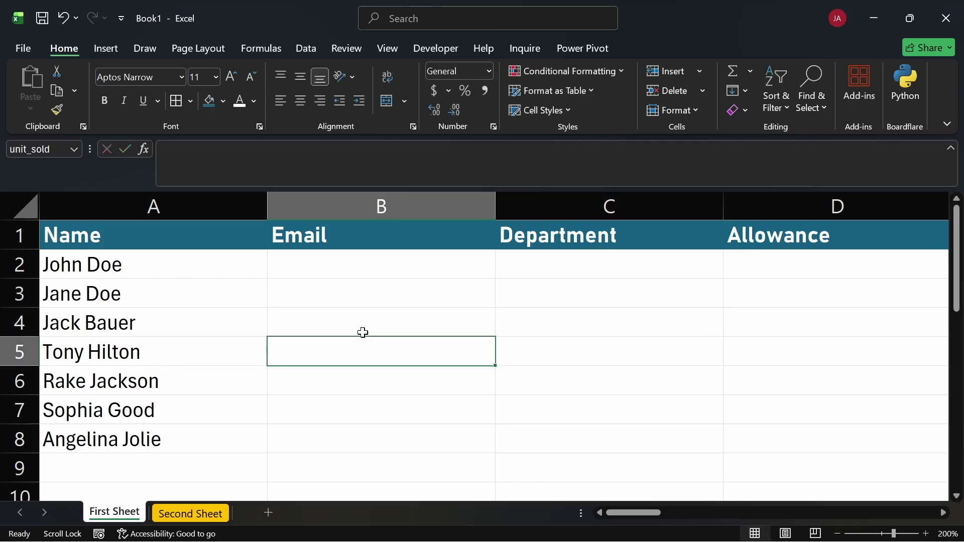
{"action": "left_click", "coordinate": [355, 295]}
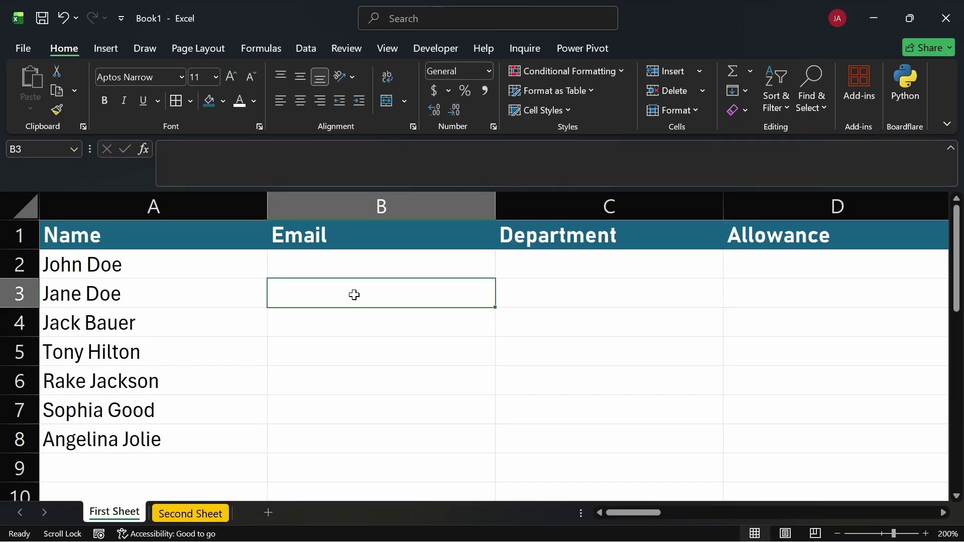
{"action": "left_click", "coordinate": [323, 340]}
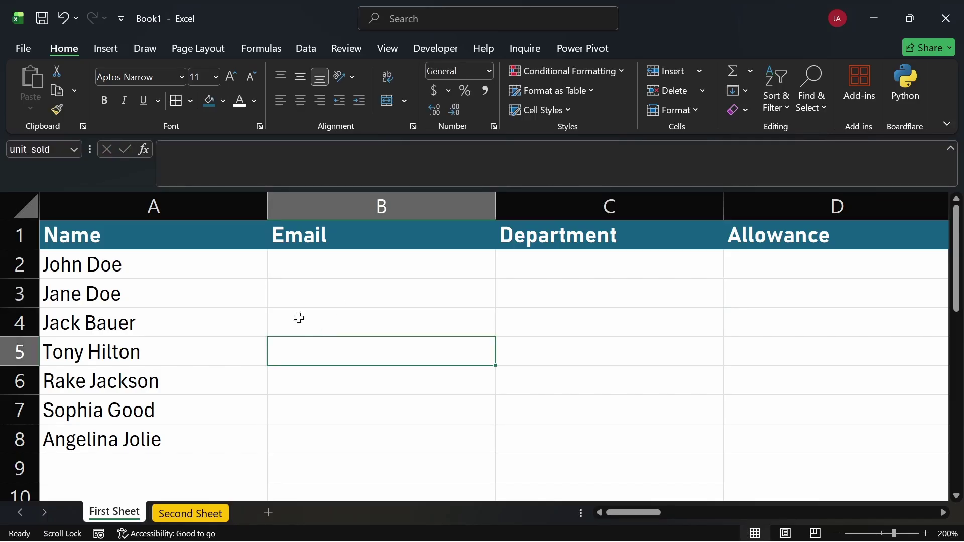
Select the seven names in A2:A8, then put the cursor in B2's formula bar
{"action": "left_click_drag", "start_coordinate": [123, 263], "coordinate": [127, 428]}
{"action": "left_click", "coordinate": [281, 266]}
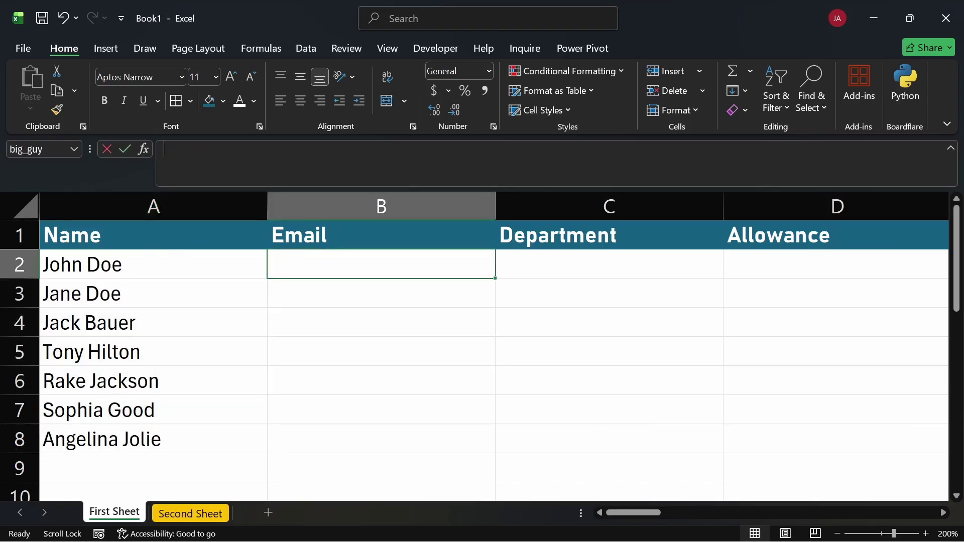
{"action": "left_click", "coordinate": [163, 149]}
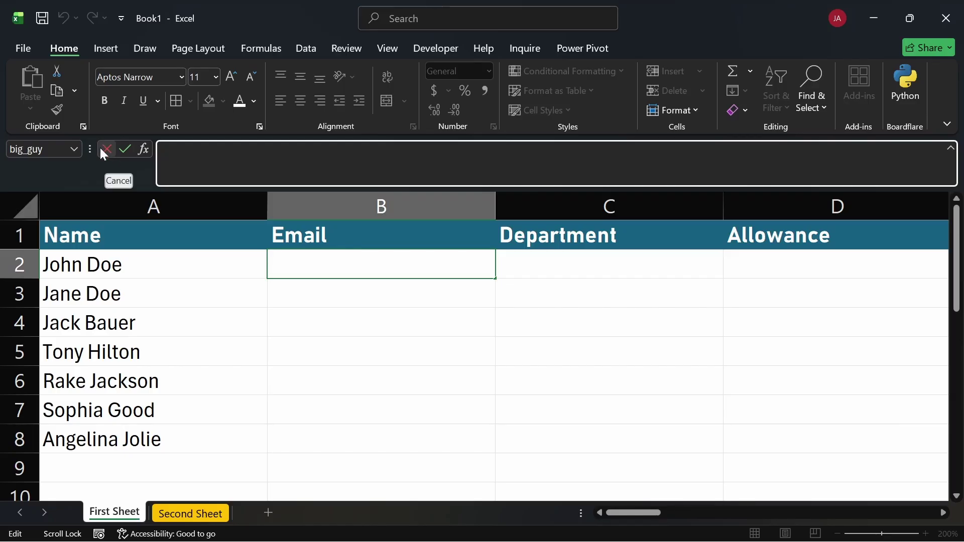
Search Insert Function for 'add number', compare IMSUM and SUM, and pick SUM
{"action": "left_click", "coordinate": [144, 150]}
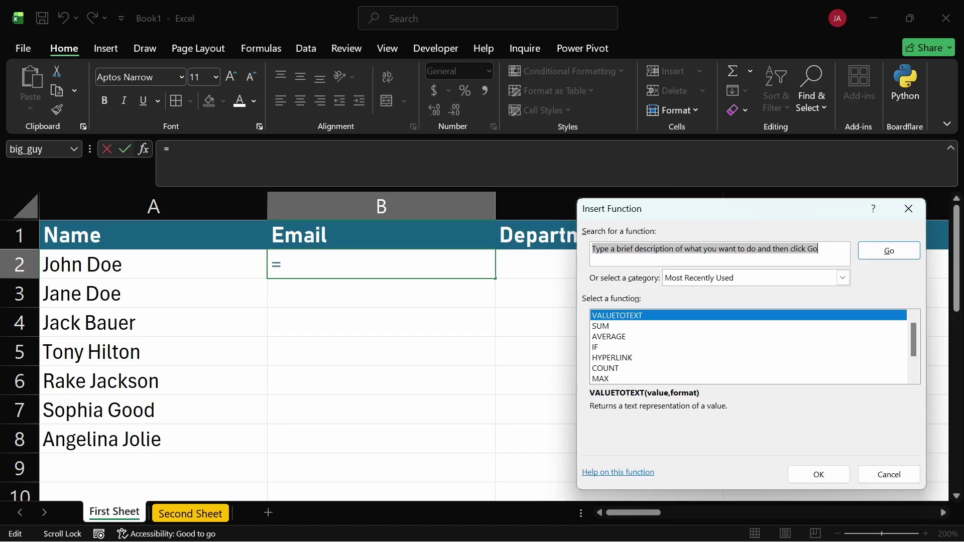
{"action": "type", "text": "ad"}
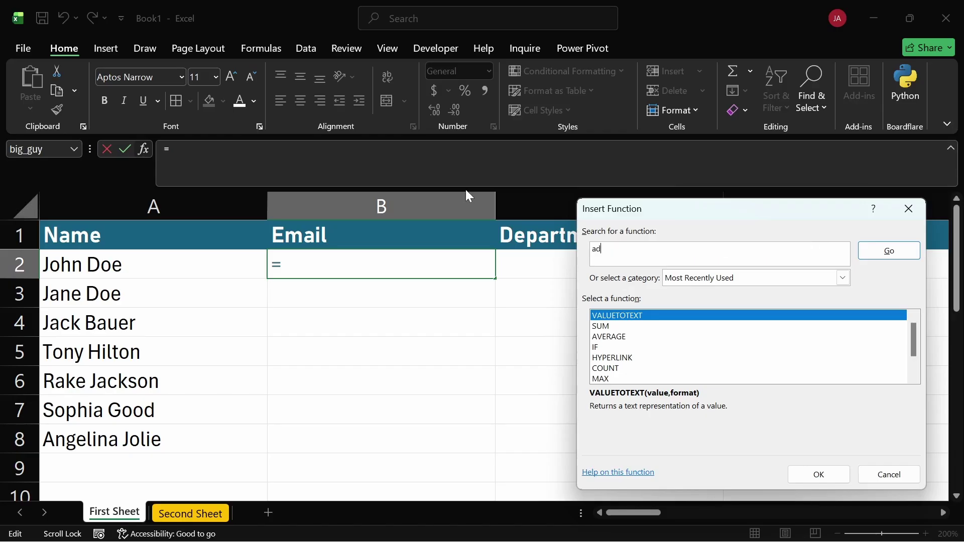
{"action": "type", "text": "d numbers"}
{"action": "left_click", "coordinate": [872, 252]}
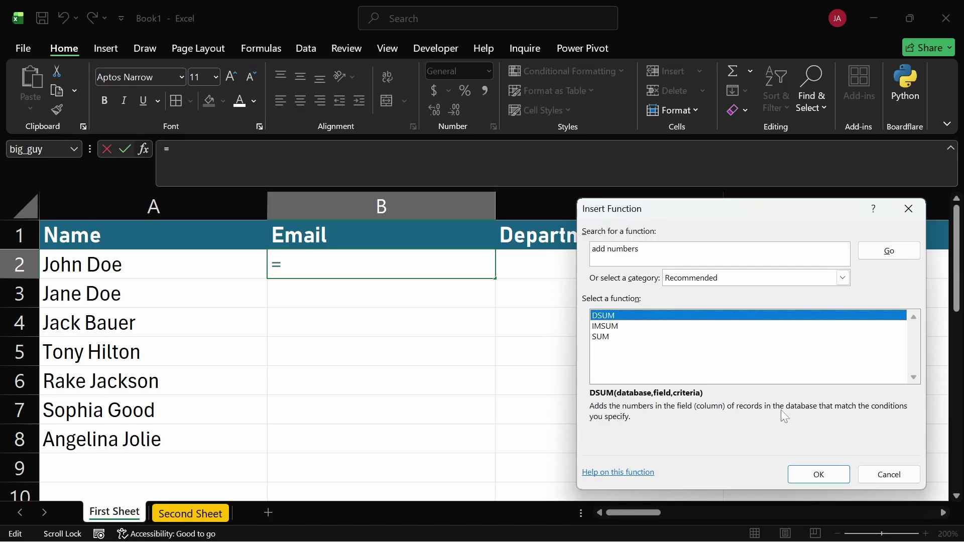
{"action": "left_click", "coordinate": [615, 327]}
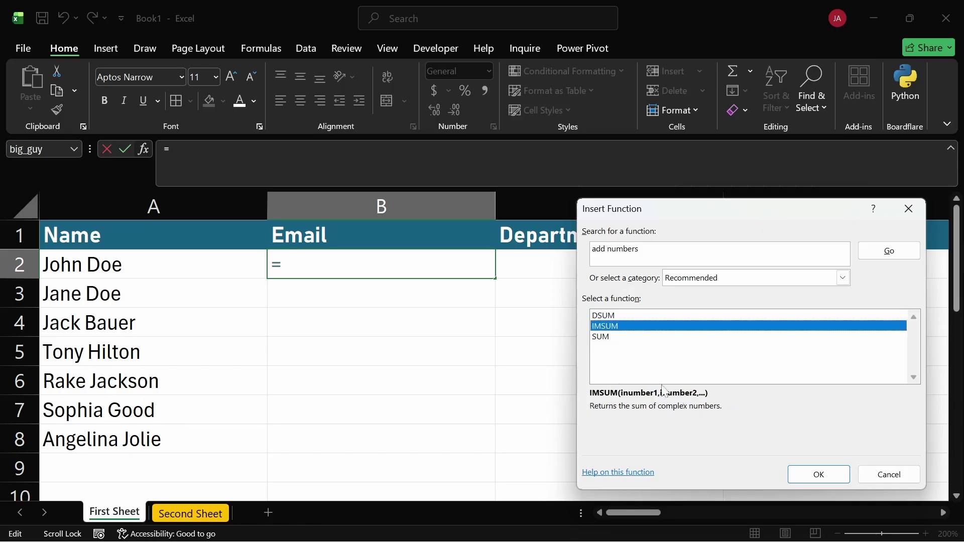
{"action": "left_click", "coordinate": [613, 337]}
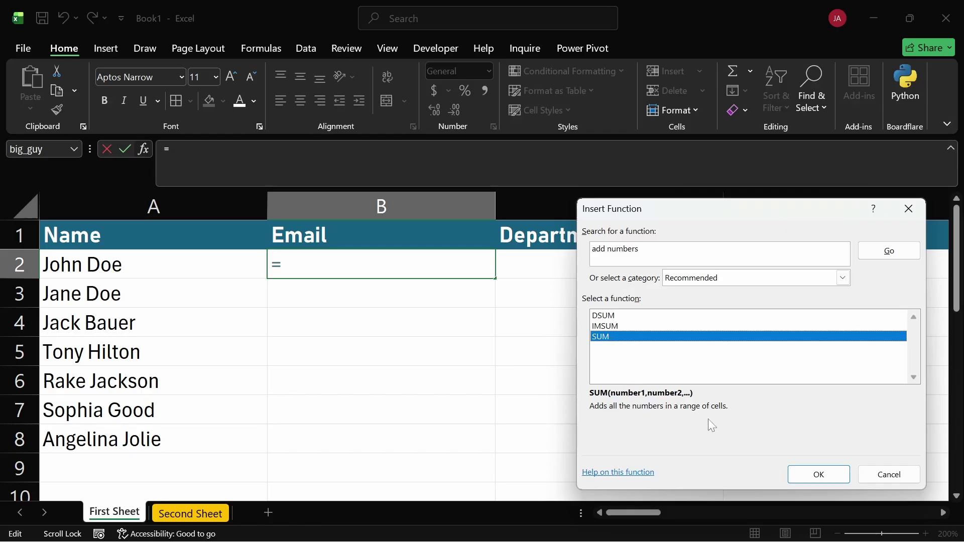
{"action": "left_click", "coordinate": [807, 477]}
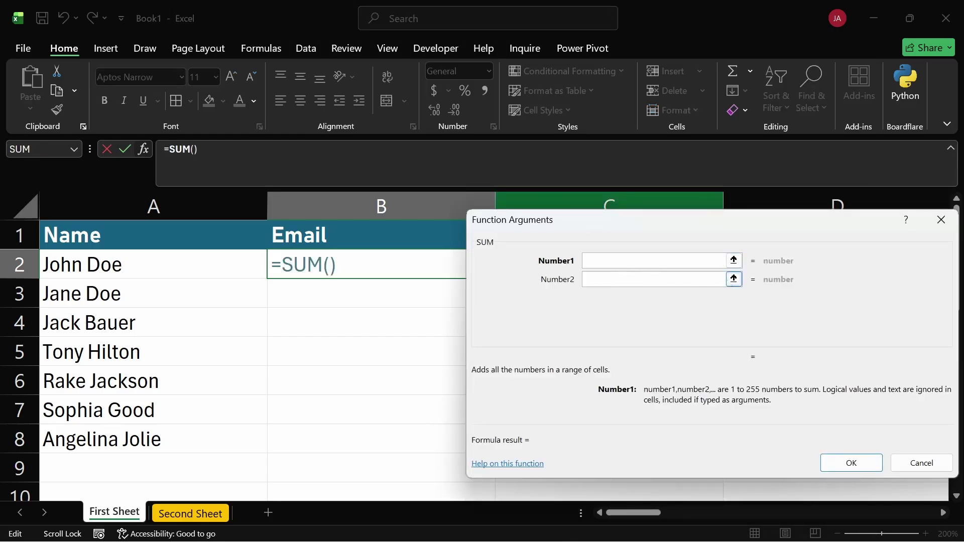
Cancel the SUM arguments, return to B2, and dismiss Insert Function again without inserting anything
{"action": "left_click", "coordinate": [917, 464]}
{"action": "left_click", "coordinate": [401, 312]}
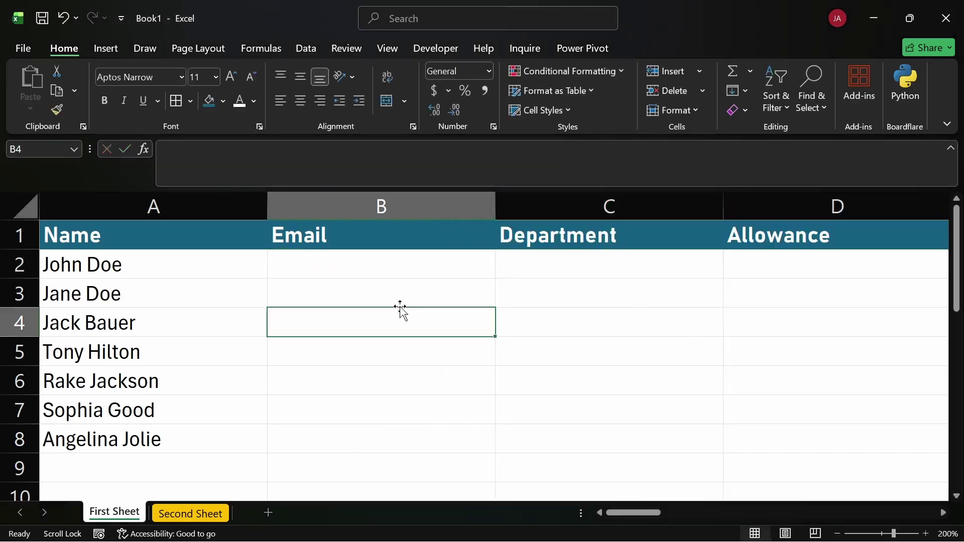
{"action": "left_click", "coordinate": [379, 284]}
{"action": "left_click", "coordinate": [368, 258]}
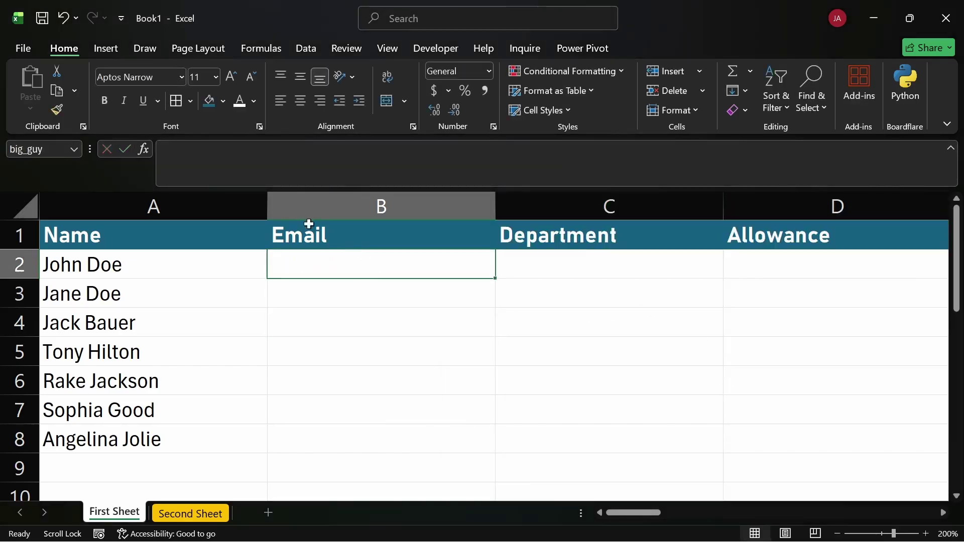
{"action": "left_click", "coordinate": [145, 150]}
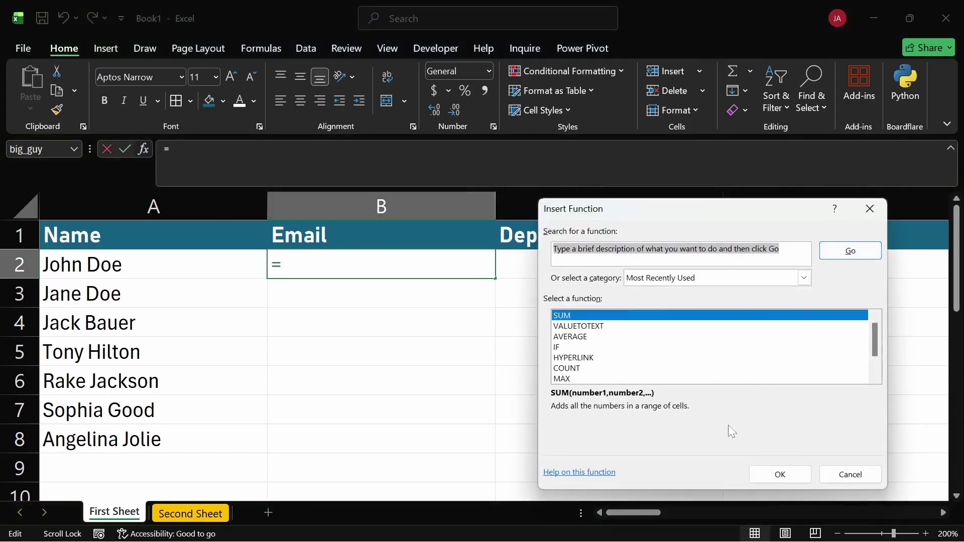
{"action": "left_click", "coordinate": [837, 476]}
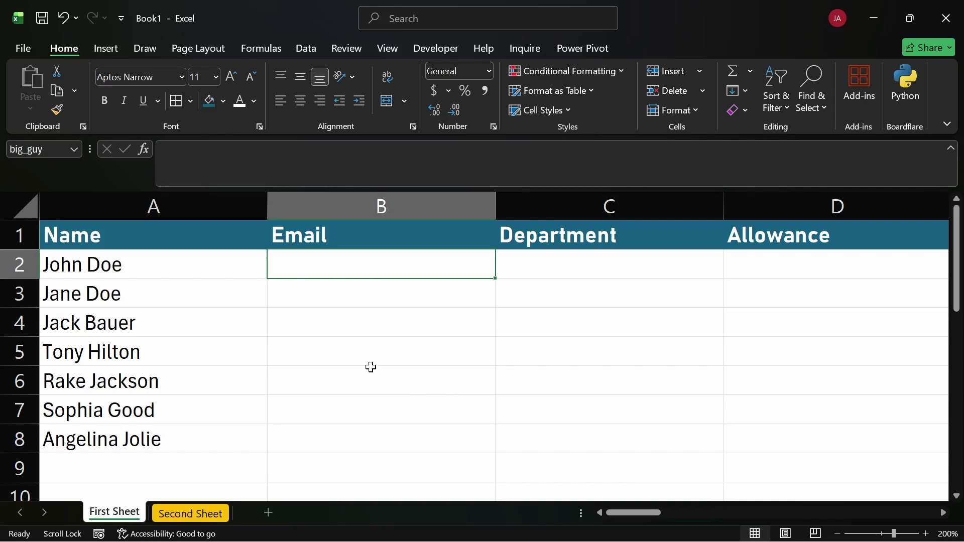
{"action": "left_click", "coordinate": [371, 372]}
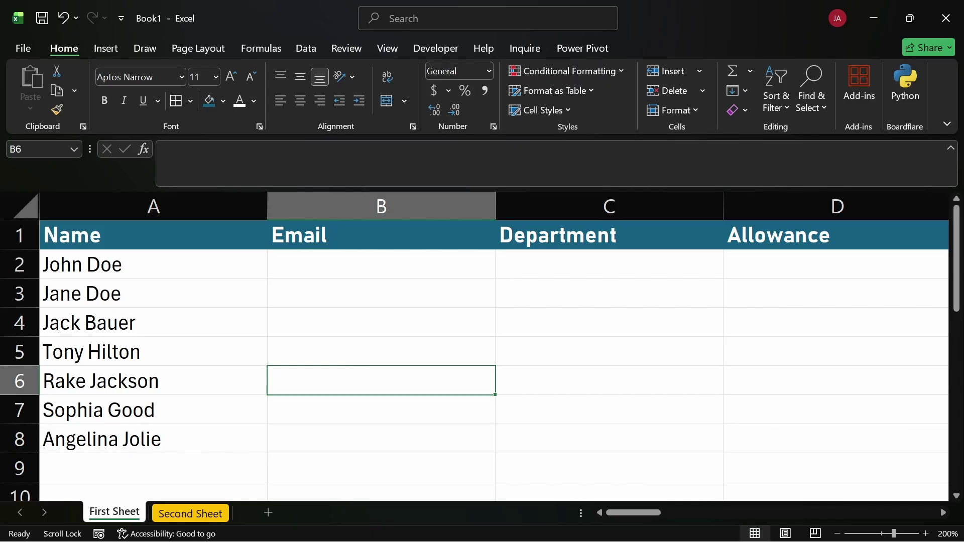
{"action": "left_click_drag", "start_coordinate": [277, 264], "coordinate": [288, 436]}
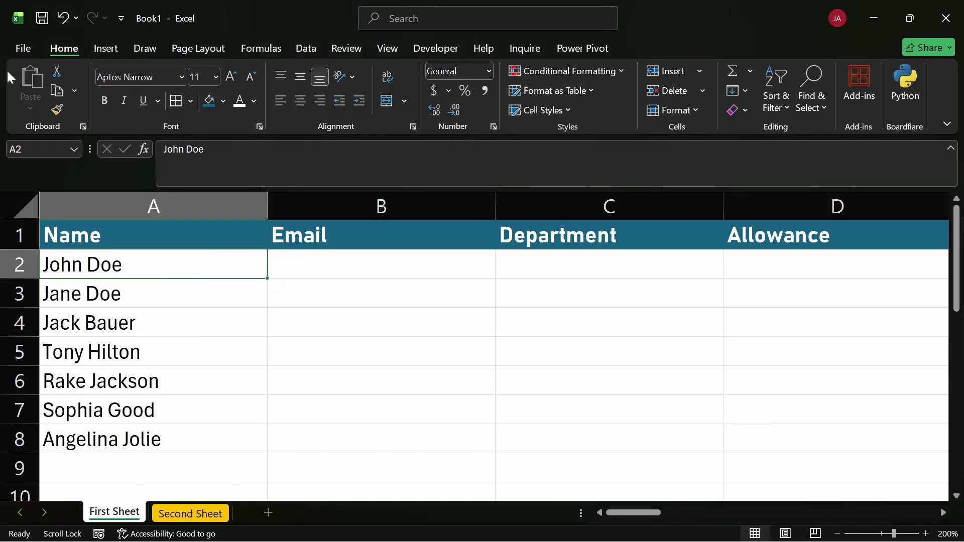
{"action": "left_click", "coordinate": [352, 304]}
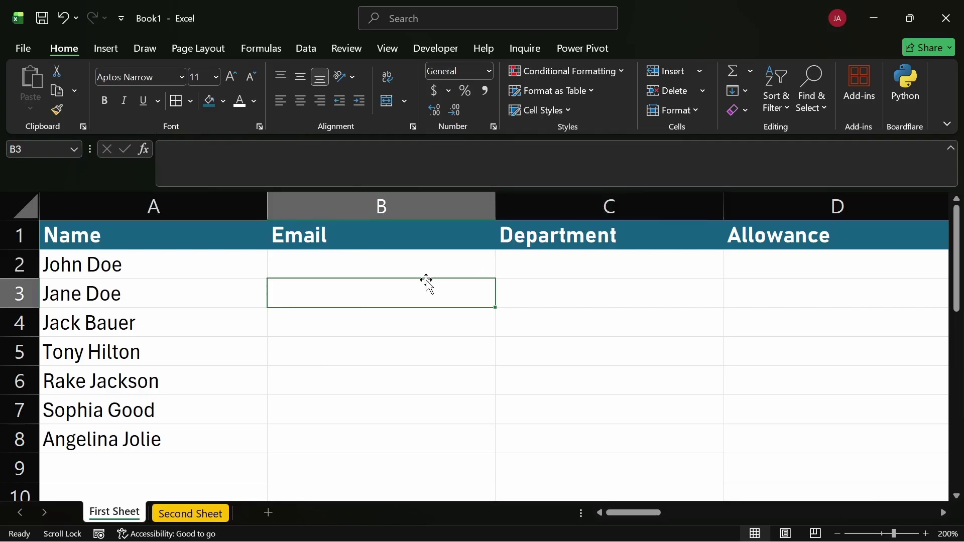
{"action": "left_click_drag", "start_coordinate": [407, 265], "coordinate": [409, 437]}
{"action": "left_click_drag", "start_coordinate": [411, 472], "coordinate": [411, 437]}
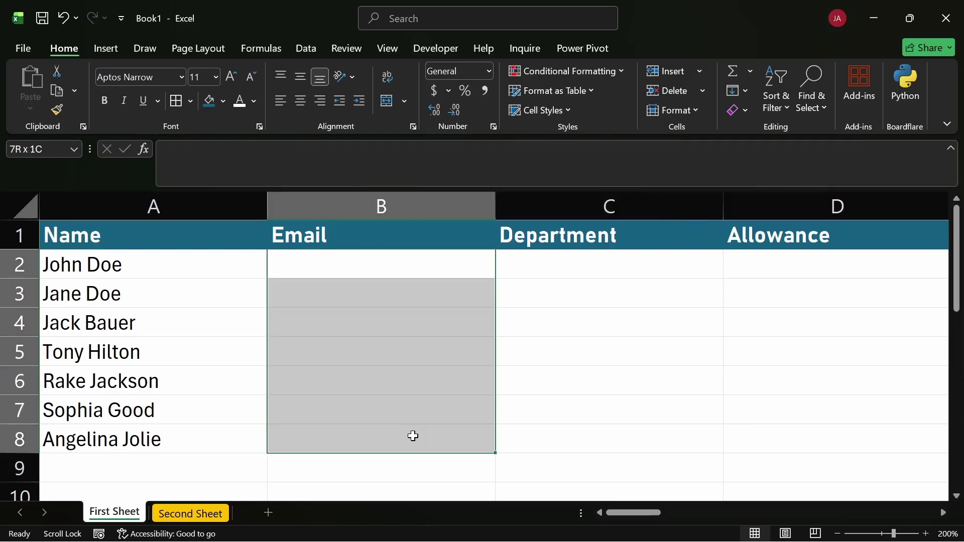
{"action": "left_click", "coordinate": [324, 271]}
{"action": "left_click", "coordinate": [302, 233]}
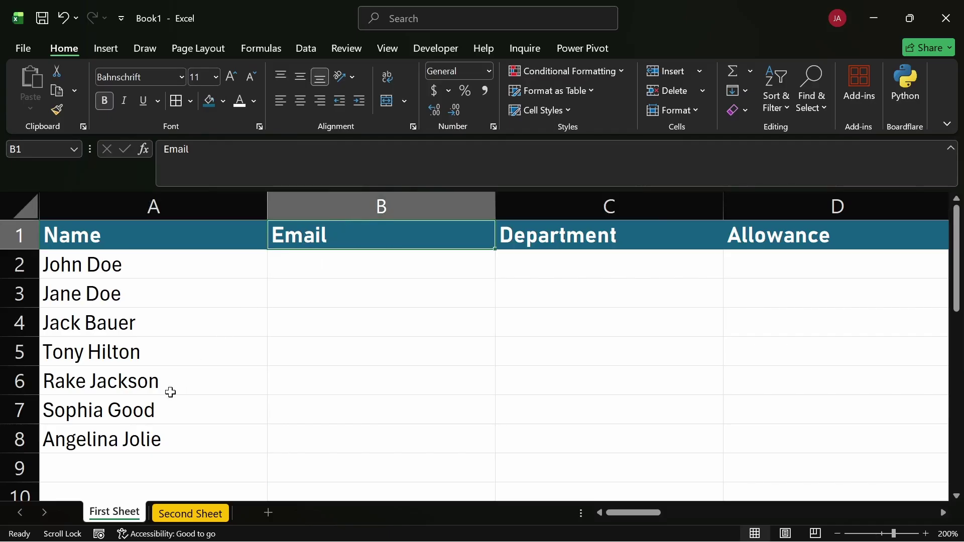
{"action": "left_click", "coordinate": [142, 437]}
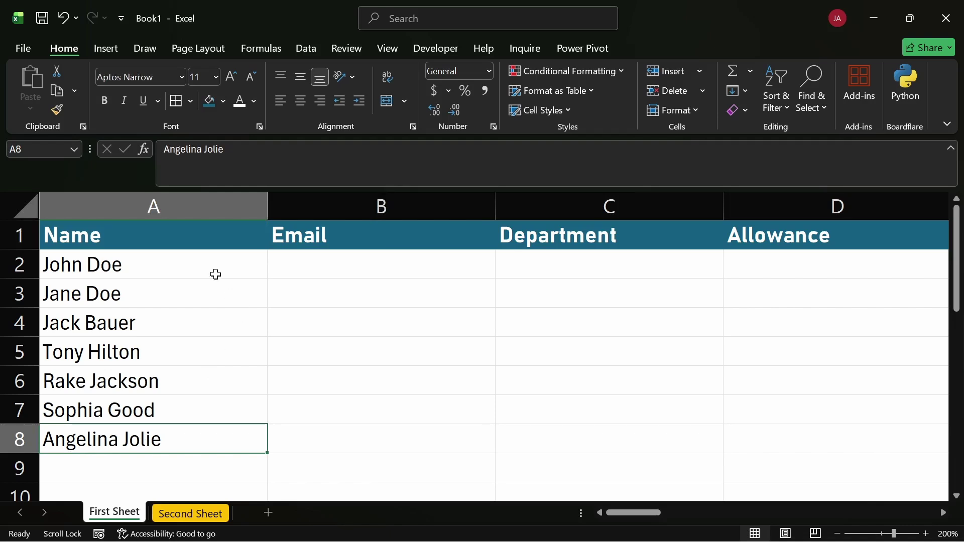
Clear the formats from the Allowance heading in D1
{"action": "left_click", "coordinate": [783, 227]}
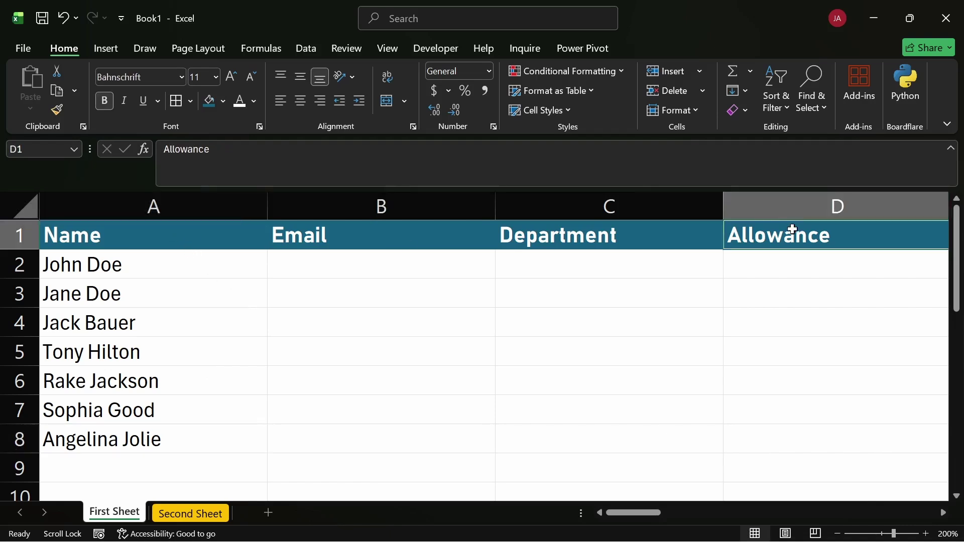
{"action": "left_click", "coordinate": [744, 110]}
{"action": "left_click", "coordinate": [761, 152]}
Select cell E5, then select the remaining headings A1 through C1
{"action": "scroll", "coordinate": [773, 284], "scroll_direction": "right", "scroll_amount": 2}
{"action": "left_click", "coordinate": [576, 337]}
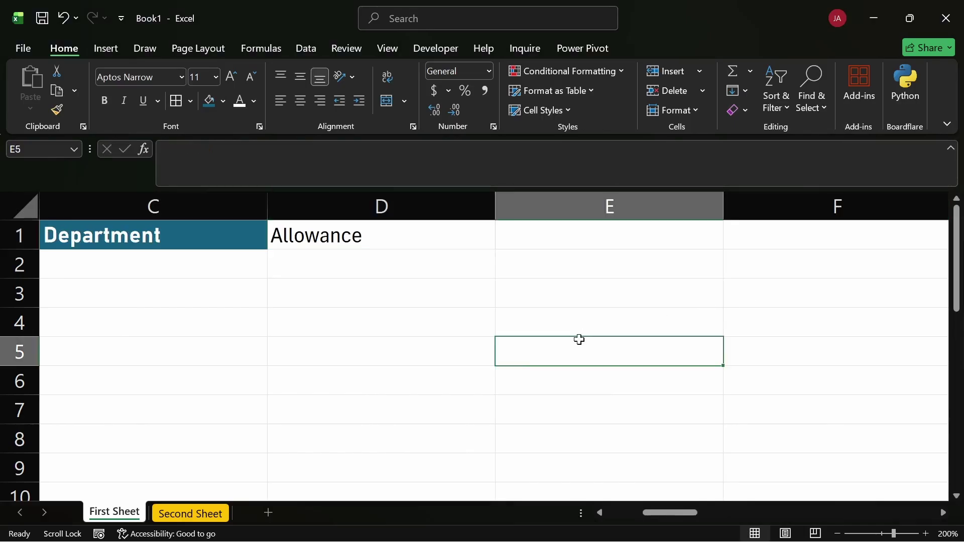
{"action": "scroll", "coordinate": [271, 333], "scroll_direction": "left", "scroll_amount": 2}
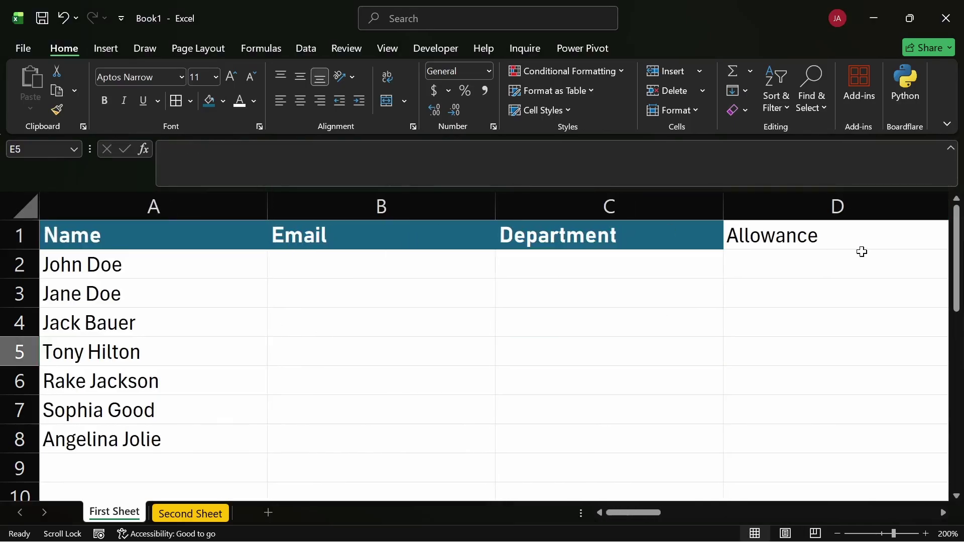
{"action": "left_click_drag", "start_coordinate": [582, 226], "coordinate": [165, 210]}
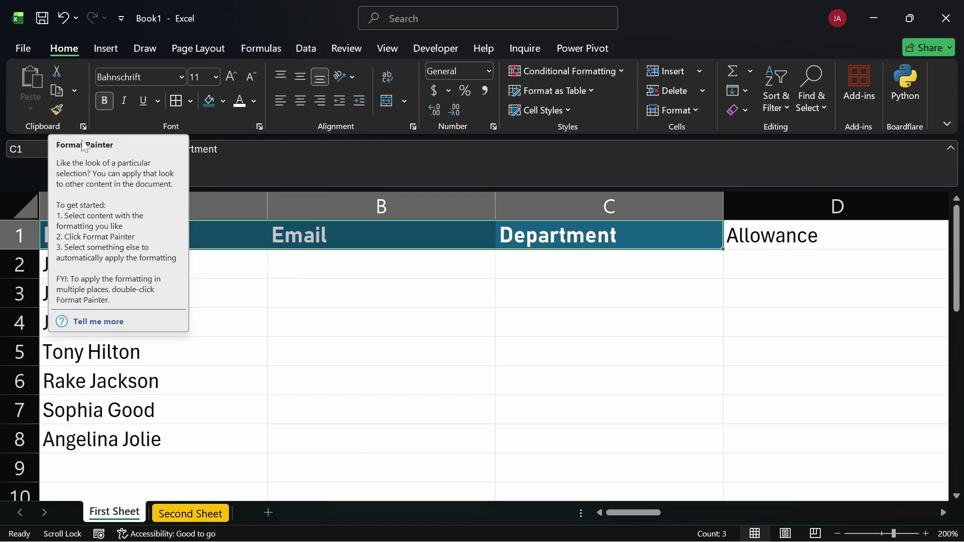
Use Format Painter to copy the Email heading's teal bold style onto Allowance in D1
{"action": "left_click", "coordinate": [355, 332]}
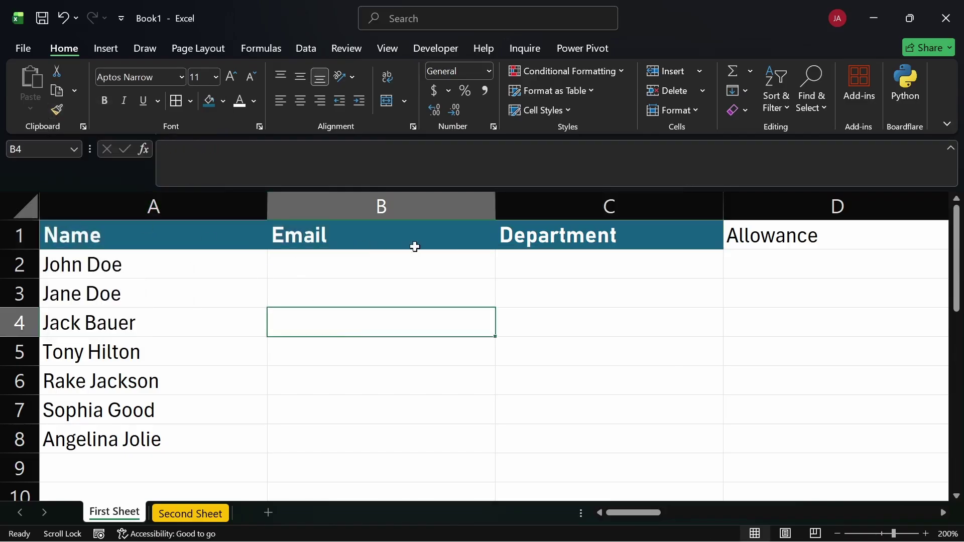
{"action": "left_click", "coordinate": [373, 236]}
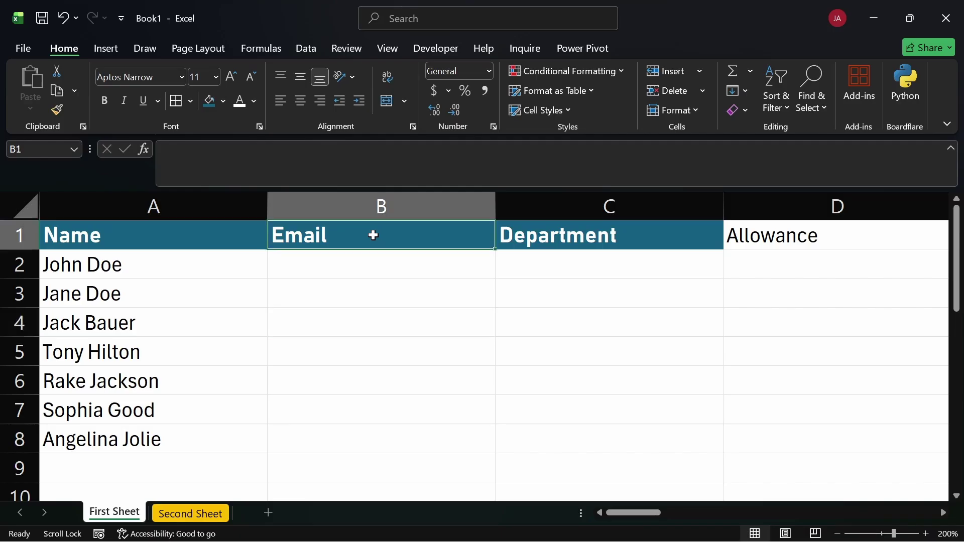
{"action": "left_click", "coordinate": [55, 109]}
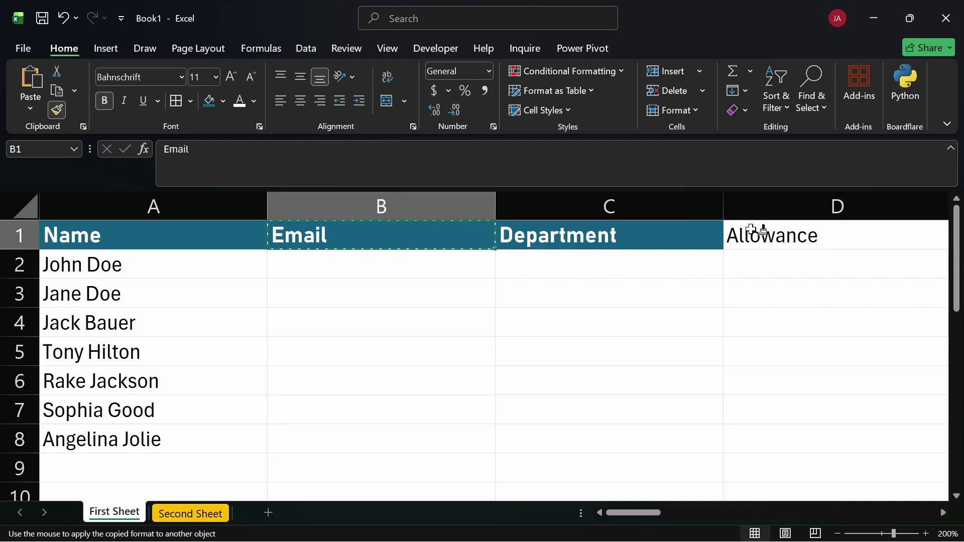
{"action": "left_click", "coordinate": [751, 230]}
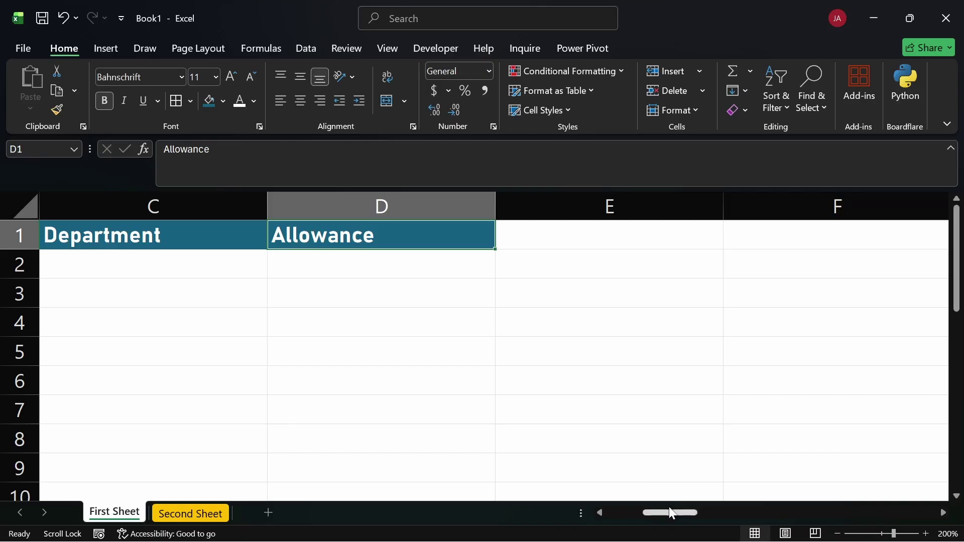
Open and close the Copy dropdown, then select cell A2
{"action": "left_click_drag", "start_coordinate": [673, 512], "coordinate": [604, 518]}
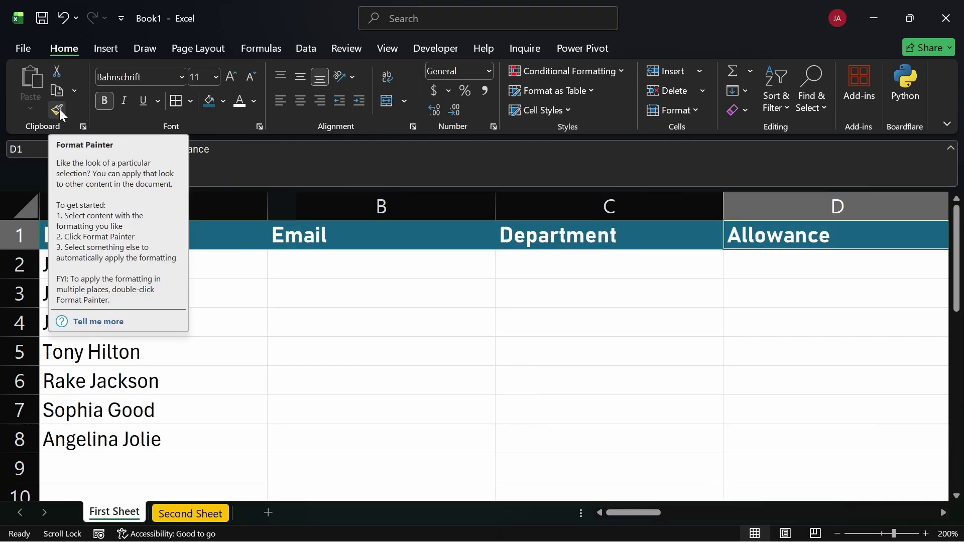
{"action": "left_click", "coordinate": [70, 90]}
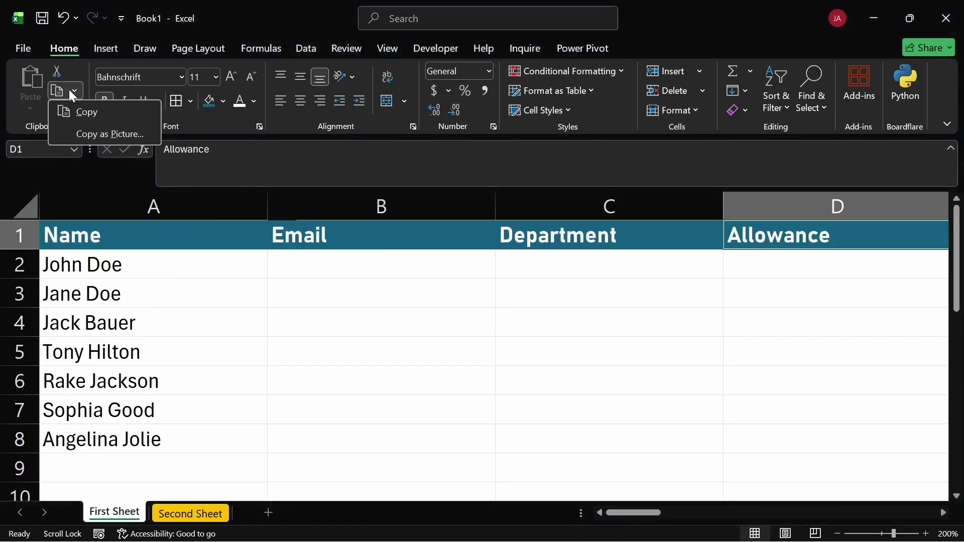
{"action": "left_click", "coordinate": [78, 70]}
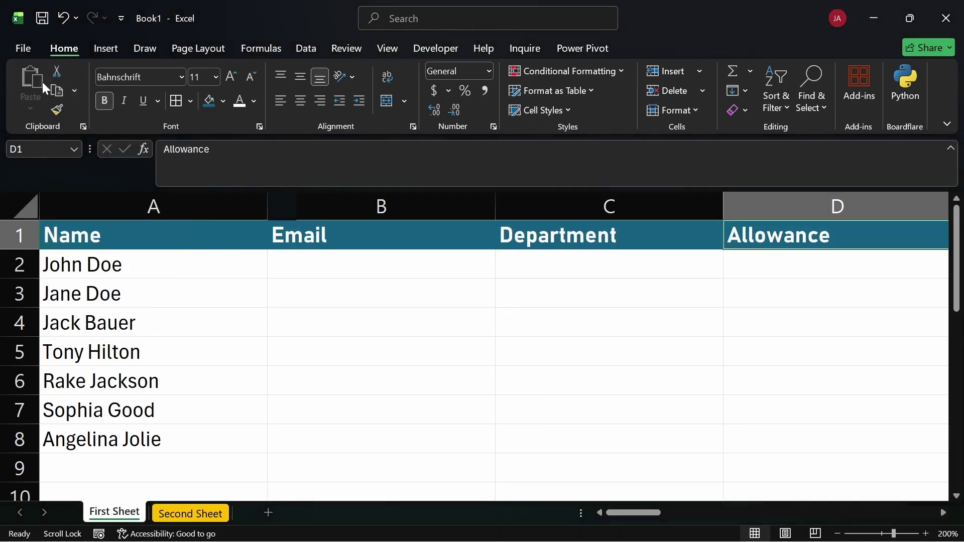
{"action": "left_click", "coordinate": [139, 270]}
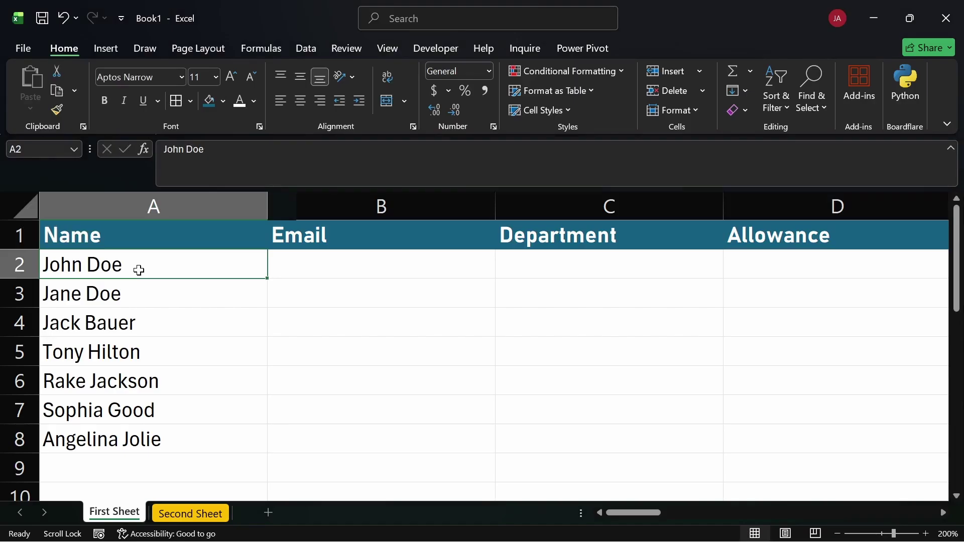
{"action": "key", "text": "ctrl+c"}
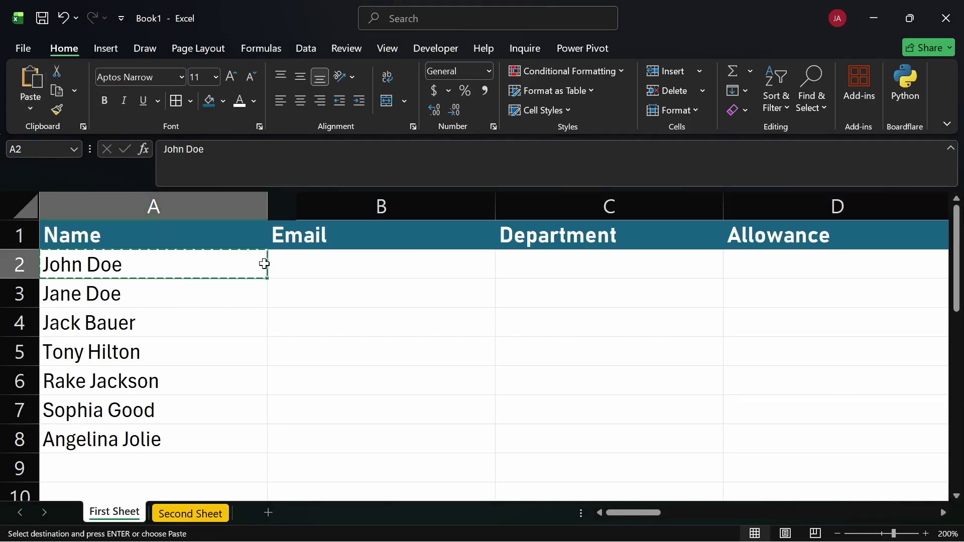
{"action": "key", "text": "Escape"}
{"action": "left_click", "coordinate": [286, 261]}
{"action": "left_click", "coordinate": [216, 304]}
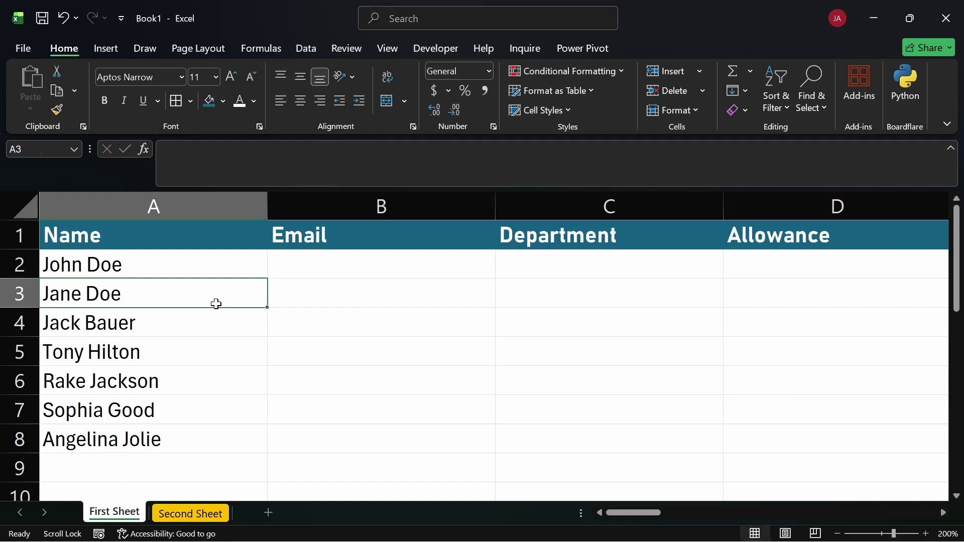
{"action": "left_click", "coordinate": [133, 273]}
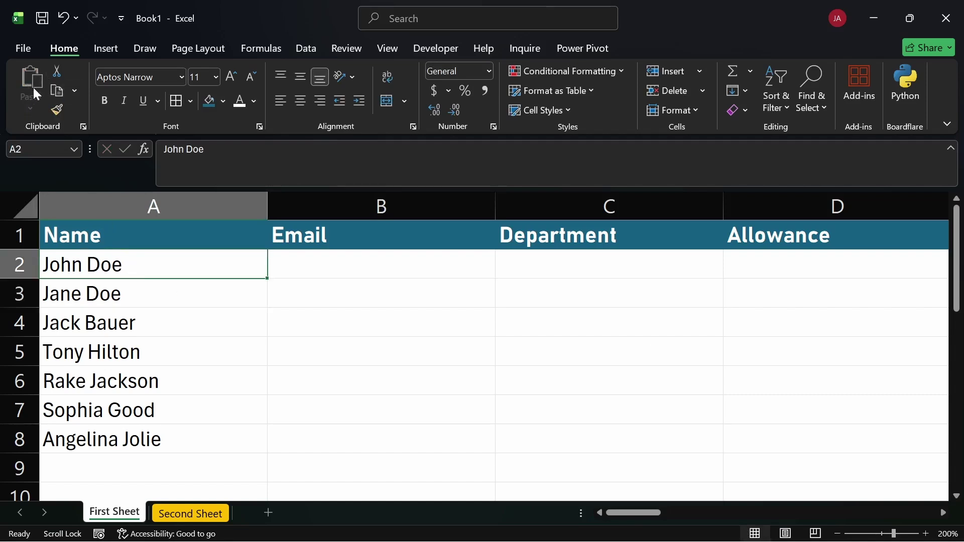
{"action": "key", "text": "ctrl+c"}
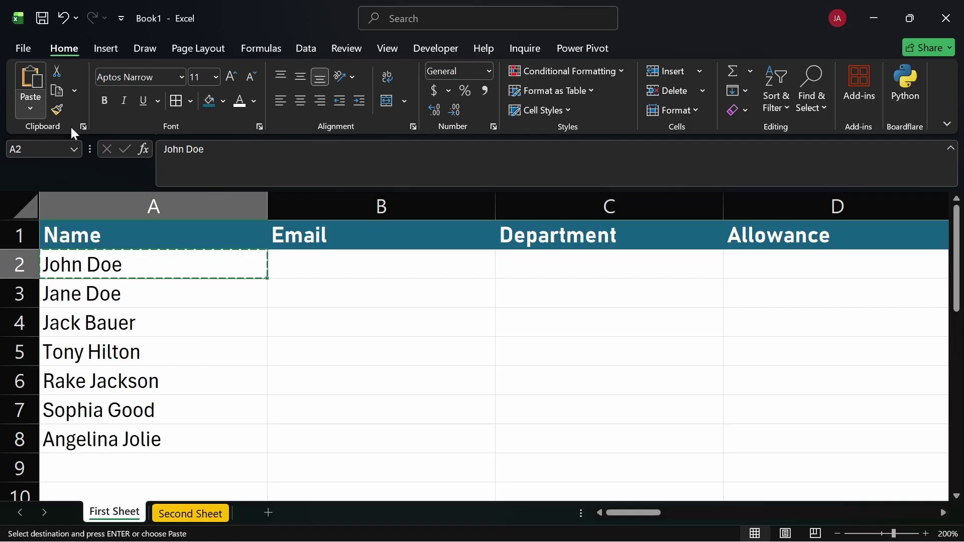
{"action": "left_click", "coordinate": [299, 264]}
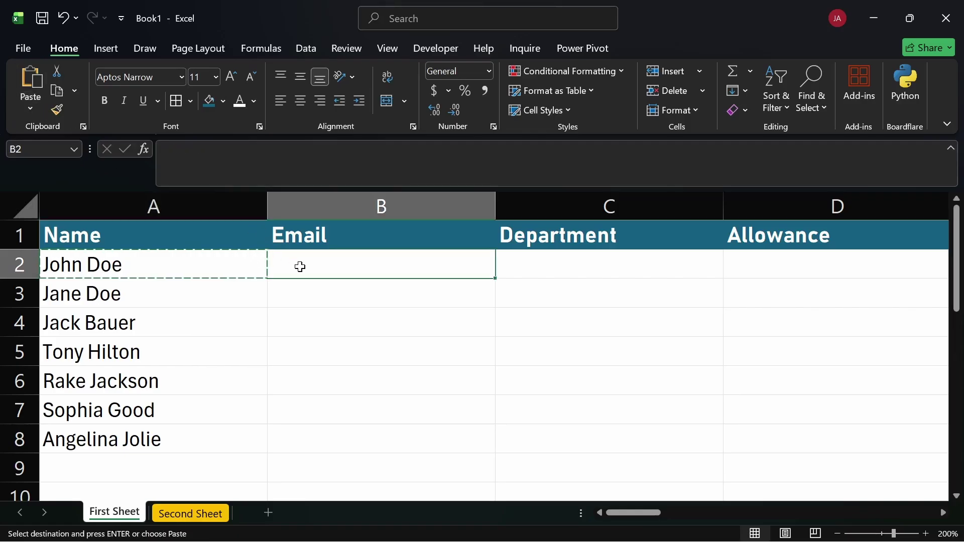
{"action": "left_click", "coordinate": [32, 108]}
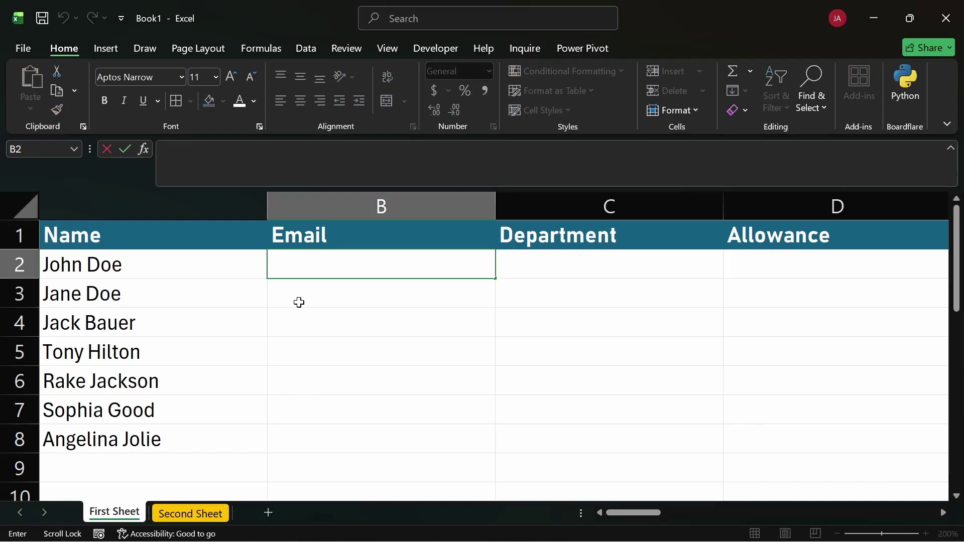
{"action": "key", "text": "Return"}
{"action": "left_click", "coordinate": [130, 264]}
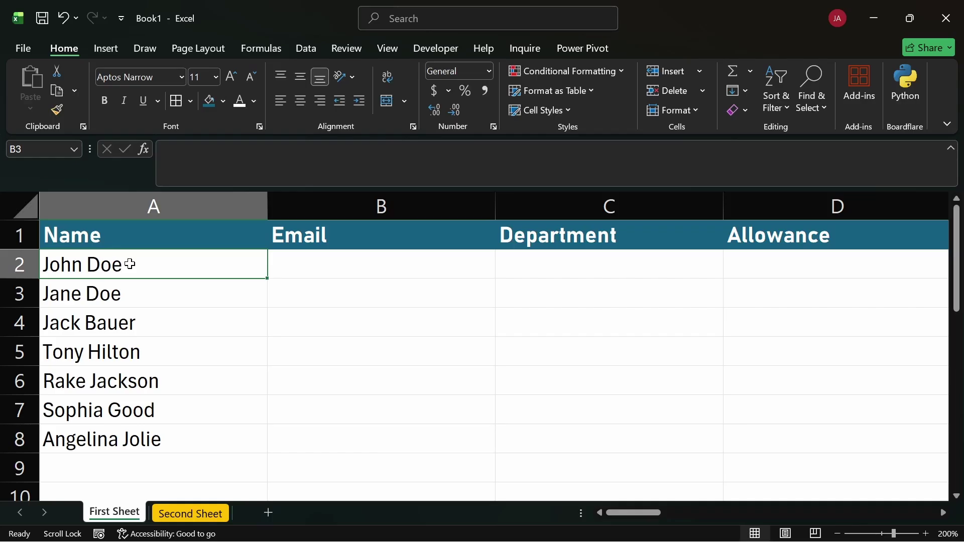
{"action": "key", "text": "Down"}
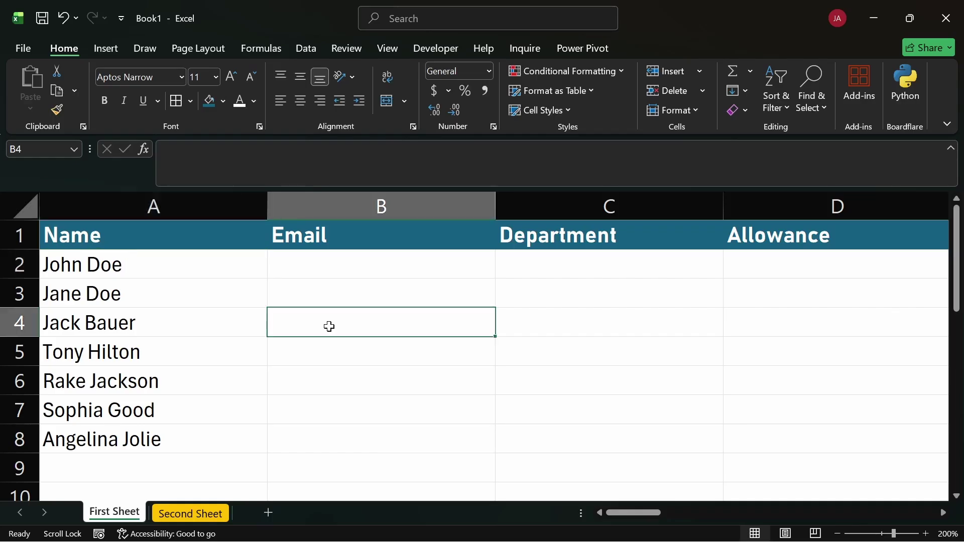
{"action": "left_click", "coordinate": [308, 269]}
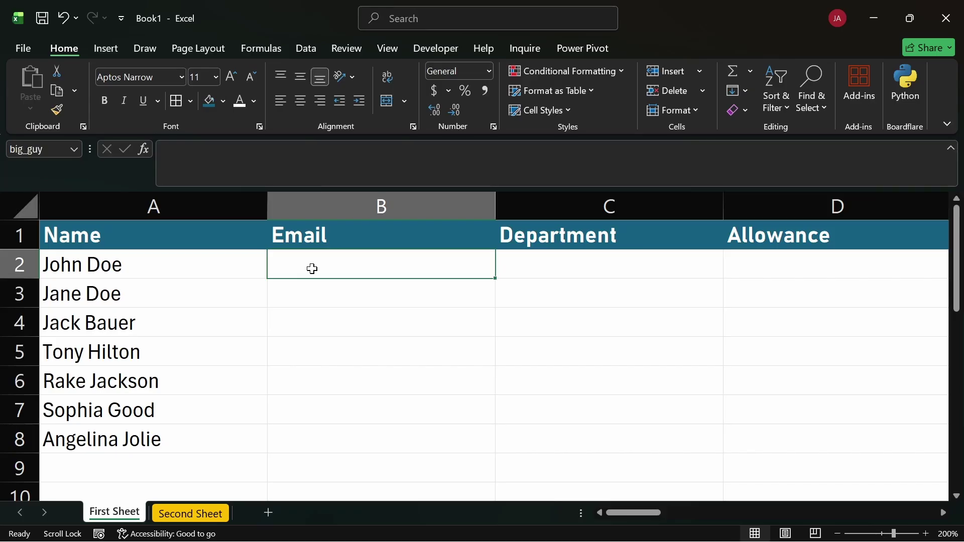
Type the first employee's email address into B2, correcting the domain typos before committing
{"action": "type", "text": "johndoe"}
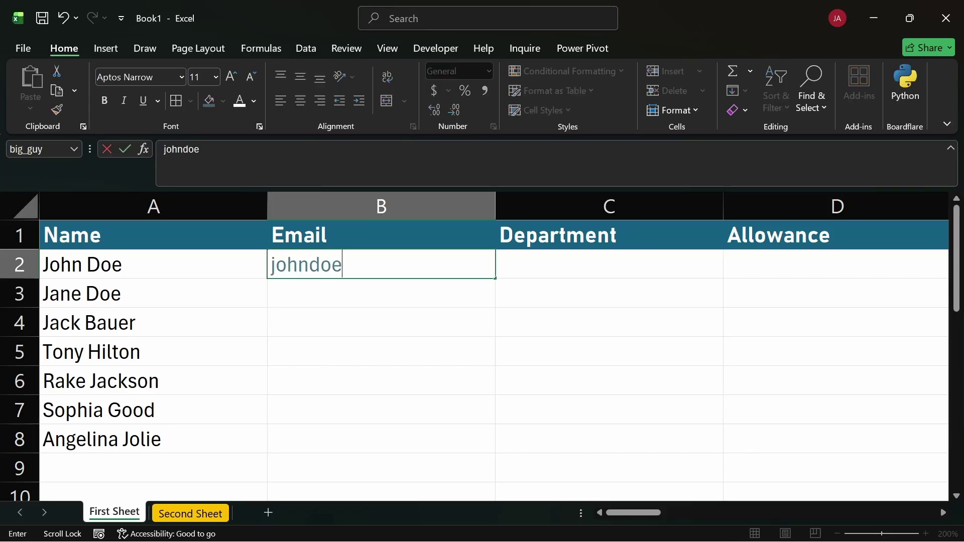
{"action": "type", "text": "@mail"}
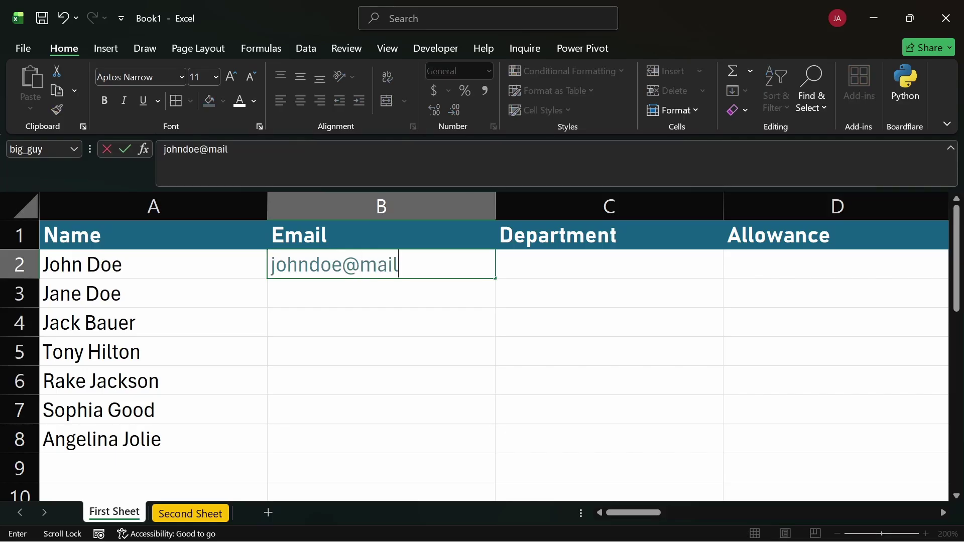
{"action": "key", "text": "BackSpace"}
{"action": "key", "text": "BackSpace"}
{"action": "key", "text": "BackSpace"}
{"action": "key", "text": "BackSpace"}
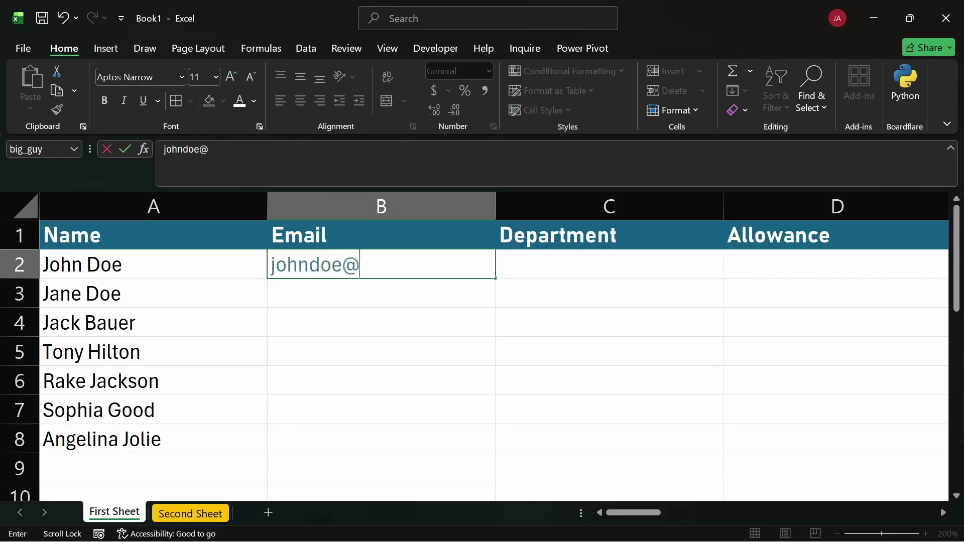
{"action": "type", "text": "email."}
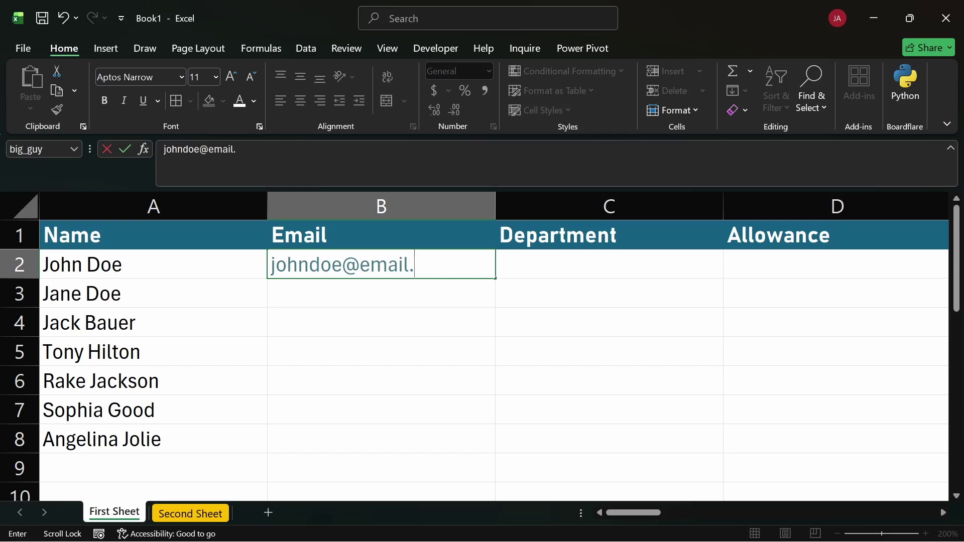
{"action": "type", "text": "come"}
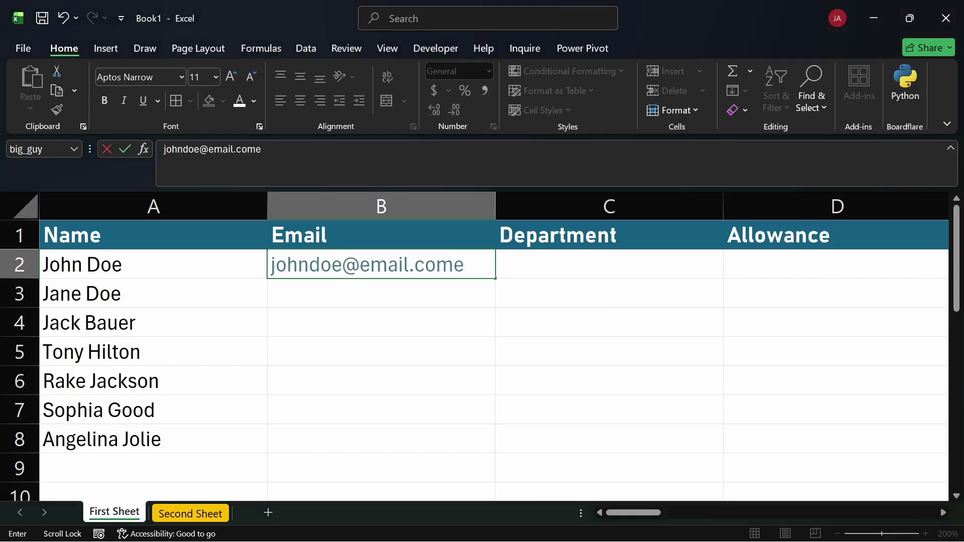
{"action": "key", "text": "BackSpace"}
{"action": "key", "text": "Return"}
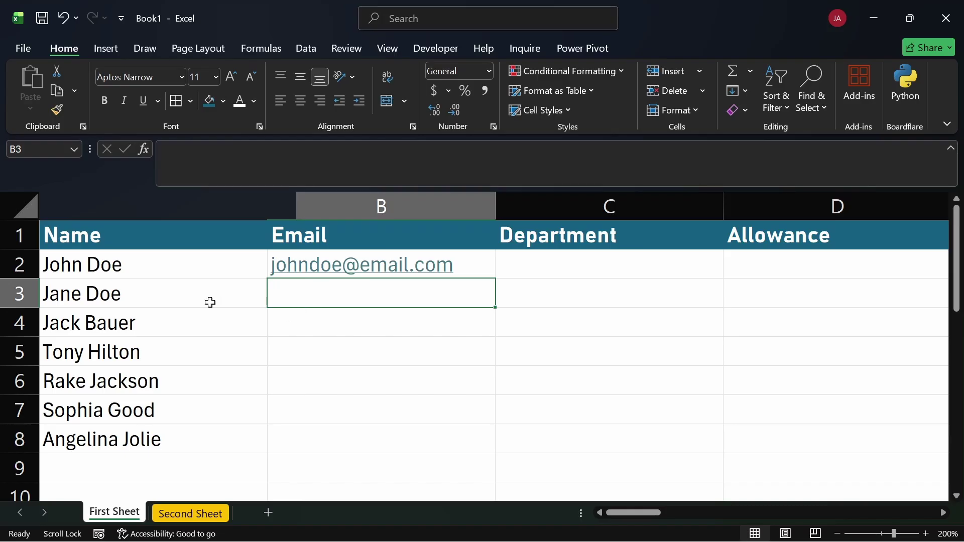
{"action": "left_click_drag", "start_coordinate": [160, 293], "coordinate": [170, 432]}
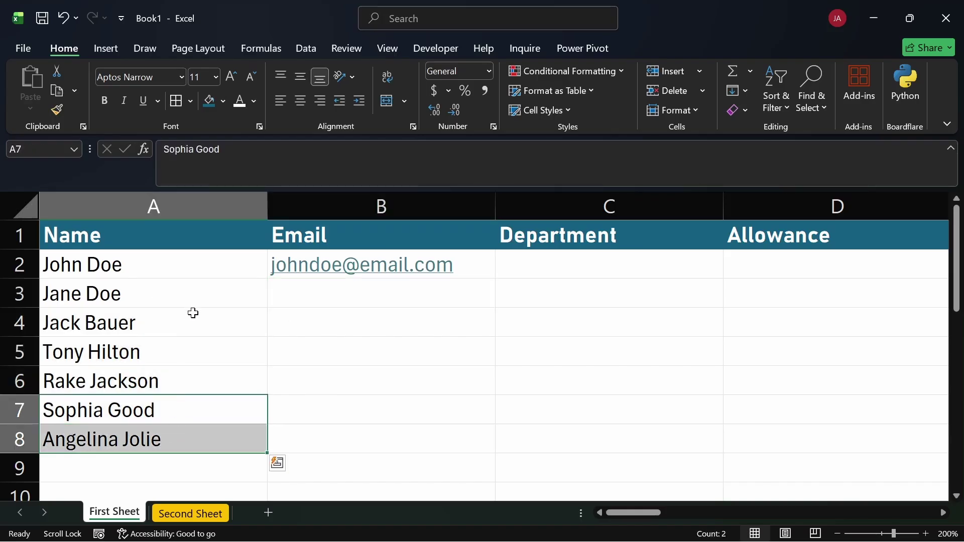
{"action": "left_click", "coordinate": [199, 294]}
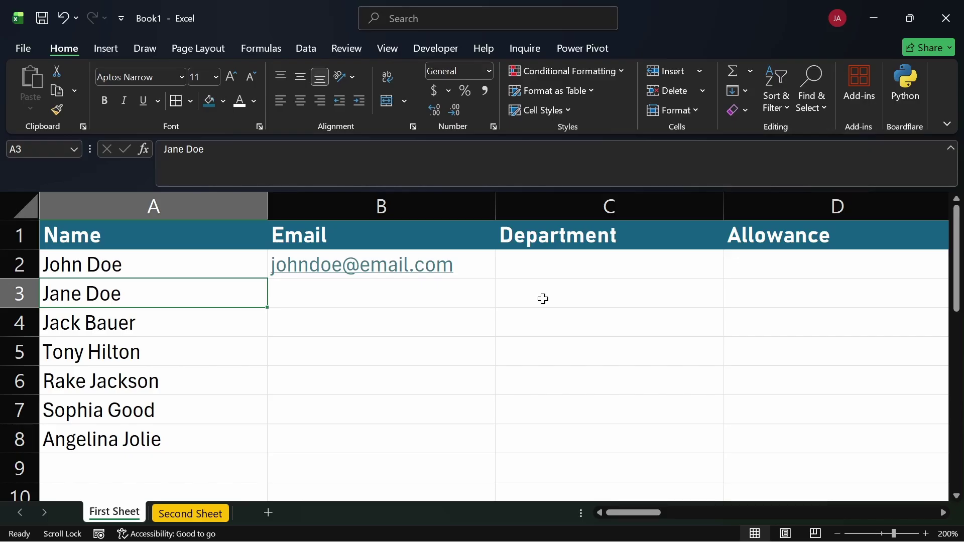
{"action": "key", "text": "Right"}
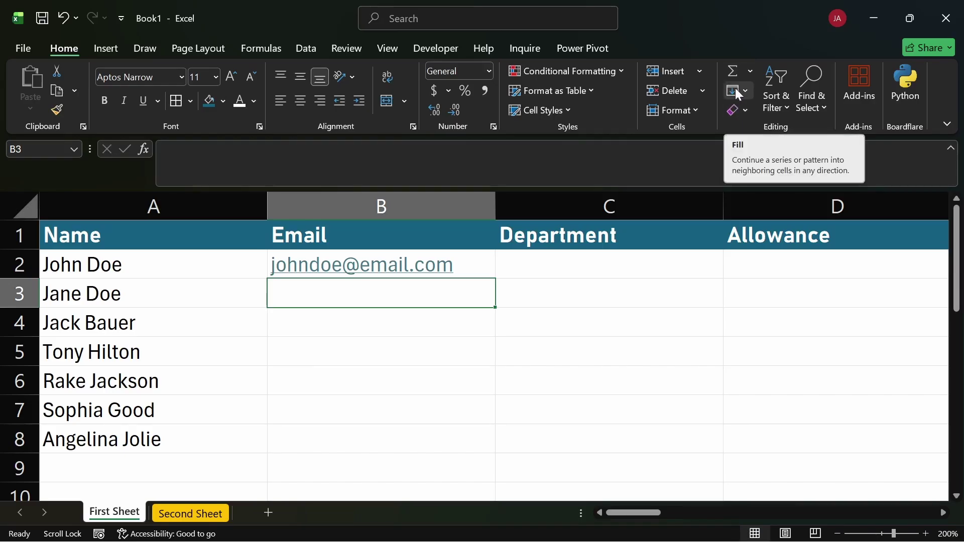
Run Fill > Flash Fill from B3 to generate the other six addresses, then select A2
{"action": "left_click", "coordinate": [735, 89]}
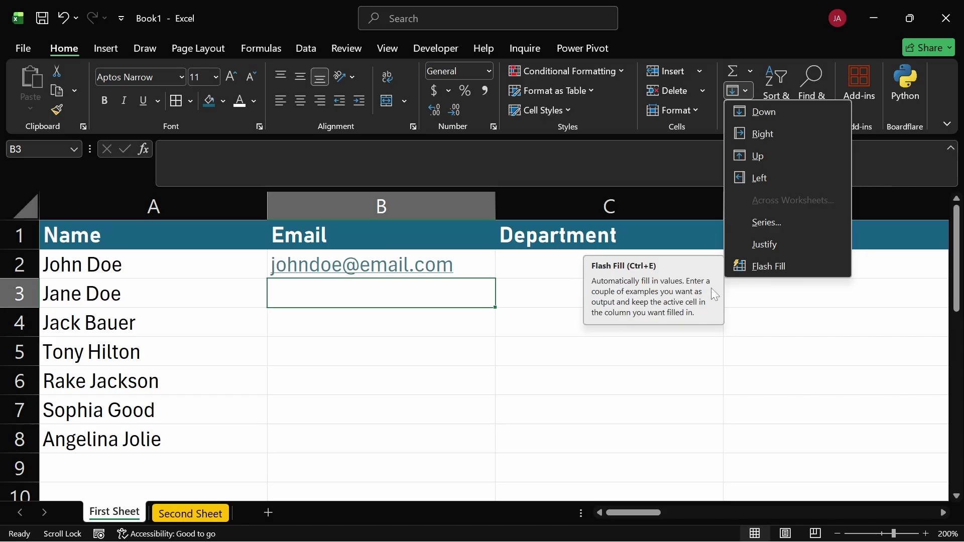
{"action": "left_click", "coordinate": [760, 270]}
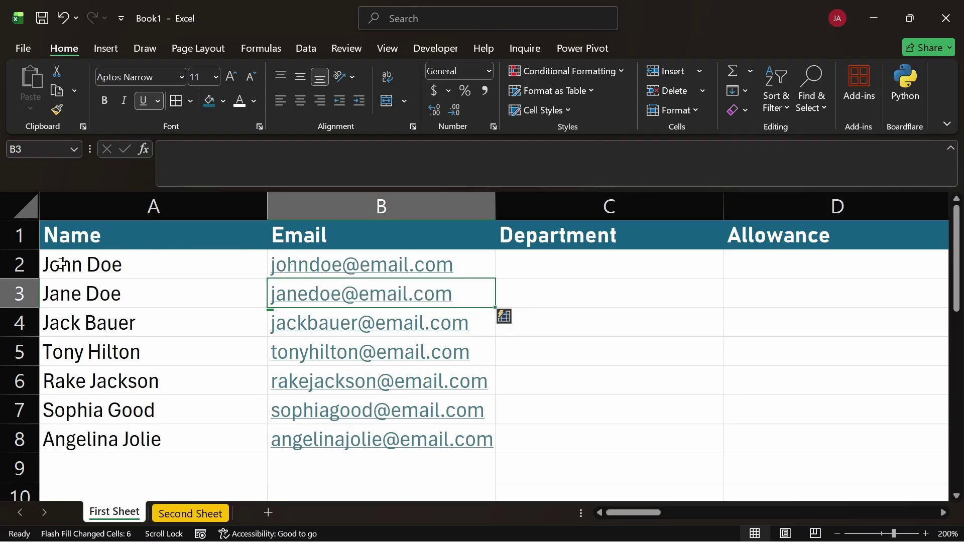
{"action": "left_click", "coordinate": [62, 264]}
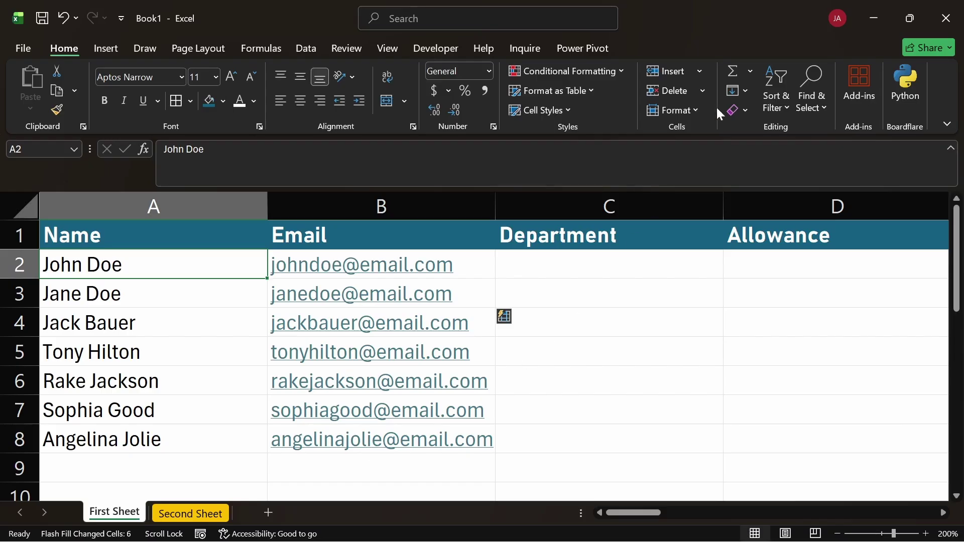
Open and close the AutoSum and Clear dropdowns without choosing anything
{"action": "left_click", "coordinate": [748, 68]}
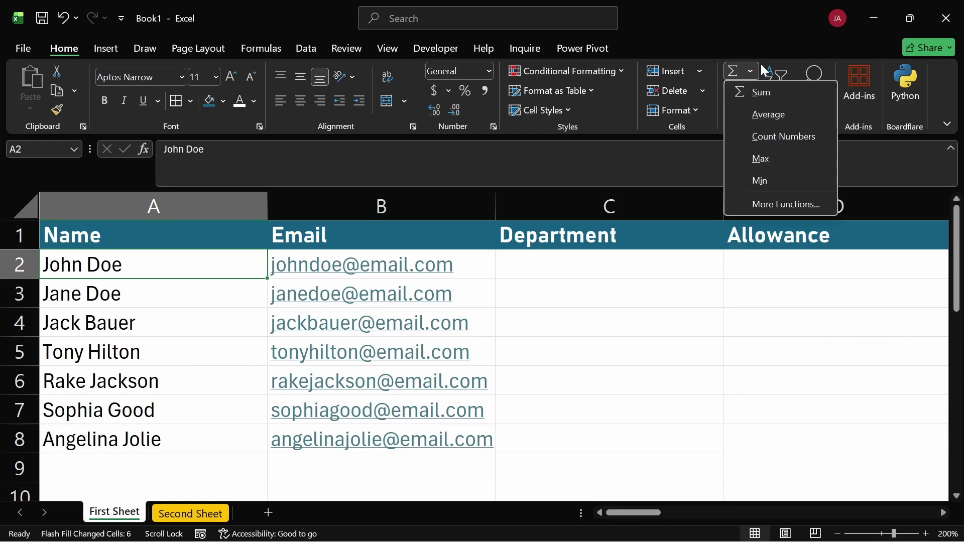
{"action": "left_click", "coordinate": [728, 321]}
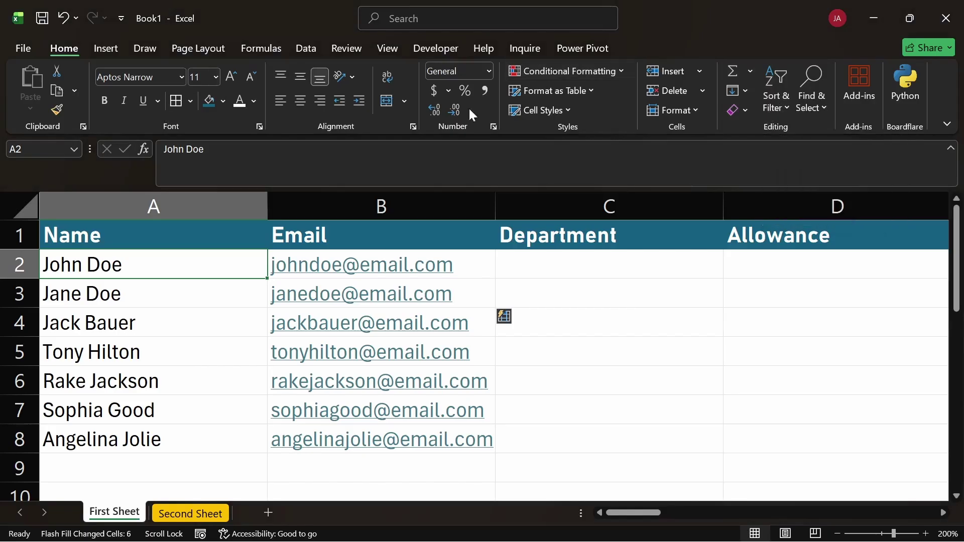
{"action": "left_click", "coordinate": [748, 108]}
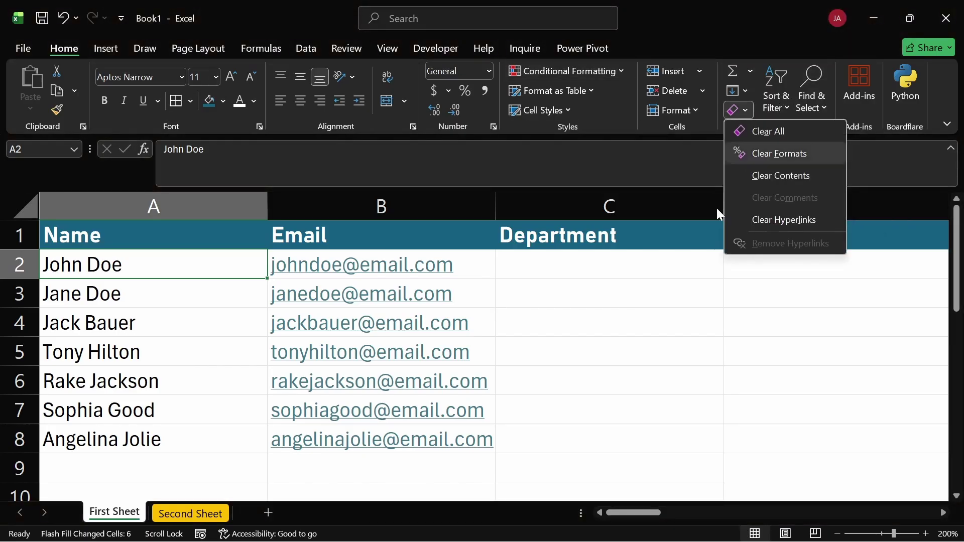
{"action": "left_click", "coordinate": [640, 312]}
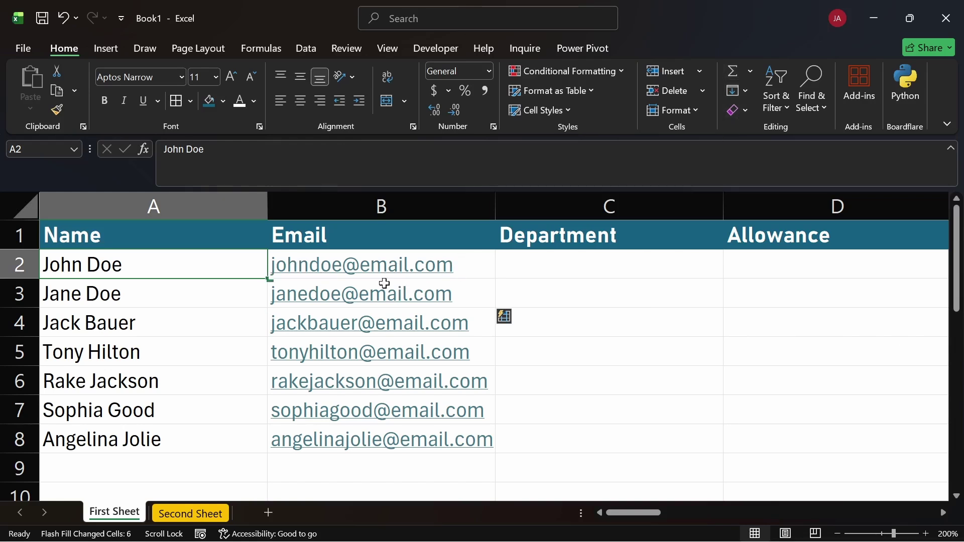
Select the Email column B1:B8 and show the Clear options for it
{"action": "left_click", "coordinate": [343, 236]}
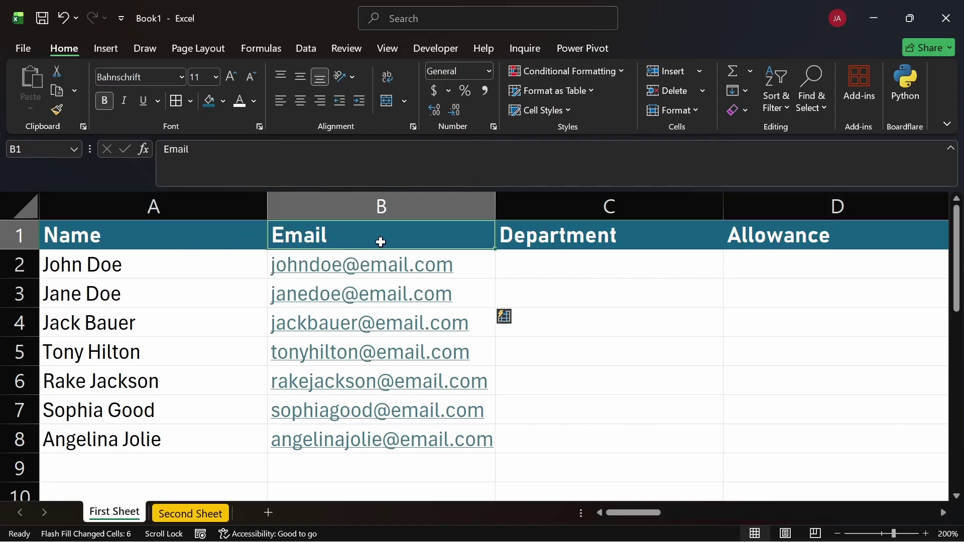
{"action": "left_click_drag", "start_coordinate": [469, 234], "coordinate": [476, 445]}
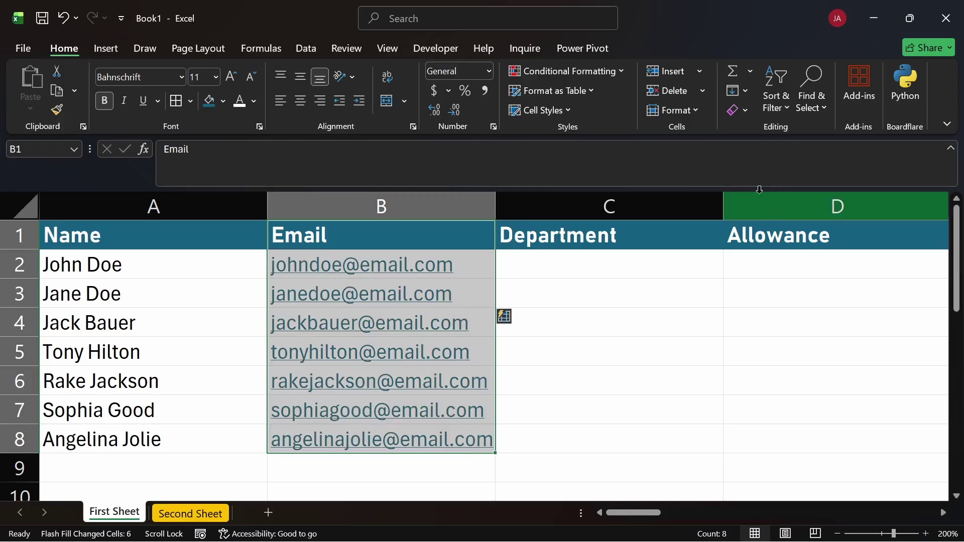
{"action": "left_click", "coordinate": [745, 111]}
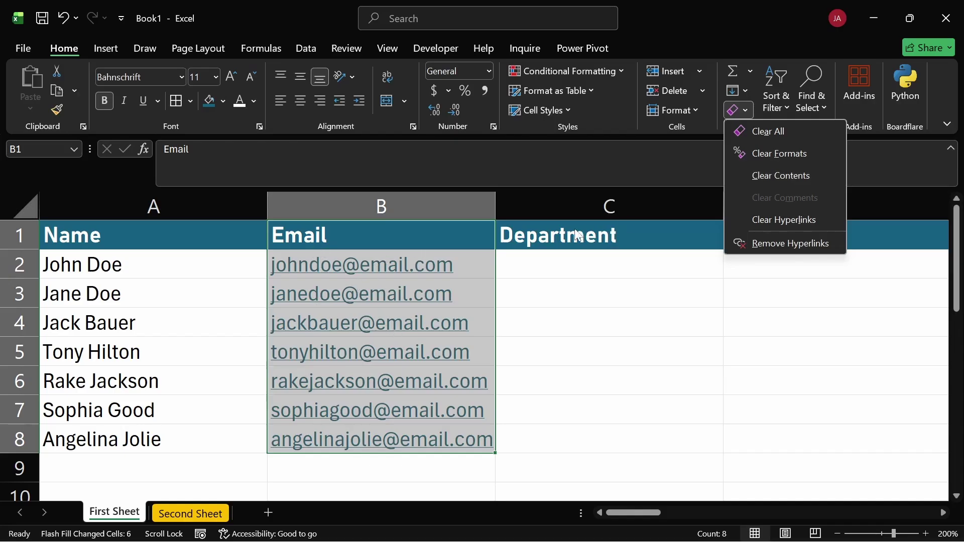
Clear the Email column's formats, then re-commit B2 so the first address becomes a hyperlink again
{"action": "left_click", "coordinate": [778, 152]}
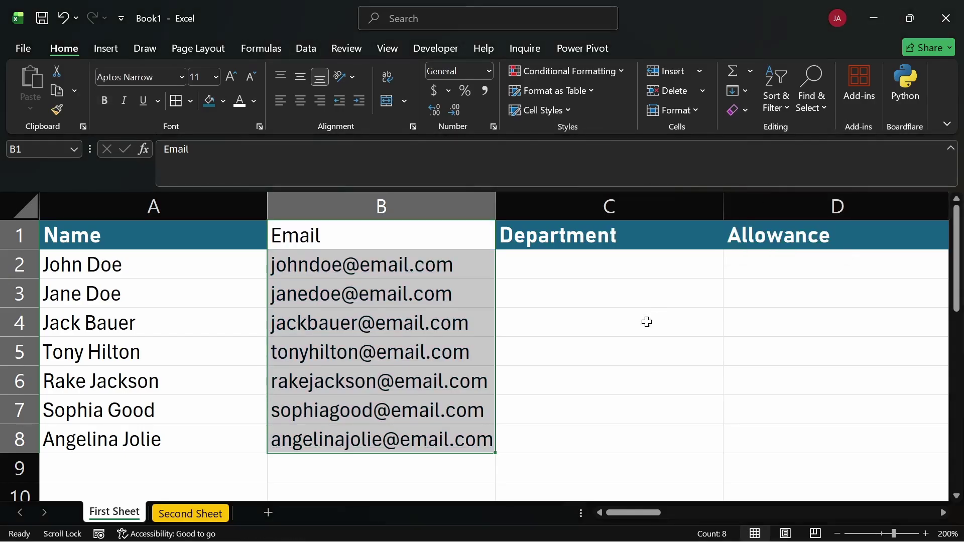
{"action": "left_click", "coordinate": [627, 330]}
{"action": "left_click", "coordinate": [421, 267]}
{"action": "double_click", "coordinate": [422, 266]}
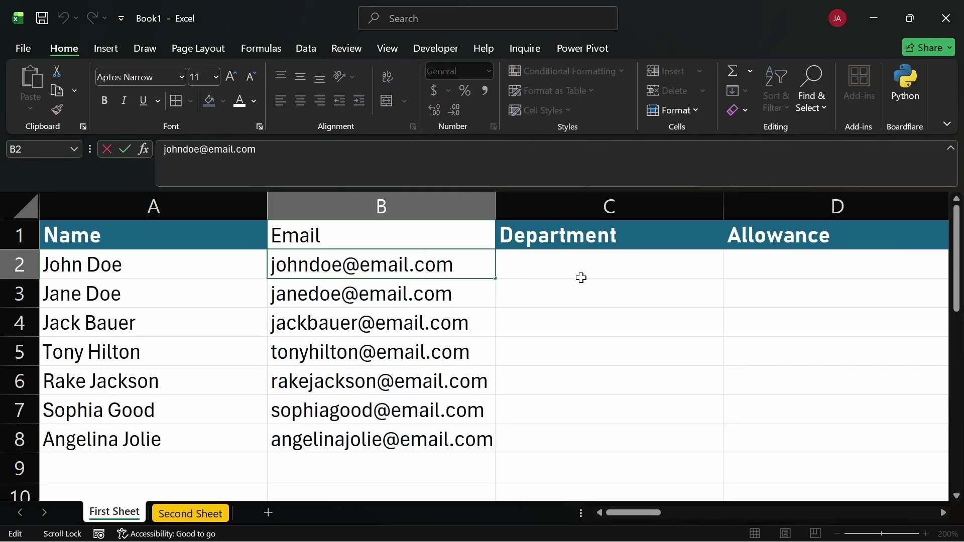
{"action": "key", "text": "Escape"}
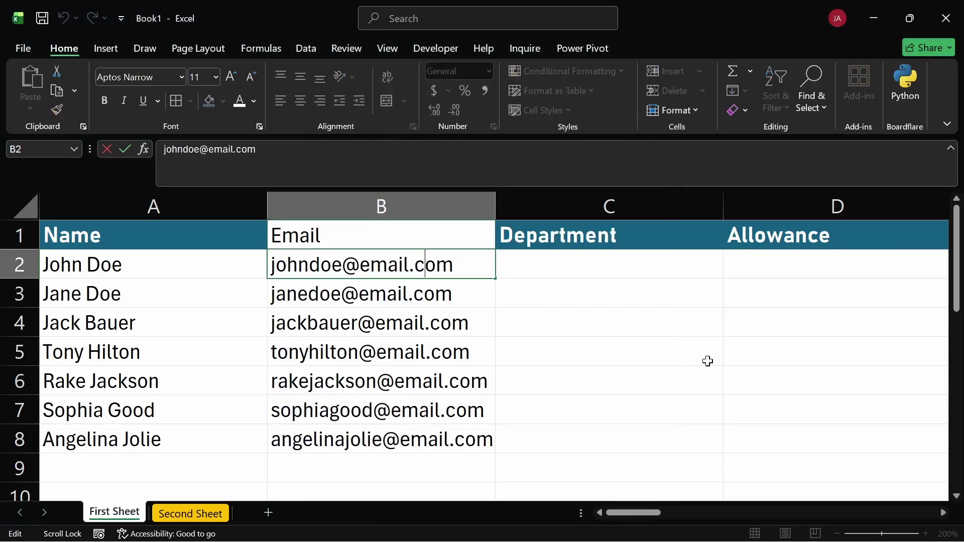
{"action": "key", "text": "Escape"}
{"action": "left_click", "coordinate": [484, 316]}
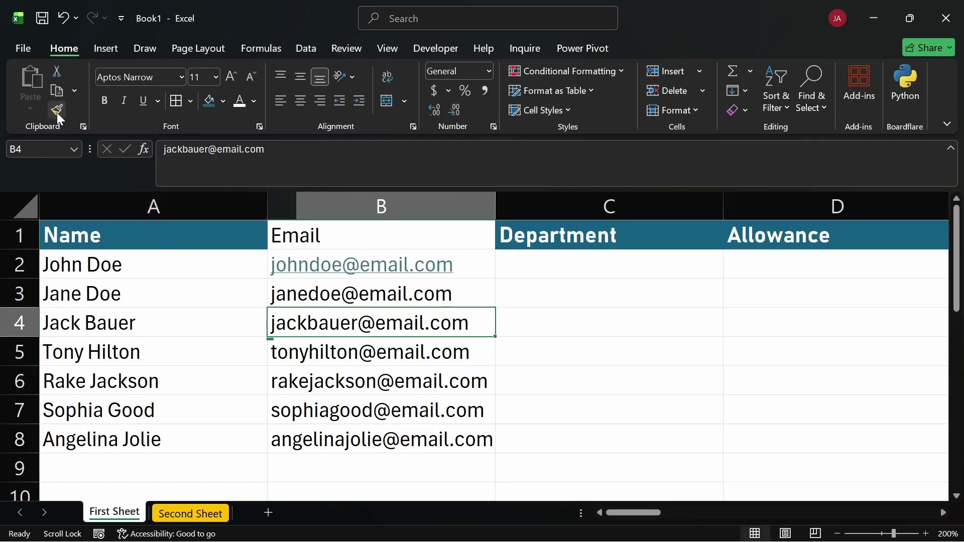
Format-paint the Name header's teal bold style onto the Email header B1
{"action": "left_click", "coordinate": [233, 237]}
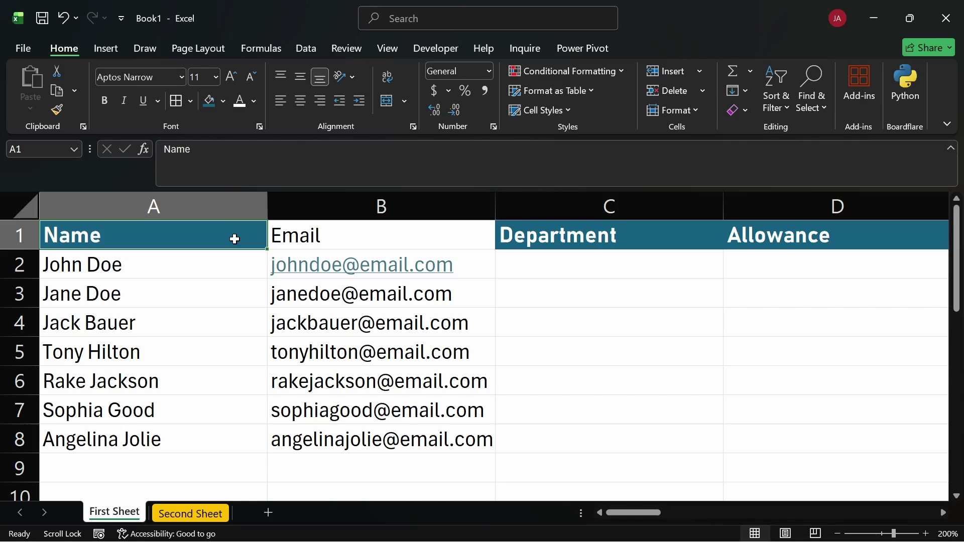
{"action": "left_click", "coordinate": [57, 109]}
{"action": "left_click", "coordinate": [449, 238]}
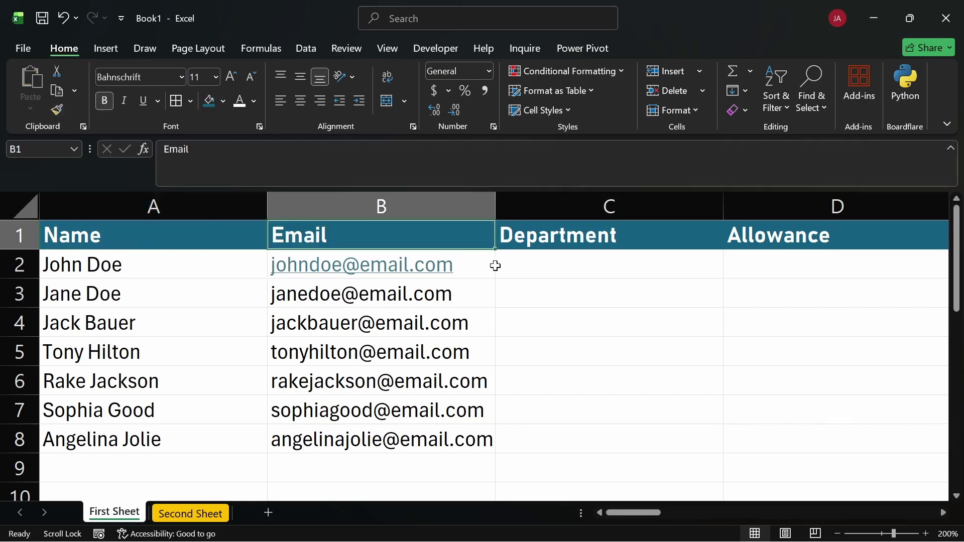
Format-paint B2's hyperlink formatting onto the addresses in B3:B8
{"action": "left_click", "coordinate": [496, 266]}
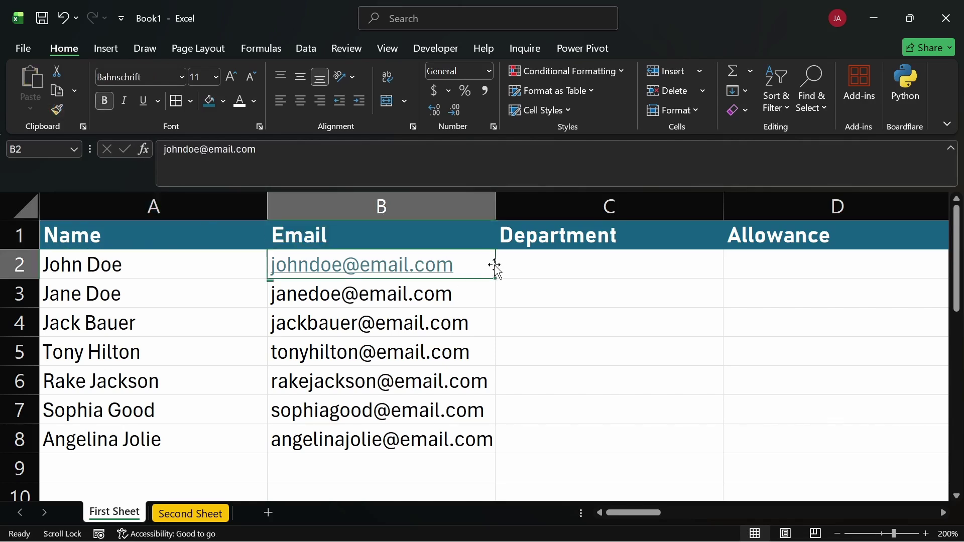
{"action": "left_click", "coordinate": [57, 111]}
{"action": "mouse_move", "coordinate": [480, 288]}
{"action": "left_mouse_down"}
{"action": "mouse_move", "coordinate": [486, 323]}
{"action": "mouse_move", "coordinate": [458, 439]}
{"action": "left_mouse_up"}
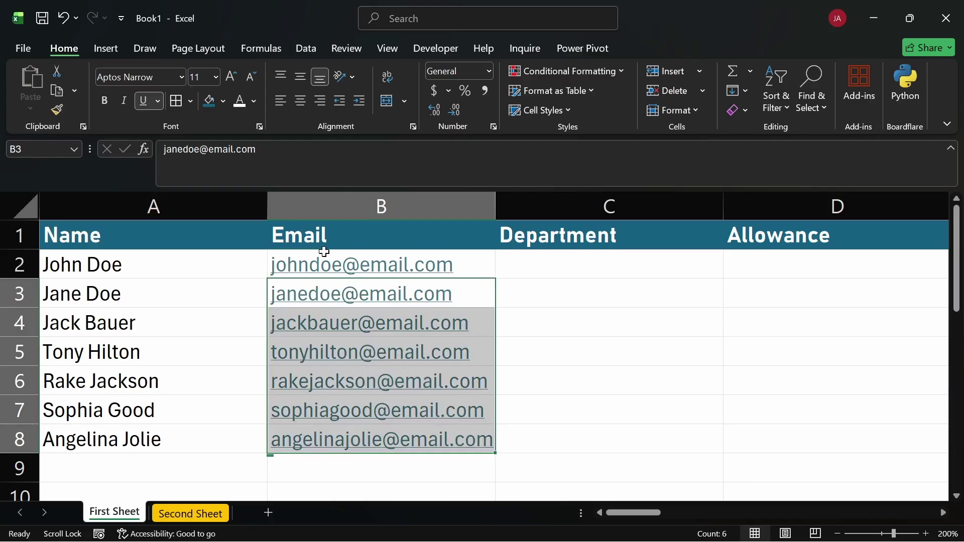
{"action": "left_click", "coordinate": [597, 371]}
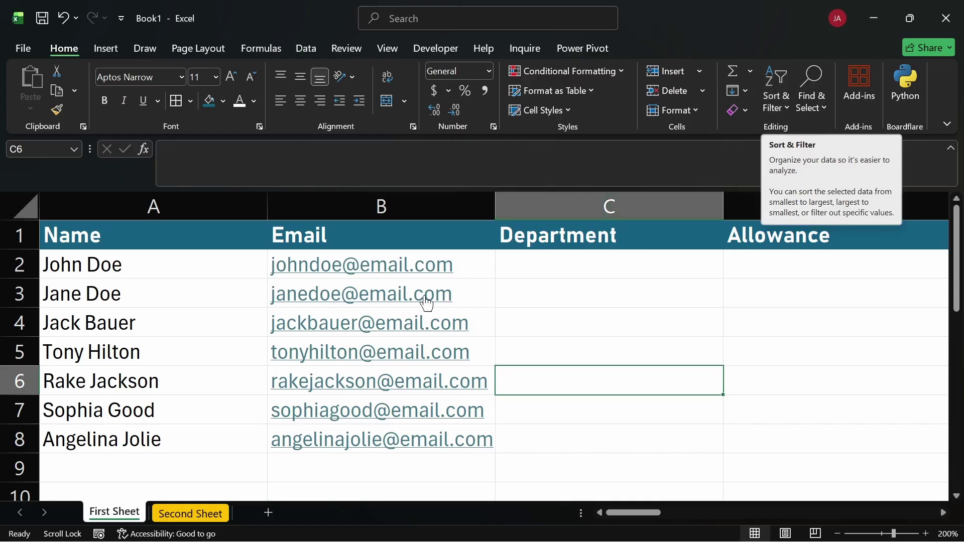
{"action": "left_click", "coordinate": [814, 111]}
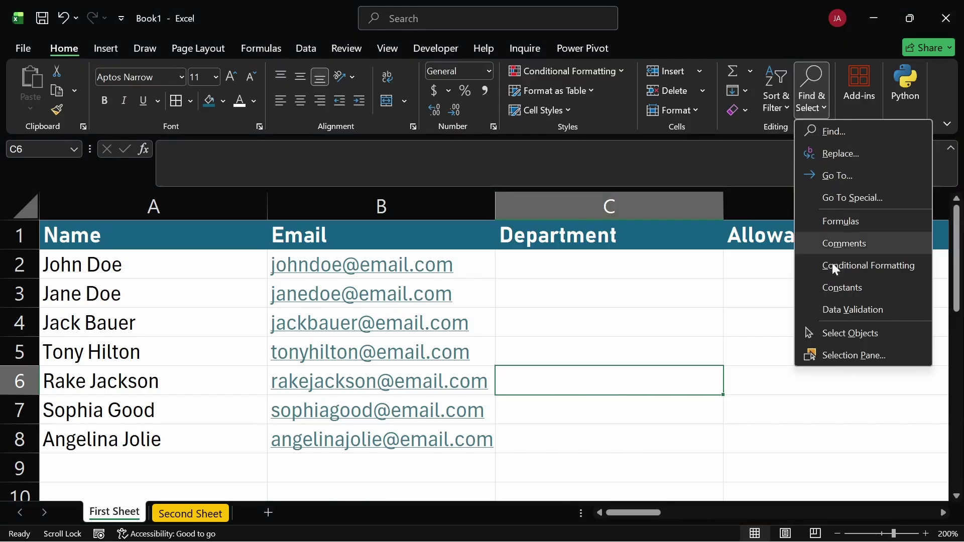
{"action": "left_click", "coordinate": [839, 311]}
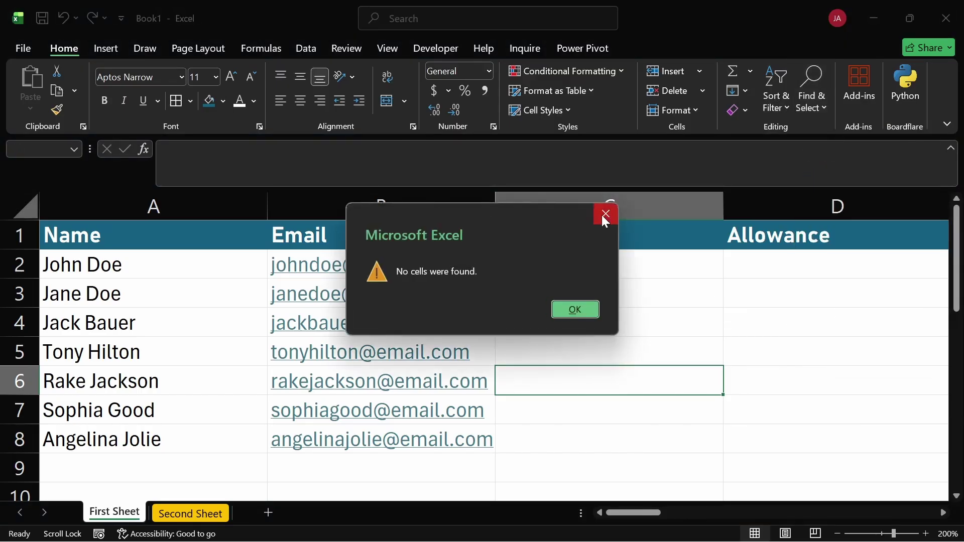
{"action": "left_click", "coordinate": [607, 215]}
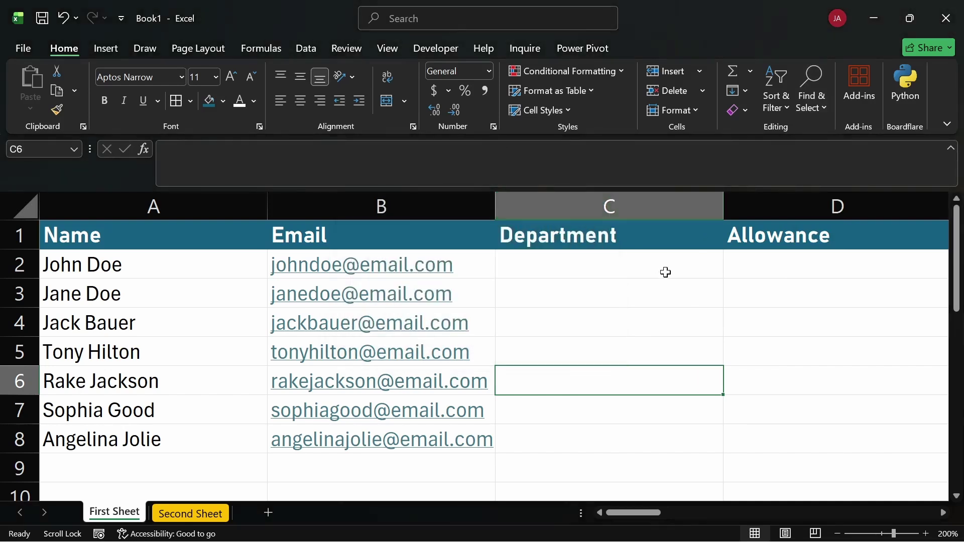
{"action": "left_click", "coordinate": [601, 289]}
Enter HR, Finance and IT as the departments in C2:C4
{"action": "left_click", "coordinate": [536, 267]}
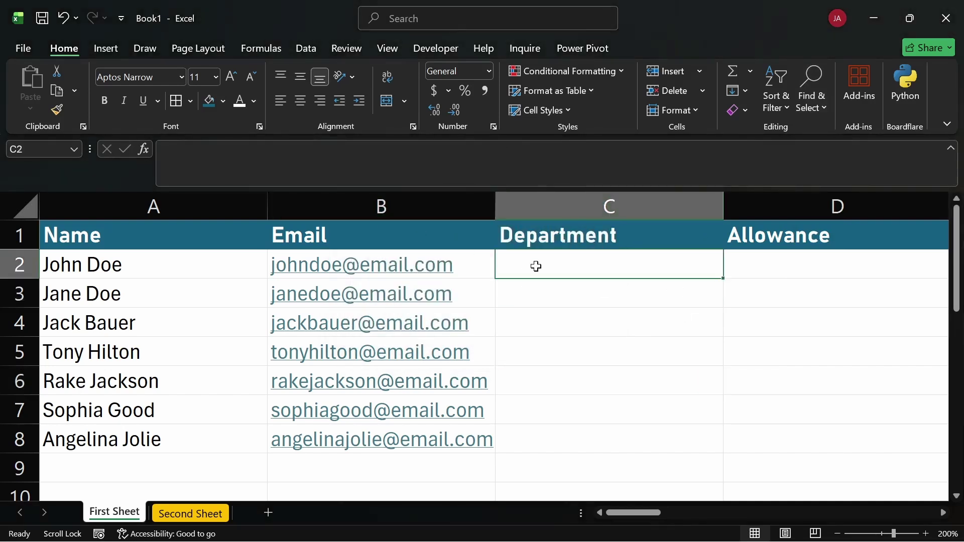
{"action": "type", "text": "H"}
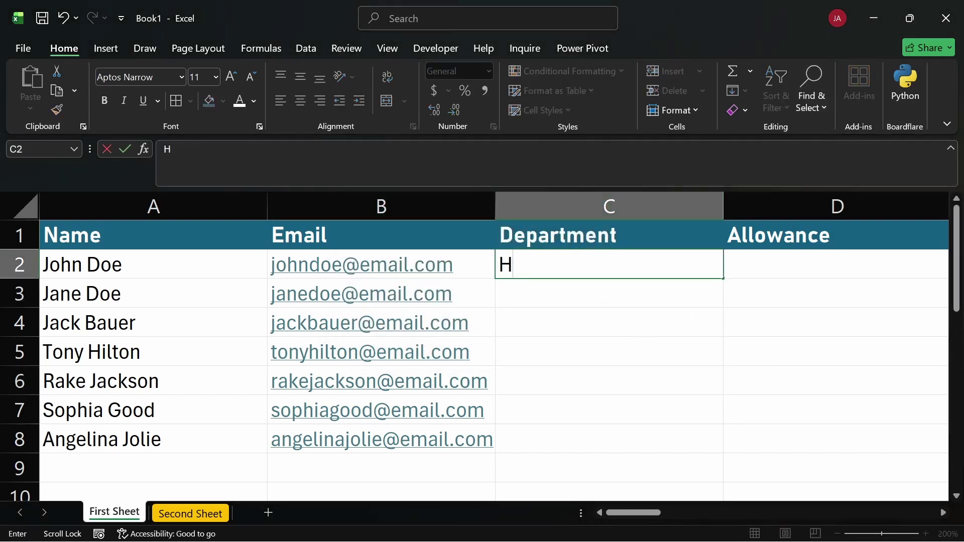
{"action": "type", "text": "R"}
{"action": "key", "text": "Return"}
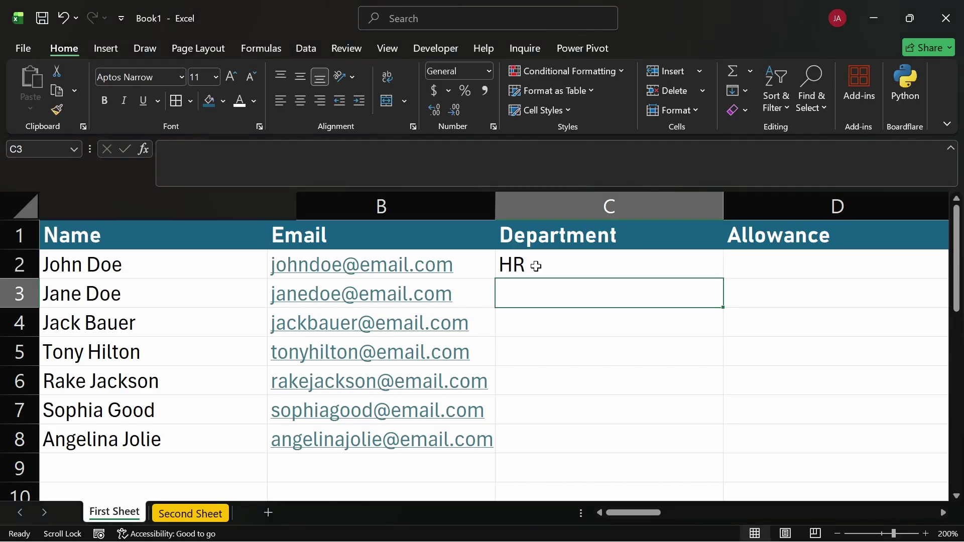
{"action": "type", "text": "Finance"}
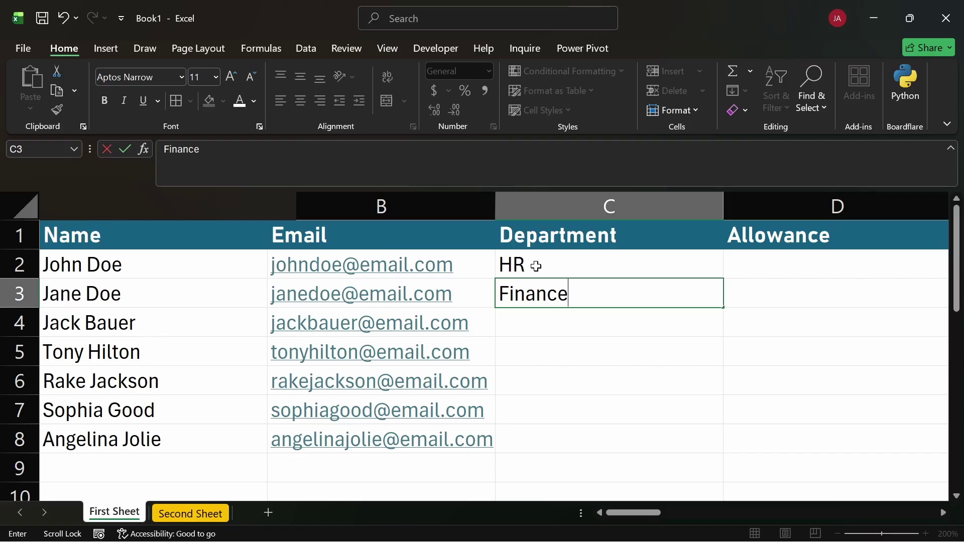
{"action": "key", "text": "Return"}
{"action": "type", "text": "IT"}
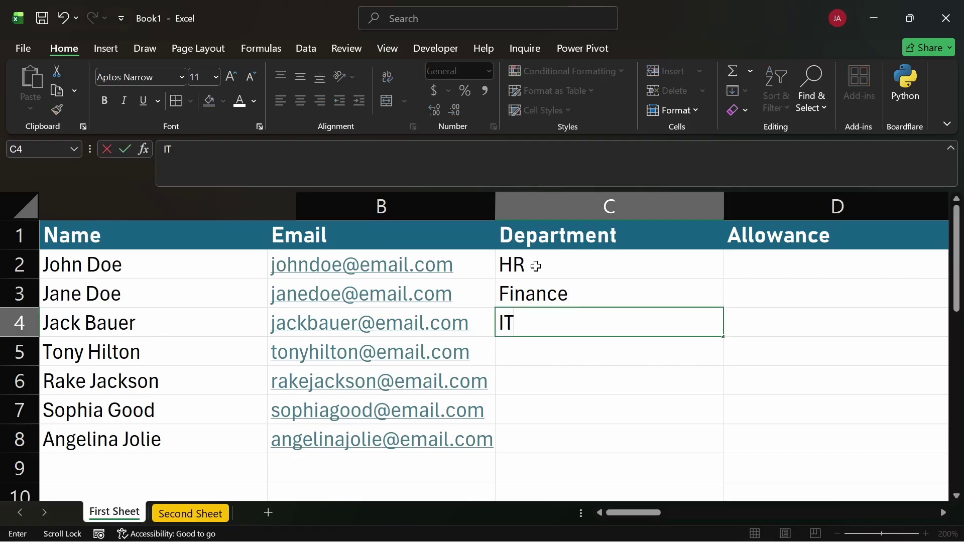
{"action": "key", "text": "Return"}
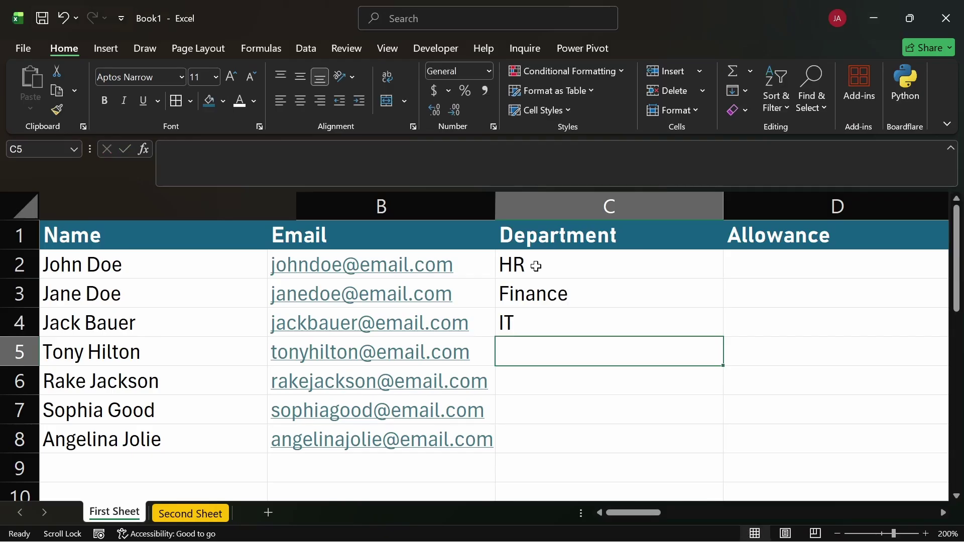
Enter IT, Marketing, Finance and IT as the departments in C5:C8
{"action": "type", "text": "it"}
{"action": "key", "text": "BackSpace"}
{"action": "key", "text": "BackSpace"}
{"action": "type", "text": "IT"}
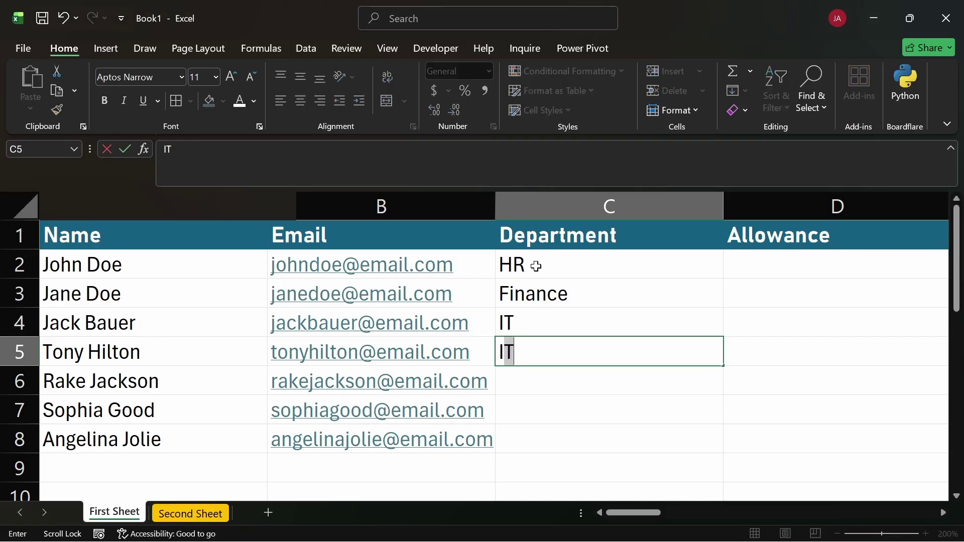
{"action": "key", "text": "Return"}
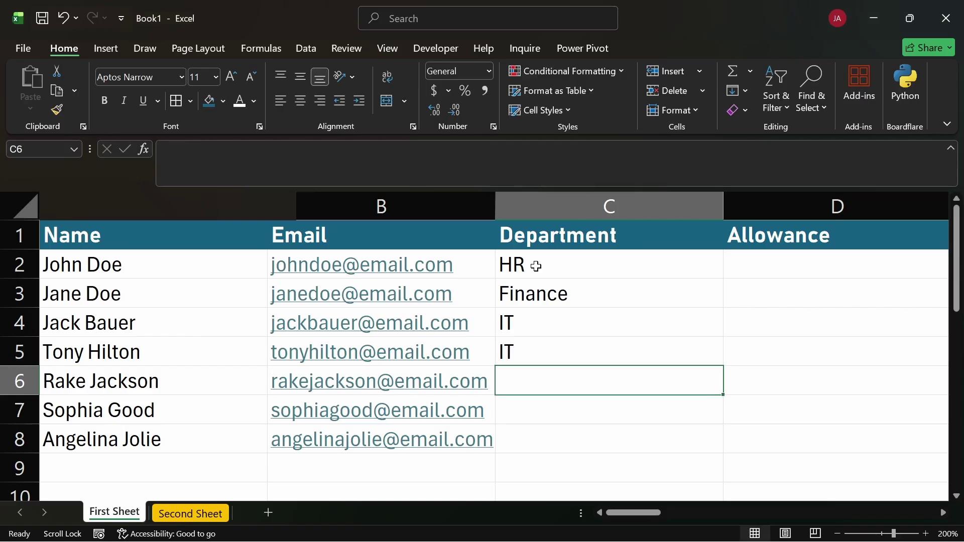
{"action": "type", "text": "m"}
{"action": "key", "text": "BackSpace"}
{"action": "type", "text": "M"}
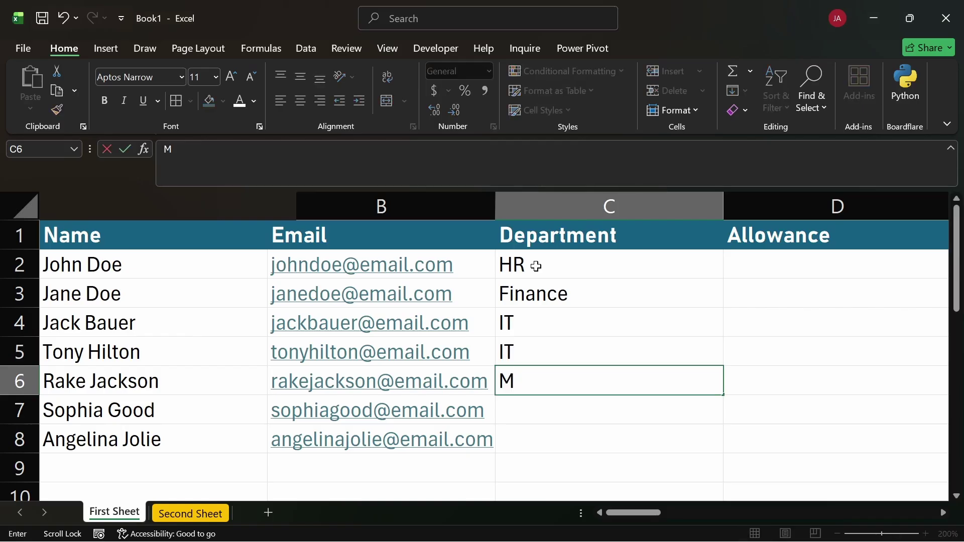
{"action": "type", "text": "arketing"}
{"action": "key", "text": "Return"}
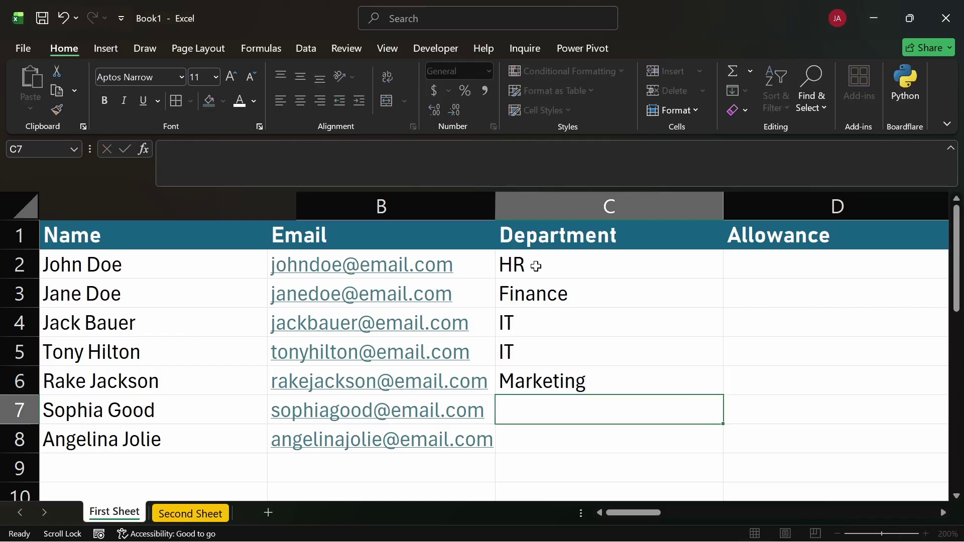
{"action": "type", "text": "Finance"}
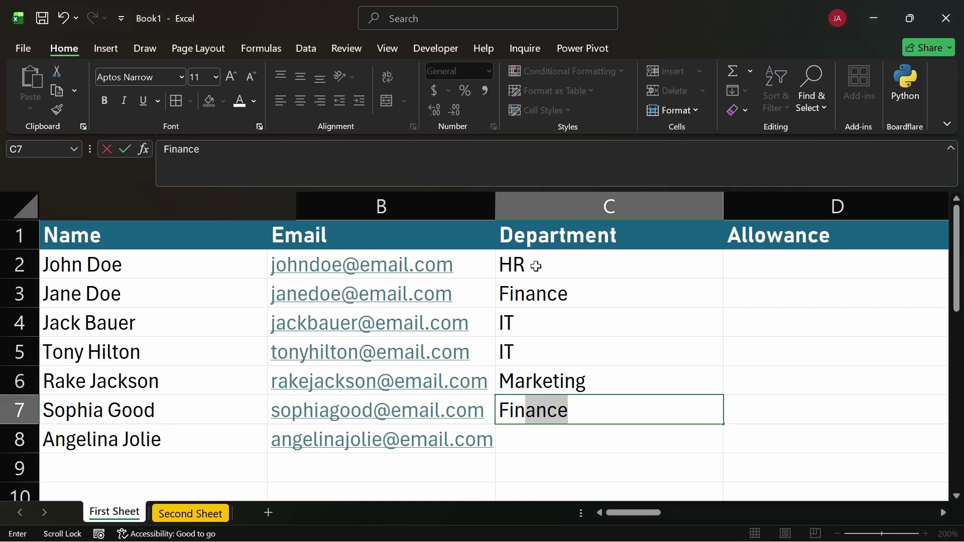
{"action": "key", "text": "Return"}
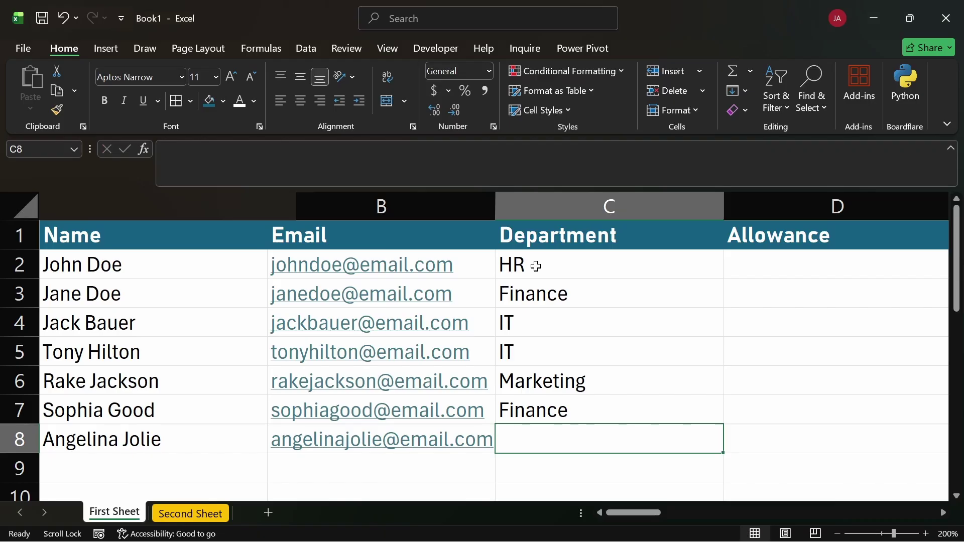
{"action": "type", "text": "IT"}
{"action": "key", "text": "Return"}
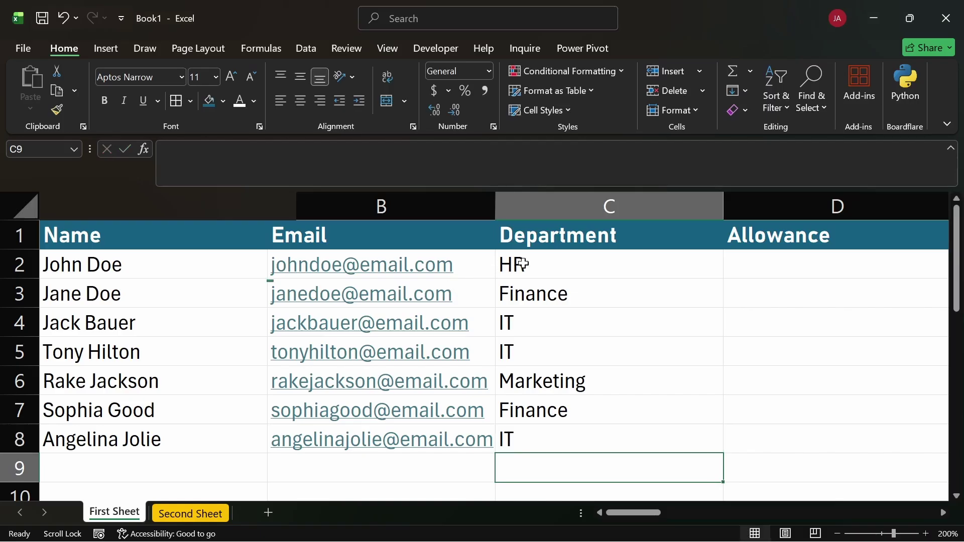
Enter allowances 20000 and 45000 in D2 and D3
{"action": "left_click_drag", "start_coordinate": [523, 262], "coordinate": [560, 435]}
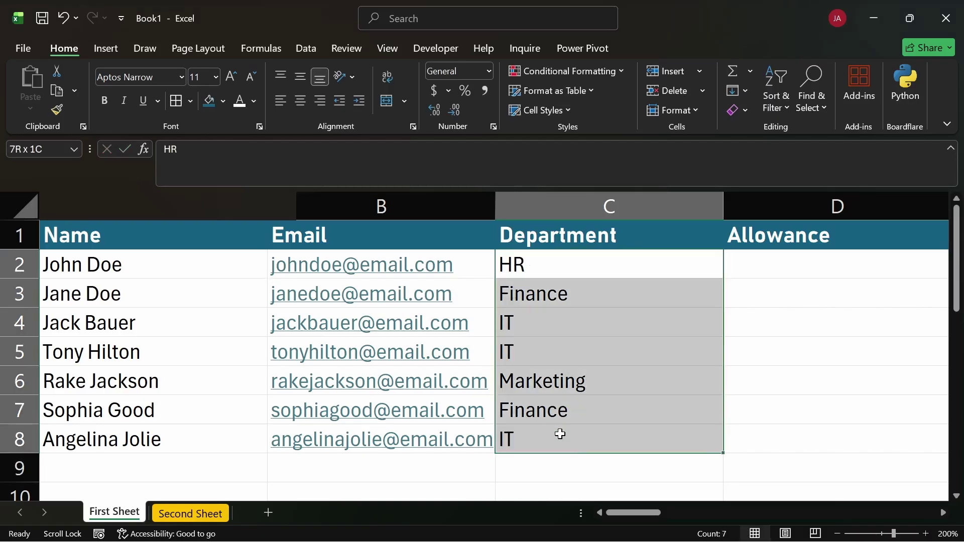
{"action": "left_click", "coordinate": [760, 265]}
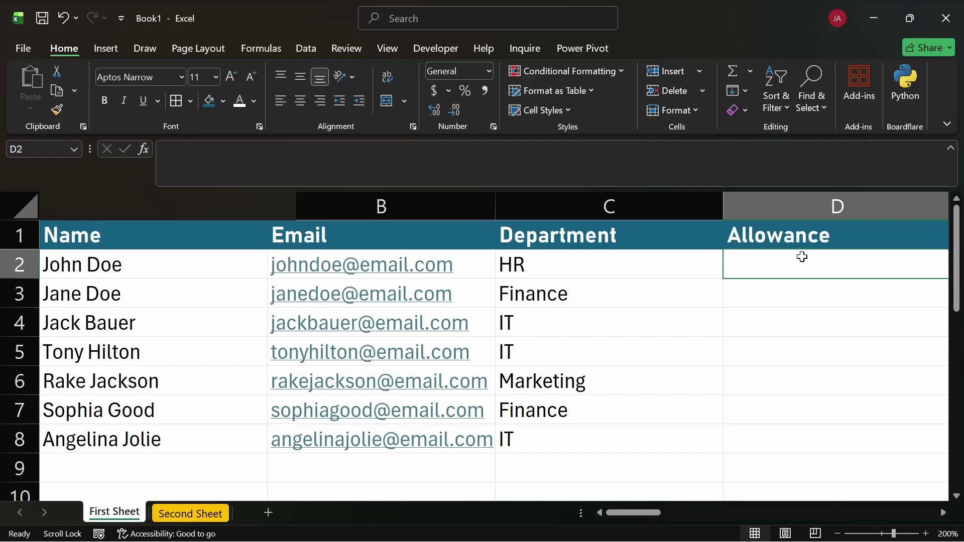
{"action": "type", "text": "20000"}
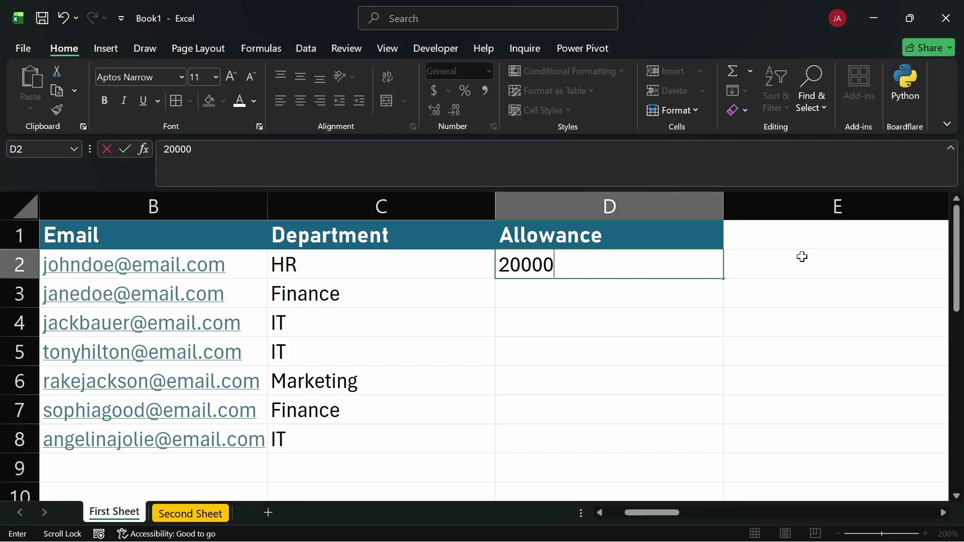
{"action": "key", "text": "Return"}
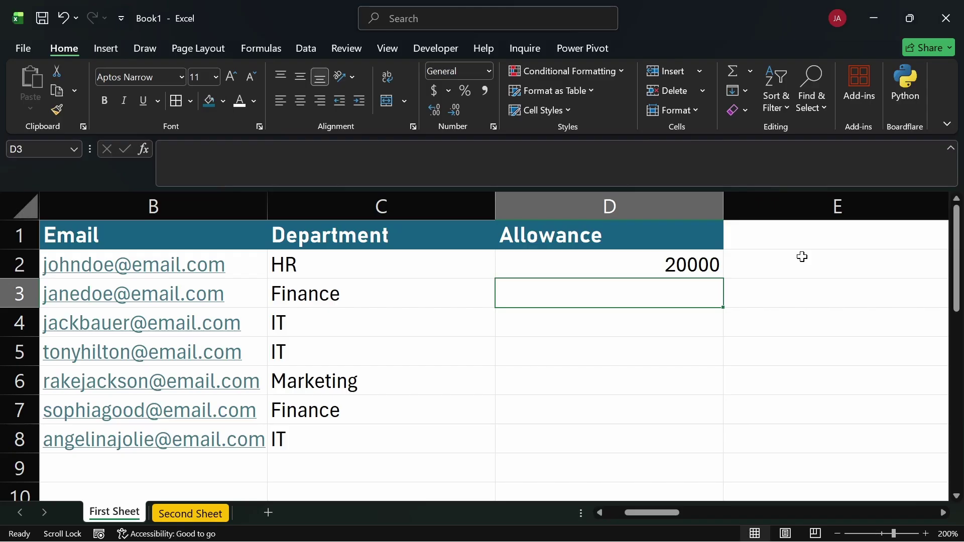
{"action": "type", "text": "45000"}
{"action": "key", "text": "Return"}
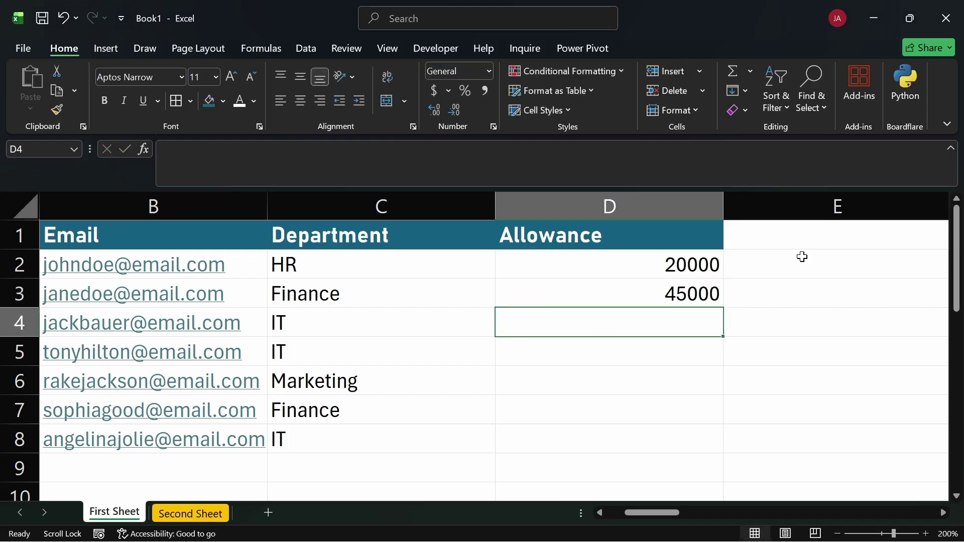
Enter allowances 80000, 25000, 30000, 45000 and 10000 in D4:D8
{"action": "type", "text": "80000"}
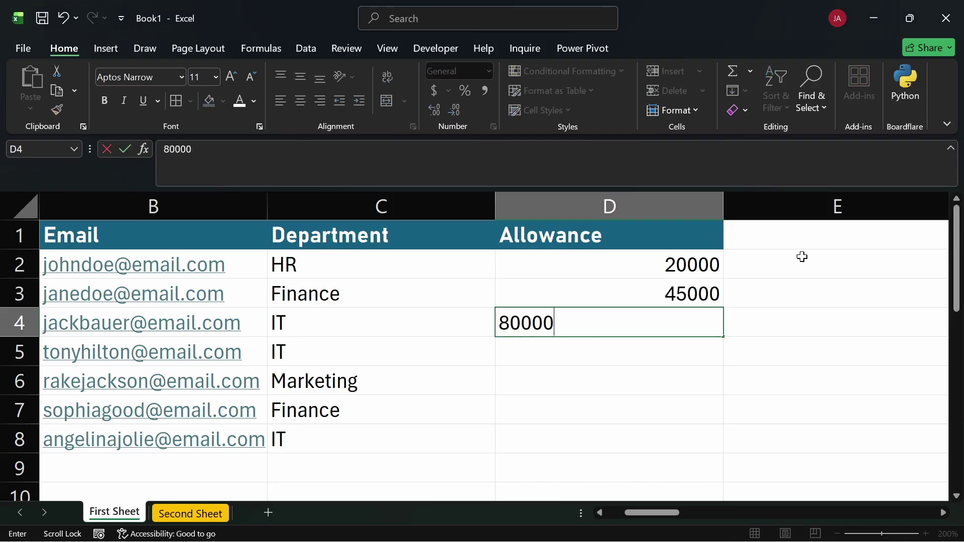
{"action": "key", "text": "Return"}
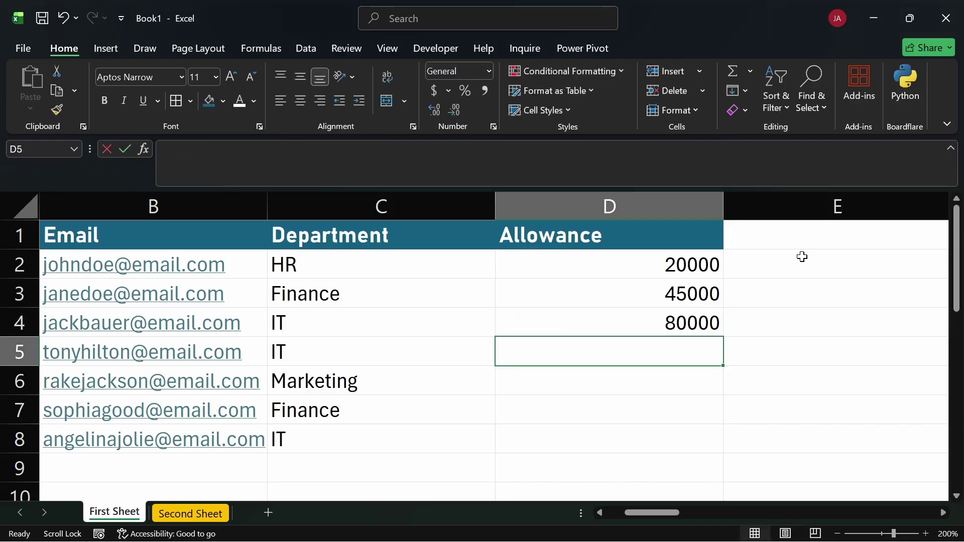
{"action": "type", "text": "25000"}
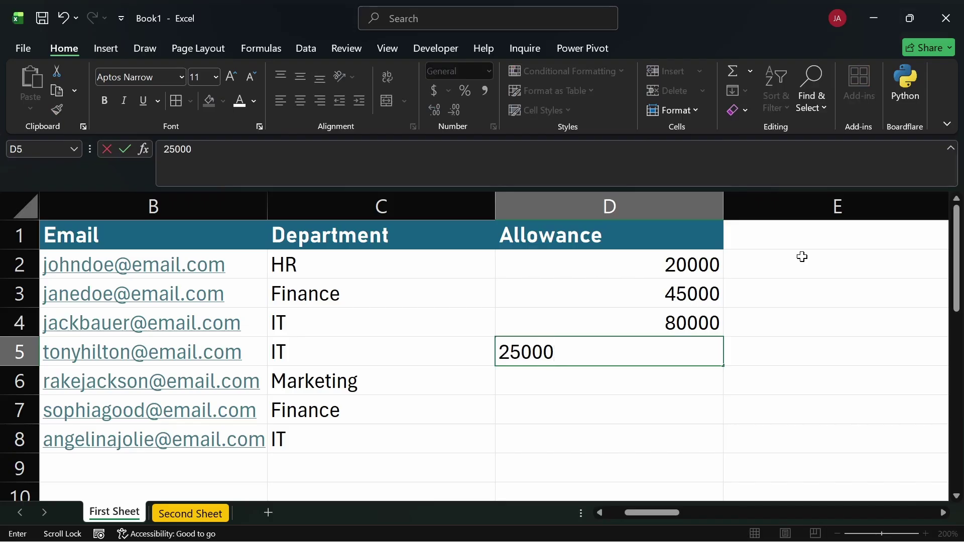
{"action": "key", "text": "Return"}
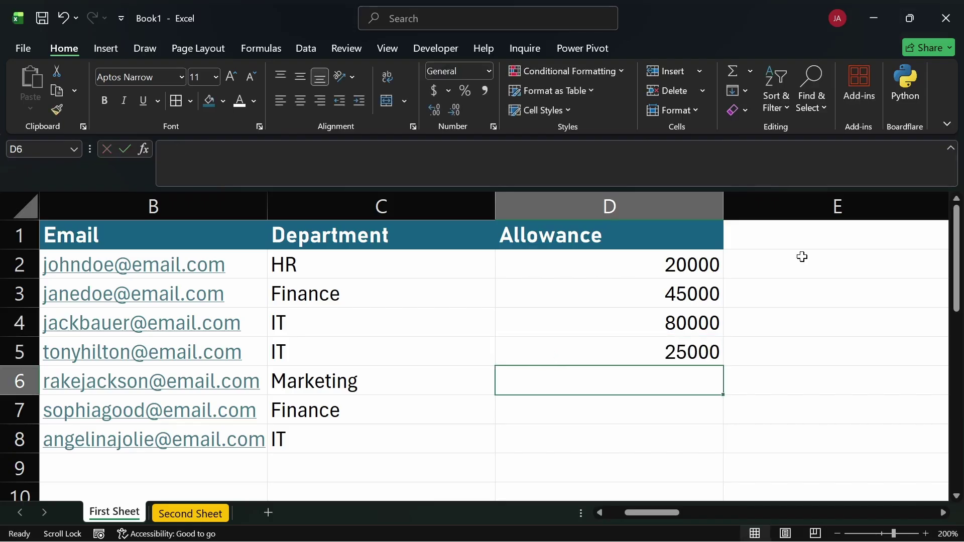
{"action": "type", "text": "30000"}
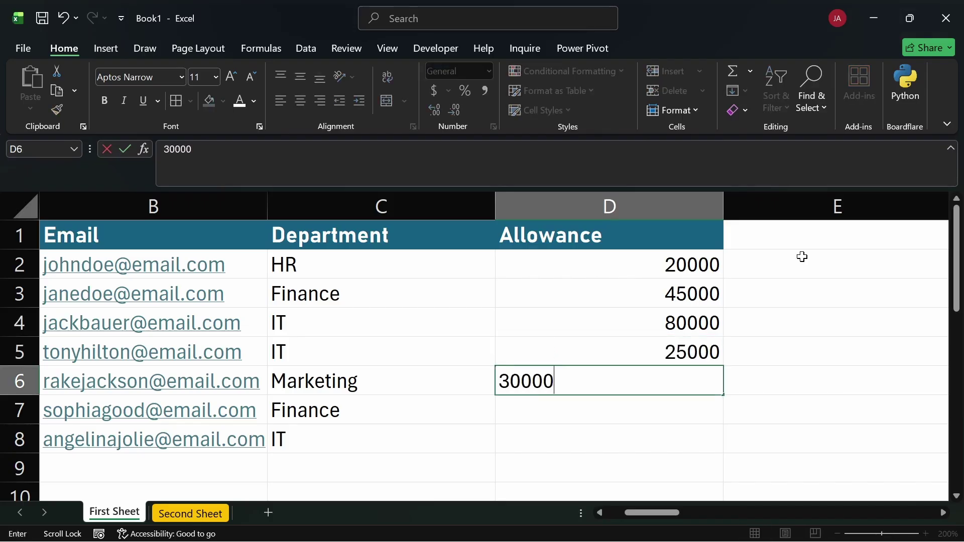
{"action": "key", "text": "Return"}
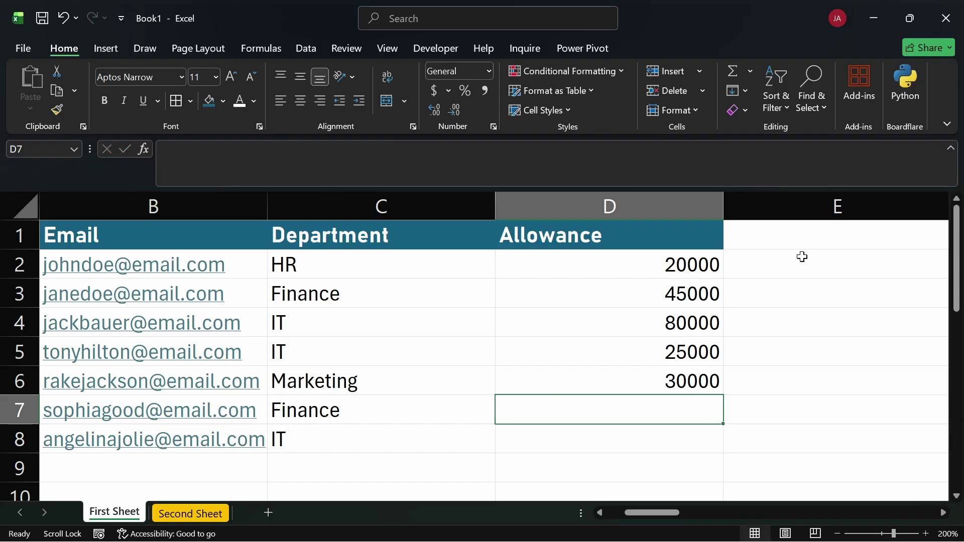
{"action": "type", "text": "45000"}
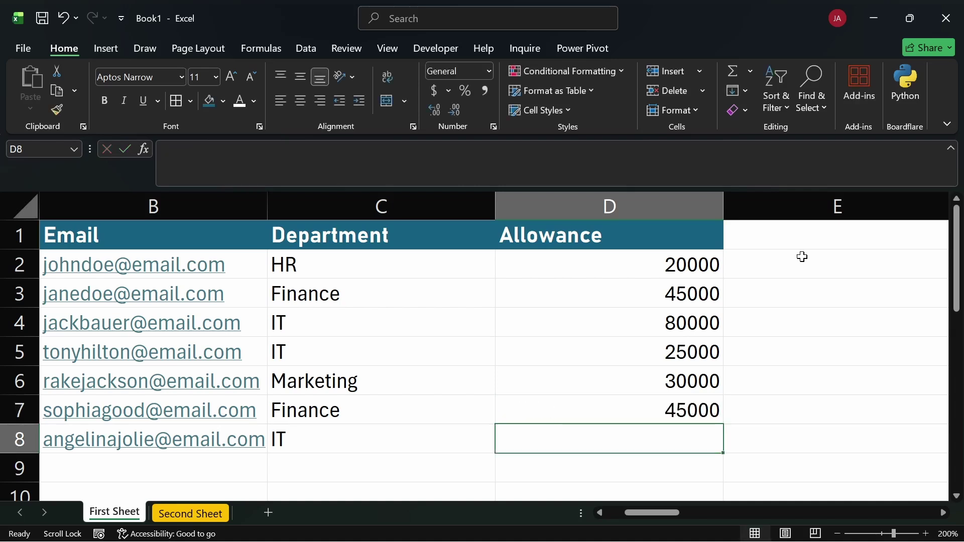
{"action": "key", "text": "Return"}
{"action": "type", "text": "10000"}
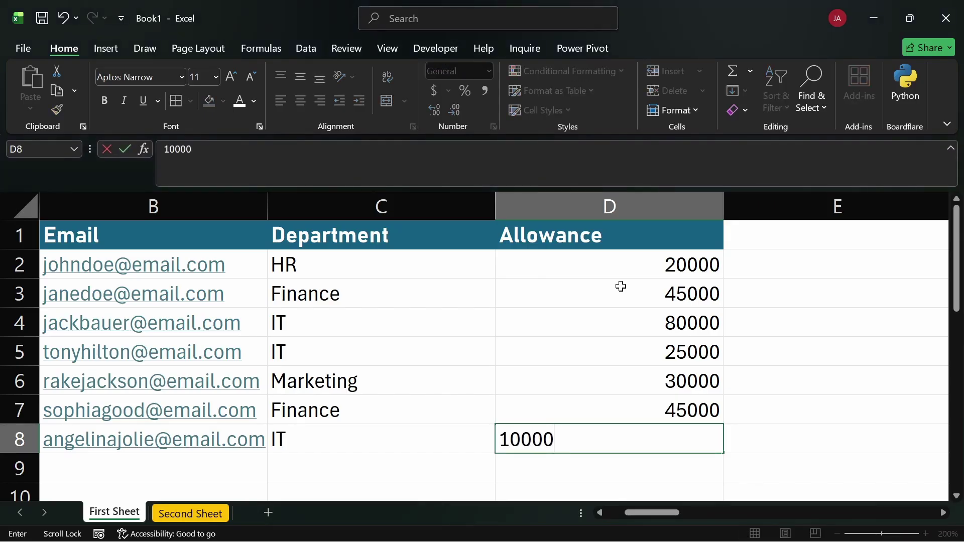
{"action": "key", "text": "Return"}
{"action": "scroll", "coordinate": [605, 290], "scroll_direction": "down", "scroll_amount": 1}
{"action": "scroll", "coordinate": [605, 289], "scroll_direction": "up", "scroll_amount": 1}
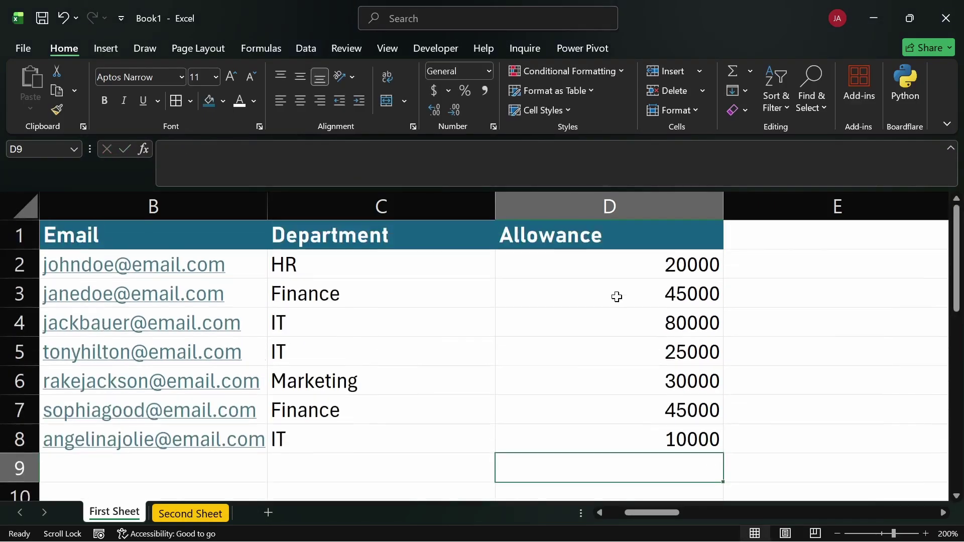
Change the sheet zoom from 200% to 175% through the status-bar zoom setting
{"action": "left_click", "coordinate": [627, 304], "text": "shift"}
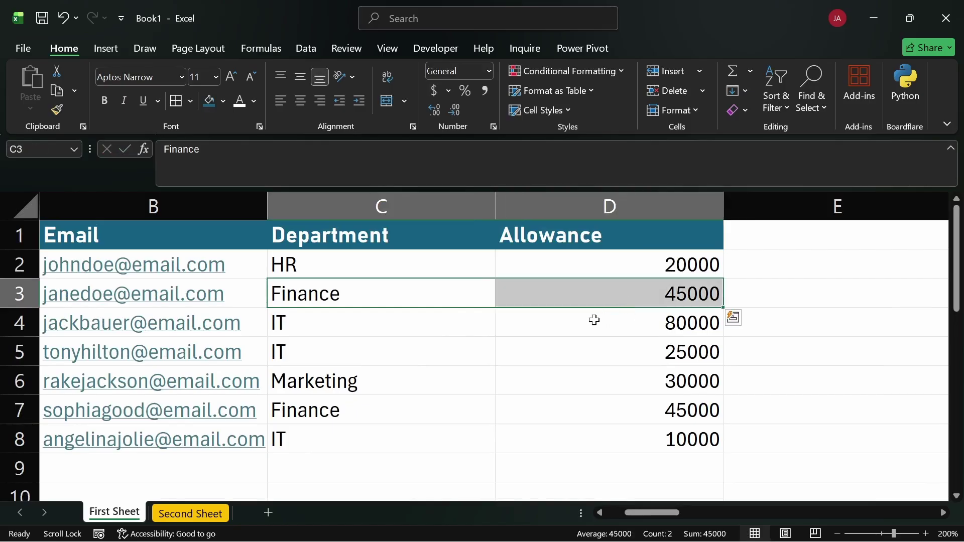
{"action": "left_click", "coordinate": [596, 322]}
{"action": "scroll", "coordinate": [771, 351], "scroll_direction": "left", "scroll_amount": 1}
{"action": "scroll", "coordinate": [771, 350], "scroll_direction": "left", "scroll_amount": 3}
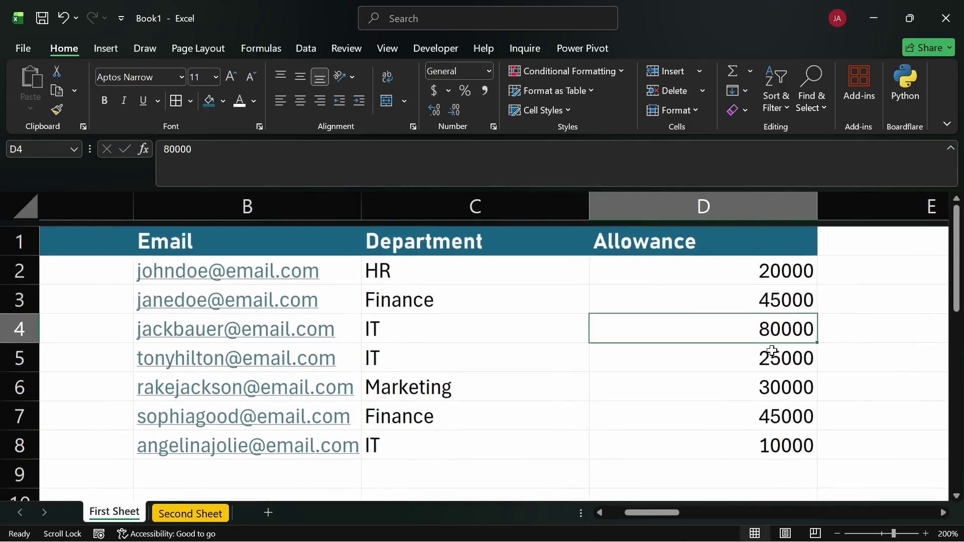
{"action": "scroll", "coordinate": [774, 351], "scroll_direction": "right", "scroll_amount": 4}
{"action": "scroll", "coordinate": [774, 352], "scroll_direction": "left", "scroll_amount": 2}
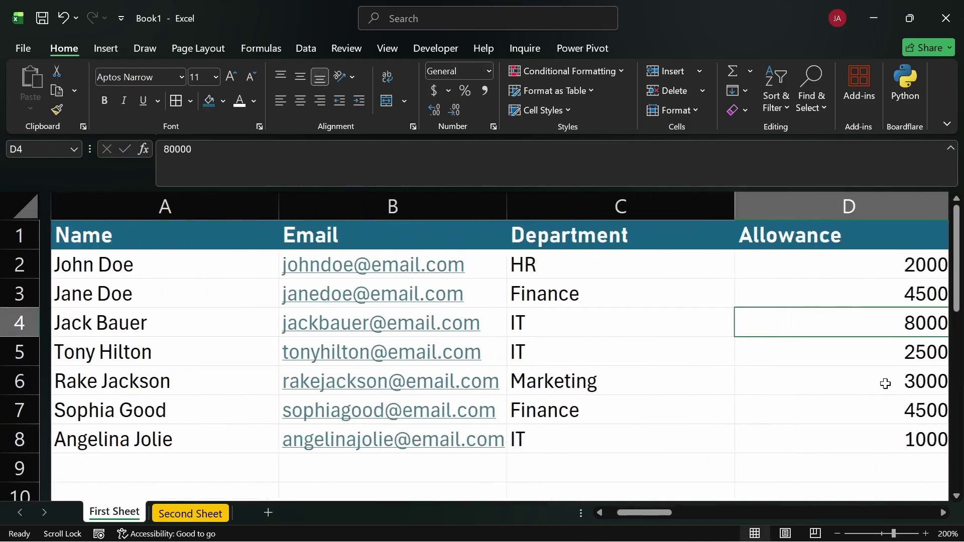
{"action": "left_click", "coordinate": [948, 534]}
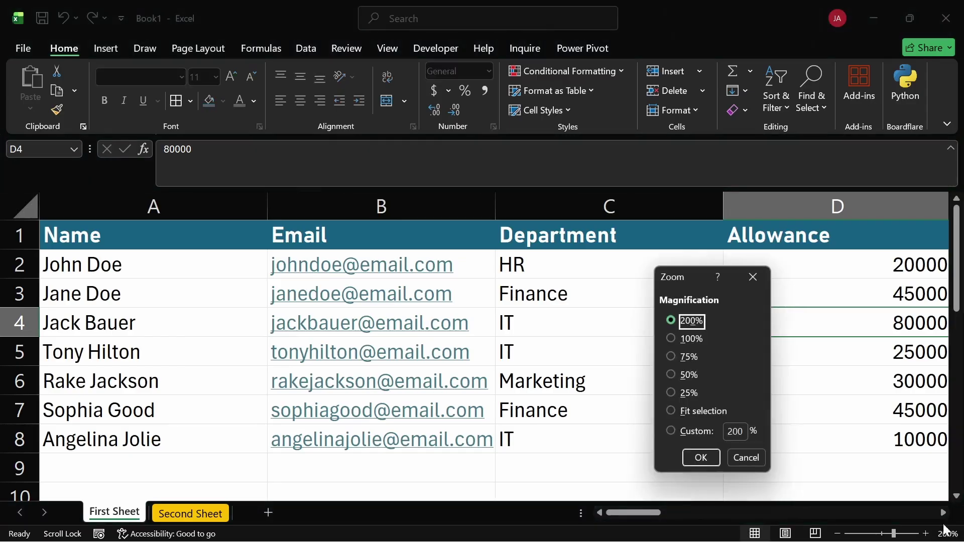
{"action": "left_click_drag", "start_coordinate": [743, 432], "coordinate": [720, 422]}
{"action": "type", "text": "175"}
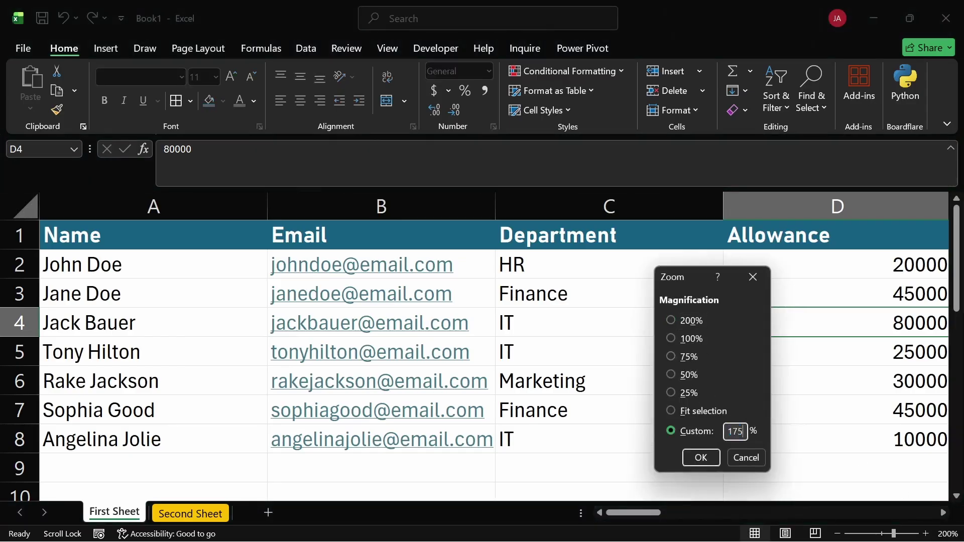
{"action": "key", "text": "Return"}
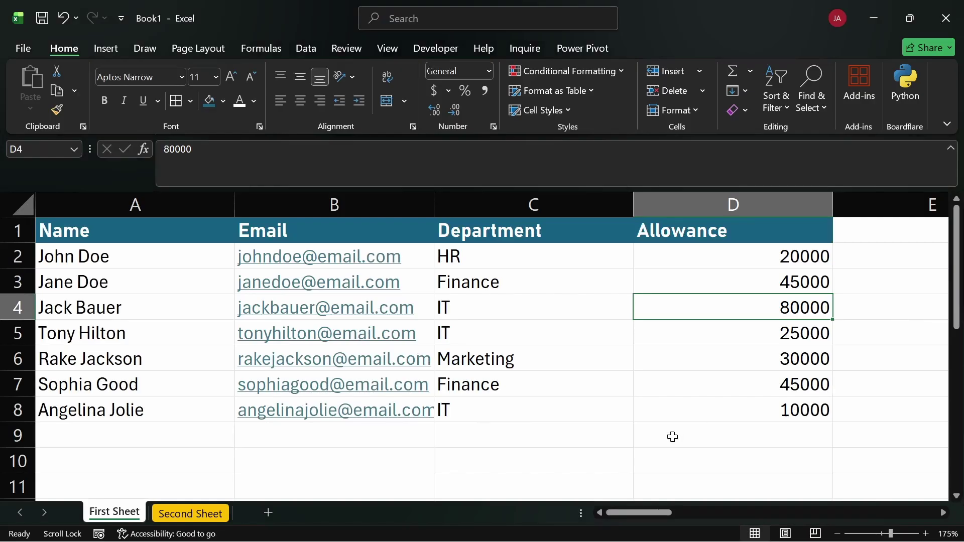
AutoFit column B to its longest email address and collapse the expanded formula bar
{"action": "left_click", "coordinate": [673, 437]}
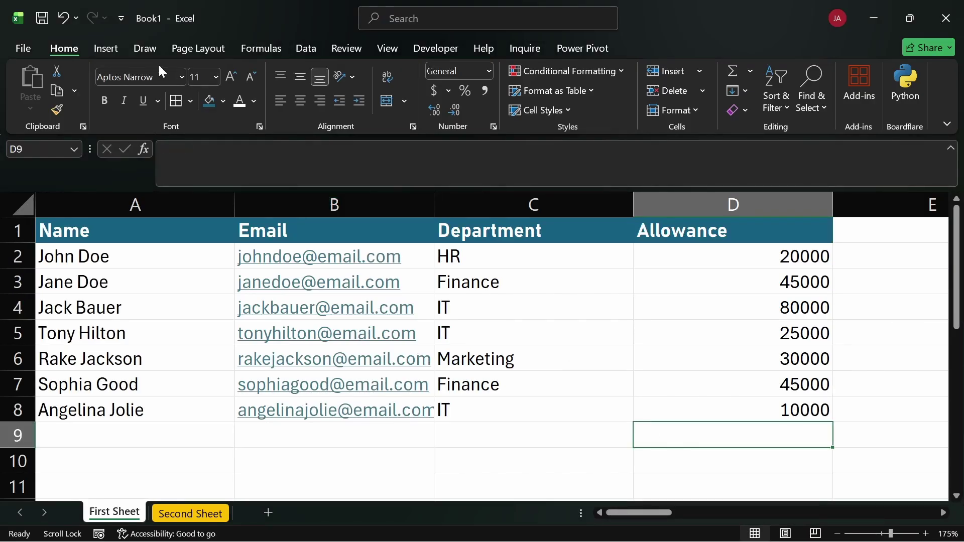
{"action": "left_click", "coordinate": [586, 453]}
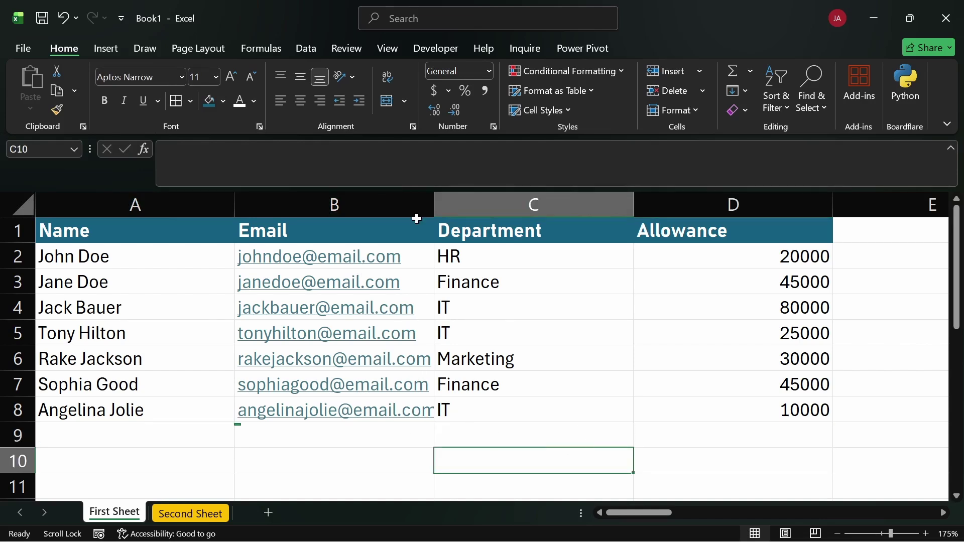
{"action": "double_click", "coordinate": [434, 205]}
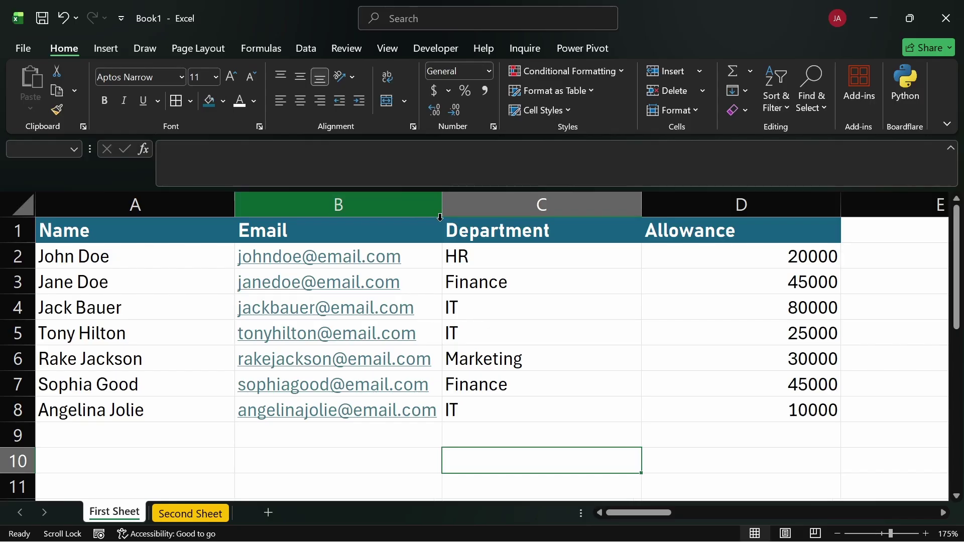
{"action": "left_click", "coordinate": [351, 449]}
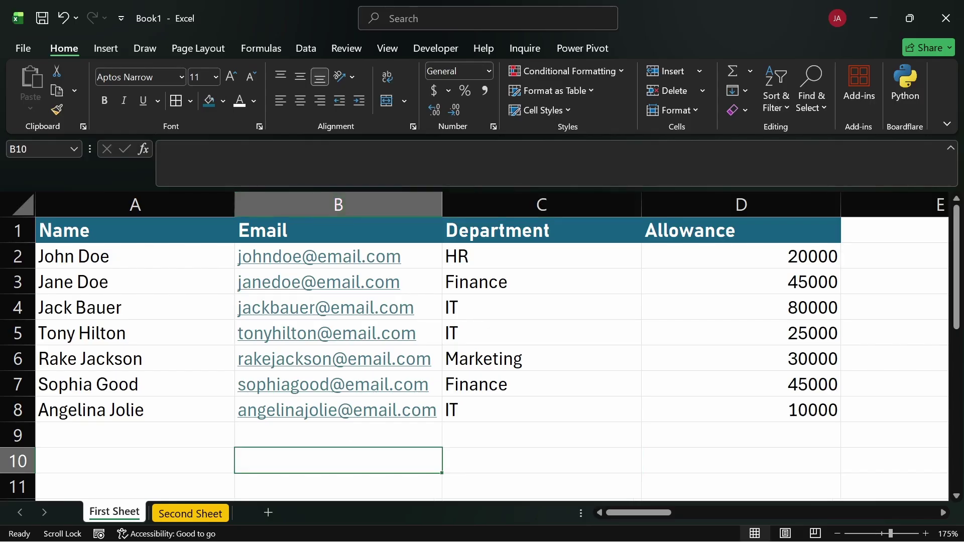
{"action": "key", "text": "ctrl+shift+u"}
{"action": "left_click", "coordinate": [573, 418]}
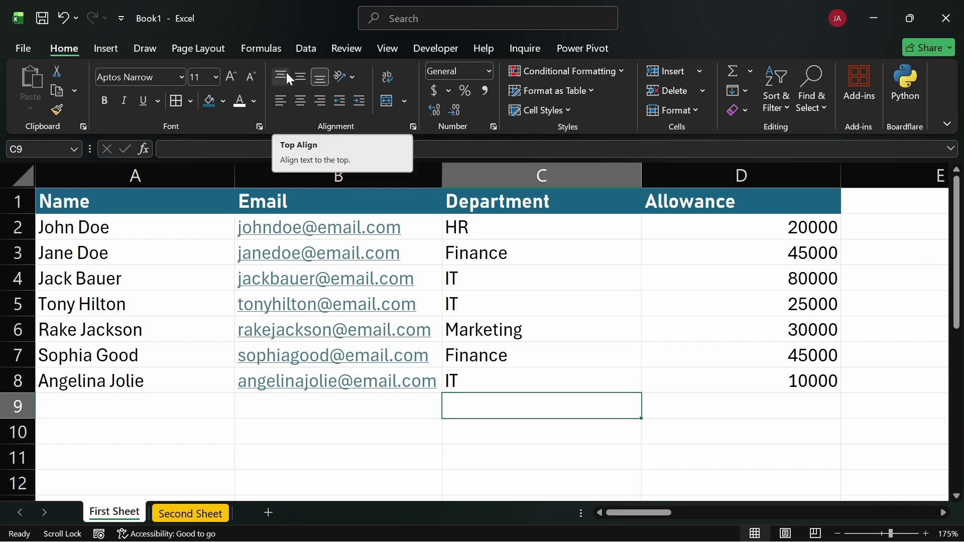
Make row 2 about 42.5 points tall
{"action": "left_click_drag", "start_coordinate": [23, 240], "coordinate": [18, 322]}
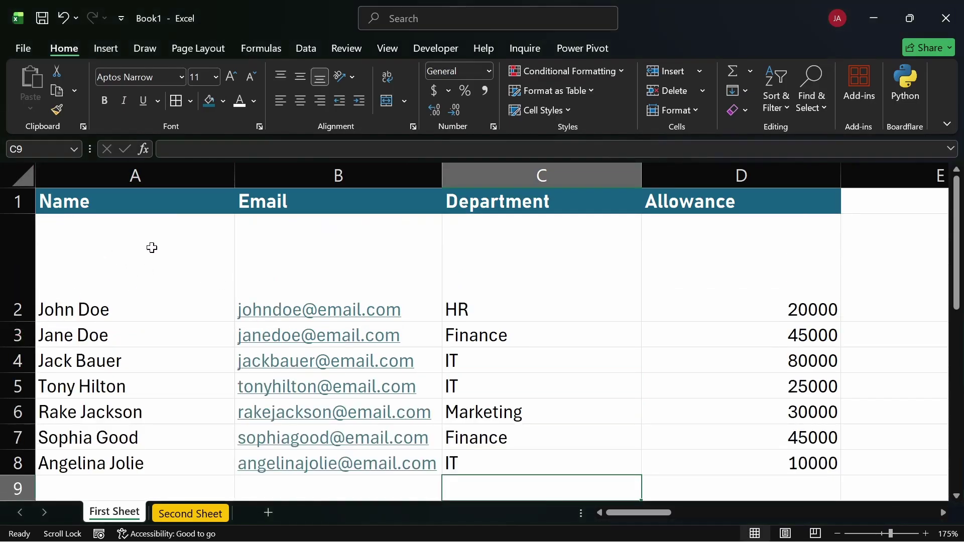
{"action": "left_click_drag", "start_coordinate": [120, 311], "coordinate": [717, 328]}
{"action": "left_click", "coordinate": [717, 329]}
{"action": "left_click", "coordinate": [738, 308]}
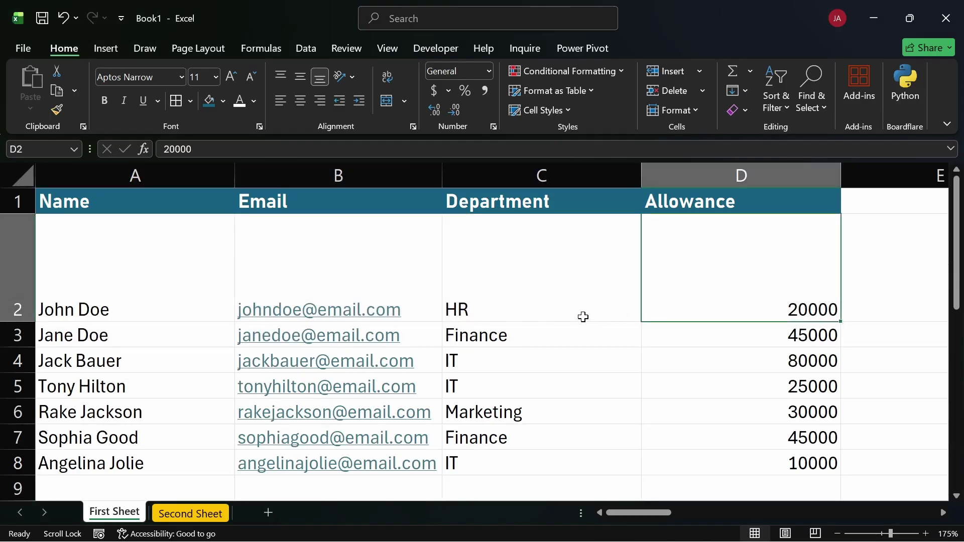
Try Middle, Top, Left, Center, Right and Bottom alignment on cell A2
{"action": "left_click", "coordinate": [145, 260]}
{"action": "left_click", "coordinate": [301, 77]}
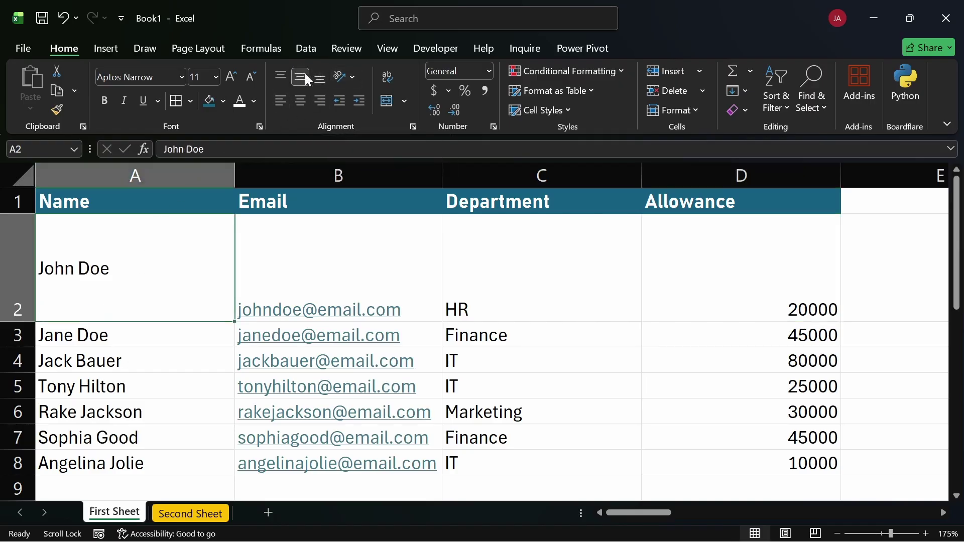
{"action": "left_click", "coordinate": [286, 76]}
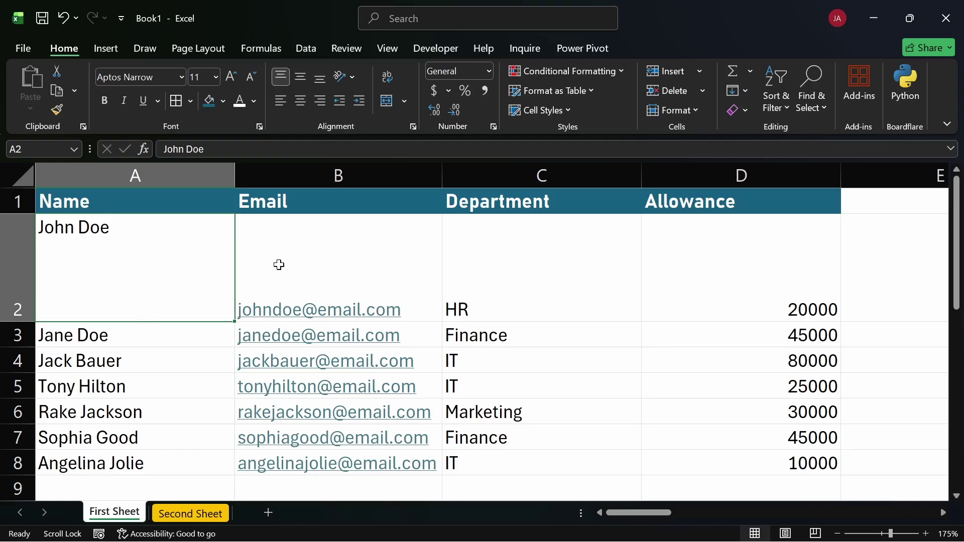
{"action": "left_click", "coordinate": [282, 101]}
{"action": "left_click", "coordinate": [300, 102]}
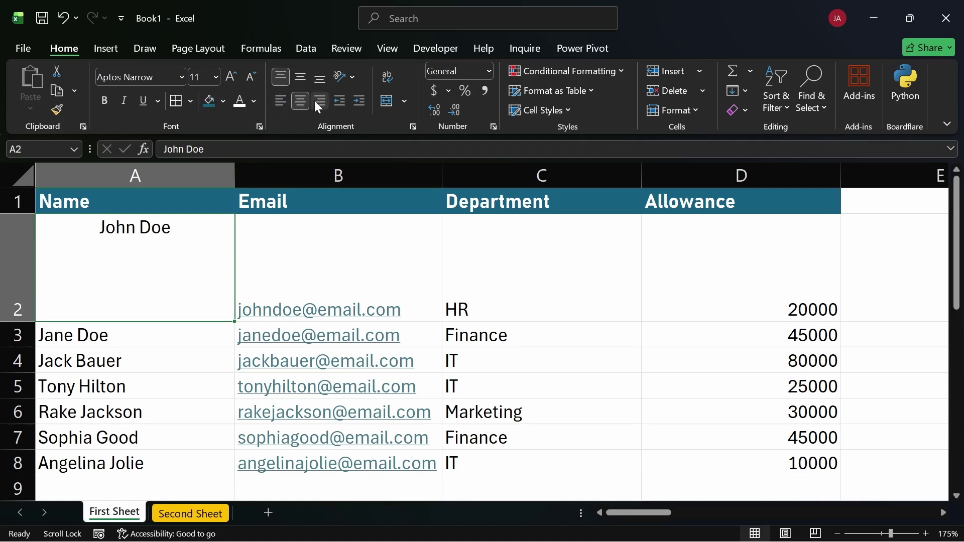
{"action": "left_click", "coordinate": [321, 103]}
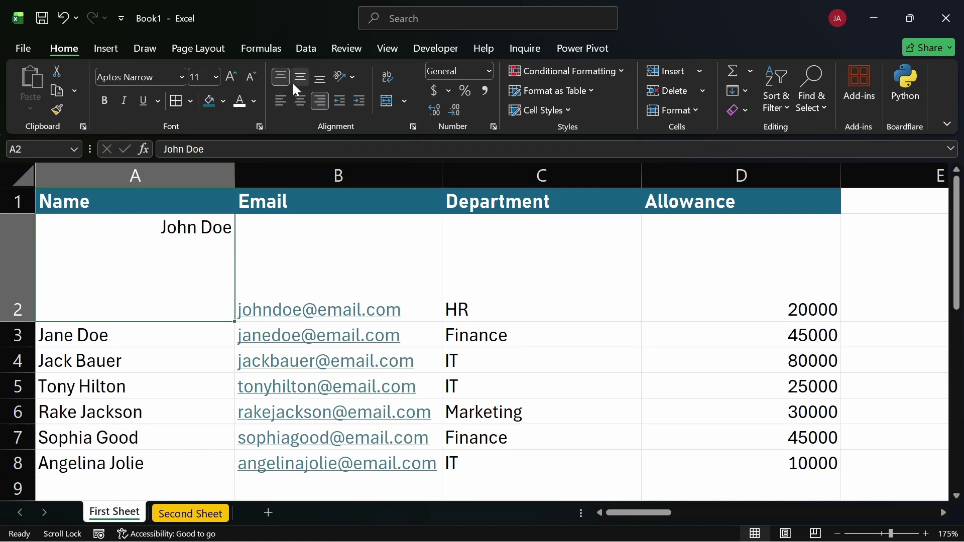
{"action": "left_click", "coordinate": [282, 99]}
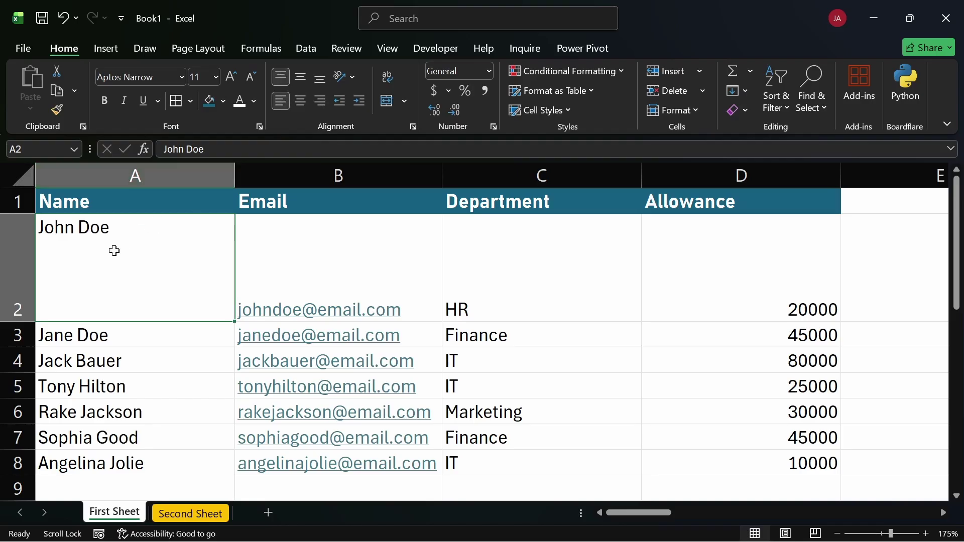
{"action": "left_click", "coordinate": [320, 77]}
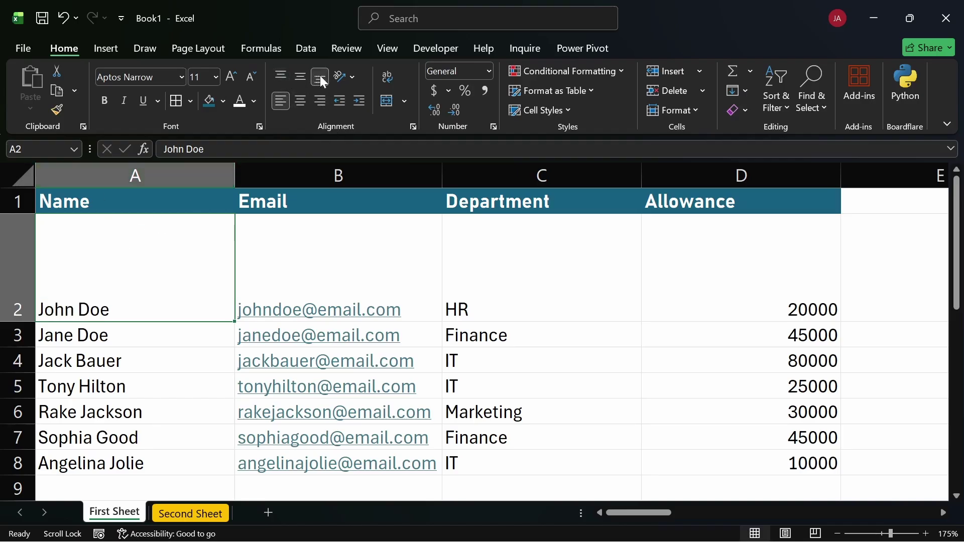
Undo the alignment changes so A2's text returns to the bottom left
{"action": "left_click", "coordinate": [349, 260]}
{"action": "key", "text": "ctrl+z"}
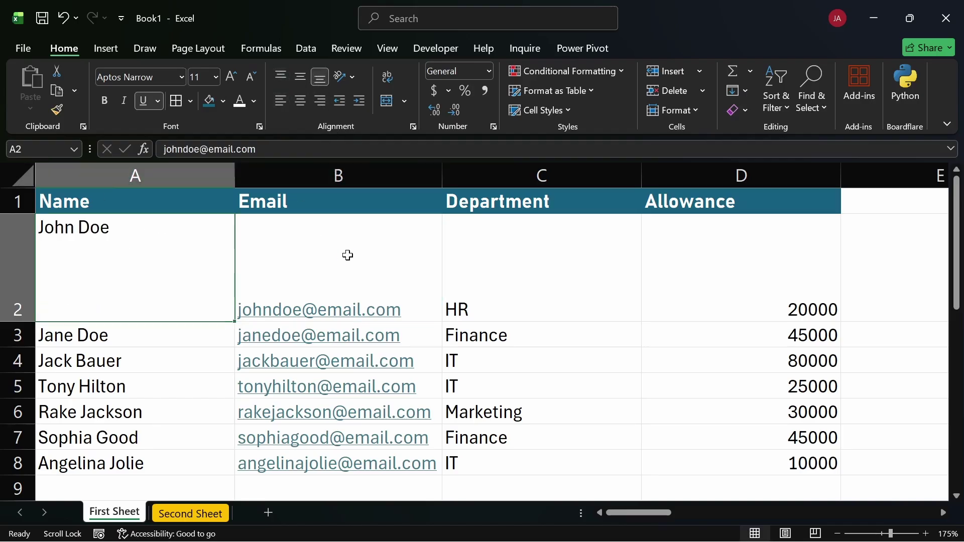
{"action": "key", "text": "ctrl+z"}
{"action": "key", "text": "ctrl+y"}
{"action": "key", "text": "ctrl+z"}
{"action": "key", "text": "ctrl+z"}
{"action": "key", "text": "ctrl+z"}
{"action": "key", "text": "ctrl+z"}
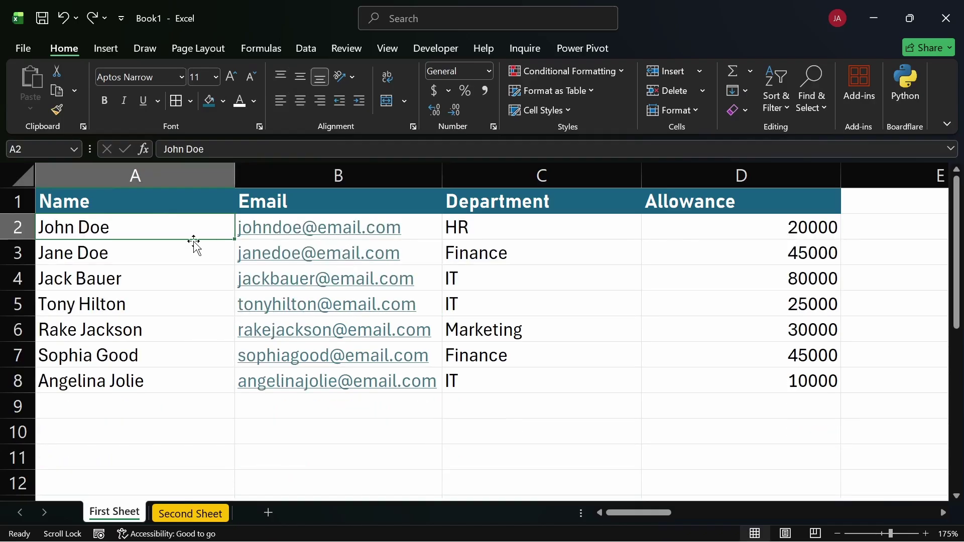
{"action": "left_click", "coordinate": [353, 77]}
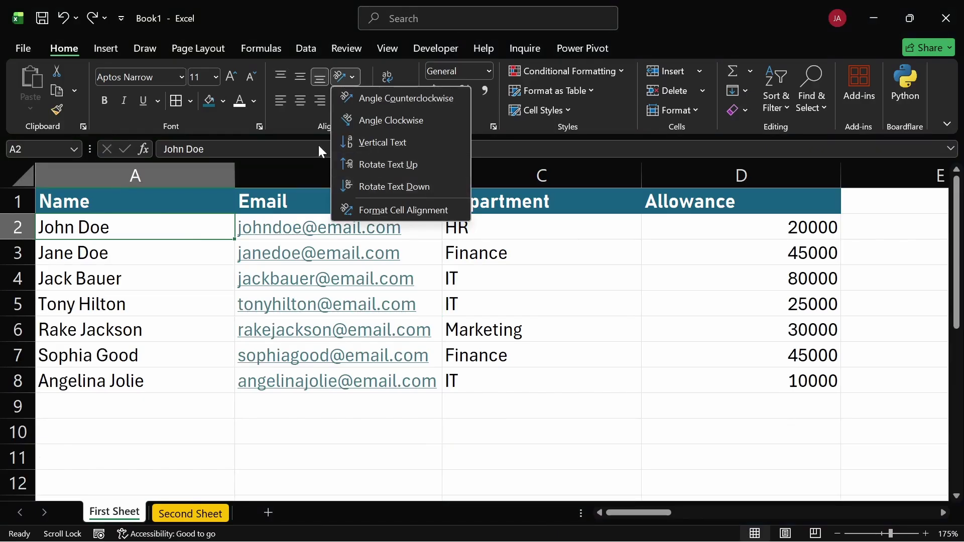
{"action": "left_click", "coordinate": [364, 163]}
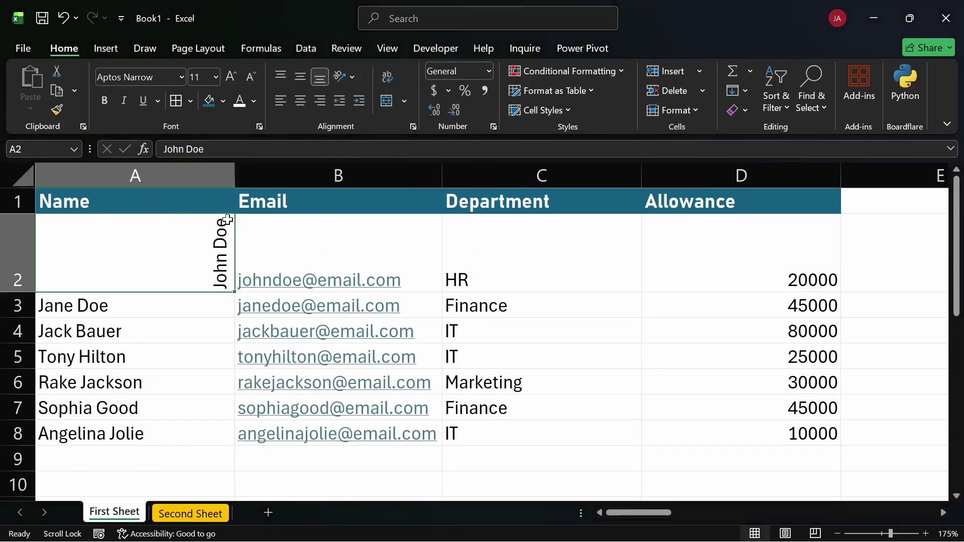
{"action": "key", "text": "ctrl+z"}
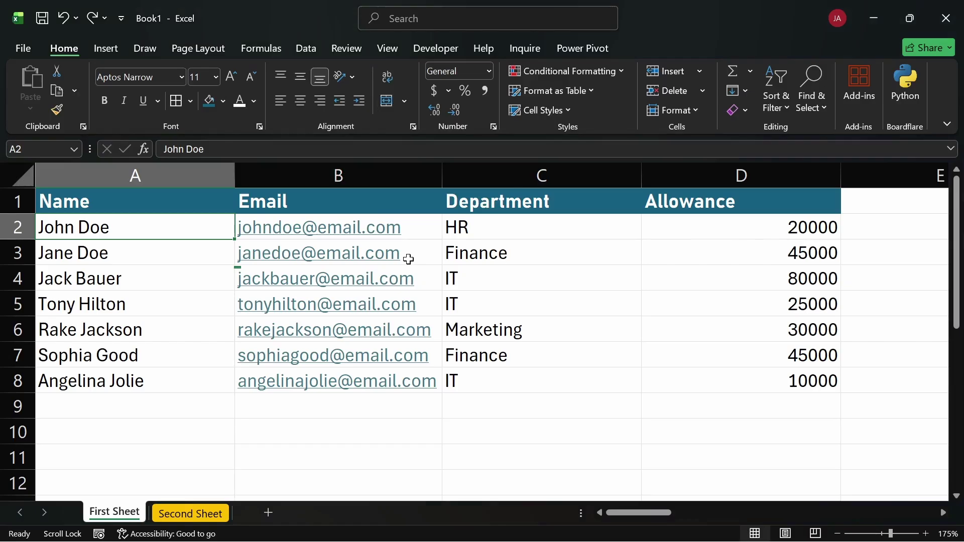
Type 'Hip for hip, for the hippopo, tamus for the ...' into cell B10
{"action": "left_click", "coordinate": [286, 434]}
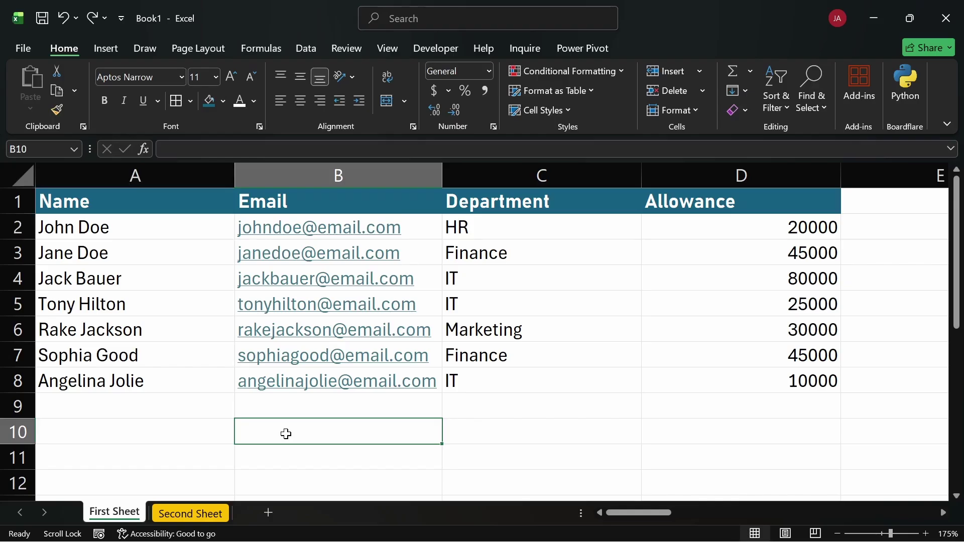
{"action": "type", "text": "mIN"}
{"action": "key", "text": "BackSpace"}
{"action": "key", "text": "BackSpace"}
{"action": "key", "text": "BackSpace"}
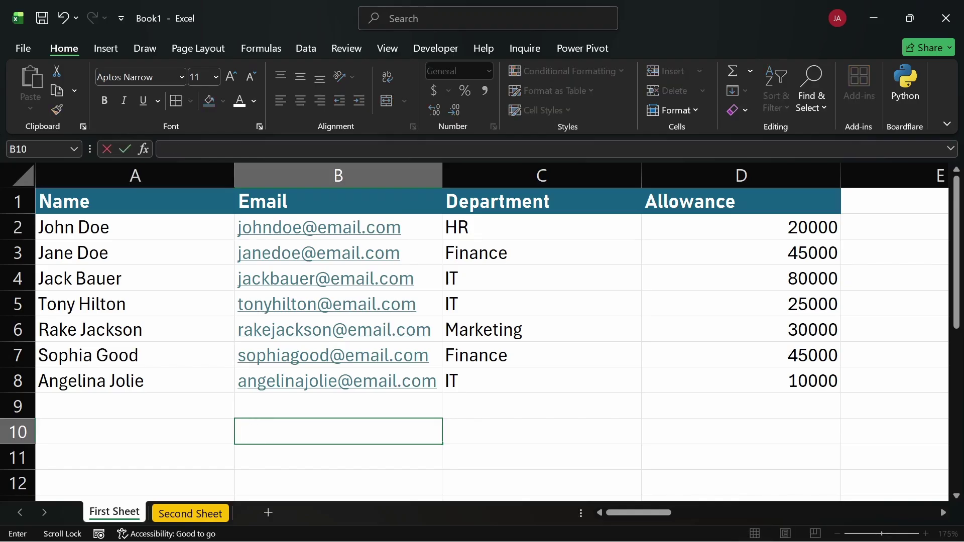
{"action": "type", "text": "Hip h"}
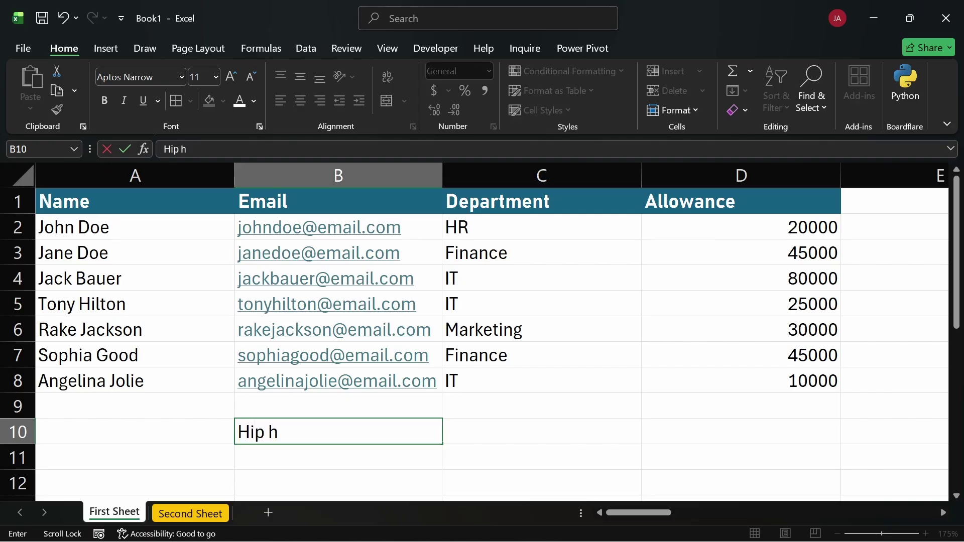
{"action": "key", "text": "BackSpace"}
{"action": "key", "text": "BackSpace"}
{"action": "type", "text": "for hip"}
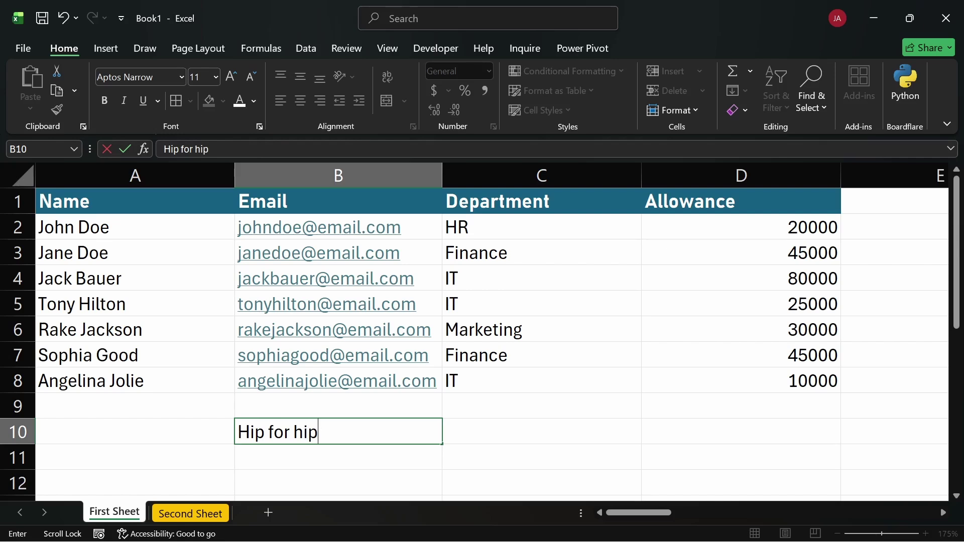
{"action": "type", "text": ", for the "}
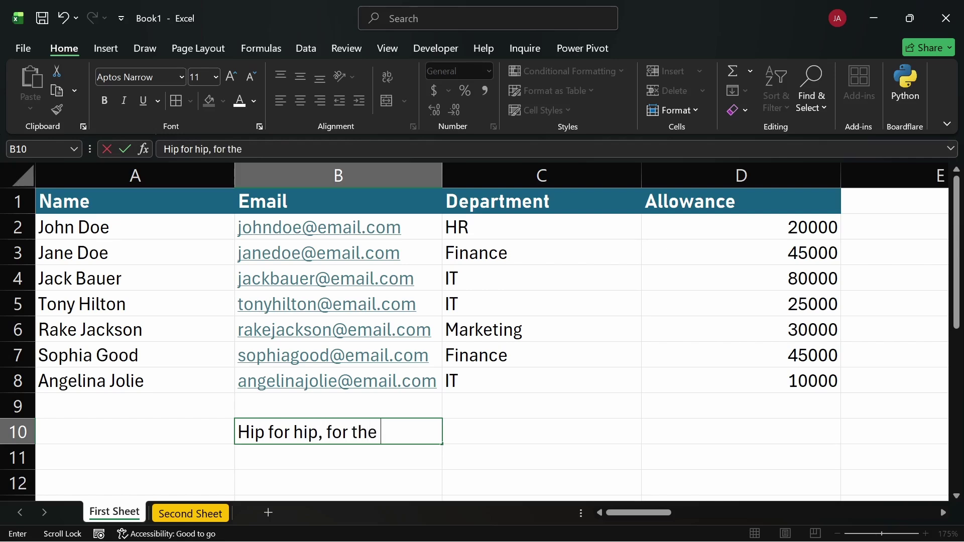
{"action": "type", "text": "hippopo"}
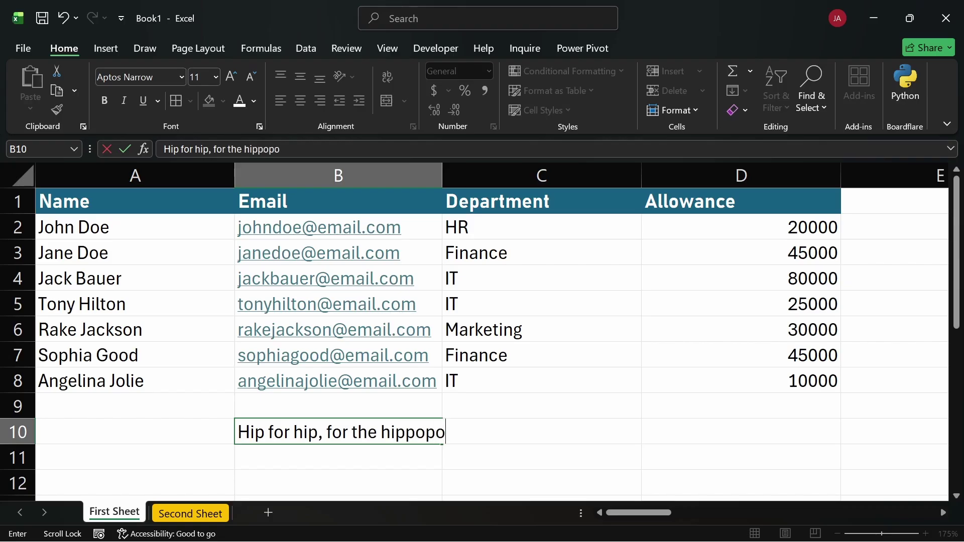
{"action": "type", "text": ", tamus"}
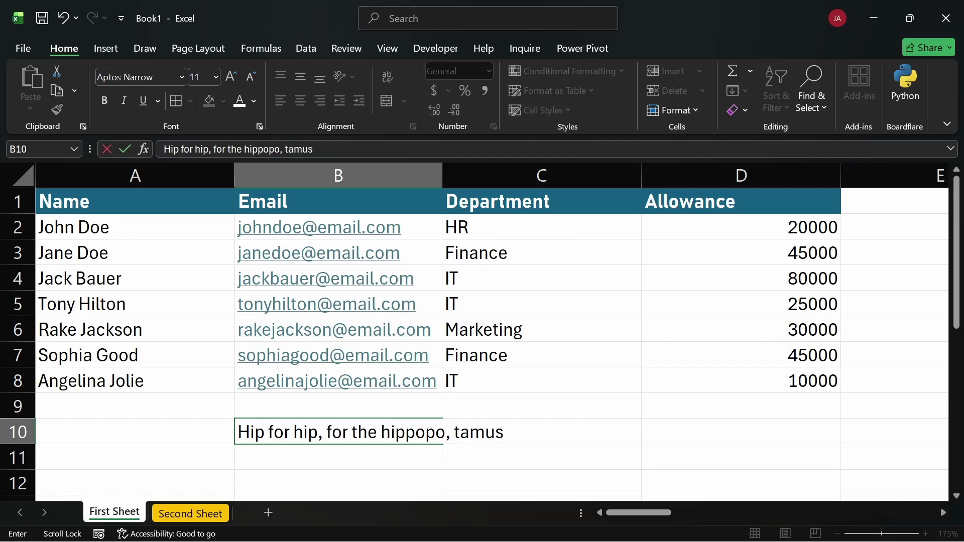
{"action": "type", "text": " for the ..."}
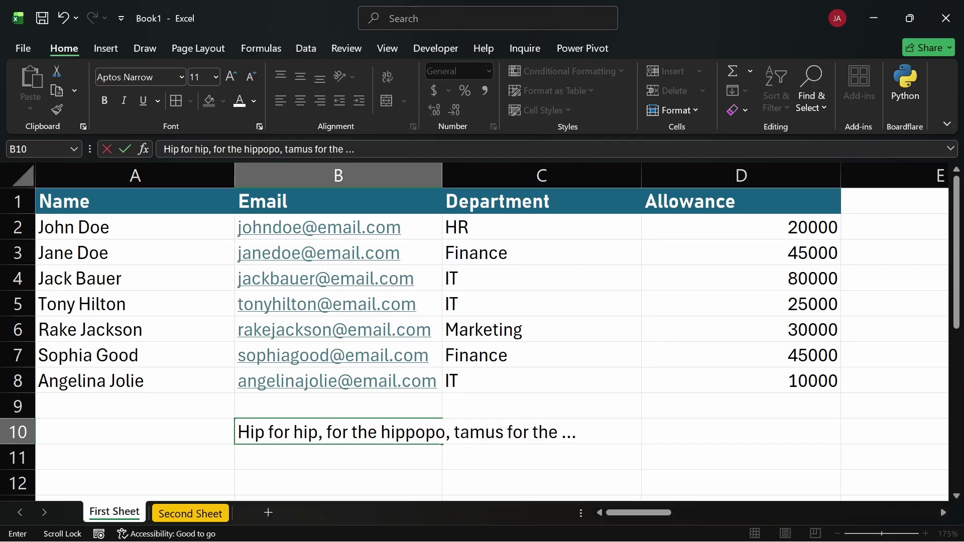
{"action": "key", "text": "ctrl+Return"}
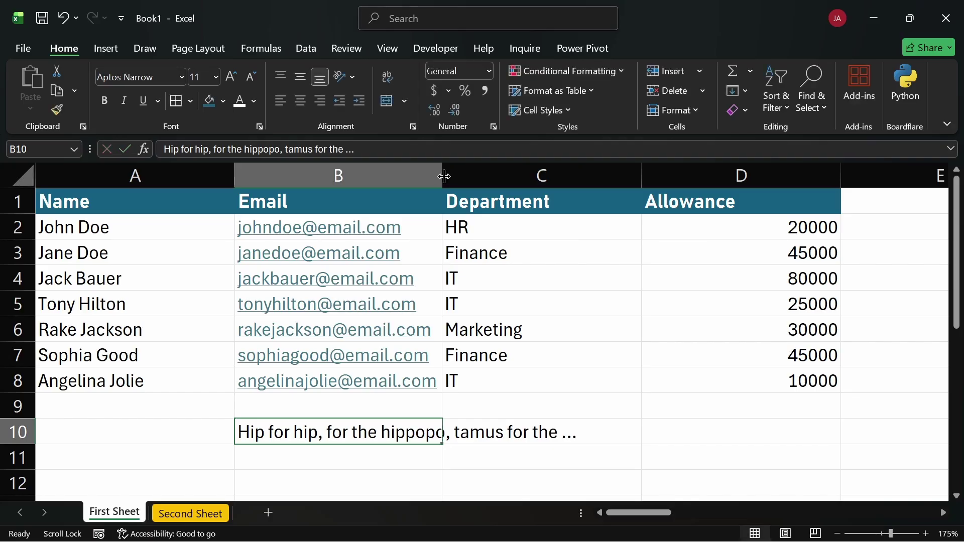
Try AutoFitting column B and wrapping B10's text, then delete the sentence from B10
{"action": "double_click", "coordinate": [443, 175]}
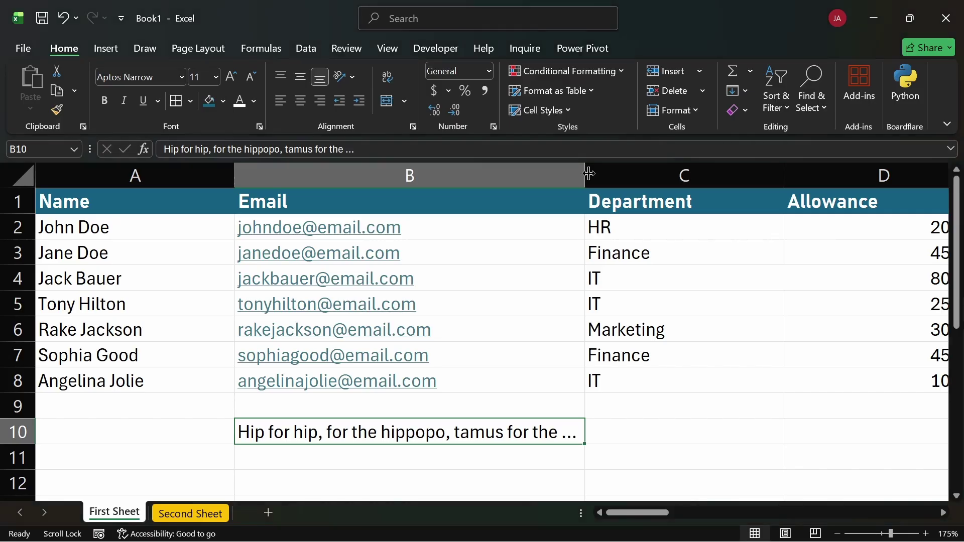
{"action": "key", "text": "ctrl+z"}
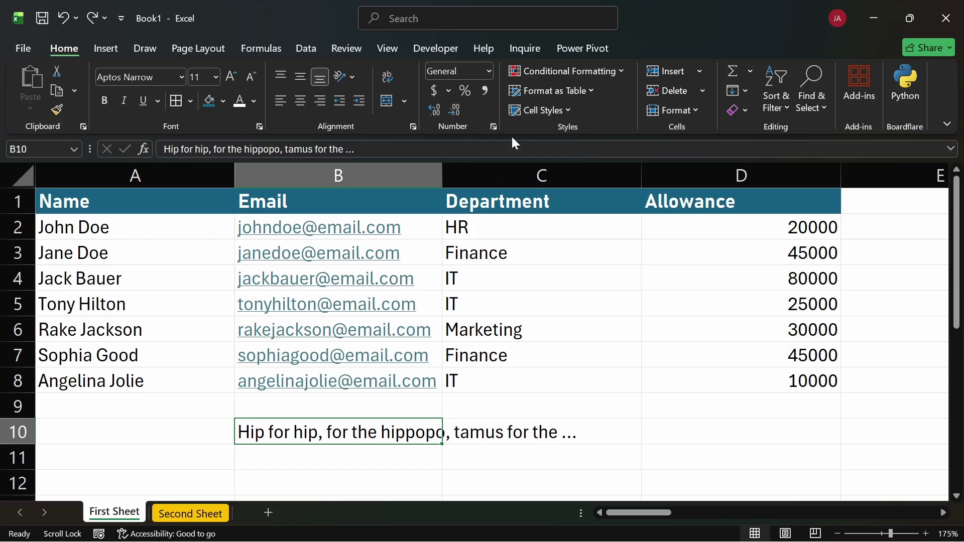
{"action": "left_click", "coordinate": [385, 77]}
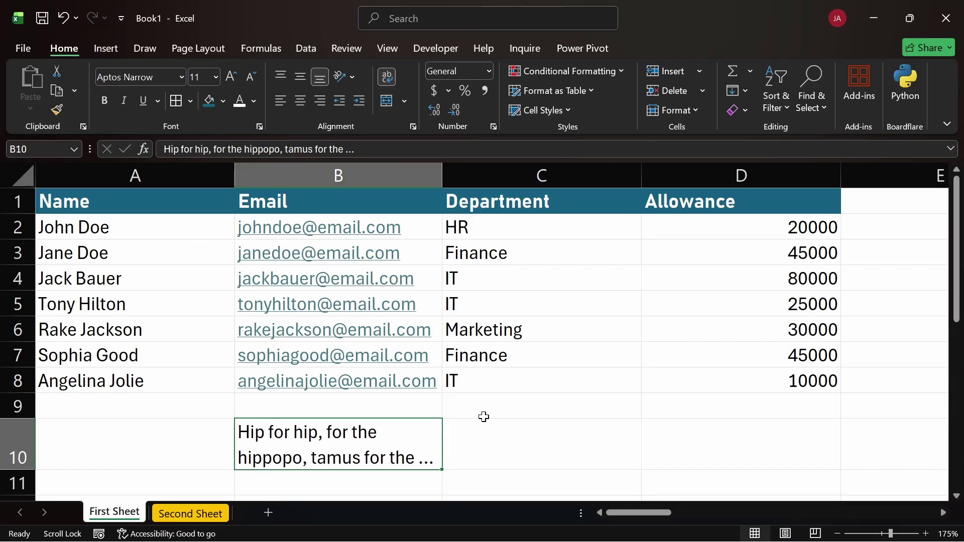
{"action": "key", "text": "Delete"}
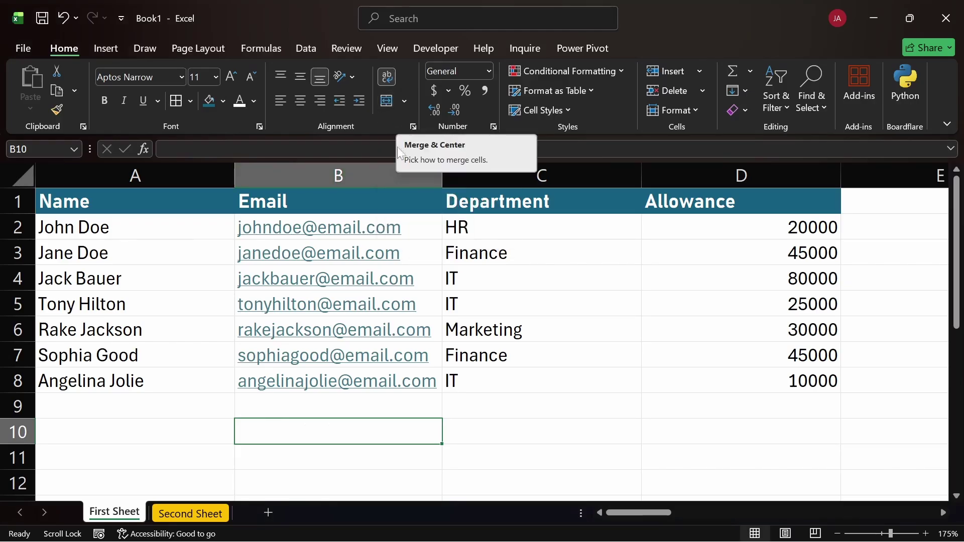
Insert a blank row 1 above the header row and select its cell A1
{"action": "left_click", "coordinate": [17, 201]}
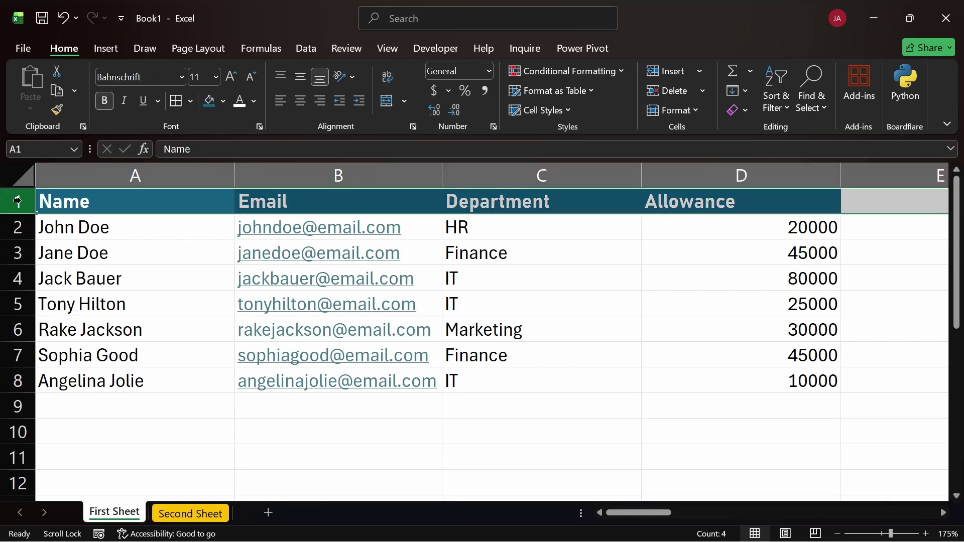
{"action": "key", "text": "ctrl+minus"}
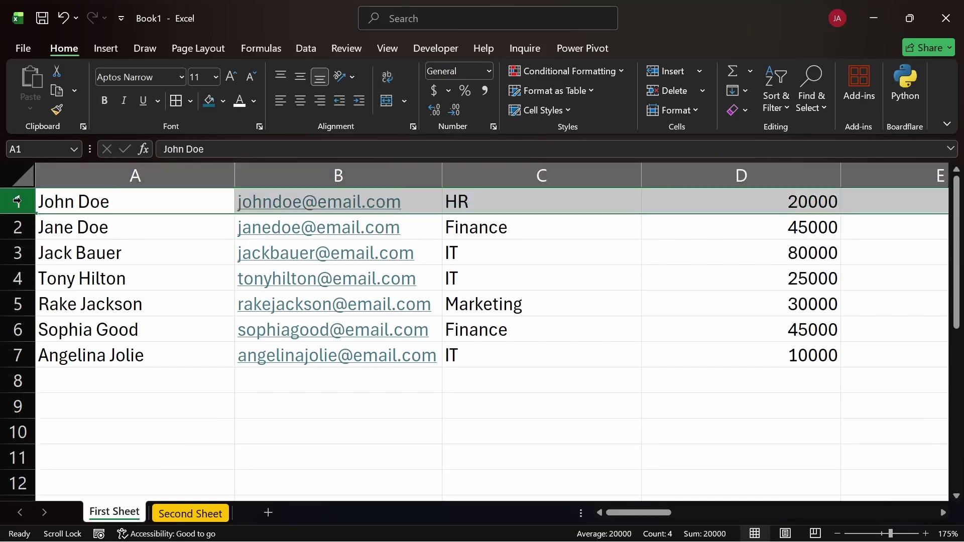
{"action": "key", "text": "ctrl+z"}
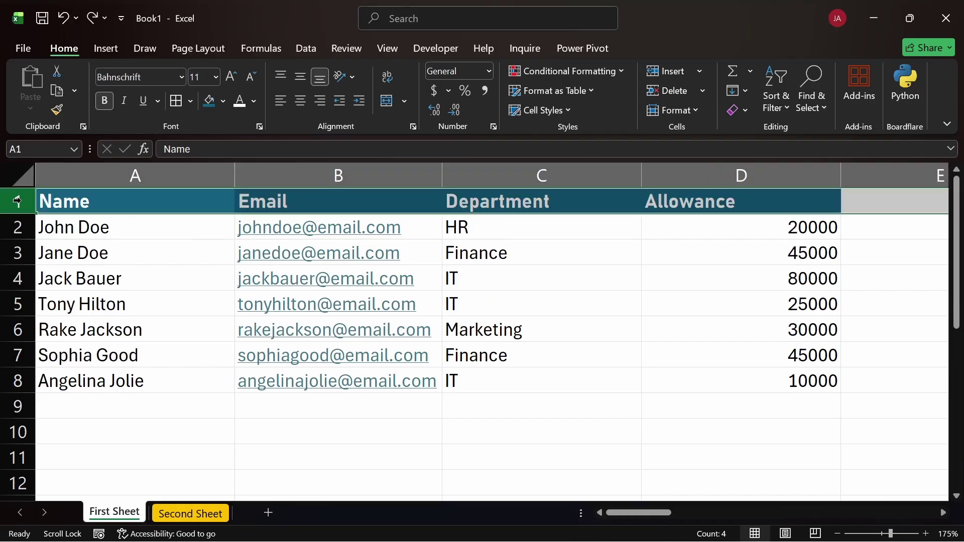
{"action": "key", "text": "ctrl+shift+plus"}
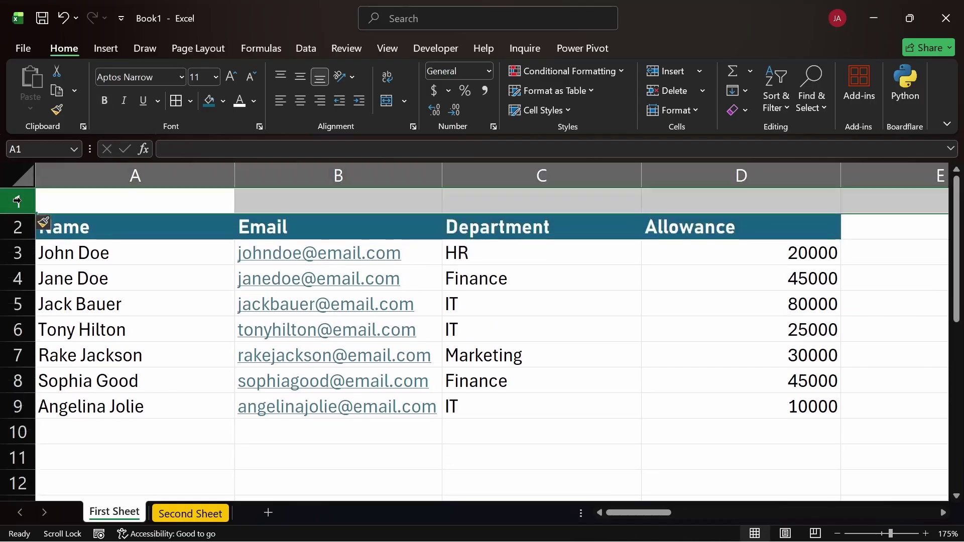
{"action": "left_click", "coordinate": [95, 207]}
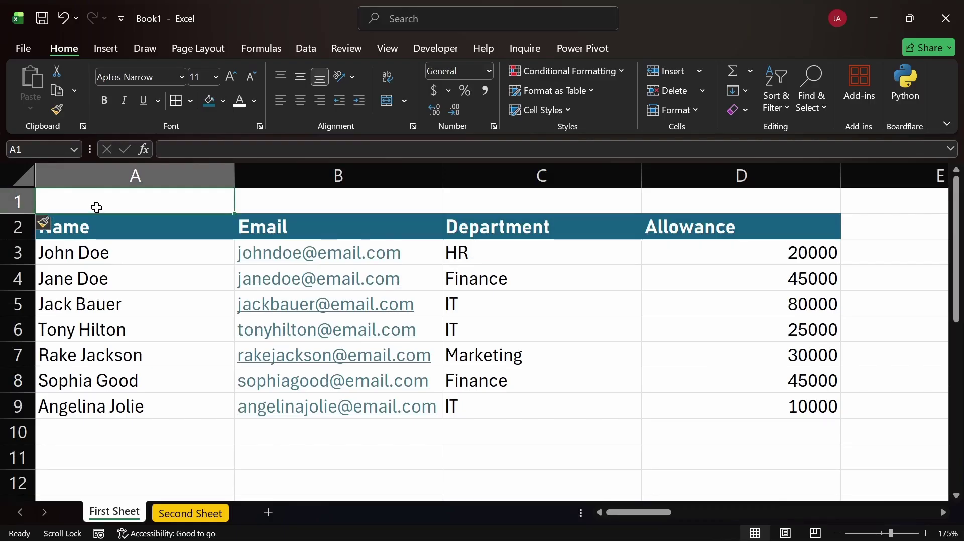
Type 'Random People Departmental' into cell A1, correcting the typos along the way
{"action": "type", "text": "Rando"}
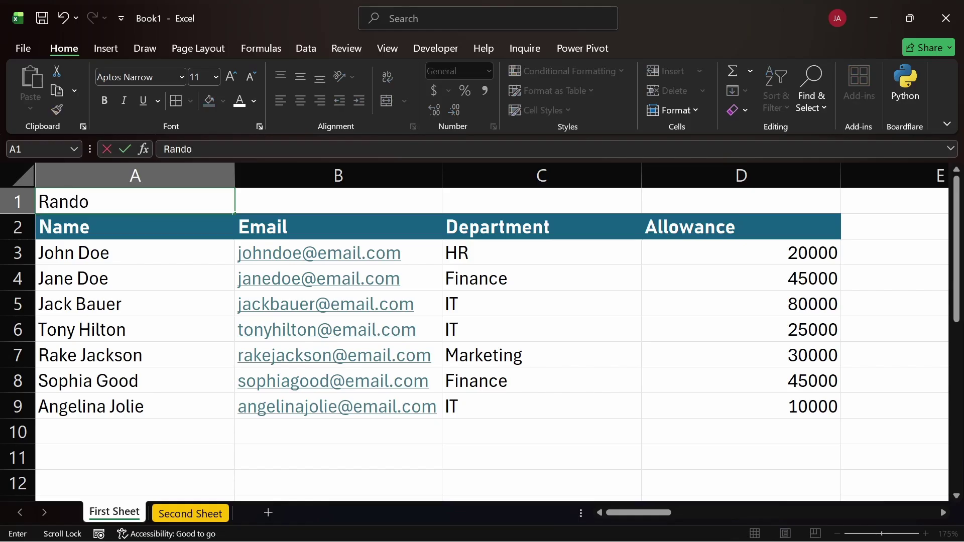
{"action": "type", "text": "me"}
{"action": "key", "text": "BackSpace"}
{"action": "type", "text": "pE"}
{"action": "key", "text": "BackSpace"}
{"action": "key", "text": "BackSpace"}
{"action": "type", "text": "pEOPL"}
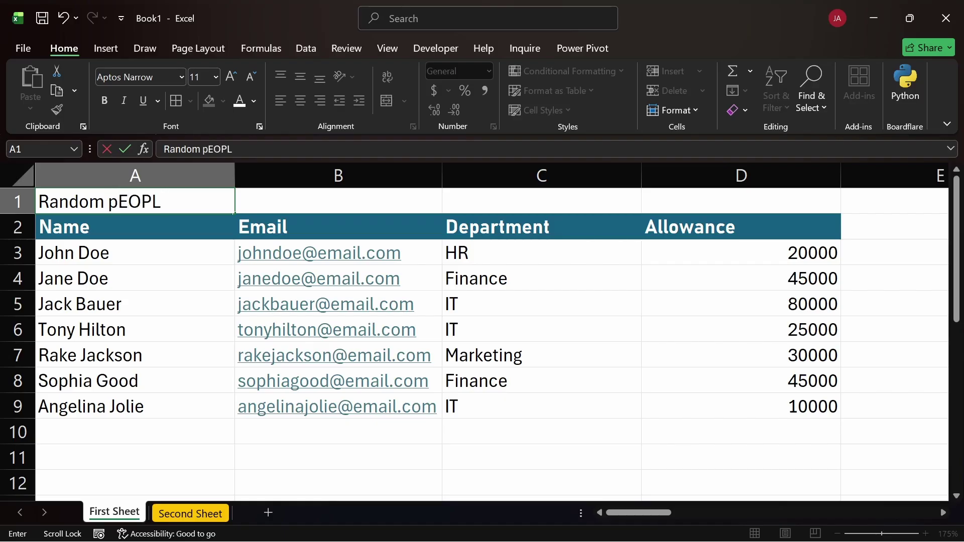
{"action": "key", "text": "BackSpace"}
{"action": "key", "text": "BackSpace"}
{"action": "key", "text": "BackSpace"}
{"action": "key", "text": "BackSpace"}
{"action": "key", "text": "BackSpace"}
{"action": "type", "text": "People Dar"}
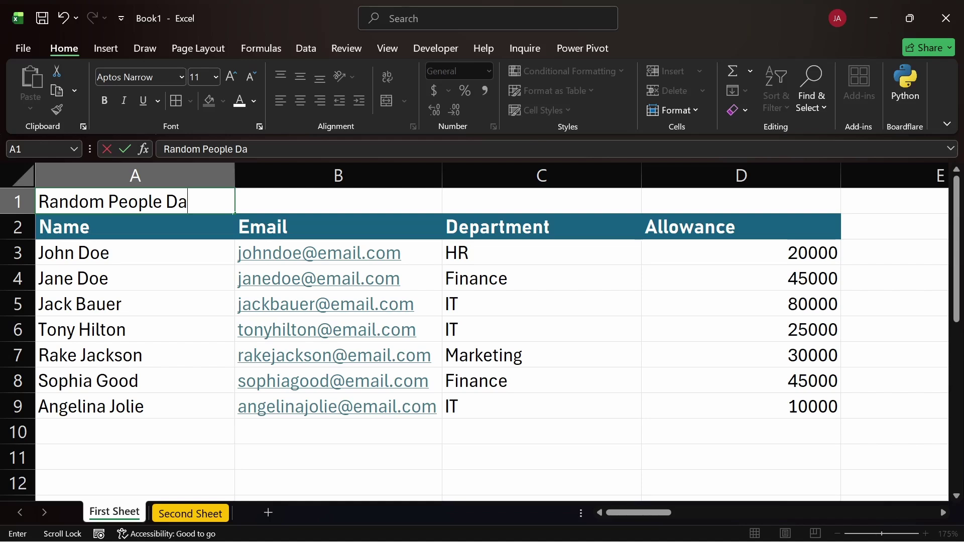
{"action": "key", "text": "BackSpace"}
{"action": "key", "text": "BackSpace"}
{"action": "type", "text": "epar"}
{"action": "key", "text": "BackSpace"}
{"action": "type", "text": "partmental"}
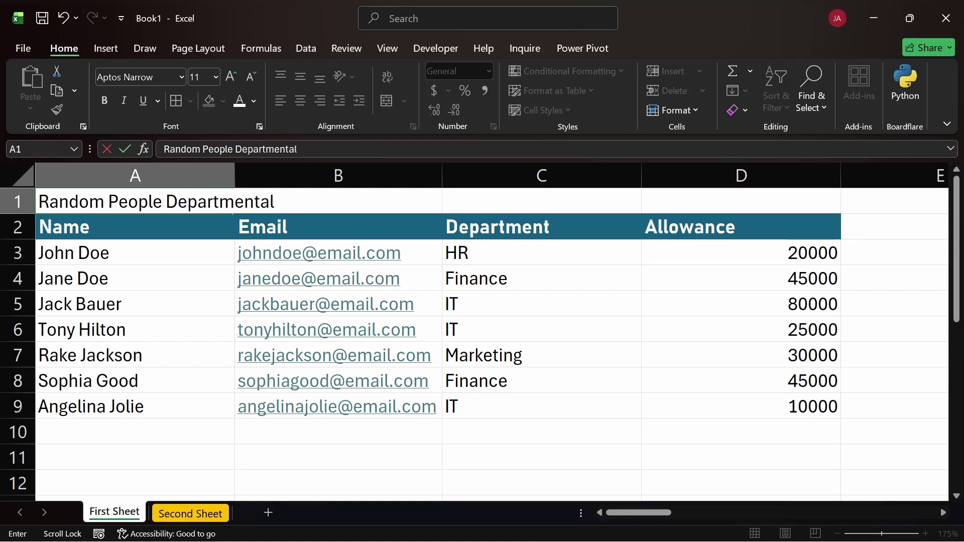
{"action": "type", "text": " DATA"}
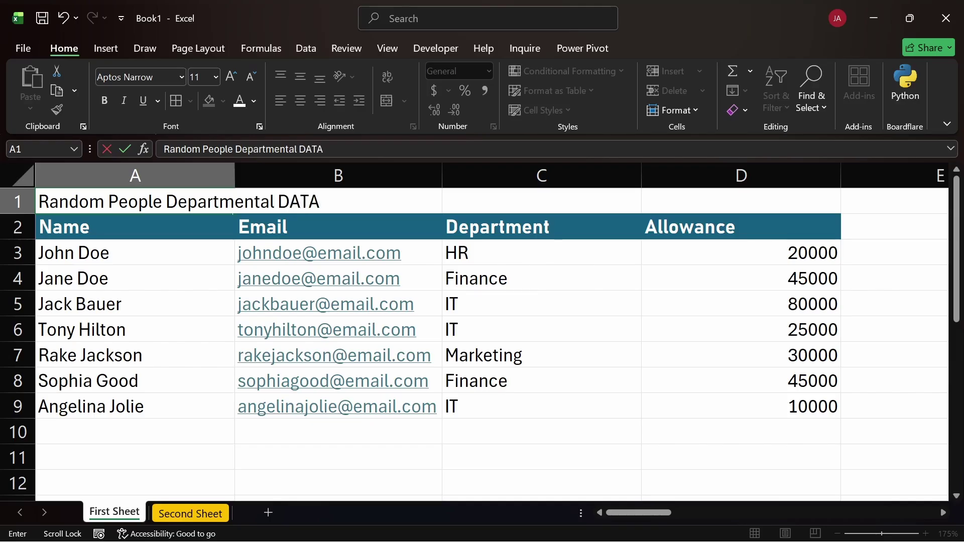
Finish the A1 title with 'Data (RPD Data)', fixing the letters inside the abbreviation
{"action": "key", "text": "BackSpace"}
{"action": "key", "text": "BackSpace"}
{"action": "key", "text": "BackSpace"}
{"action": "type", "text": "ata"}
{"action": "type", "text": " ("}
{"action": "type", "text": "r"}
{"action": "key", "text": "BackSpace"}
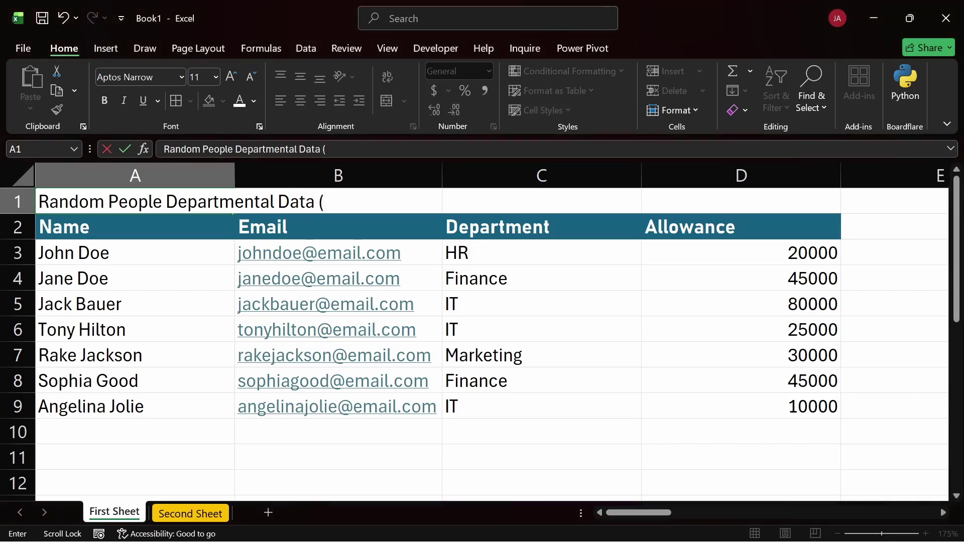
{"action": "type", "text": "RPDD)"}
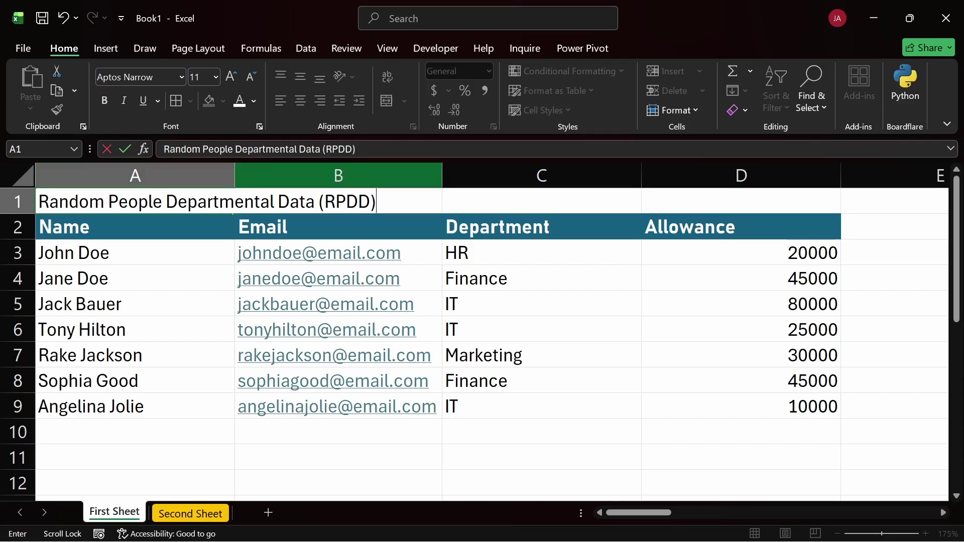
{"action": "left_click", "coordinate": [346, 201]}
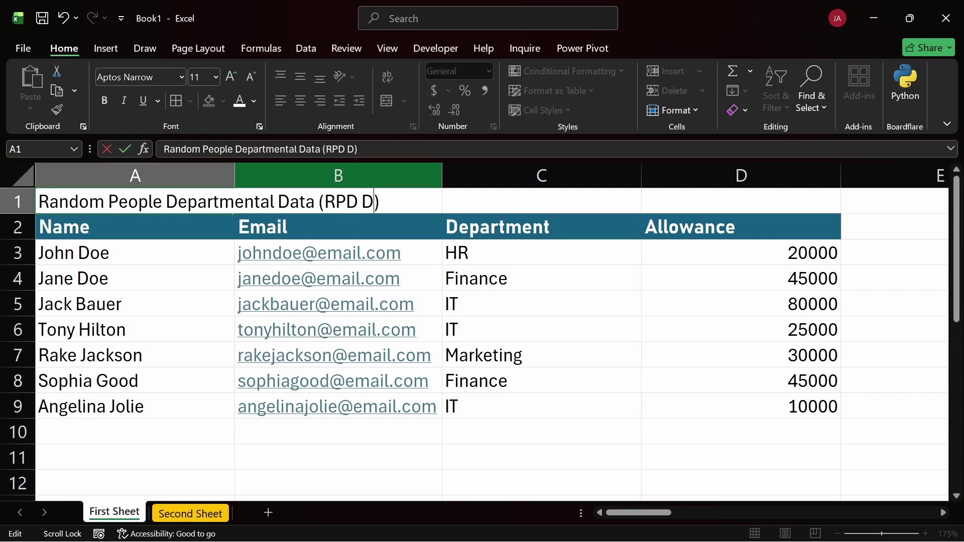
{"action": "key", "text": "Right"}
{"action": "type", "text": "ATA"}
{"action": "key", "text": "BackSpace"}
{"action": "key", "text": "BackSpace"}
{"action": "key", "text": "BackSpace"}
{"action": "type", "text": "atat"}
{"action": "key", "text": "BackSpace"}
{"action": "key", "text": "Return"}
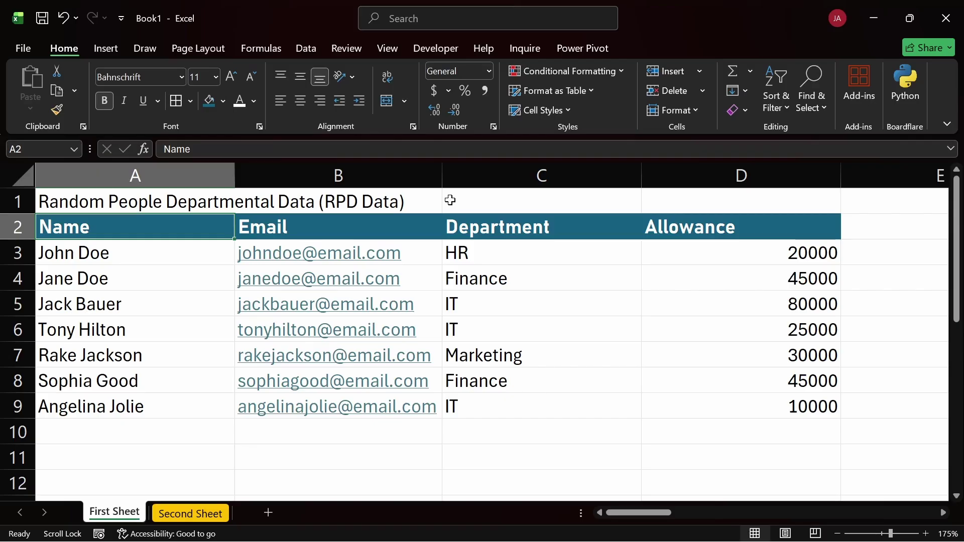
{"action": "left_click_drag", "start_coordinate": [136, 201], "coordinate": [759, 195]}
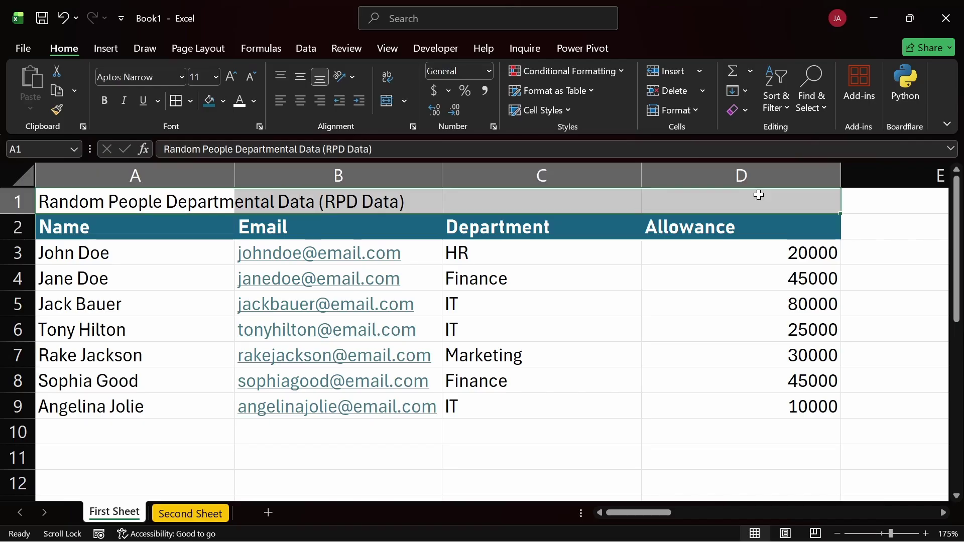
{"action": "left_click", "coordinate": [758, 195]}
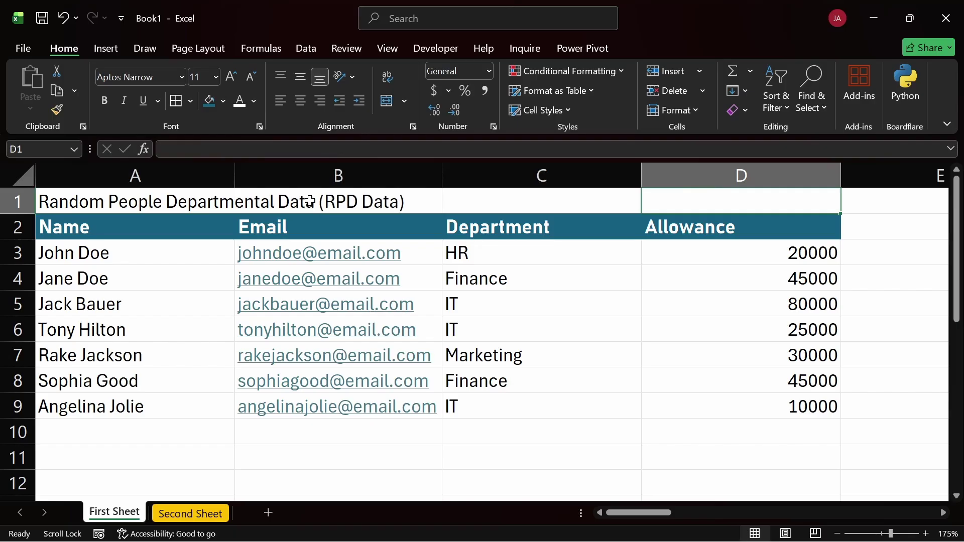
{"action": "left_click", "coordinate": [310, 201]}
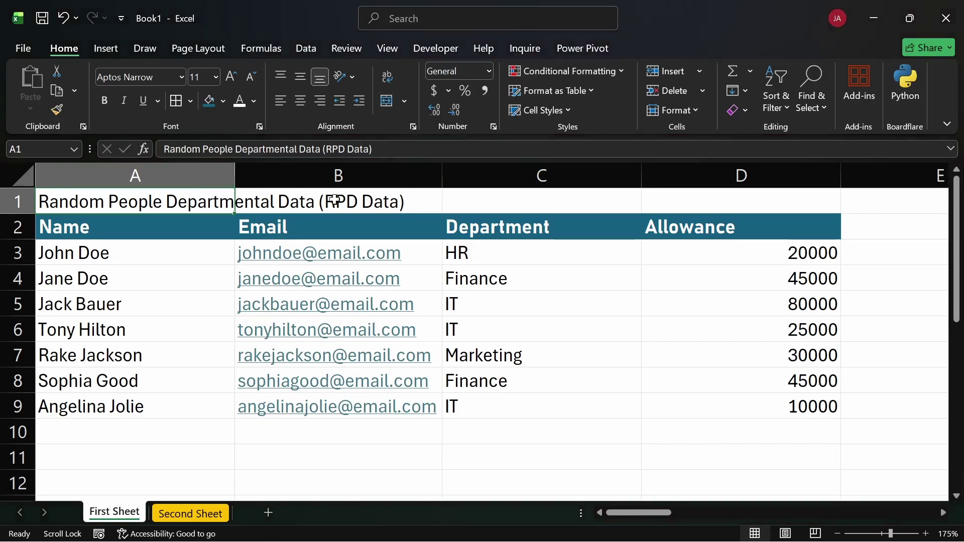
{"action": "left_click_drag", "start_coordinate": [740, 195], "coordinate": [93, 204]}
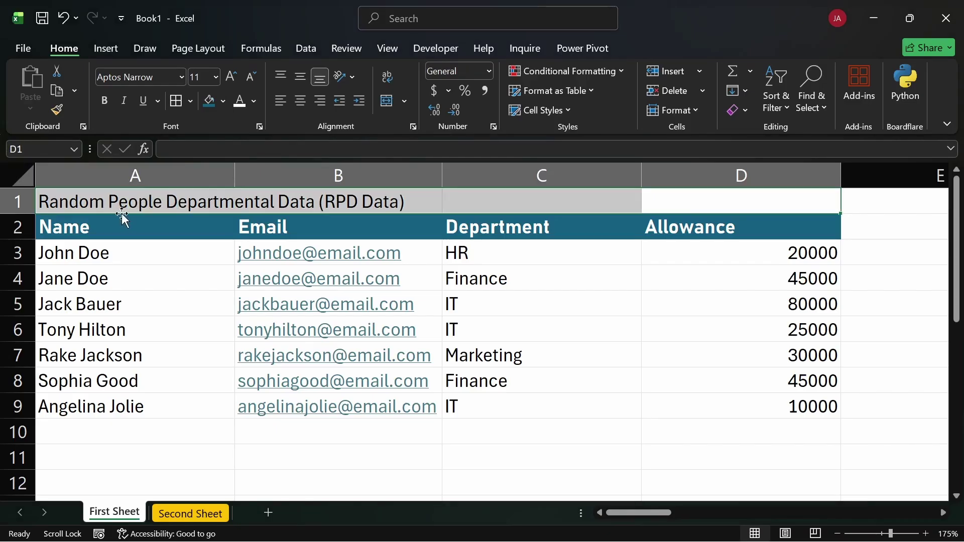
{"action": "left_click", "coordinate": [146, 201]}
{"action": "left_click_drag", "start_coordinate": [148, 201], "coordinate": [732, 200]}
{"action": "left_click", "coordinate": [729, 201]}
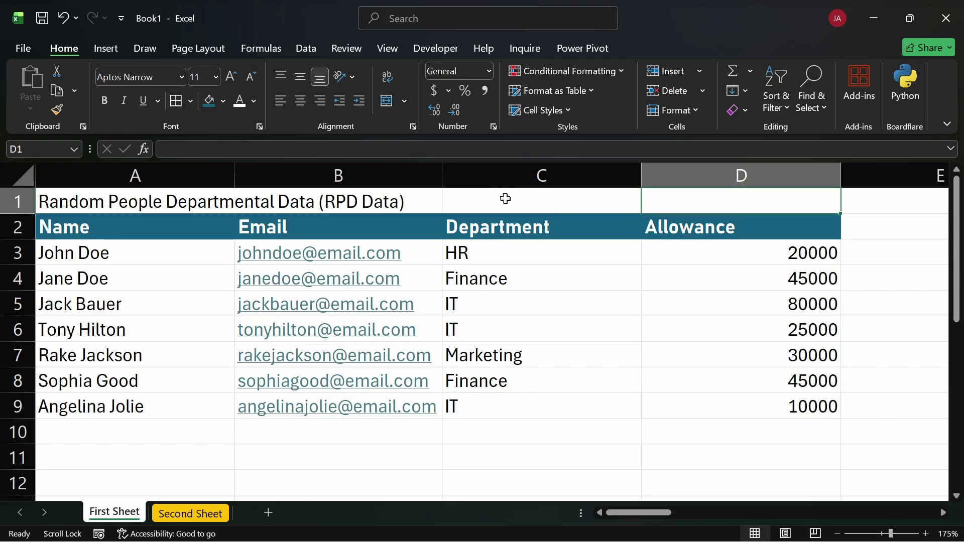
{"action": "left_click", "coordinate": [156, 204]}
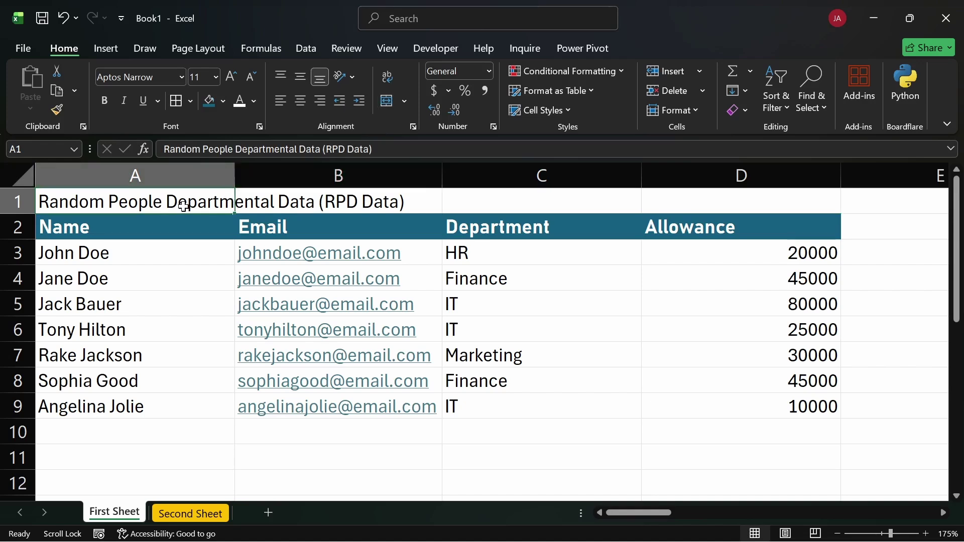
{"action": "left_click_drag", "start_coordinate": [184, 206], "coordinate": [710, 200]}
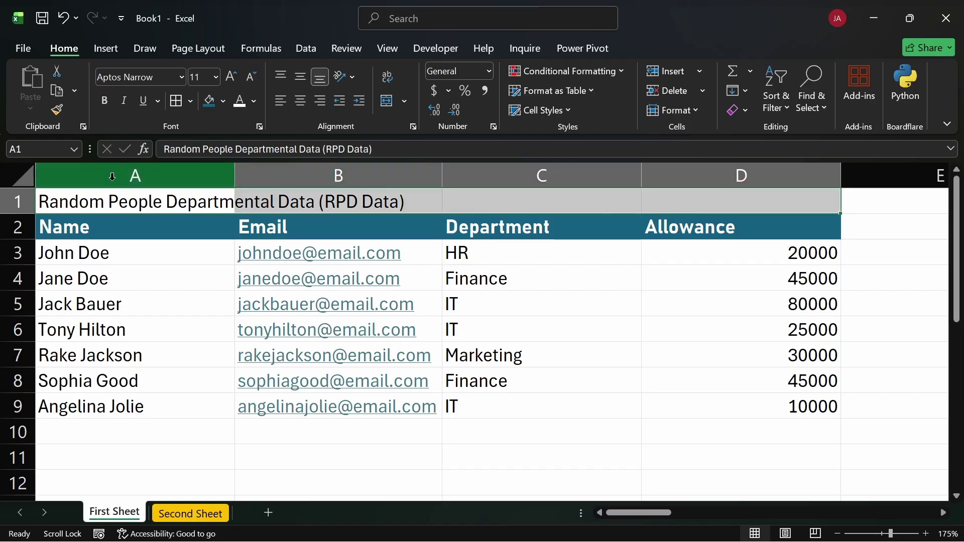
Merge and centre the title across cells A1 to D1
{"action": "left_click", "coordinate": [389, 101]}
{"action": "left_click", "coordinate": [620, 348]}
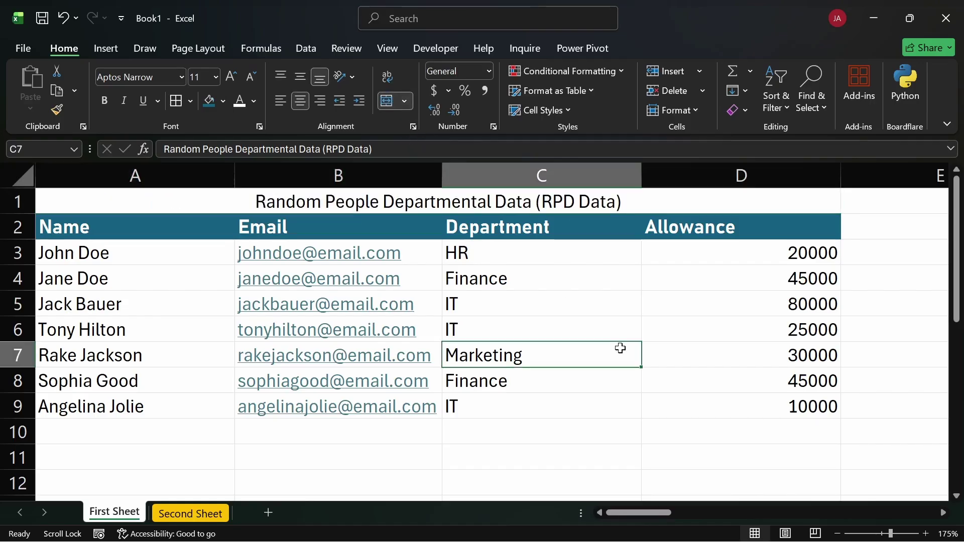
{"action": "double_click", "coordinate": [654, 211]}
{"action": "double_click", "coordinate": [661, 203]}
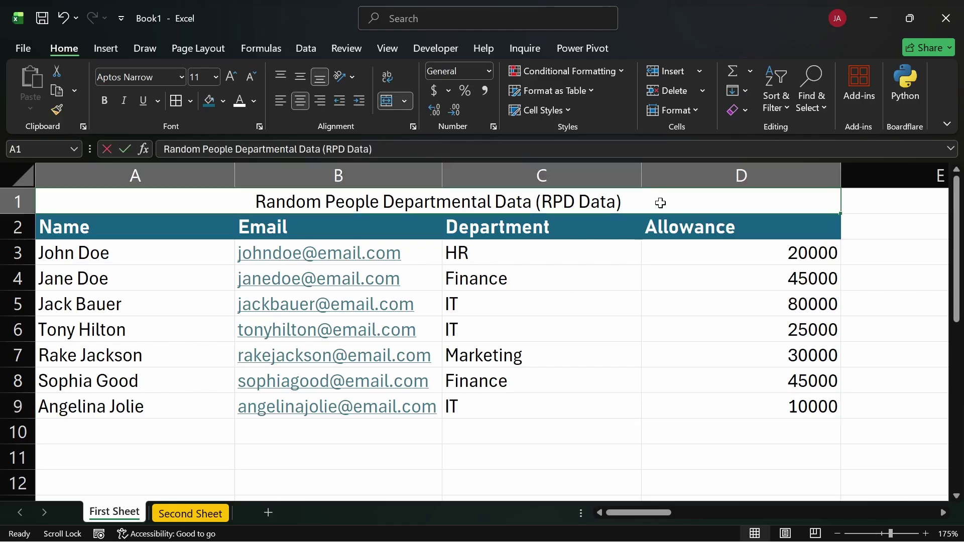
{"action": "left_click", "coordinate": [732, 338]}
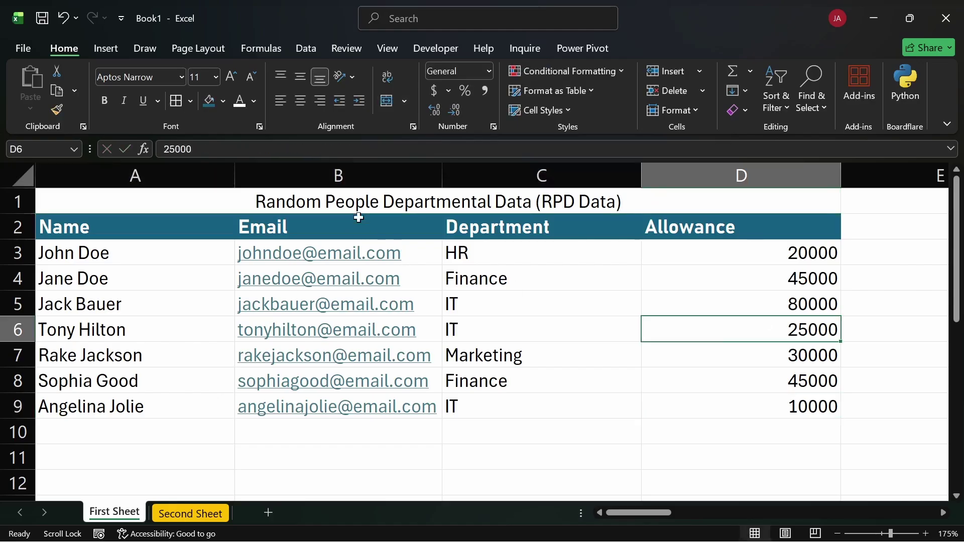
{"action": "left_click", "coordinate": [448, 204]}
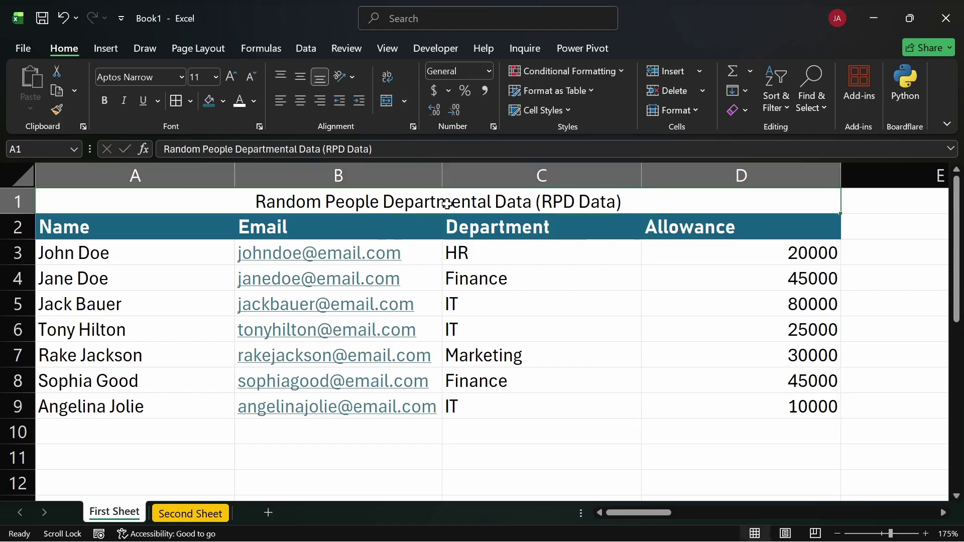
Give the merged title cell a light blue fill after trying grey shades
{"action": "left_click", "coordinate": [222, 101]}
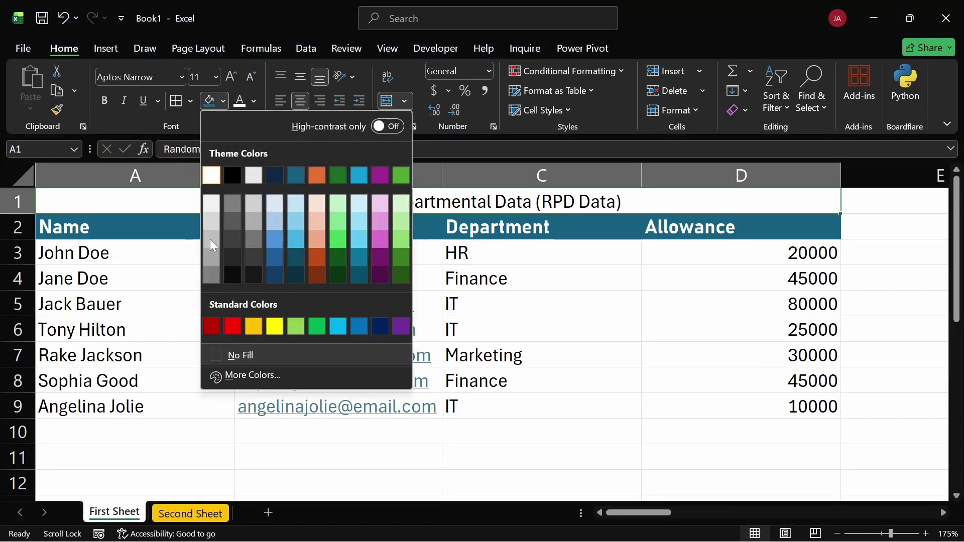
{"action": "left_click", "coordinate": [213, 276]}
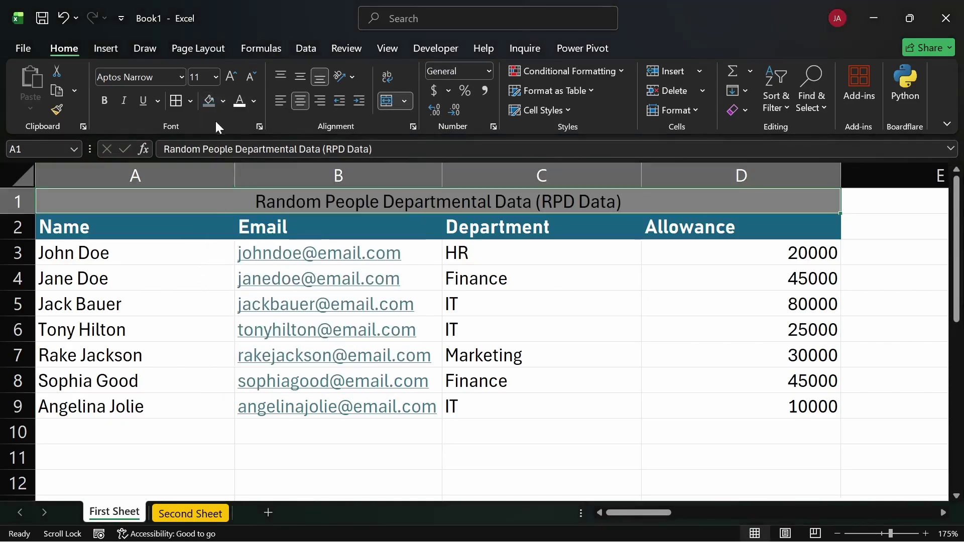
{"action": "left_click", "coordinate": [221, 96]}
{"action": "left_click", "coordinate": [215, 205]}
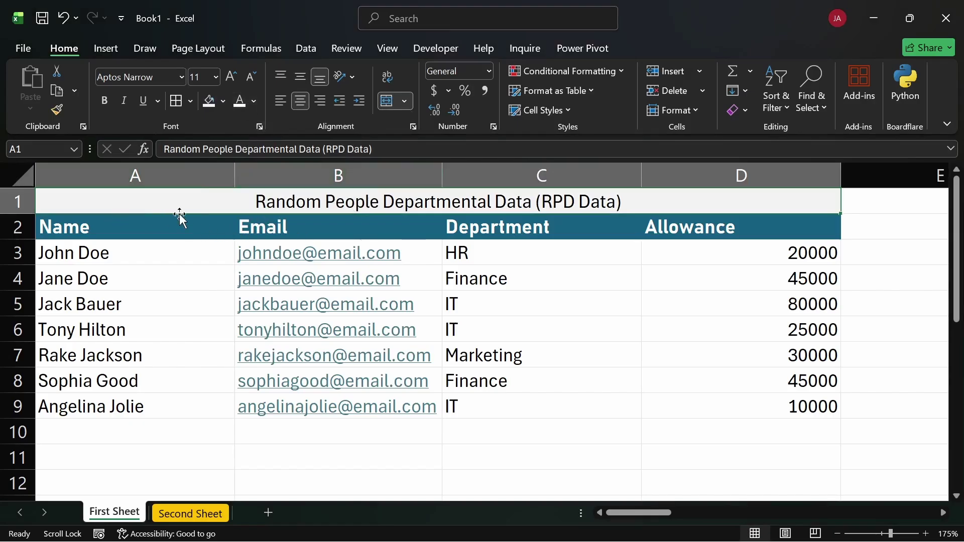
{"action": "left_click", "coordinate": [224, 101]}
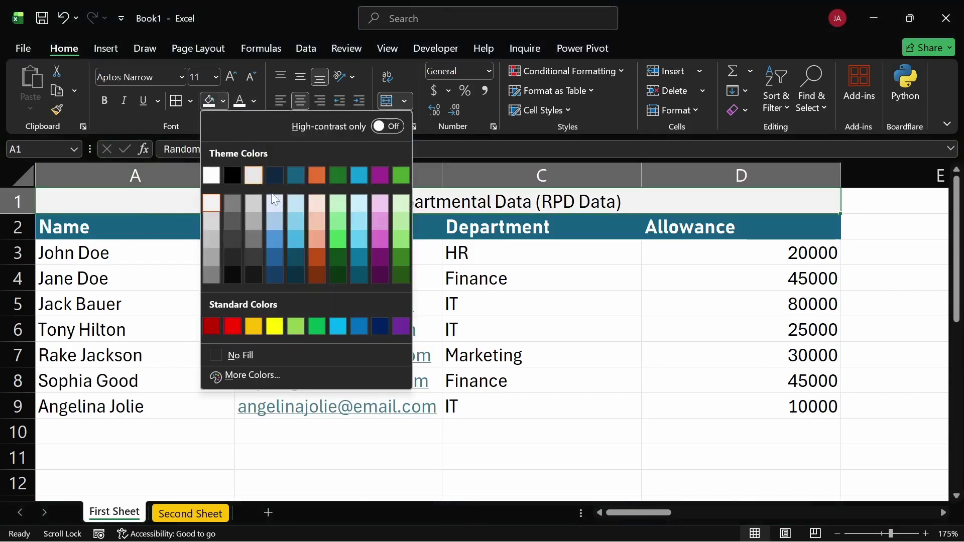
{"action": "left_click", "coordinate": [293, 196]}
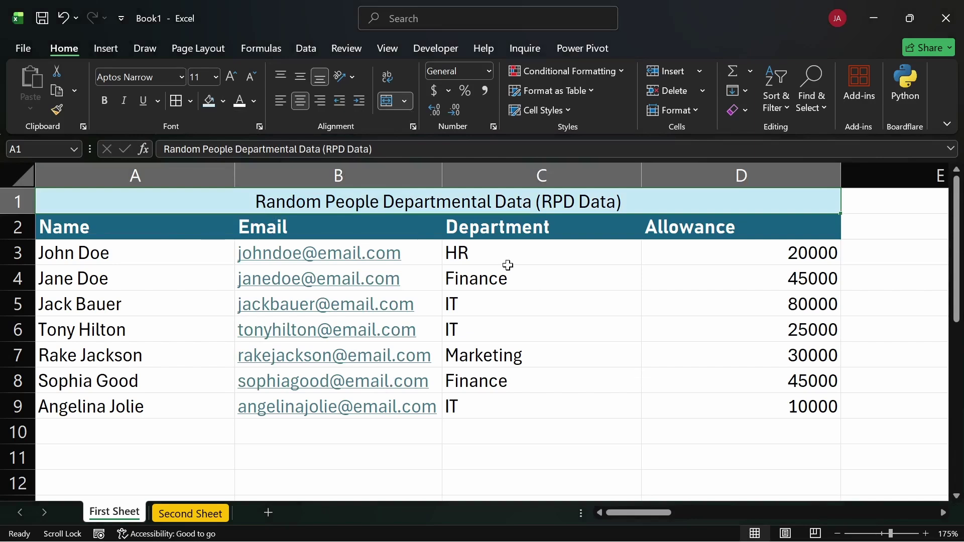
{"action": "left_click", "coordinate": [577, 312]}
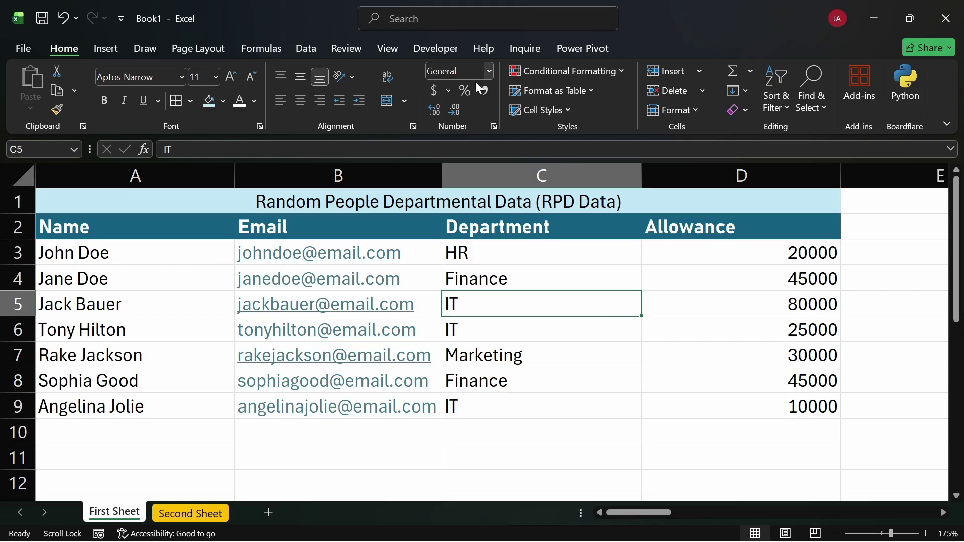
{"action": "left_click", "coordinate": [489, 73]}
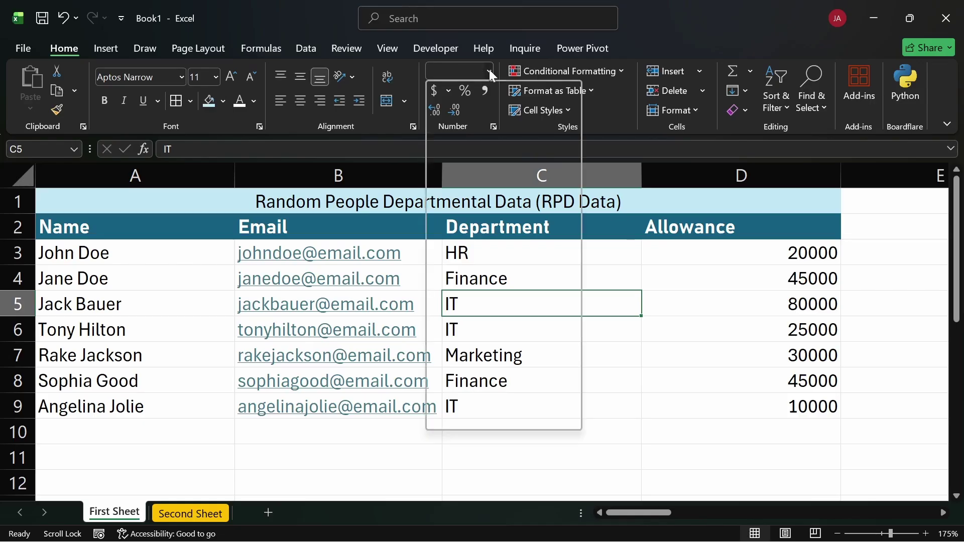
{"action": "scroll", "coordinate": [502, 322], "scroll_direction": "down", "scroll_amount": 2}
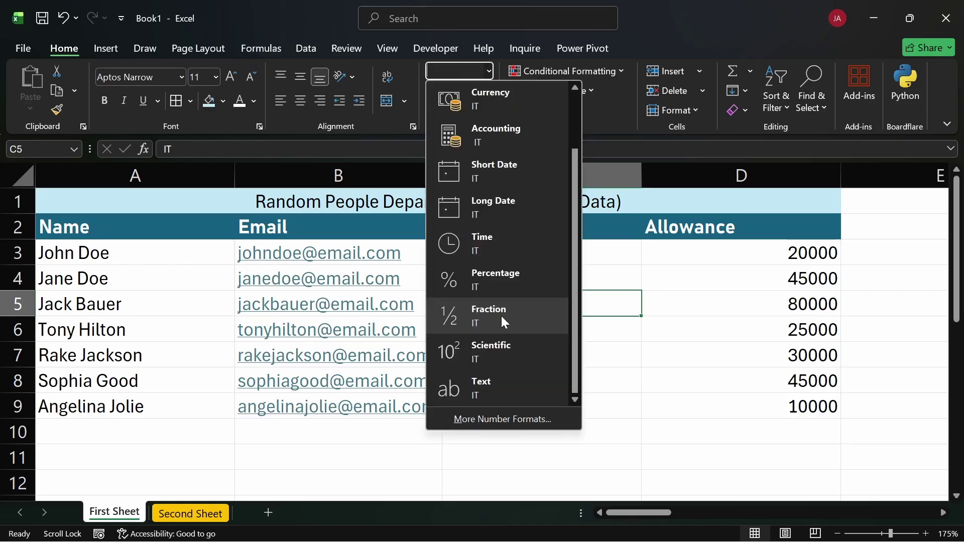
{"action": "scroll", "coordinate": [483, 237], "scroll_direction": "up", "scroll_amount": 2}
{"action": "scroll", "coordinate": [483, 301], "scroll_direction": "down", "scroll_amount": 2}
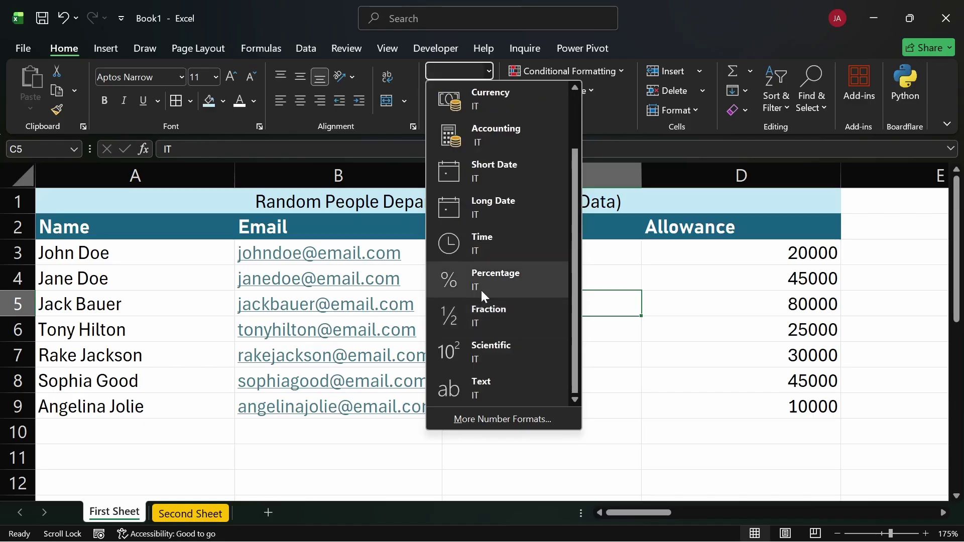
{"action": "left_click", "coordinate": [713, 249]}
{"action": "left_click_drag", "start_coordinate": [713, 249], "coordinate": [714, 396]}
{"action": "left_click", "coordinate": [688, 254]}
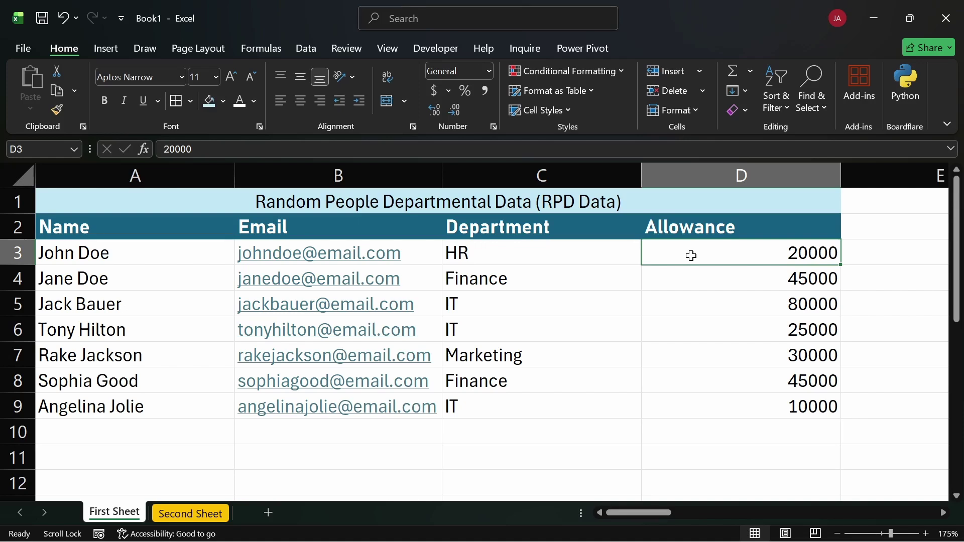
{"action": "left_click_drag", "start_coordinate": [691, 254], "coordinate": [691, 406]}
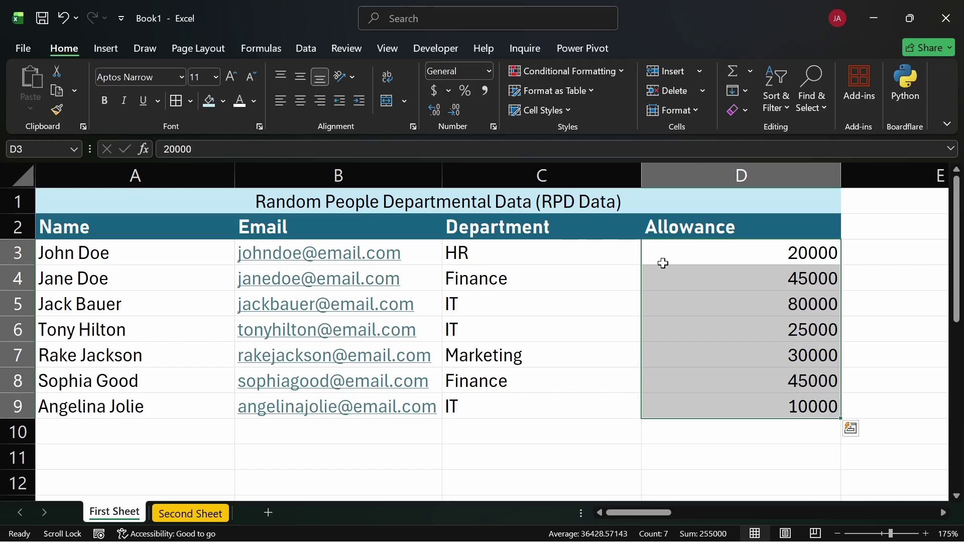
{"action": "left_click", "coordinate": [779, 296]}
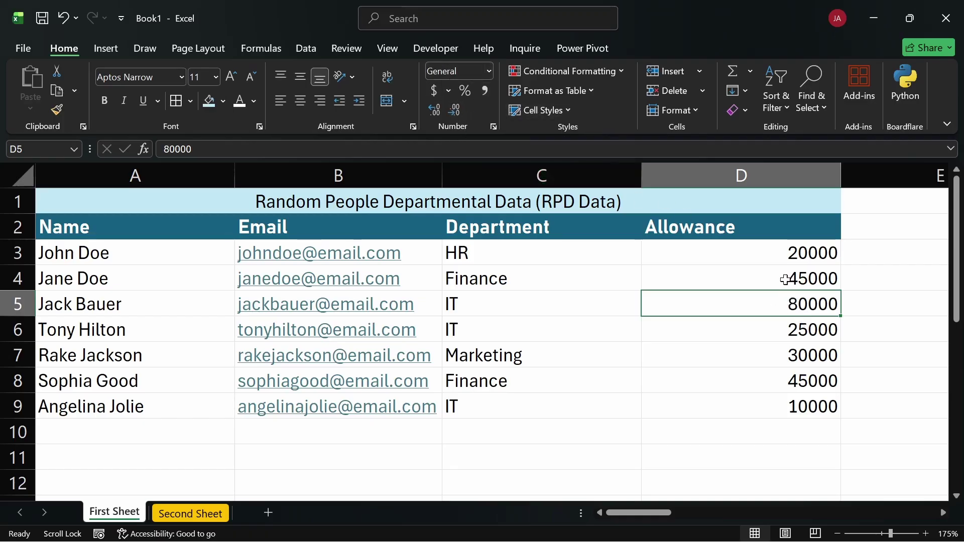
{"action": "left_click_drag", "start_coordinate": [758, 251], "coordinate": [745, 404]}
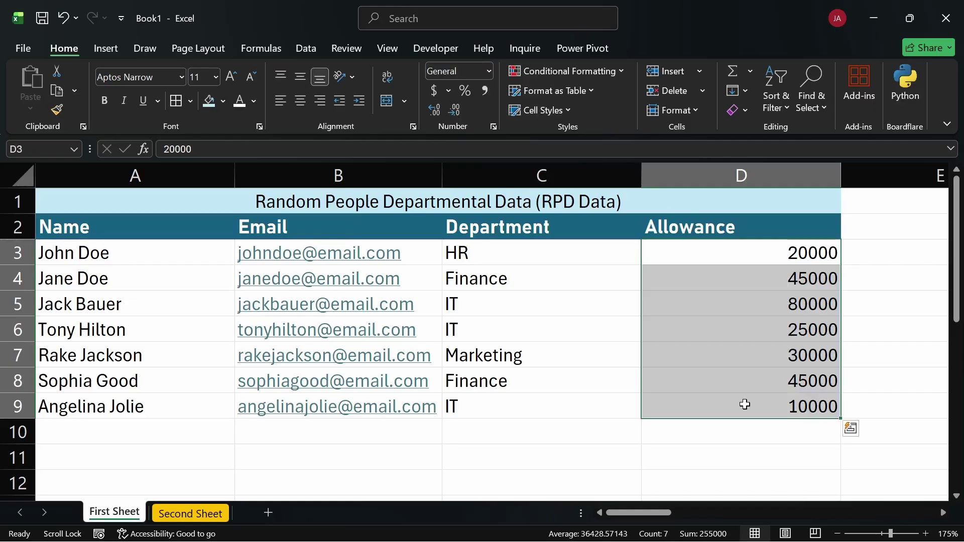
{"action": "left_click", "coordinate": [724, 252]}
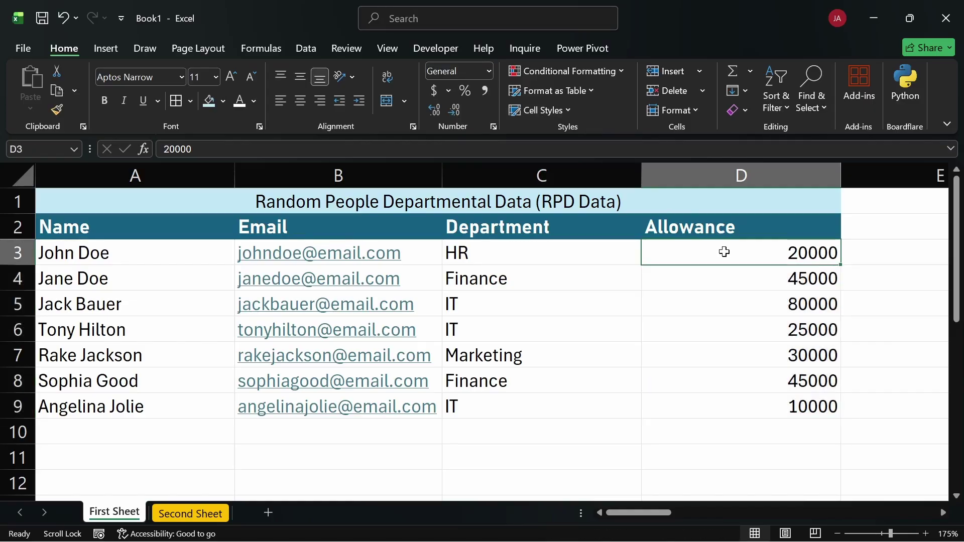
{"action": "key", "text": "ctrl+shift+Down"}
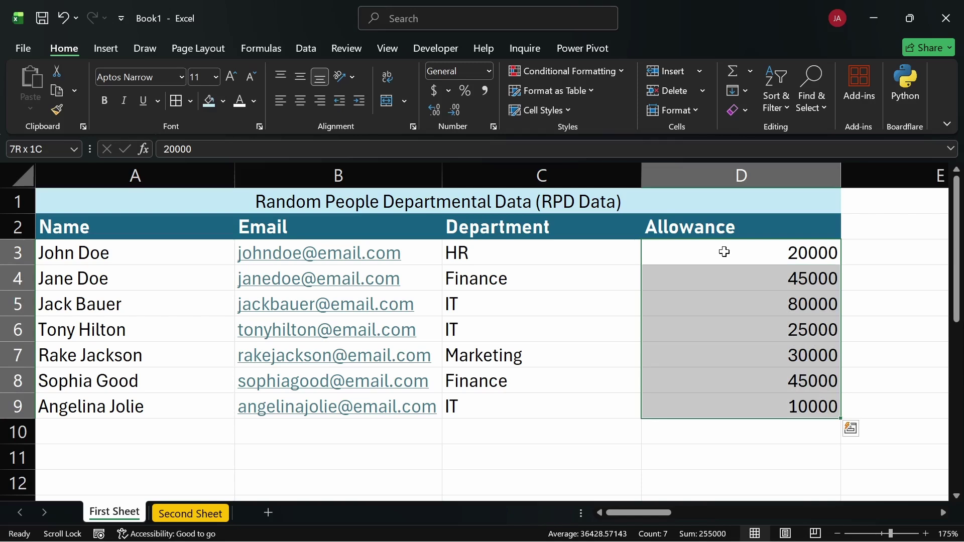
{"action": "left_click", "coordinate": [724, 252]}
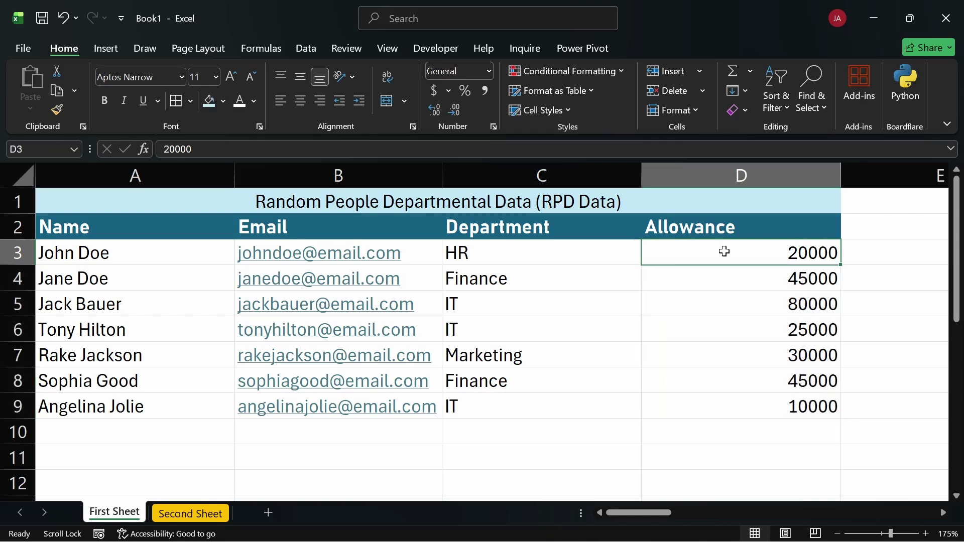
{"action": "key", "text": "ctrl+shift+Down"}
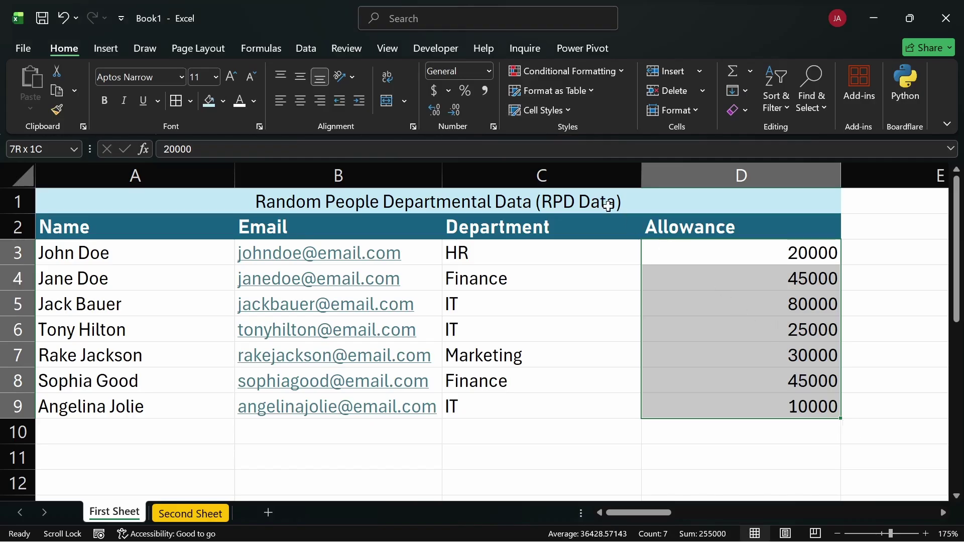
Apply comma style to Allowance D3:D9 with no decimals, so values read 20,000 through 10,000
{"action": "left_click", "coordinate": [484, 93]}
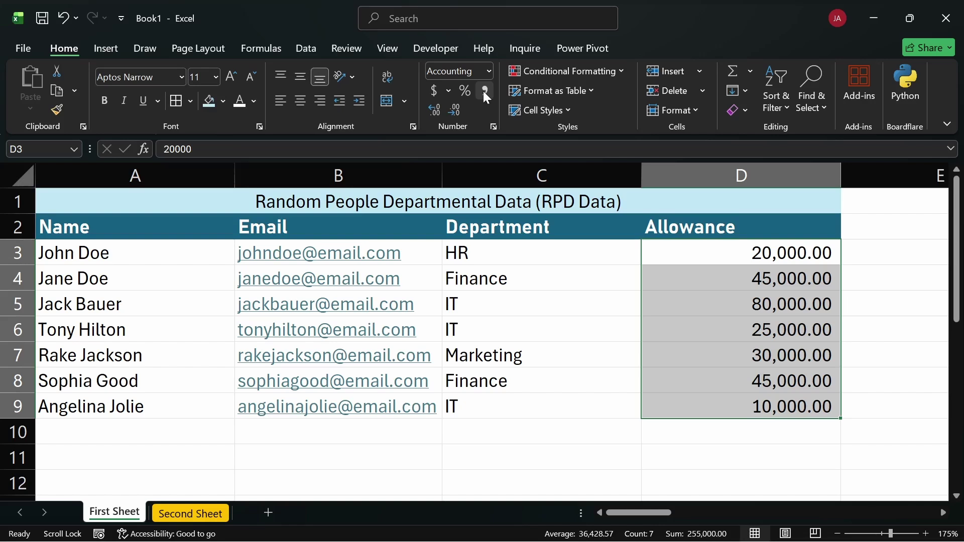
{"action": "left_click", "coordinate": [452, 110]}
{"action": "left_click", "coordinate": [452, 109]}
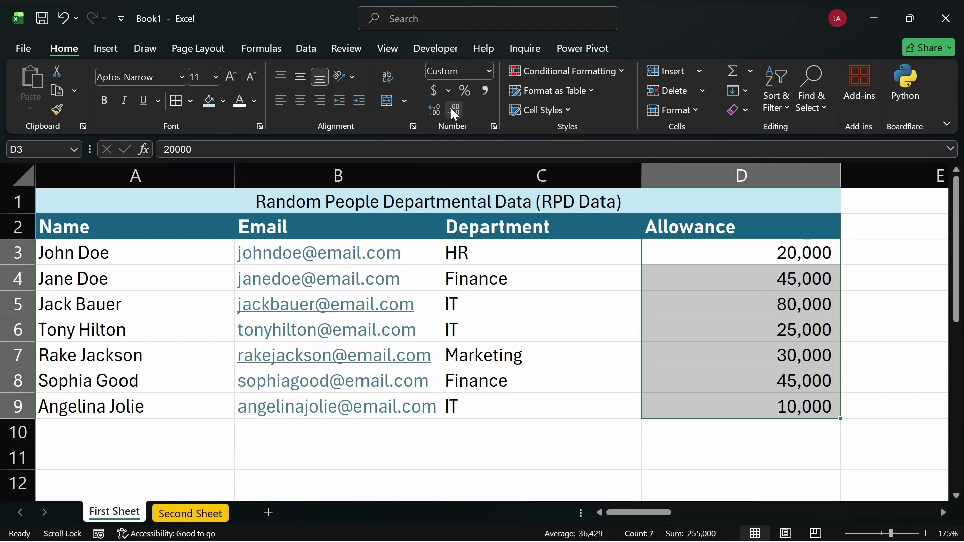
{"action": "left_click", "coordinate": [436, 111]}
{"action": "left_click", "coordinate": [436, 110]}
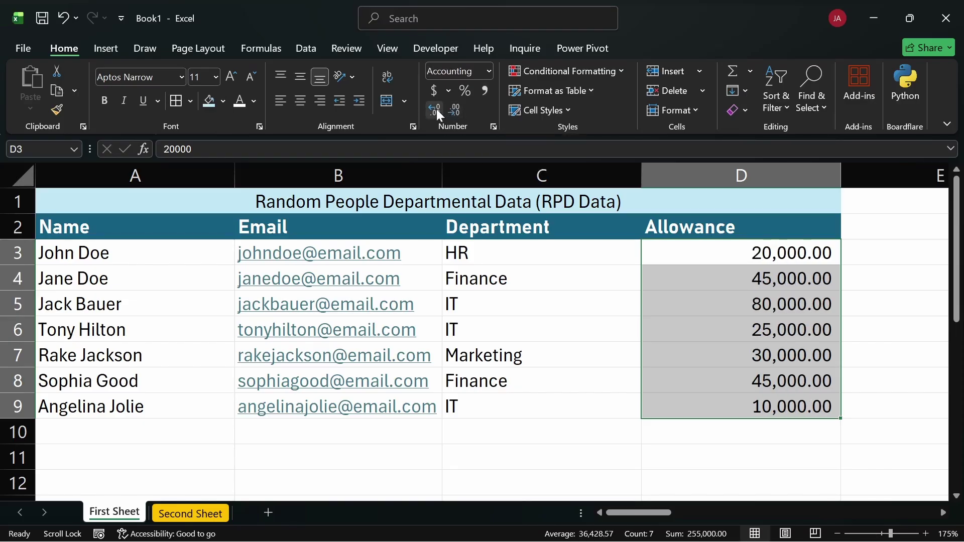
{"action": "left_click", "coordinate": [456, 110]}
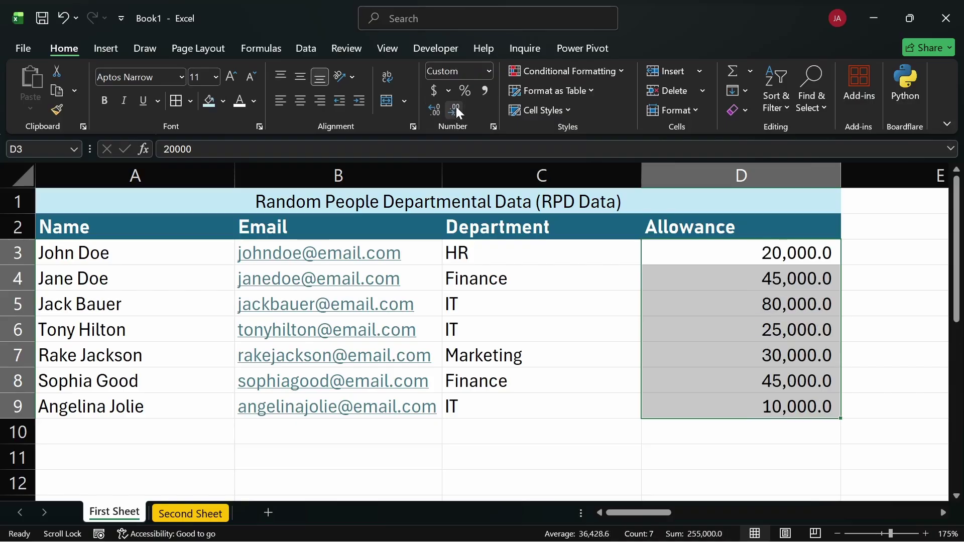
{"action": "left_click", "coordinate": [456, 110]}
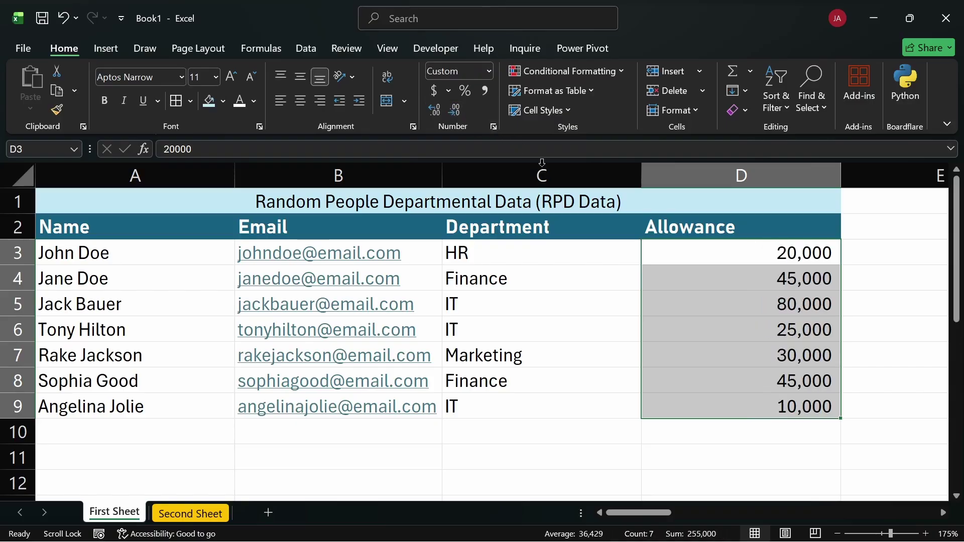
{"action": "left_click", "coordinate": [765, 458]}
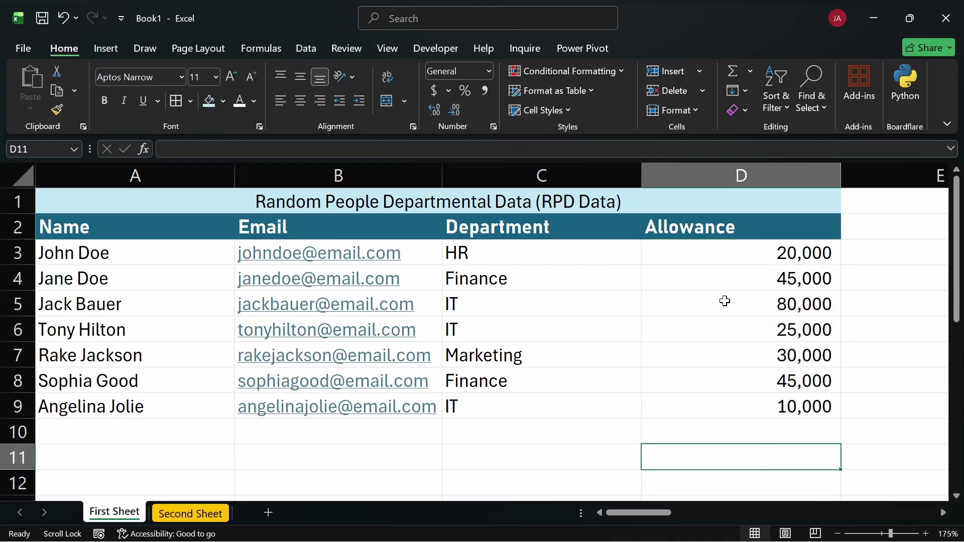
{"action": "left_click_drag", "start_coordinate": [716, 254], "coordinate": [729, 401]}
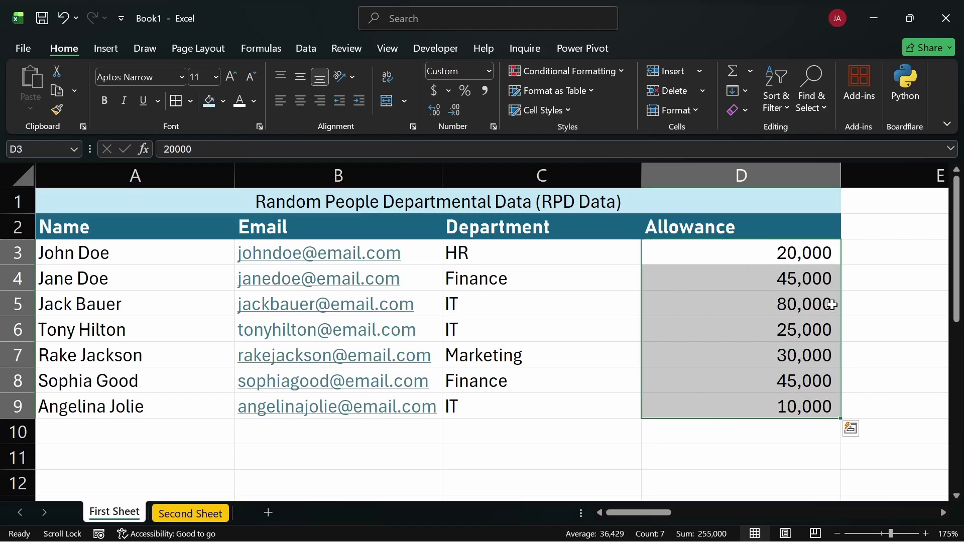
{"action": "left_click", "coordinate": [871, 292]}
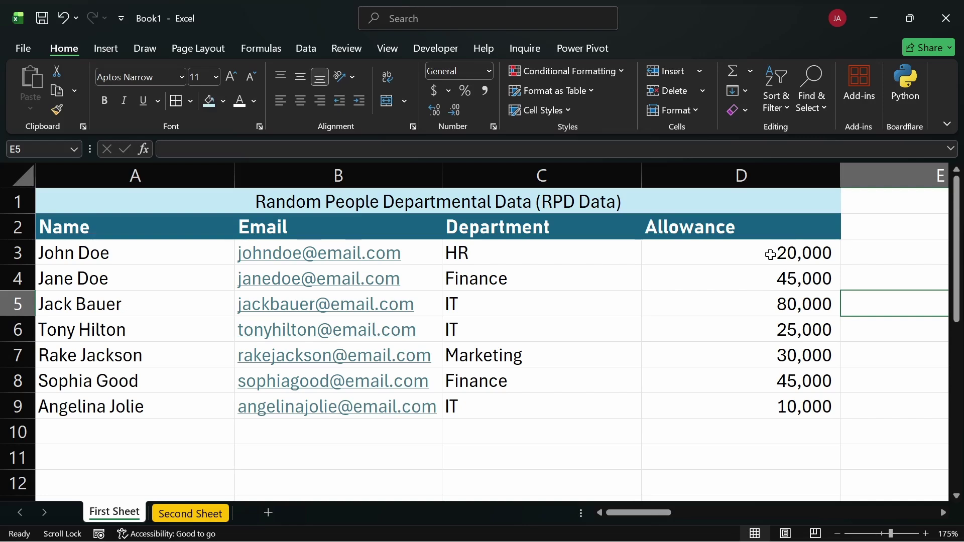
{"action": "left_click", "coordinate": [770, 254]}
{"action": "double_click", "coordinate": [767, 250]}
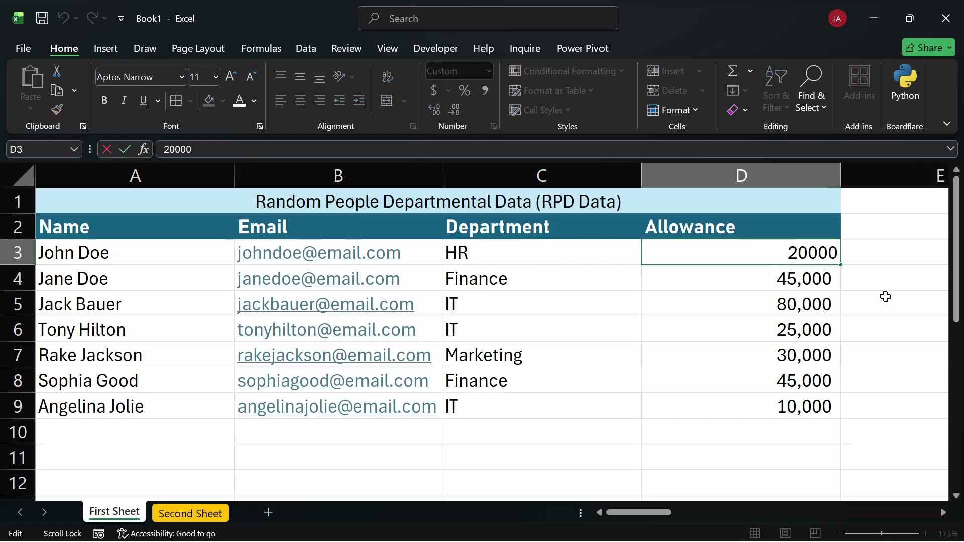
{"action": "left_click", "coordinate": [904, 259]}
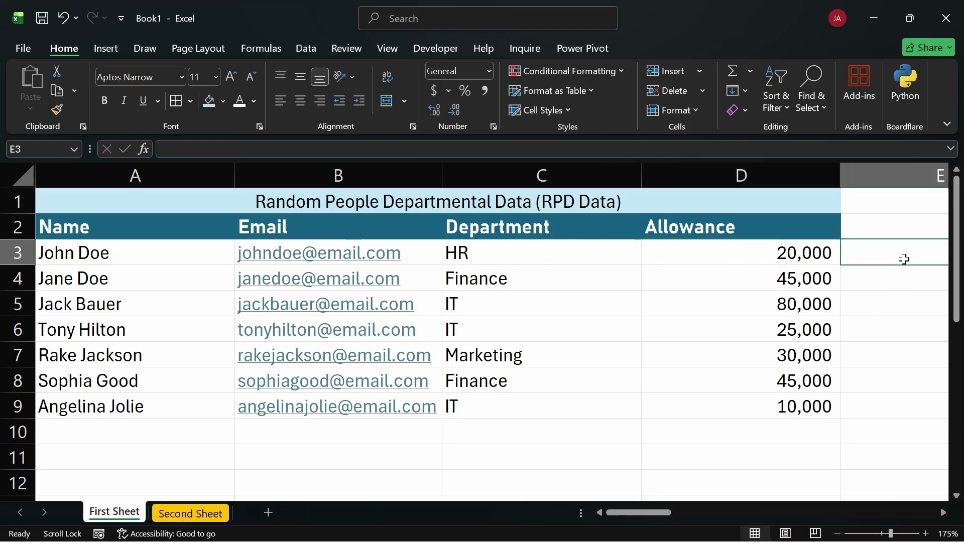
{"action": "type", "text": "5,"}
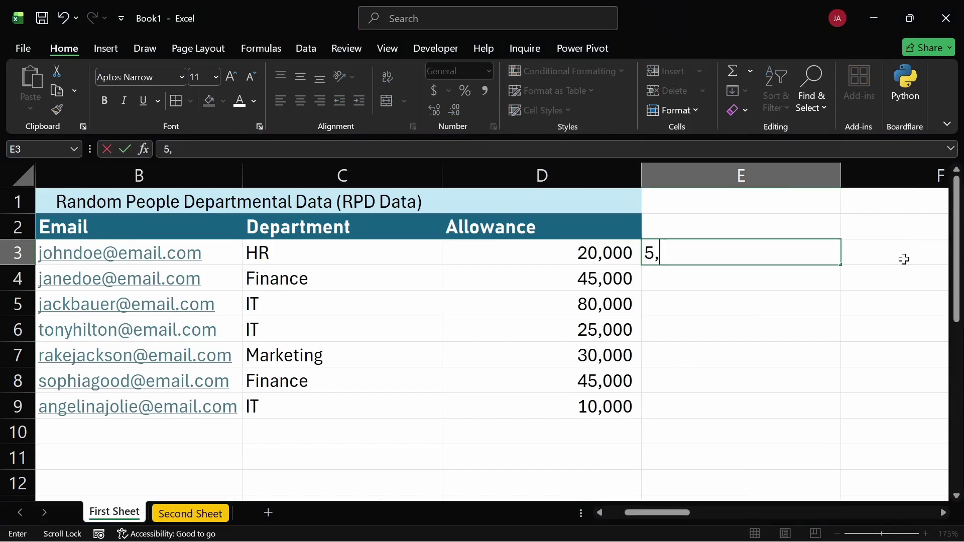
{"action": "type", "text": "000"}
{"action": "key", "text": "Return"}
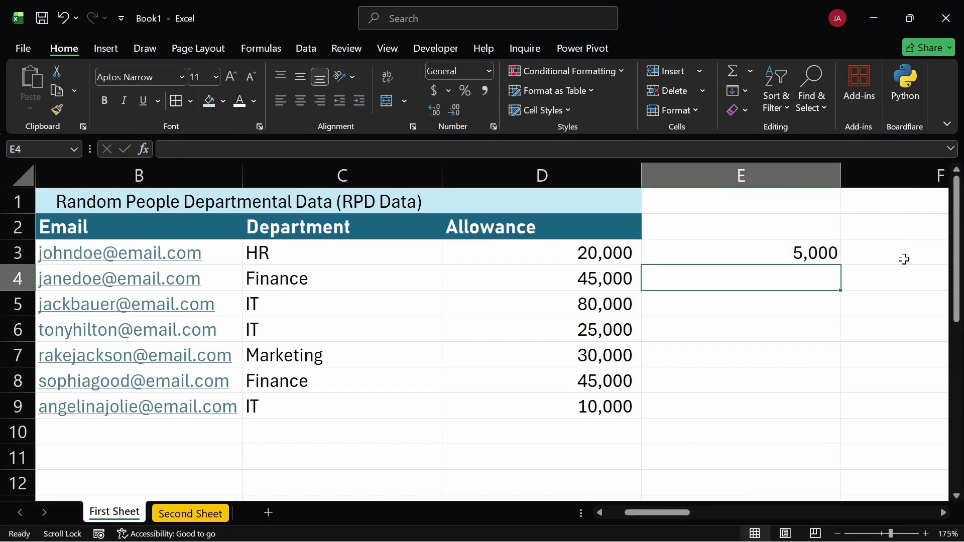
{"action": "double_click", "coordinate": [797, 253]}
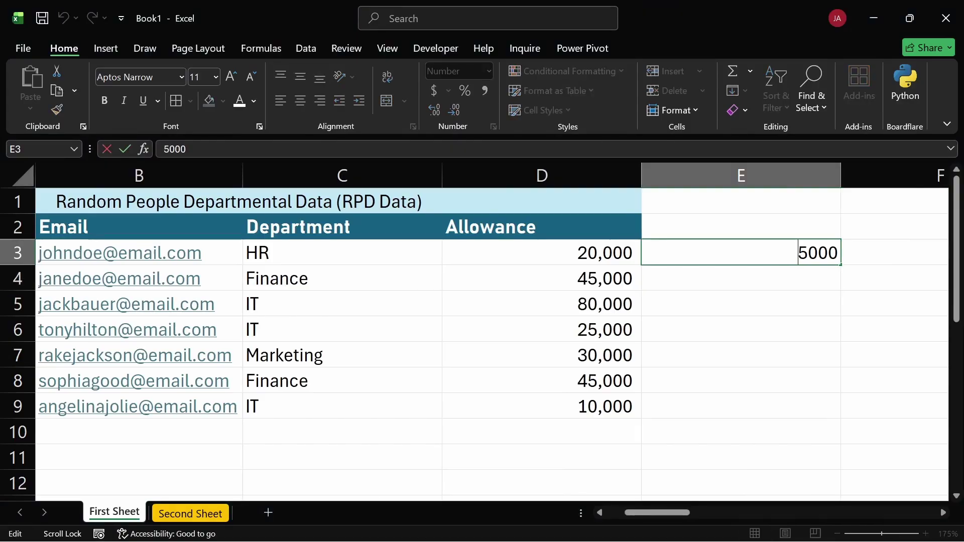
{"action": "left_click", "coordinate": [786, 294]}
{"action": "left_click", "coordinate": [789, 253]}
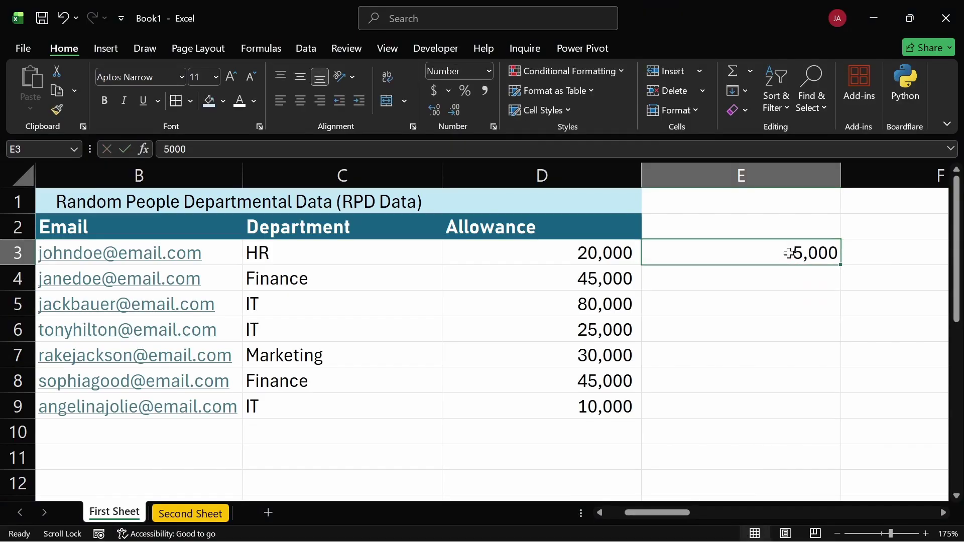
{"action": "key", "text": "Delete"}
{"action": "scroll", "coordinate": [599, 229], "scroll_direction": "left", "scroll_amount": 1}
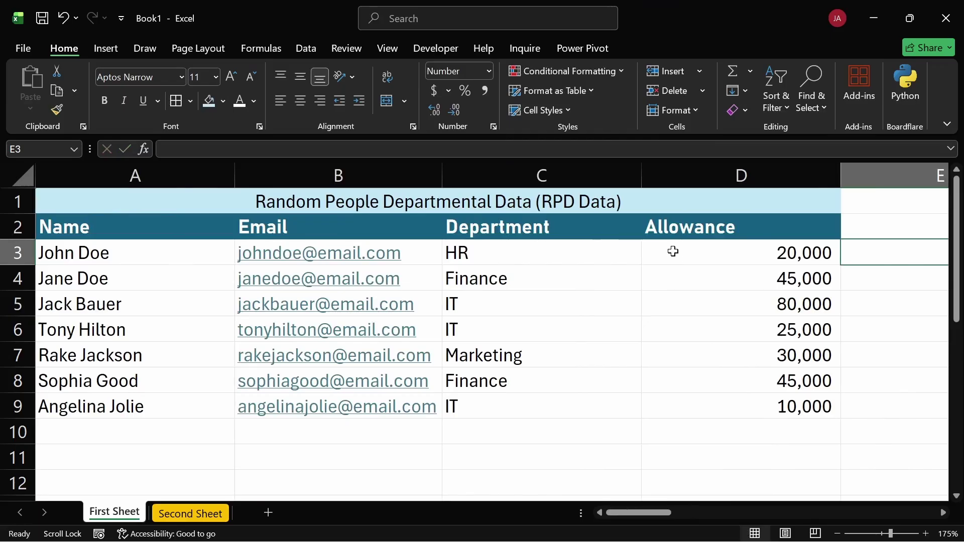
{"action": "left_click_drag", "start_coordinate": [674, 249], "coordinate": [697, 393]}
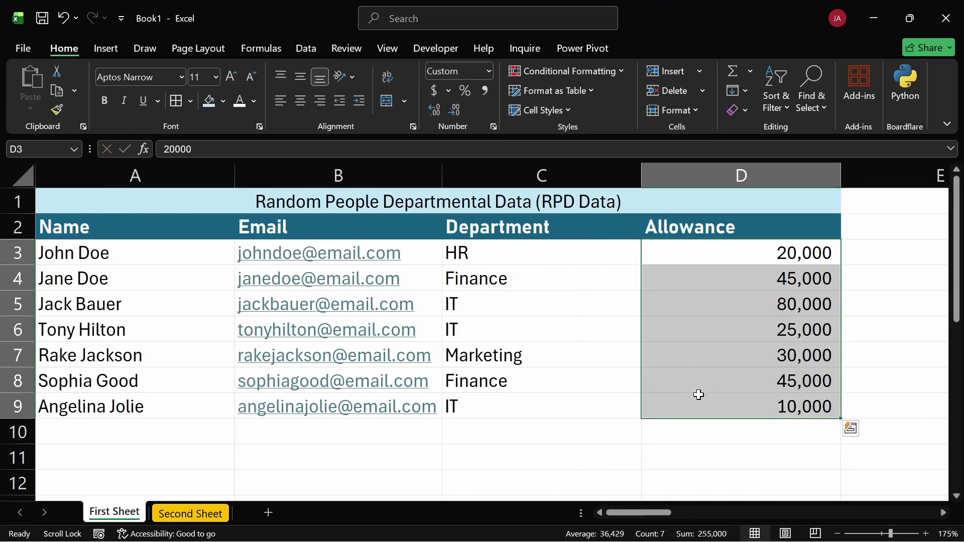
{"action": "left_click", "coordinate": [660, 255]}
{"action": "left_click_drag", "start_coordinate": [660, 255], "coordinate": [673, 397]}
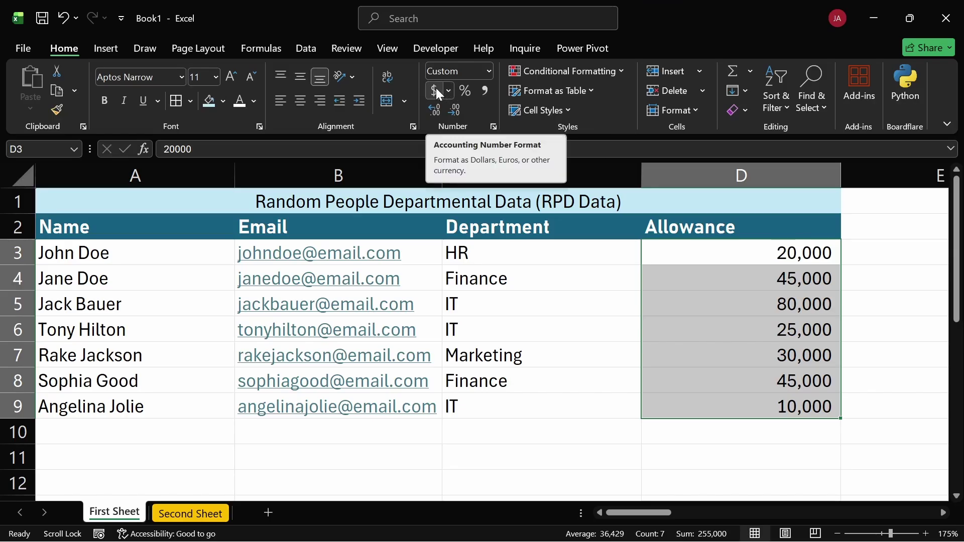
Apply Accounting format to Allowance D3:D9, showing $ 20,000.00 with two decimals
{"action": "left_click", "coordinate": [450, 92]}
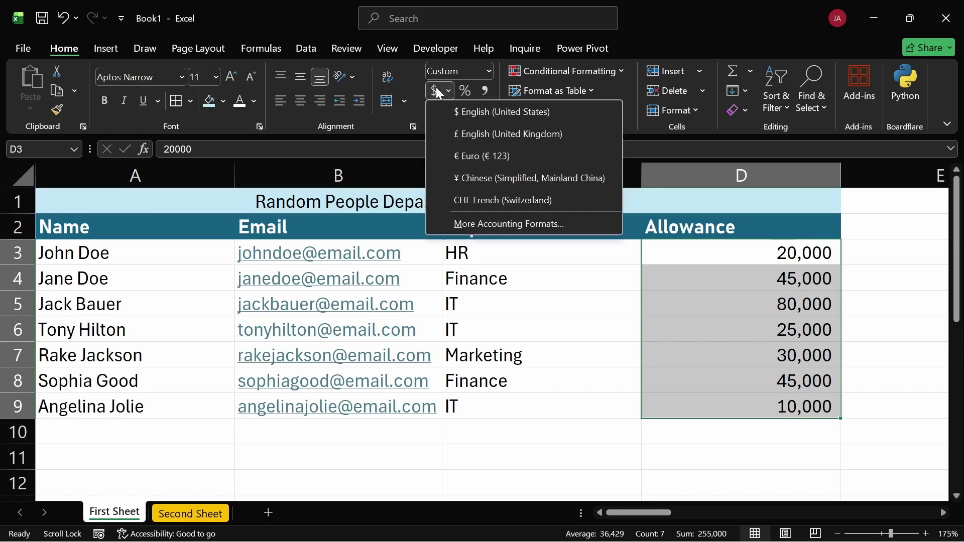
{"action": "left_click", "coordinate": [644, 289]}
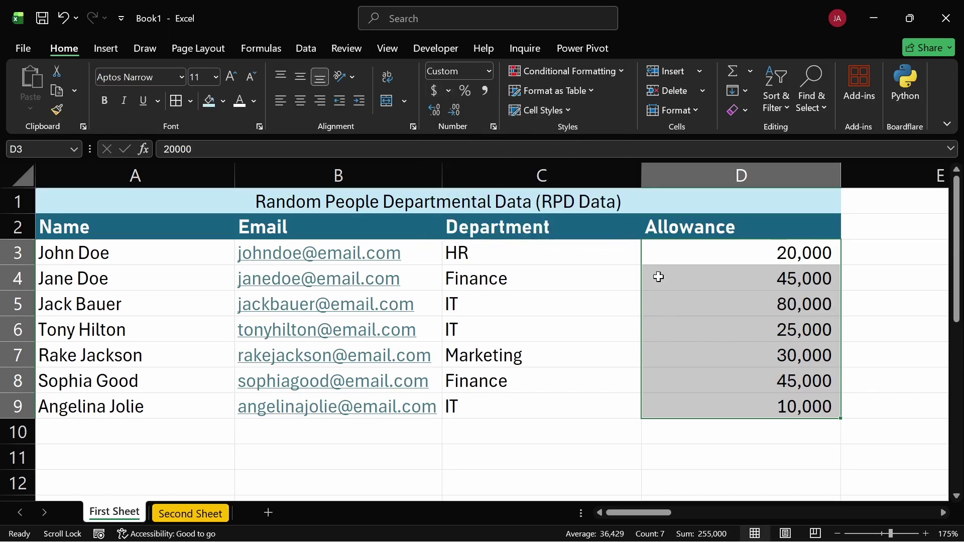
{"action": "left_click_drag", "start_coordinate": [653, 253], "coordinate": [649, 422]}
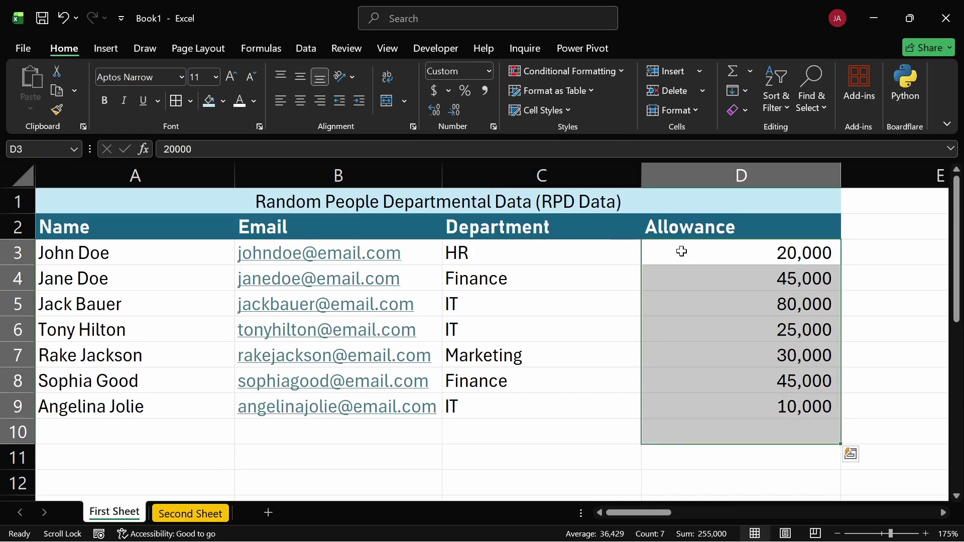
{"action": "left_click_drag", "start_coordinate": [680, 252], "coordinate": [677, 412]}
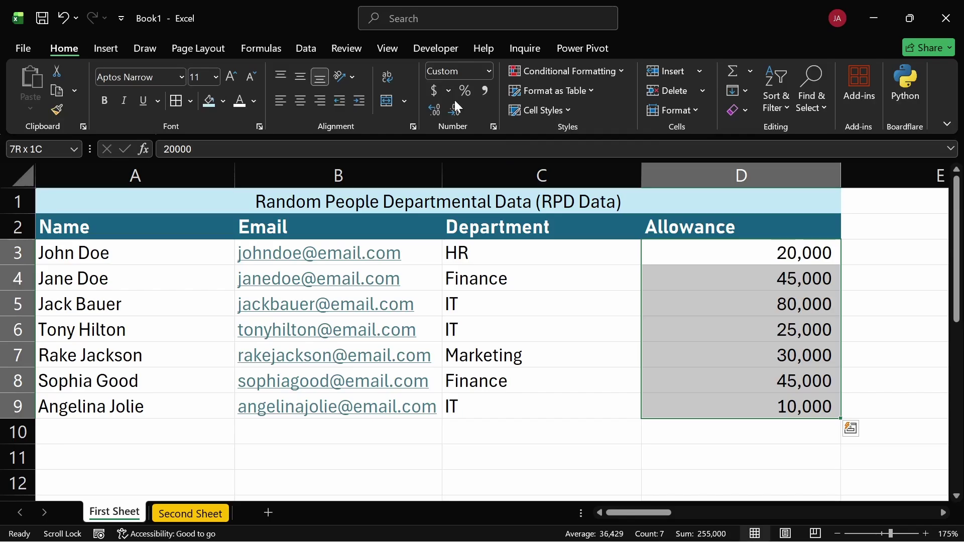
{"action": "left_click", "coordinate": [435, 89]}
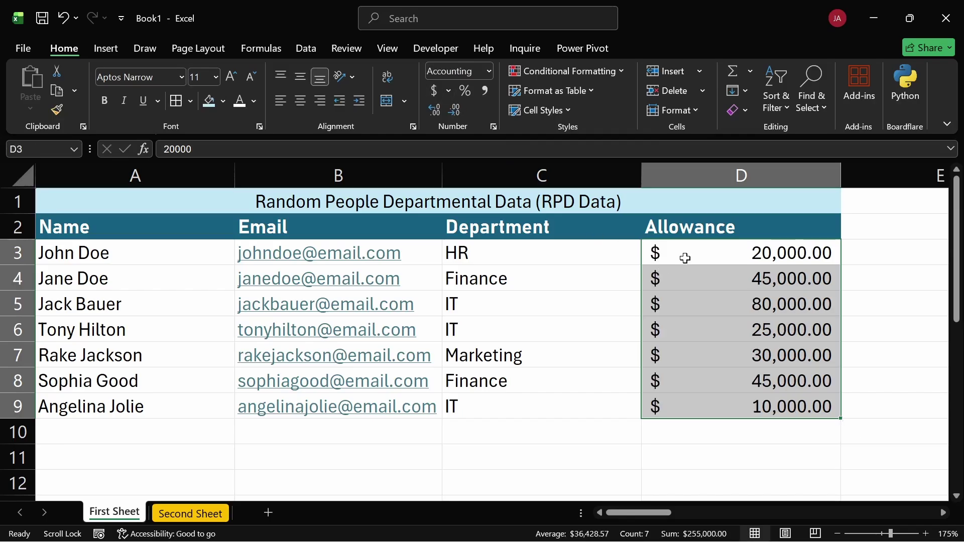
{"action": "left_click", "coordinate": [490, 70]}
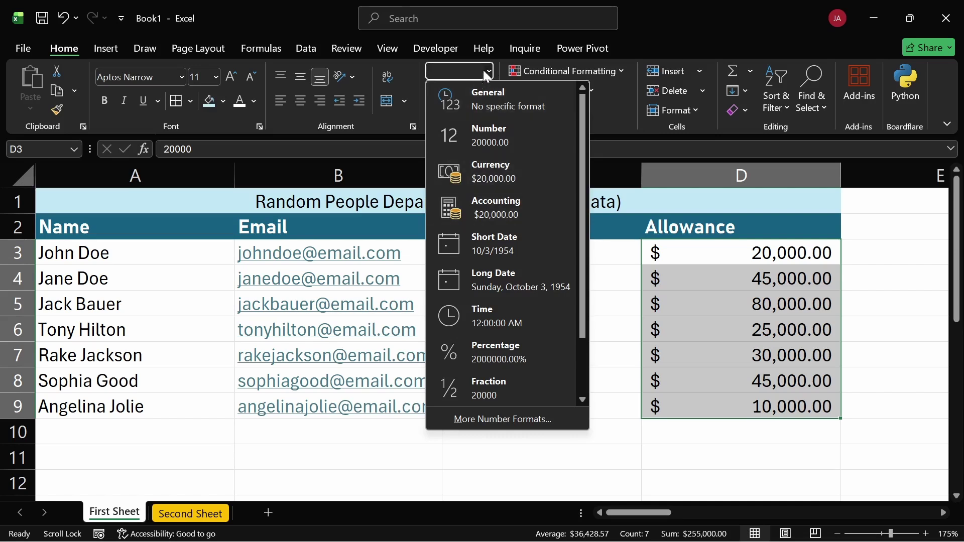
Switch Allowance D3:D9 to Currency with no decimals, reading $20,000 through $10,000
{"action": "left_click", "coordinate": [489, 70]}
{"action": "left_click", "coordinate": [489, 70]}
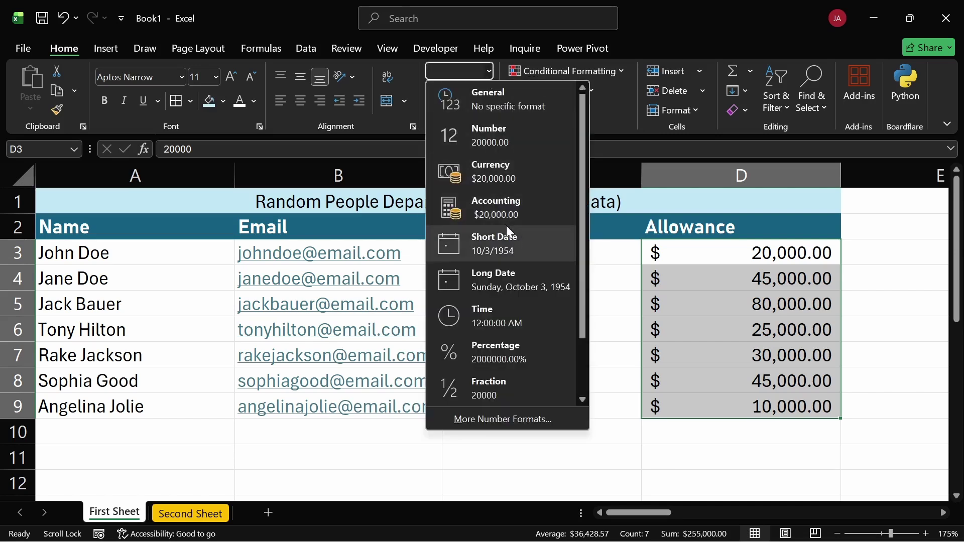
{"action": "left_click", "coordinate": [498, 172]}
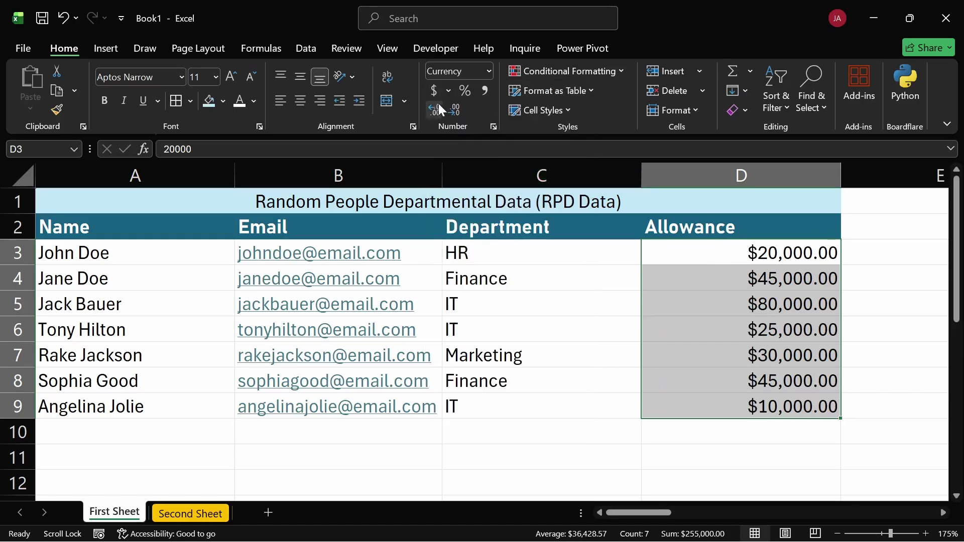
{"action": "left_click", "coordinate": [452, 112]}
{"action": "left_click", "coordinate": [453, 111]}
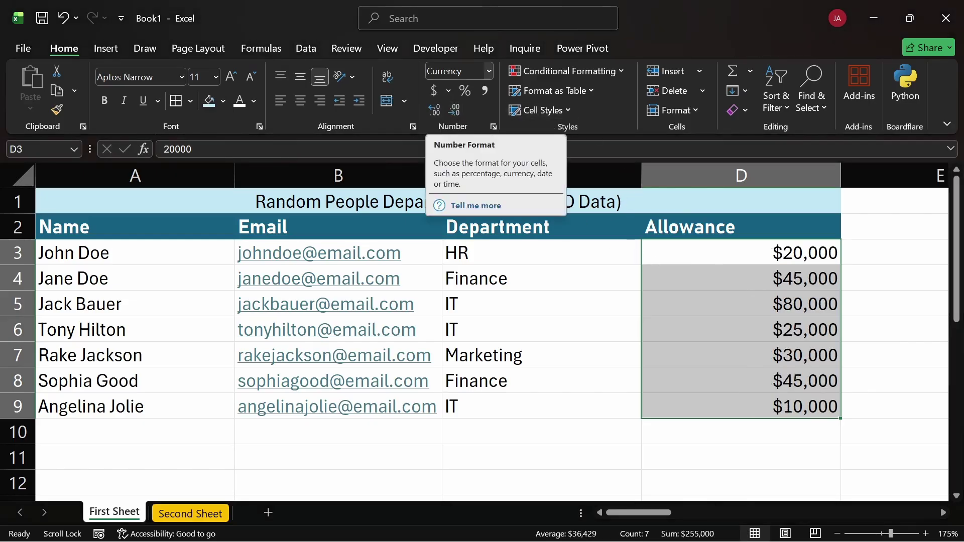
{"action": "left_click", "coordinate": [489, 72]}
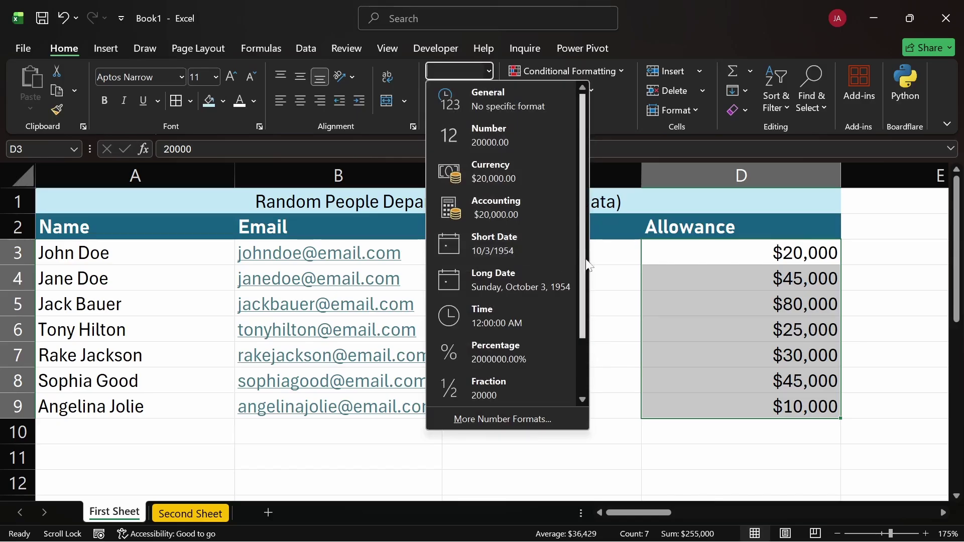
{"action": "key", "text": "Escape"}
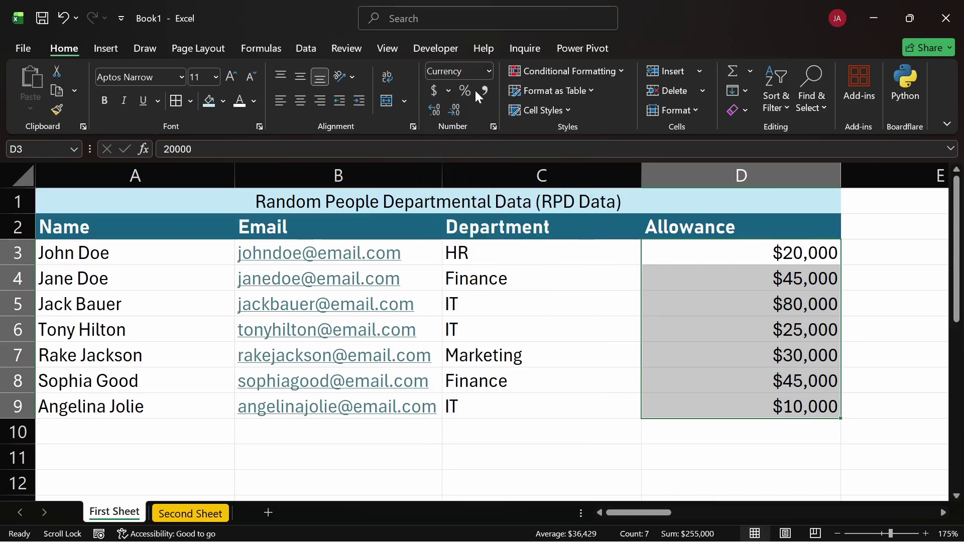
{"action": "left_click", "coordinate": [487, 74]}
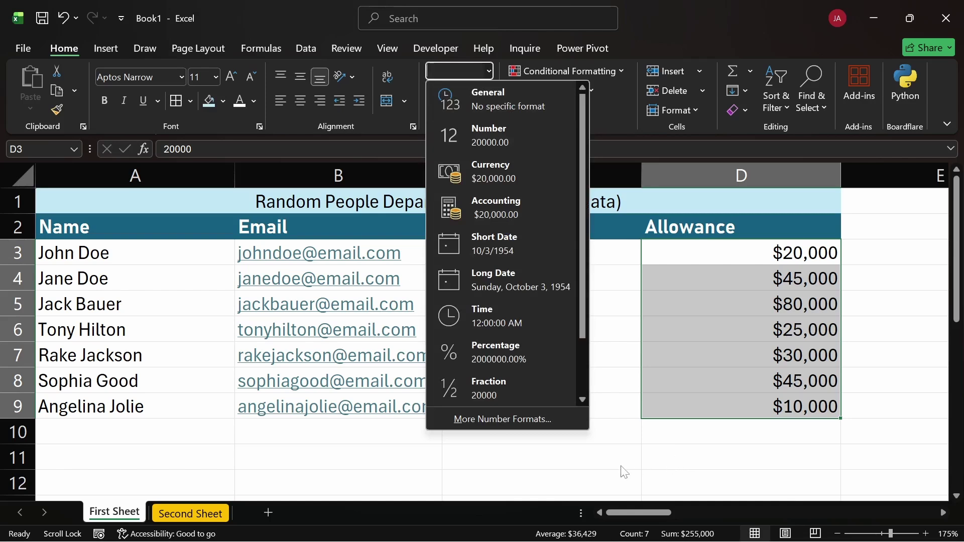
{"action": "left_click", "coordinate": [594, 453]}
{"action": "left_click", "coordinate": [594, 453]}
Enter the test value 1 in cell C11
{"action": "type", "text": "1"}
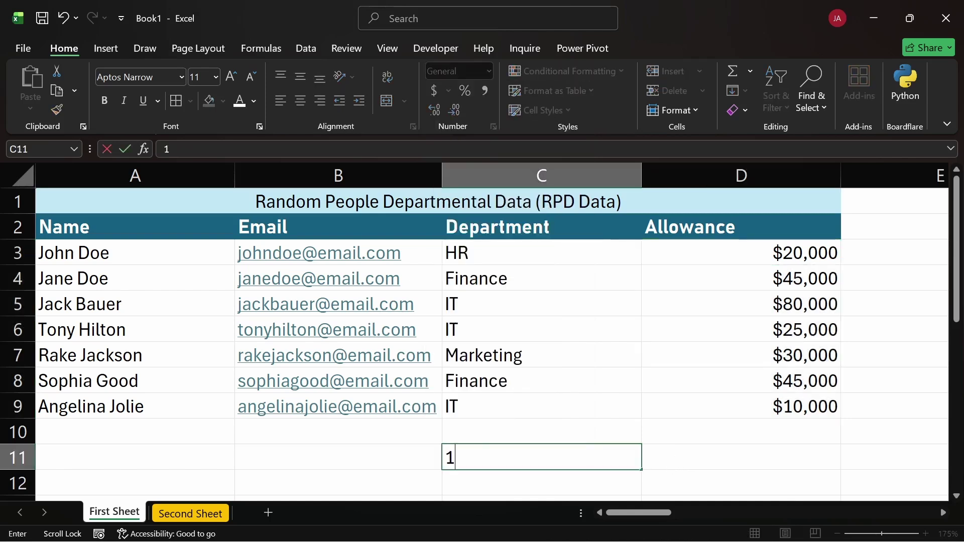
{"action": "key", "text": "Escape"}
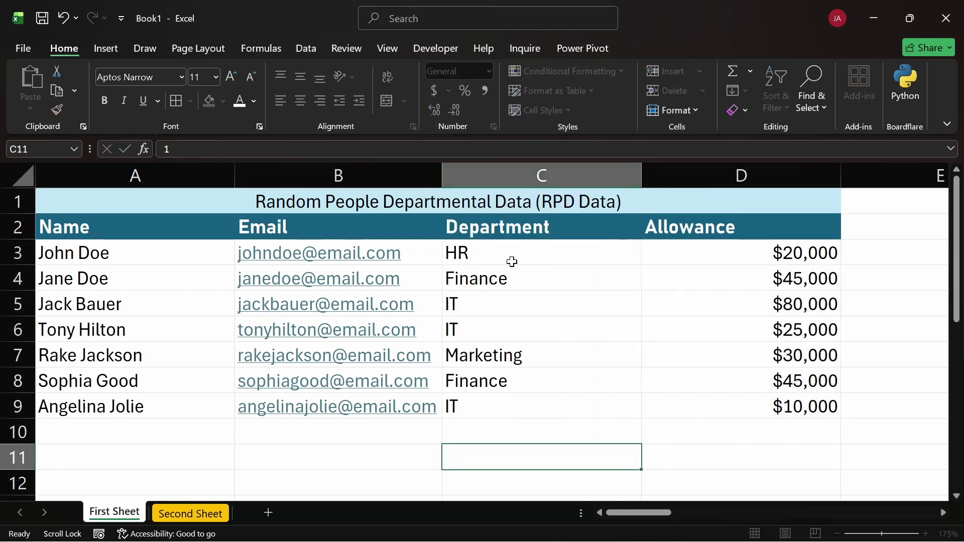
{"action": "double_click", "coordinate": [545, 448]}
{"action": "type", "text": "1"}
{"action": "key", "text": "Return"}
{"action": "left_click", "coordinate": [543, 453]}
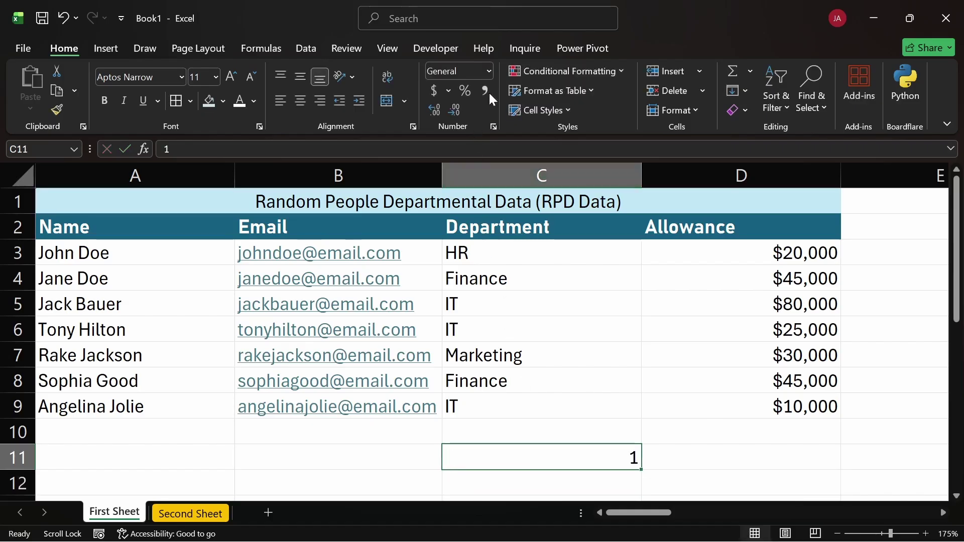
Format C11 as Short Date, then Long Date (Sunday, January 1, 1900), then clear it
{"action": "left_click", "coordinate": [489, 70]}
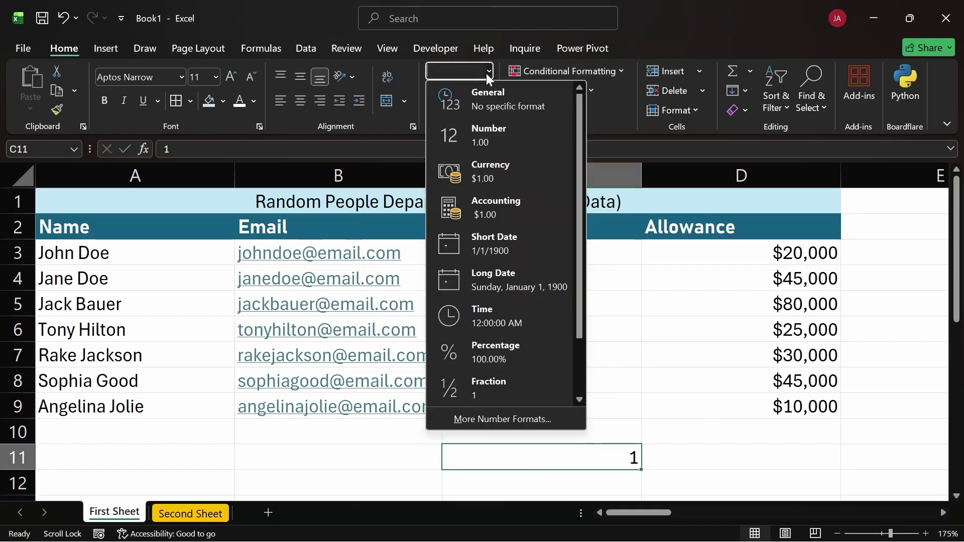
{"action": "left_click", "coordinate": [504, 242]}
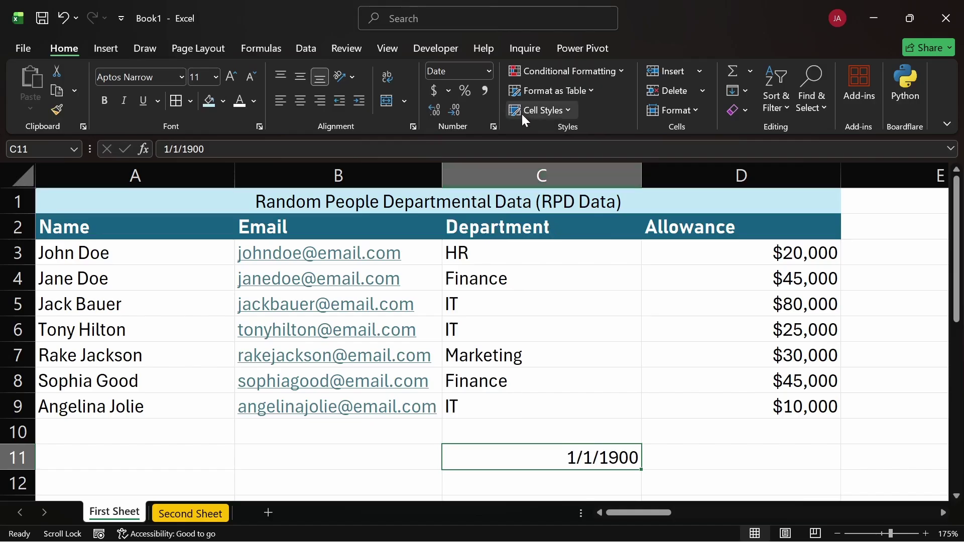
{"action": "left_click", "coordinate": [489, 72]}
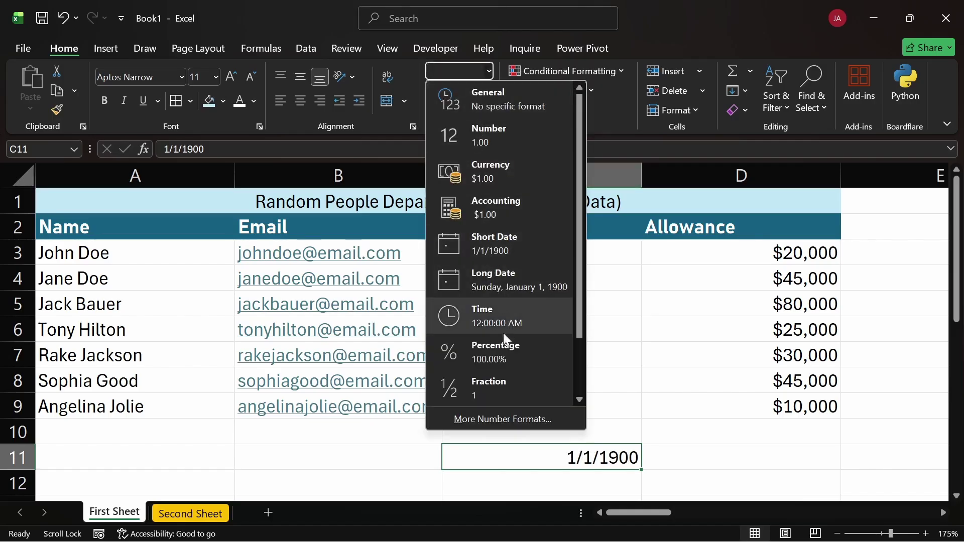
{"action": "left_click", "coordinate": [491, 279]}
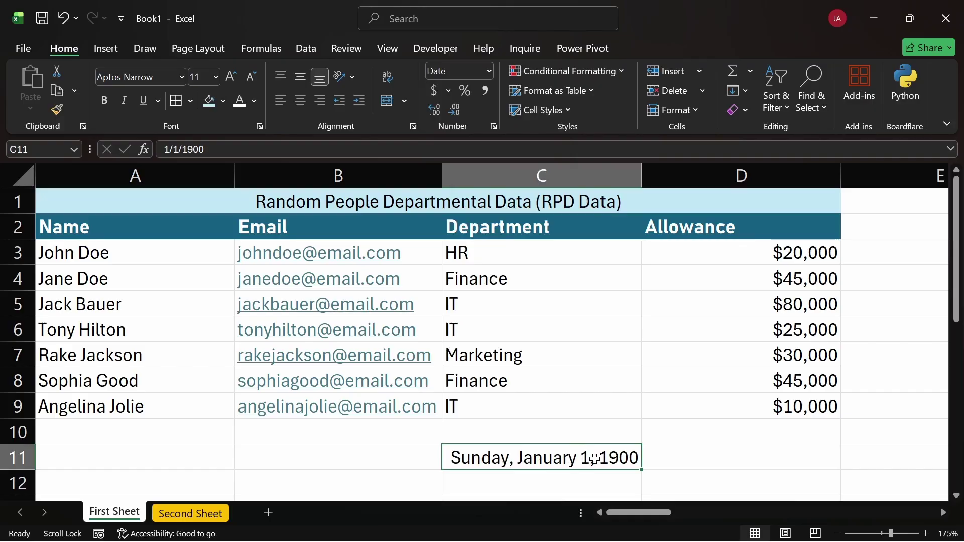
{"action": "key", "text": "Delete"}
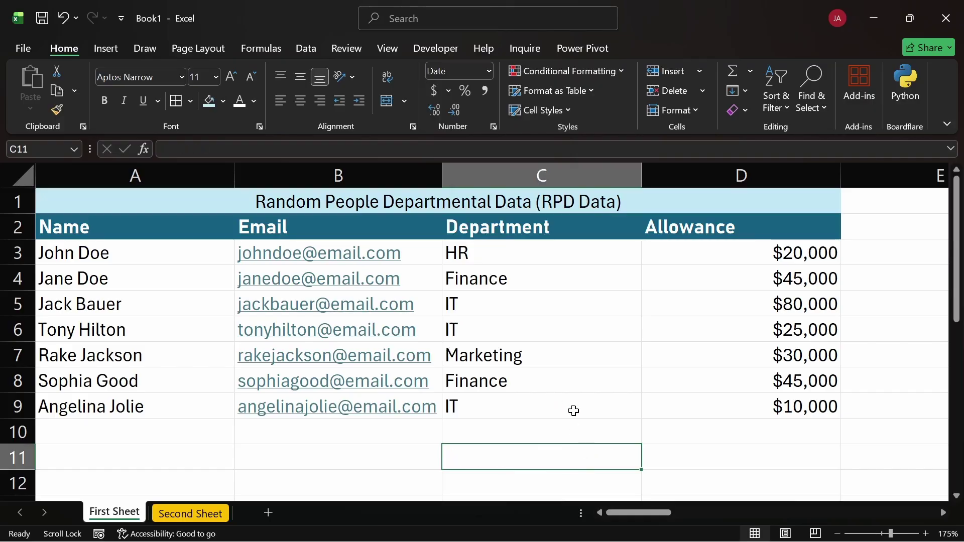
Set empty cell C11 back to General format and reselect Allowance values D3:D9
{"action": "left_click", "coordinate": [488, 73]}
{"action": "left_click", "coordinate": [505, 104]}
{"action": "left_click", "coordinate": [490, 70]}
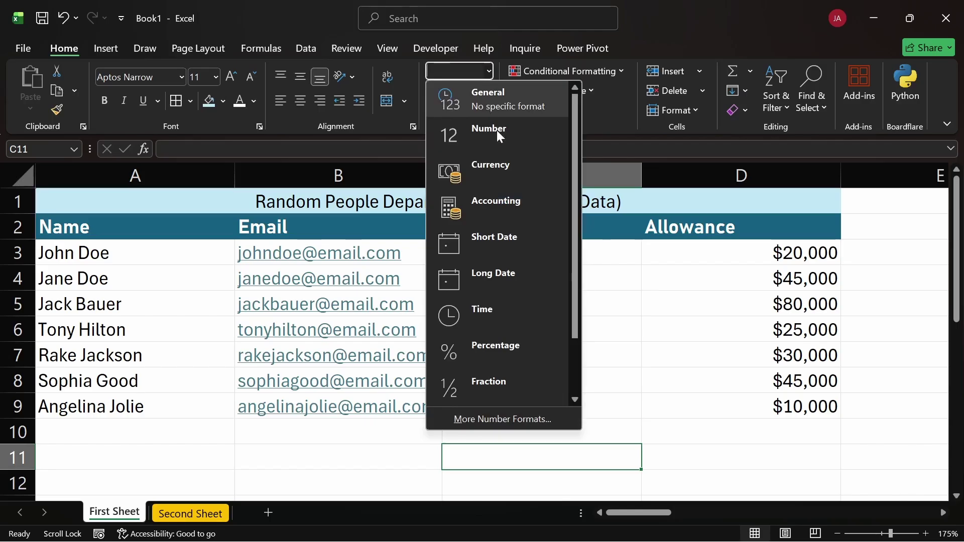
{"action": "scroll", "coordinate": [498, 183], "scroll_direction": "down", "scroll_amount": 2}
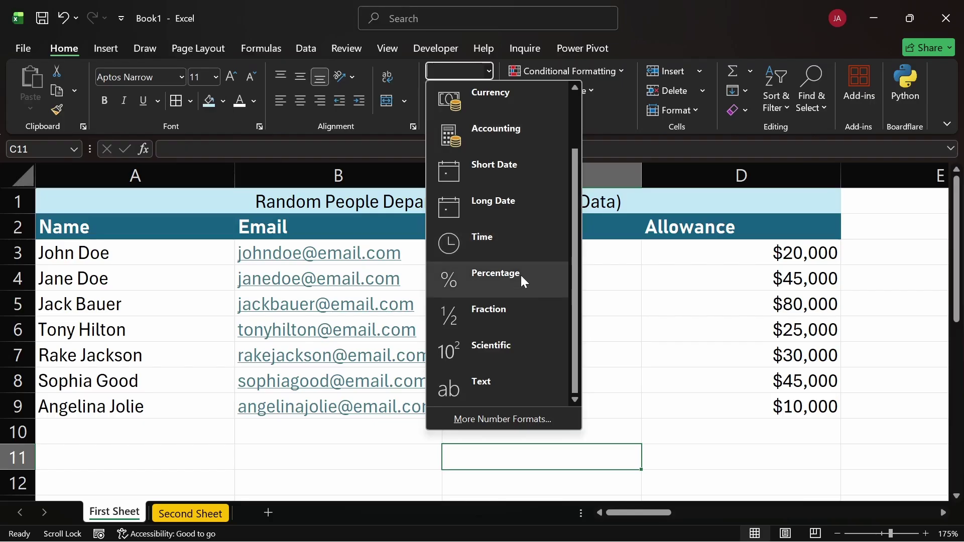
{"action": "key", "text": "Escape"}
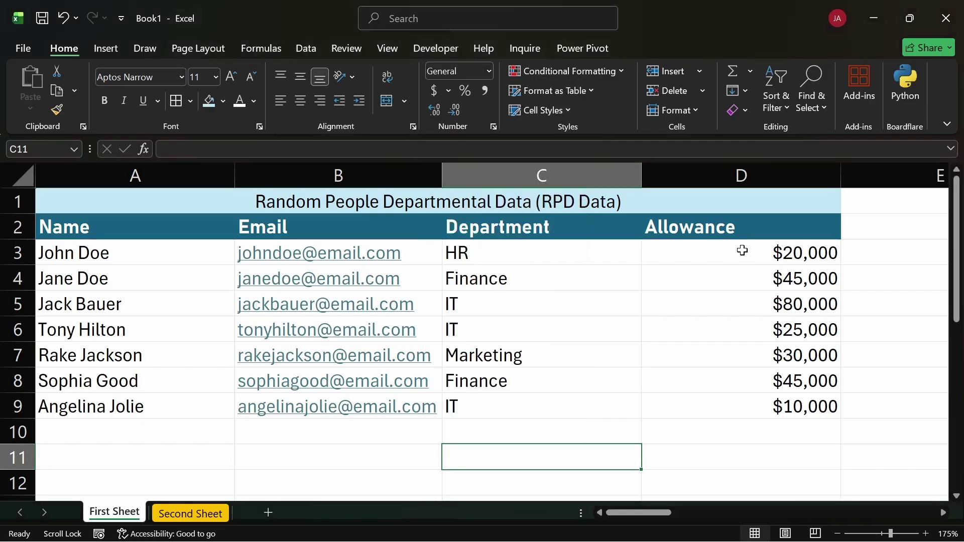
{"action": "left_click_drag", "start_coordinate": [742, 250], "coordinate": [743, 407]}
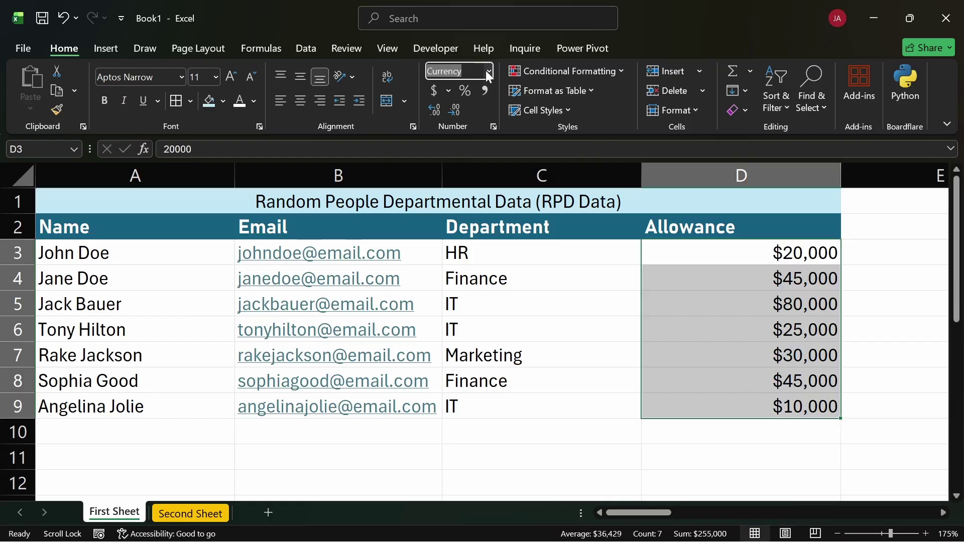
Open Format Cells for D3:D9, showing Currency with 0 decimal places and the $ symbol
{"action": "left_click", "coordinate": [489, 73]}
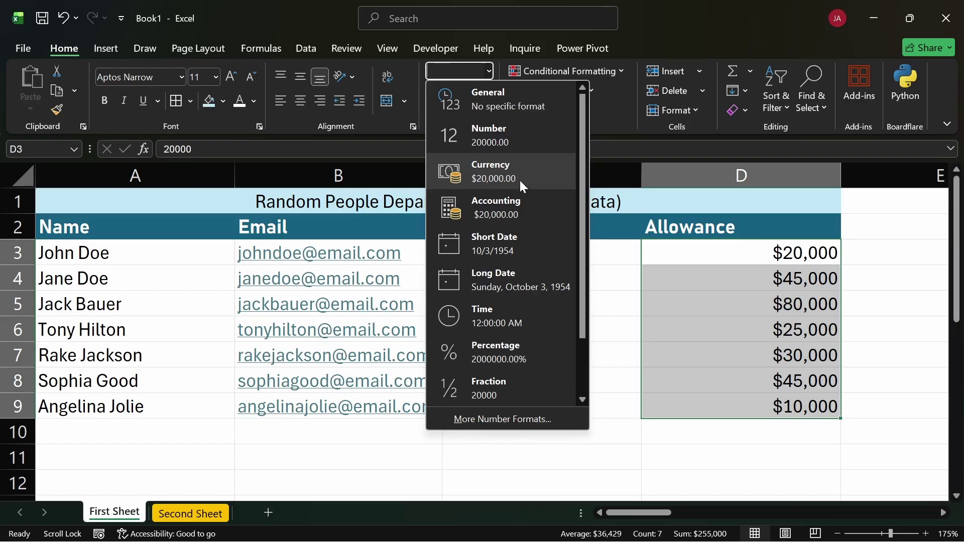
{"action": "left_click", "coordinate": [507, 417]}
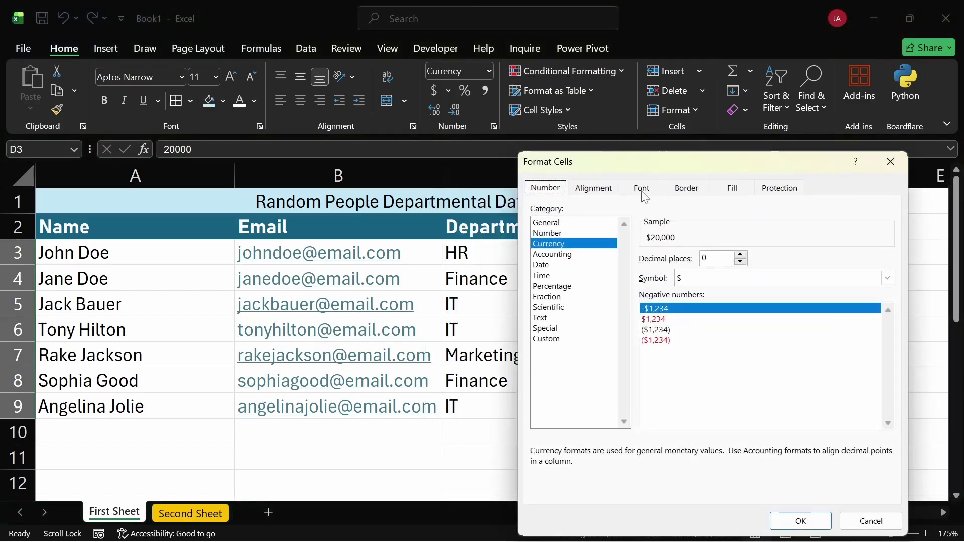
{"action": "left_click_drag", "start_coordinate": [599, 163], "coordinate": [404, 127]}
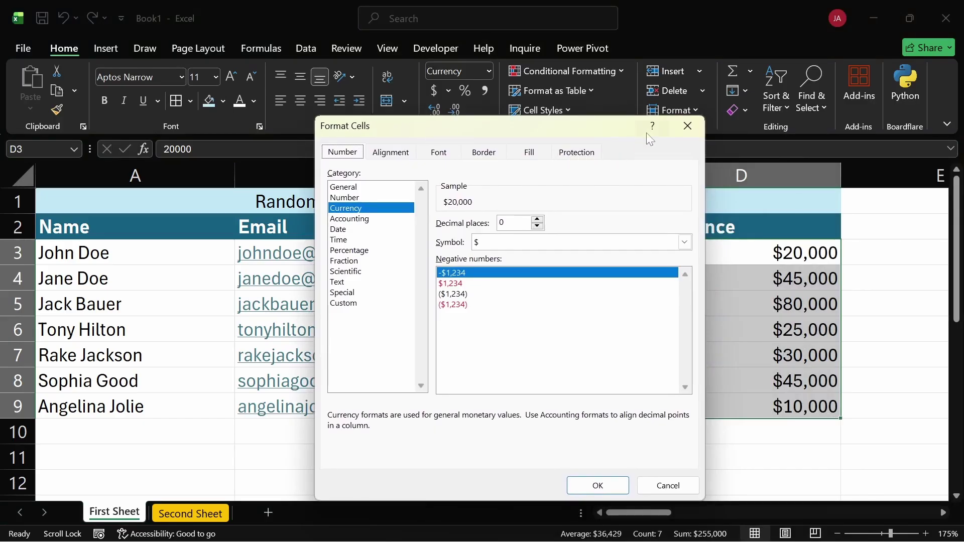
{"action": "left_click", "coordinate": [690, 129]}
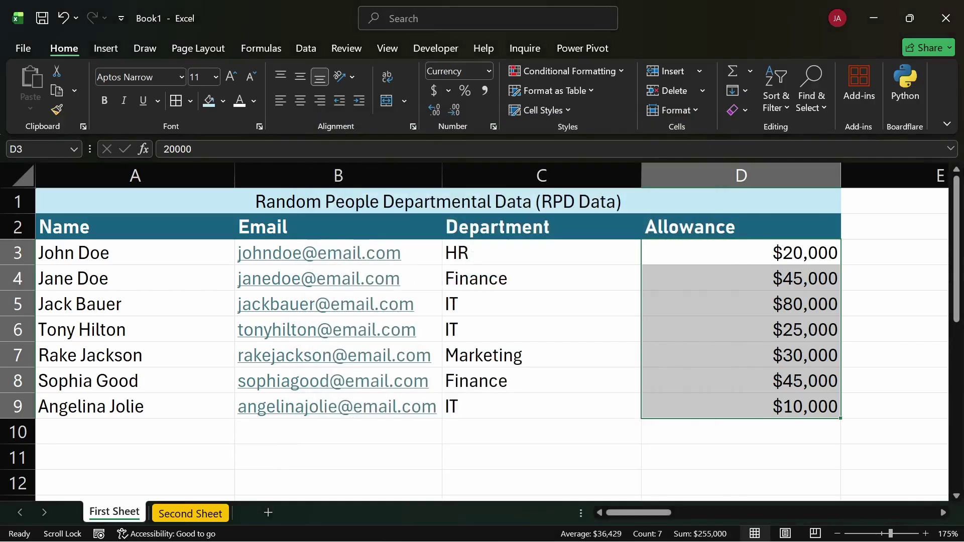
{"action": "key", "text": "ctrl+1"}
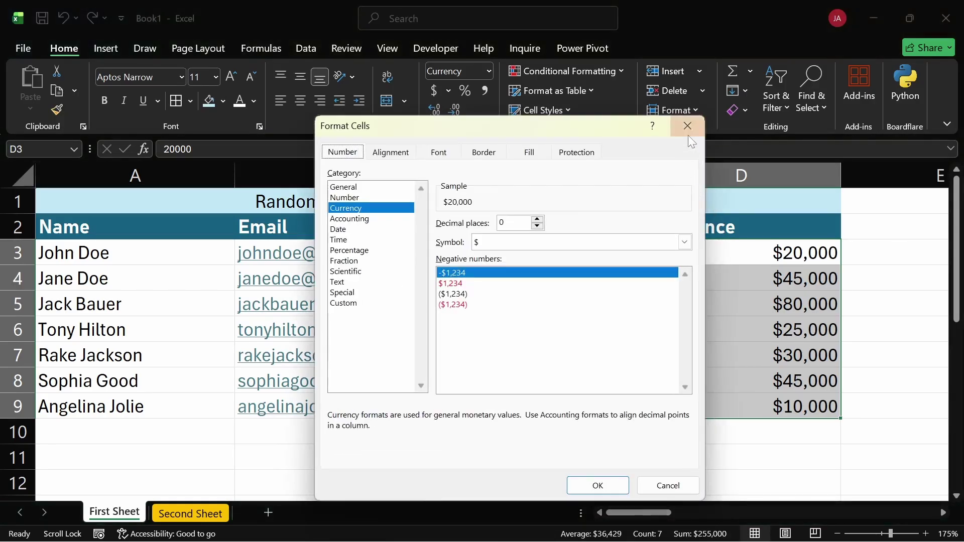
{"action": "left_click", "coordinate": [688, 132]}
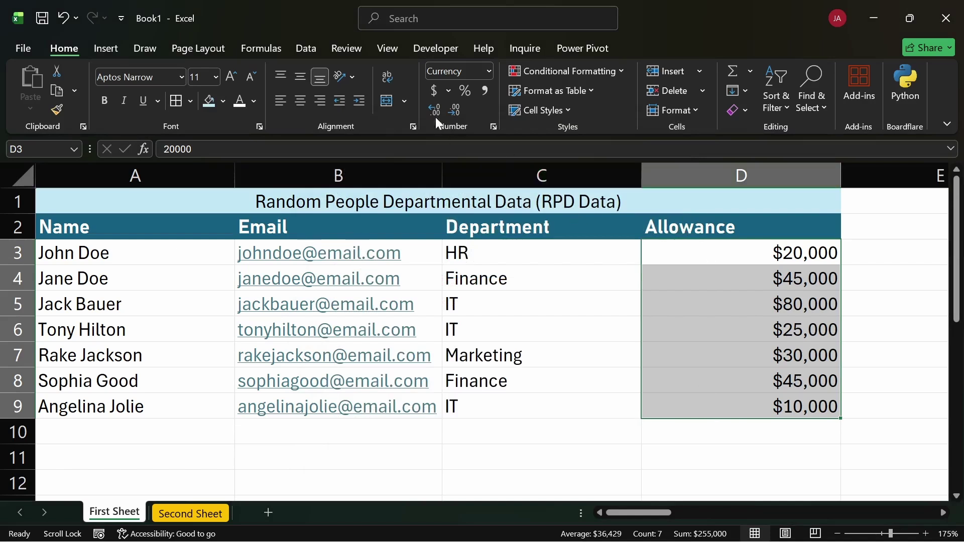
{"action": "left_click", "coordinate": [489, 72]}
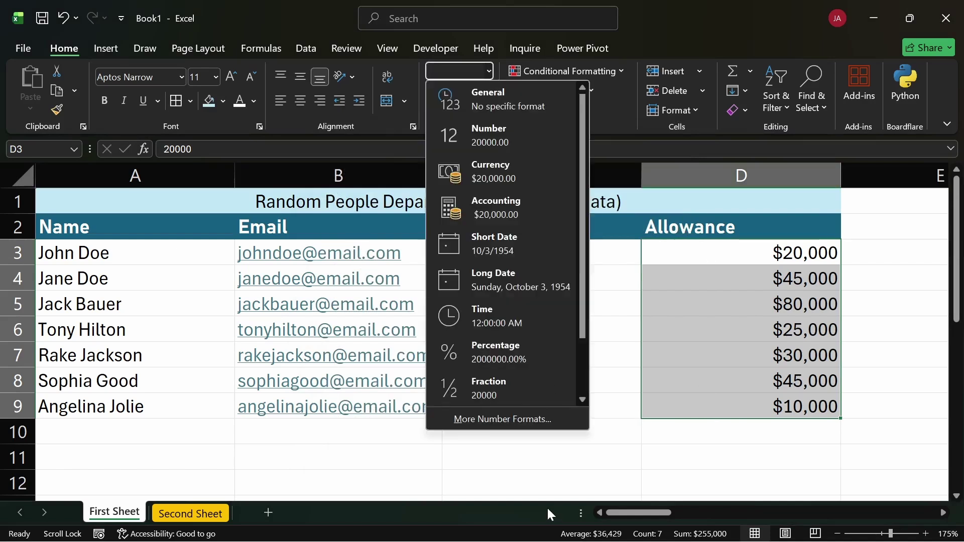
{"action": "left_click", "coordinate": [702, 315]}
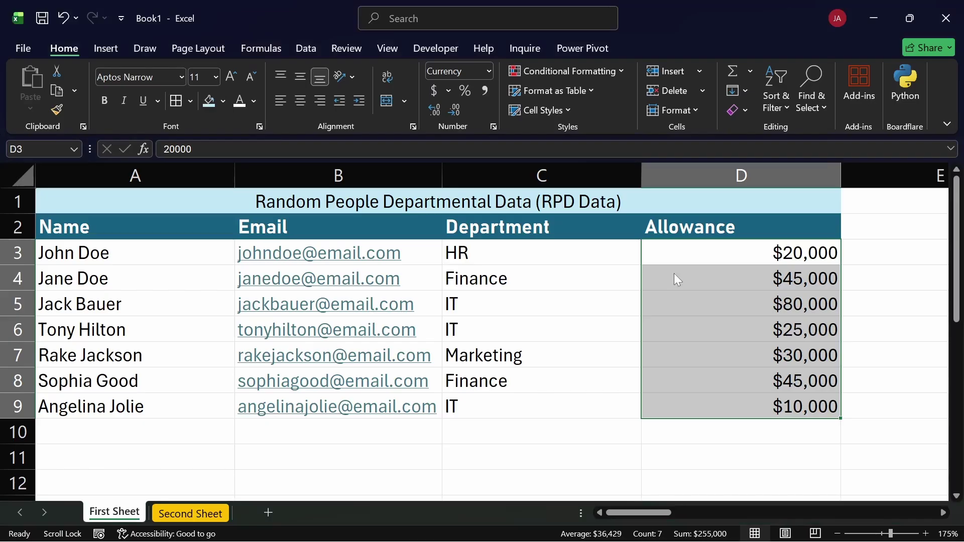
{"action": "key", "text": "ctrl+1"}
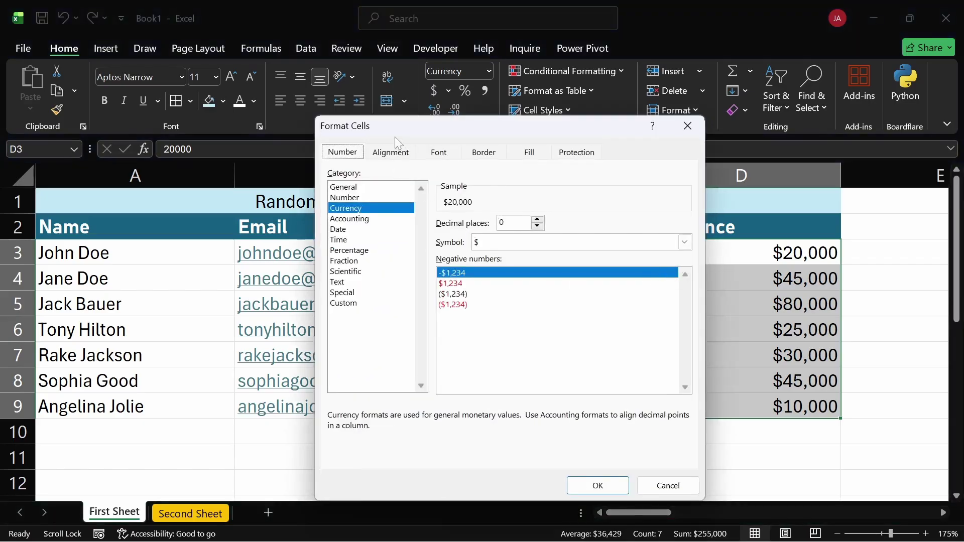
Browse the Special and Custom format categories, then cancel Format Cells without changes
{"action": "left_click_drag", "start_coordinate": [396, 139], "coordinate": [399, 124]}
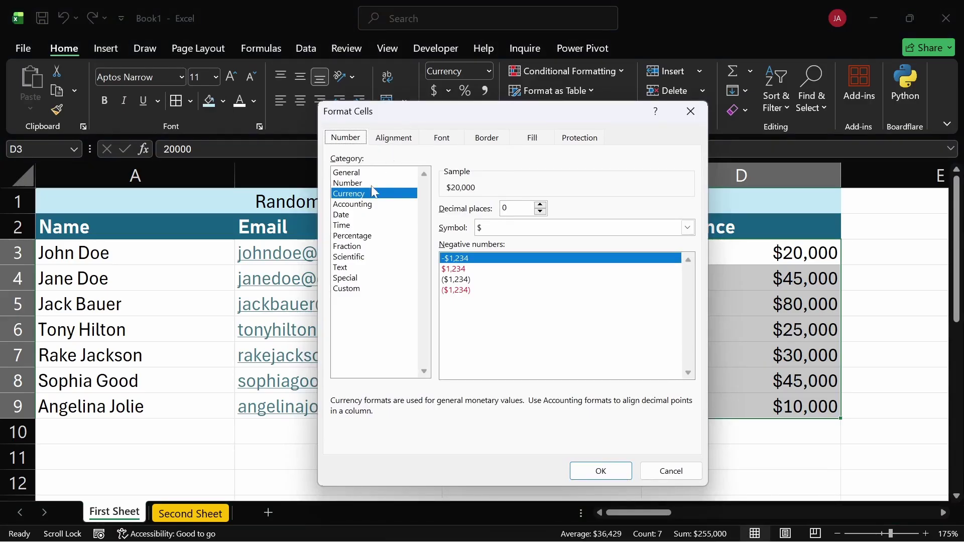
{"action": "left_click", "coordinate": [352, 289]}
{"action": "left_click", "coordinate": [354, 278]}
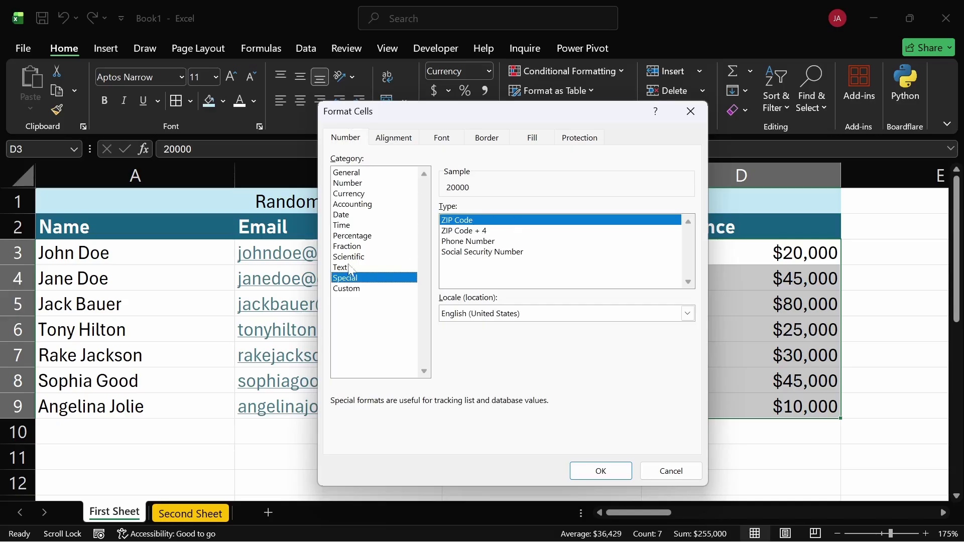
{"action": "left_click", "coordinate": [360, 291]}
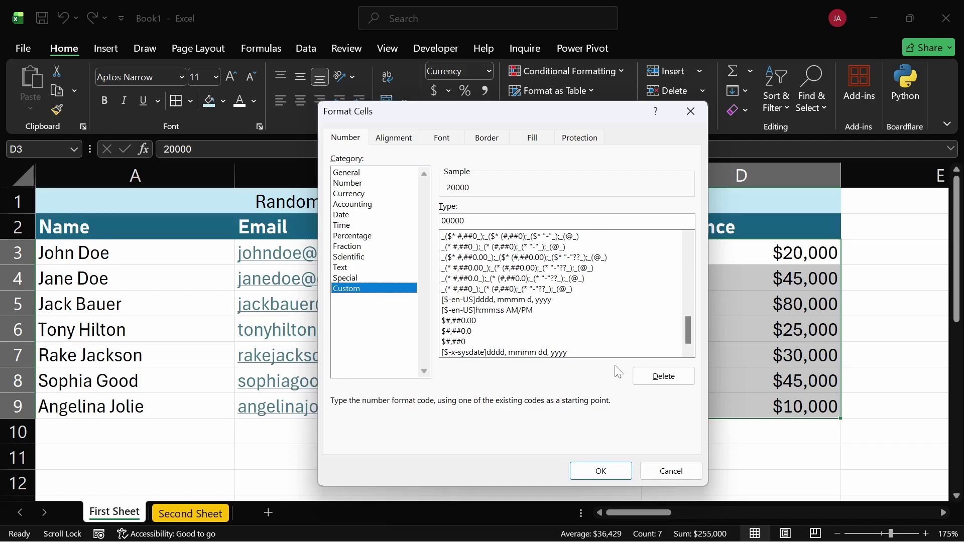
{"action": "left_click", "coordinate": [671, 475]}
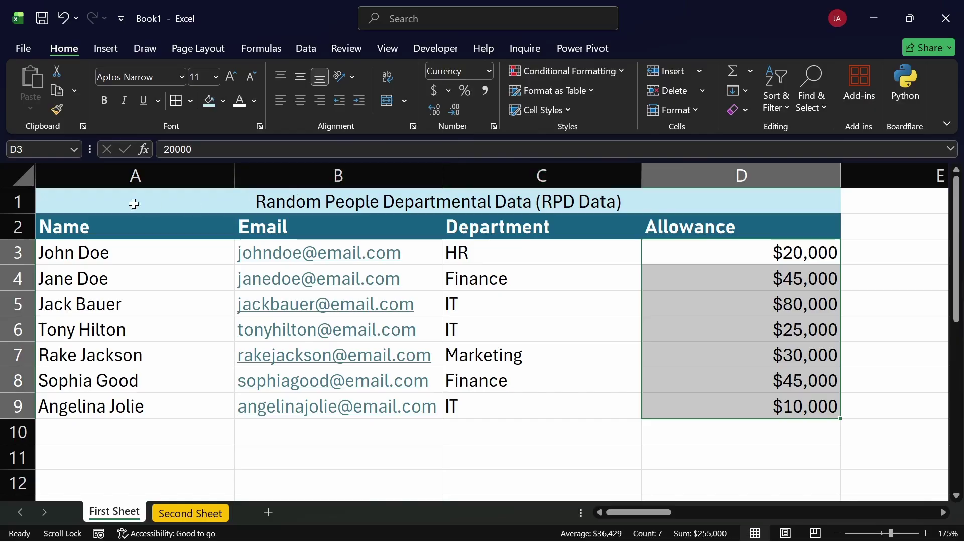
{"action": "left_click", "coordinate": [20, 203]}
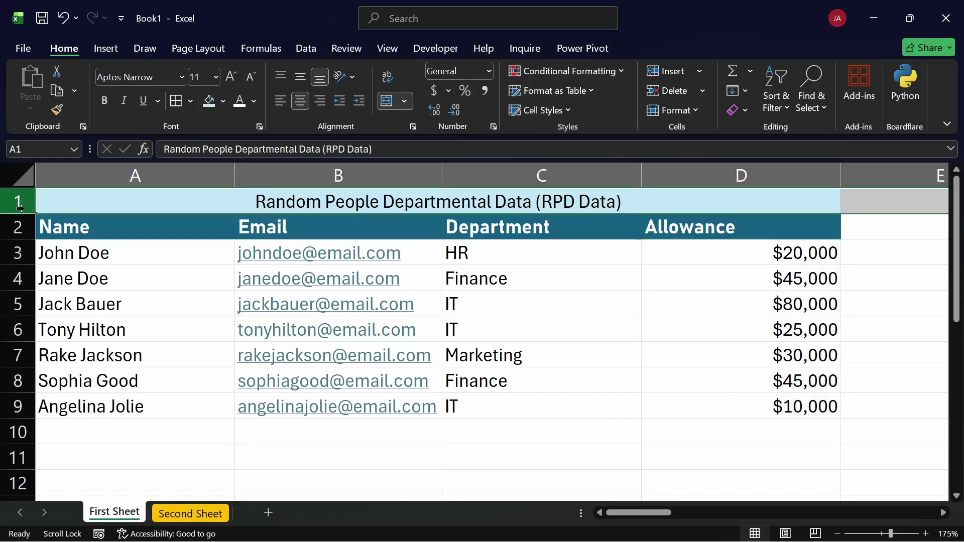
{"action": "key", "text": "ctrl+minus"}
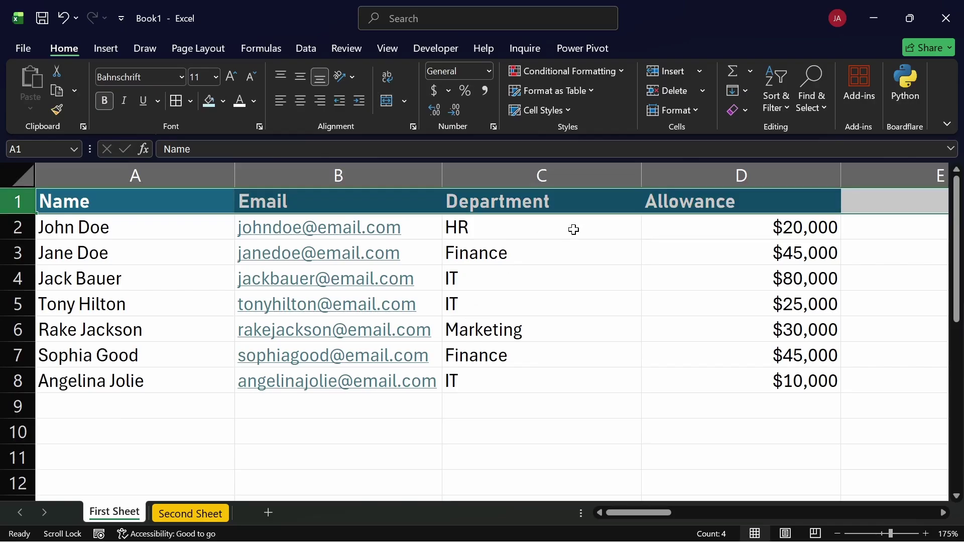
{"action": "left_click", "coordinate": [580, 243]}
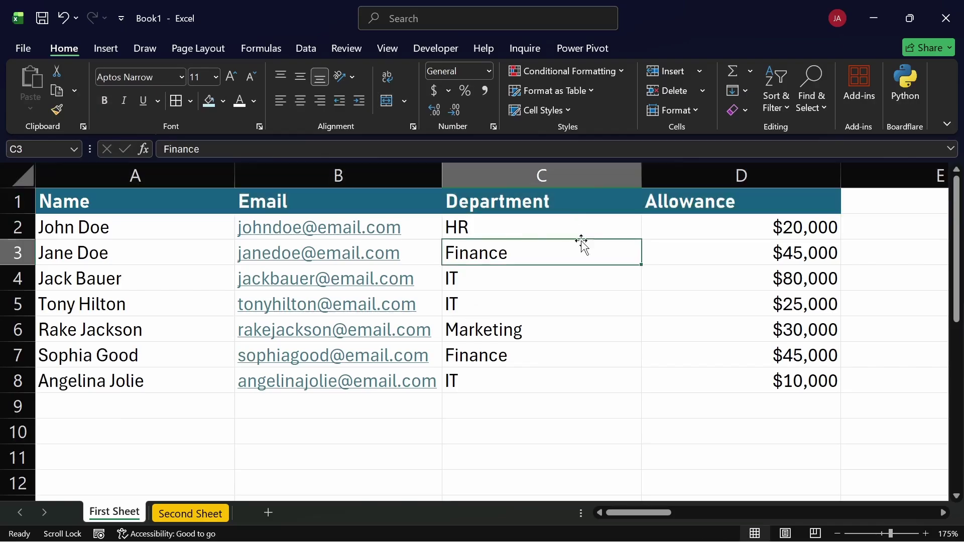
{"action": "left_click", "coordinate": [593, 93]}
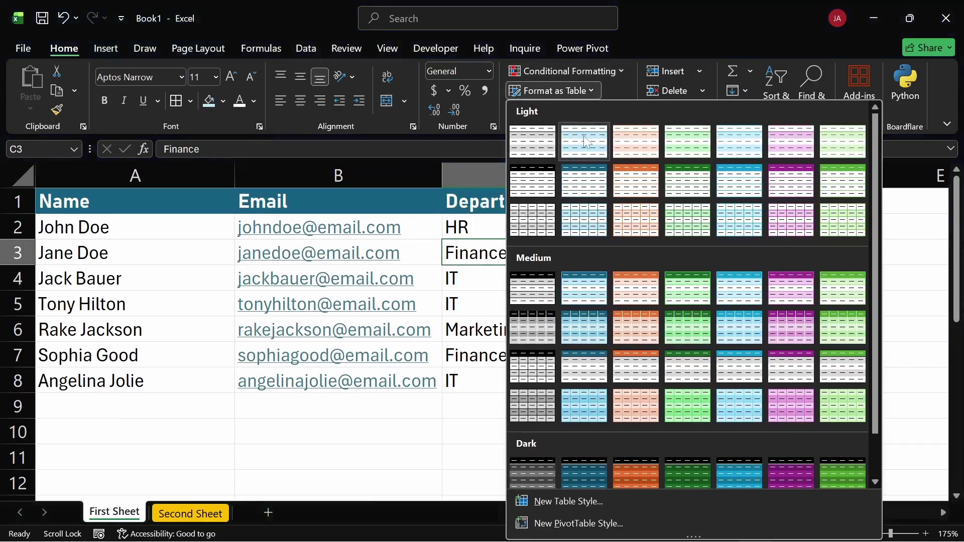
{"action": "left_click", "coordinate": [520, 148]}
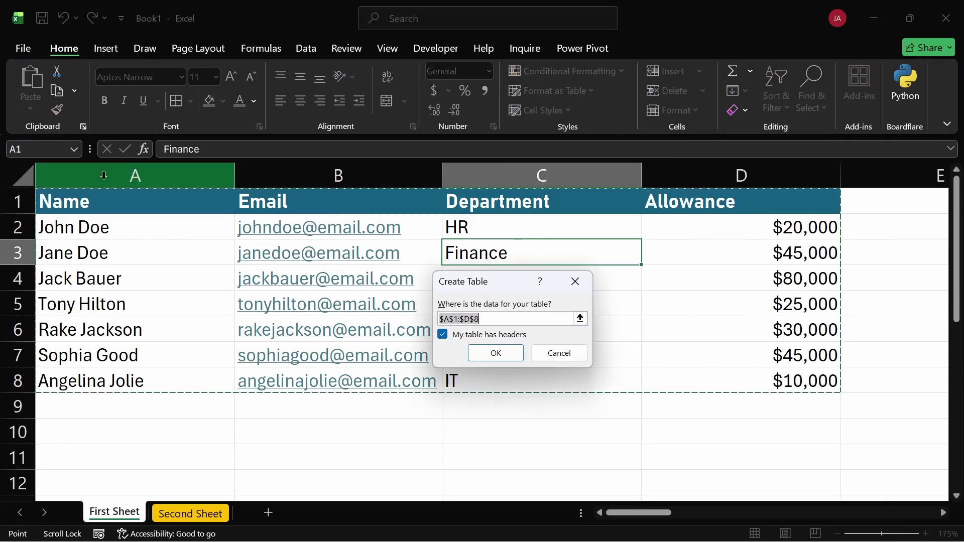
{"action": "left_click", "coordinate": [442, 333]}
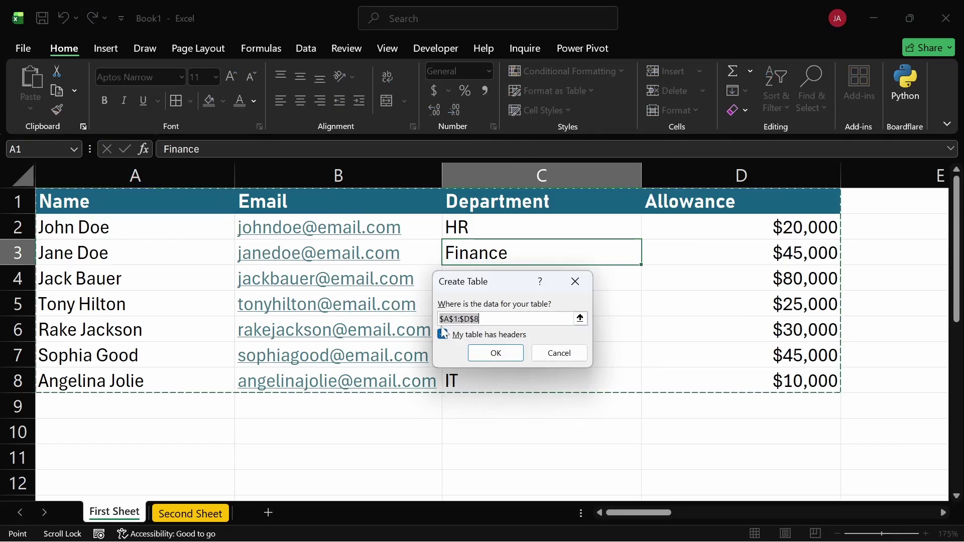
{"action": "left_click", "coordinate": [441, 334]}
{"action": "left_click", "coordinate": [443, 334]}
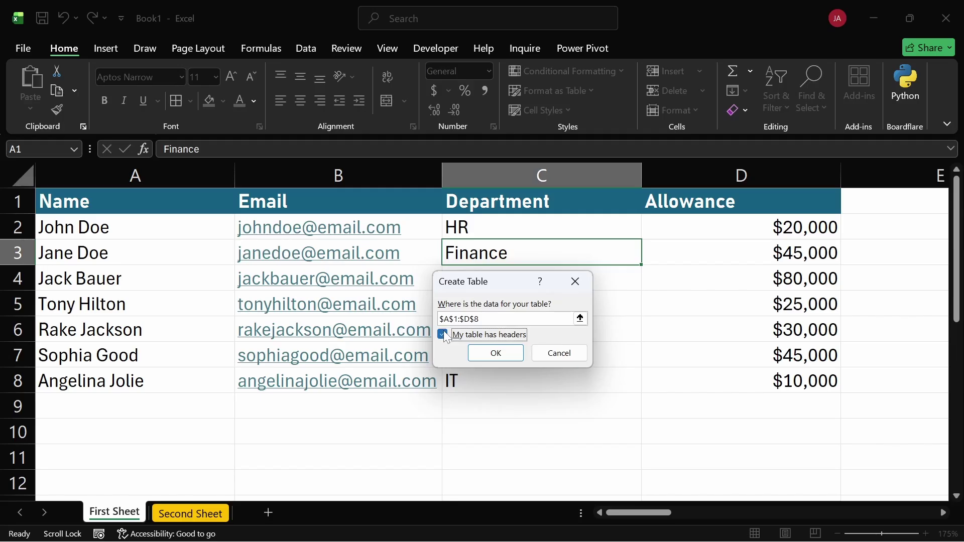
{"action": "key", "text": "Return"}
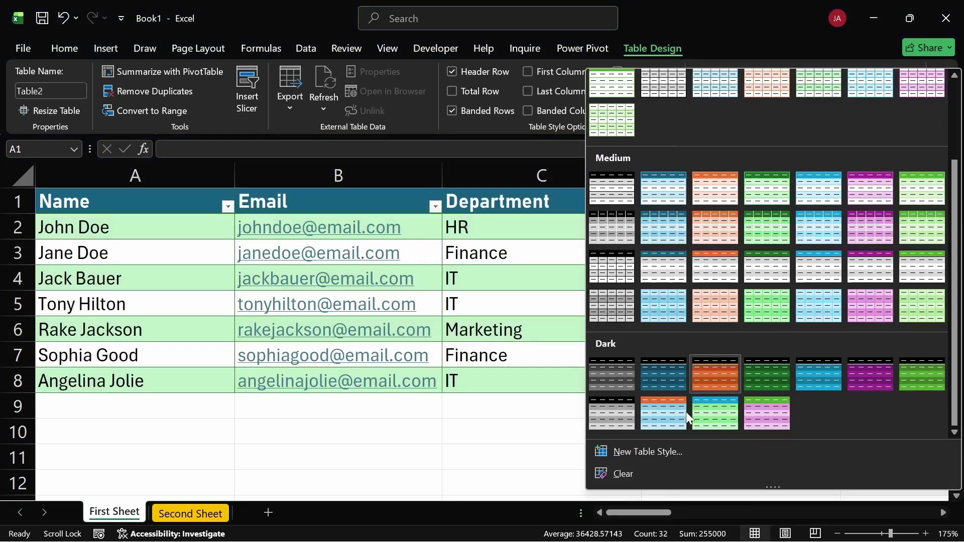
{"action": "key", "text": "Escape"}
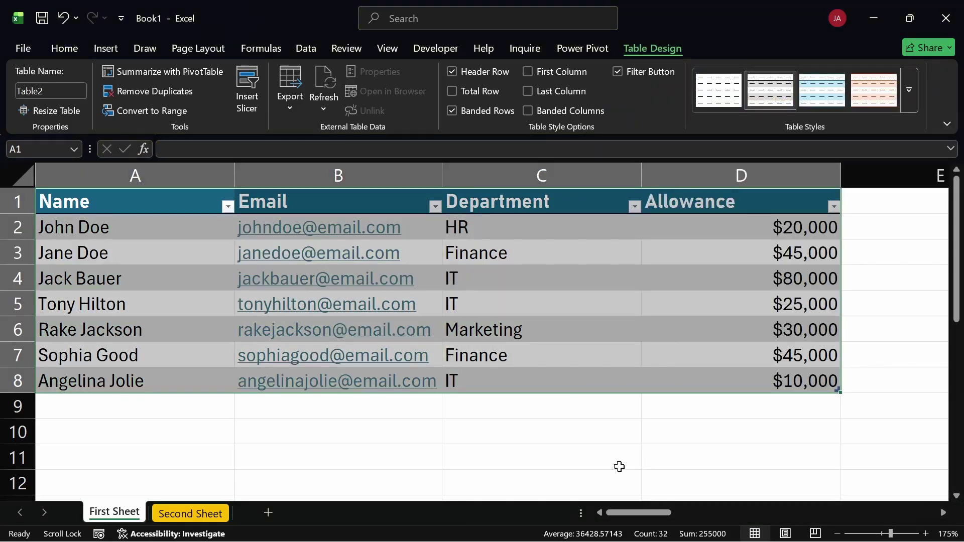
{"action": "left_click", "coordinate": [600, 266]}
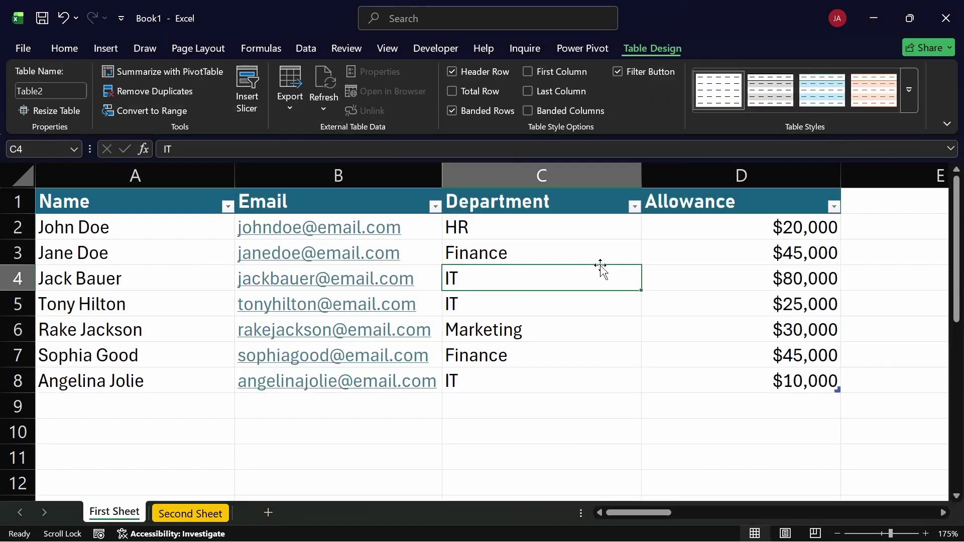
{"action": "left_click", "coordinate": [542, 309]}
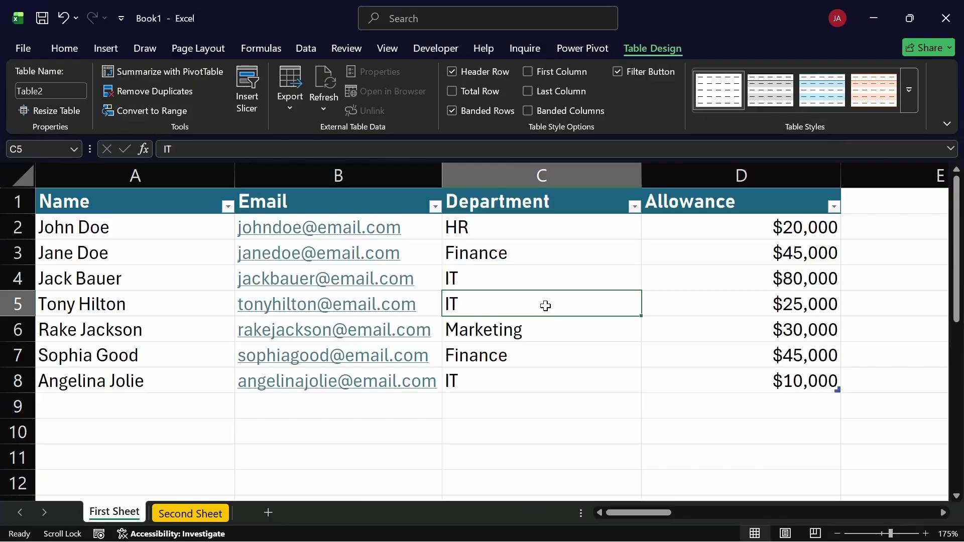
{"action": "left_click", "coordinate": [520, 411]}
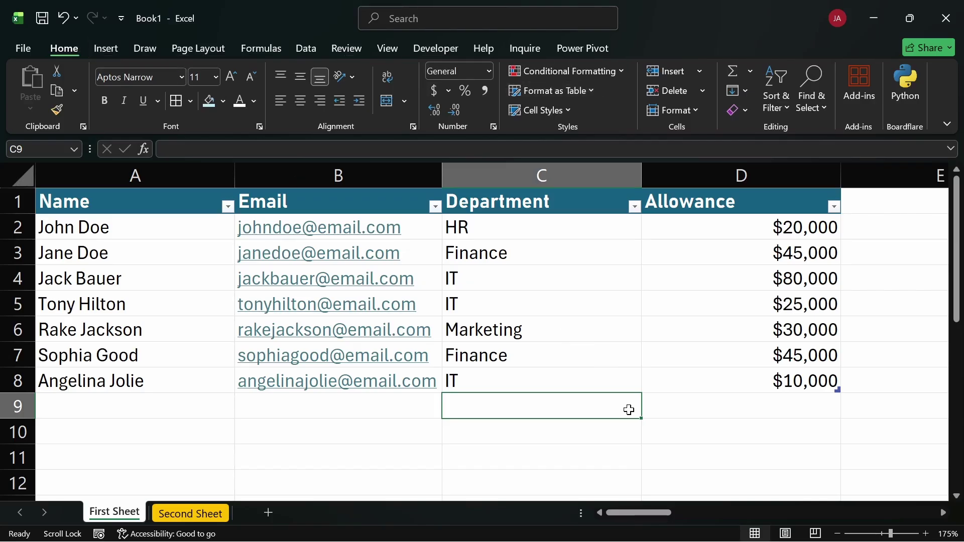
Select a cell inside the employee table and show the Table Design options for Table2
{"action": "left_click", "coordinate": [667, 430]}
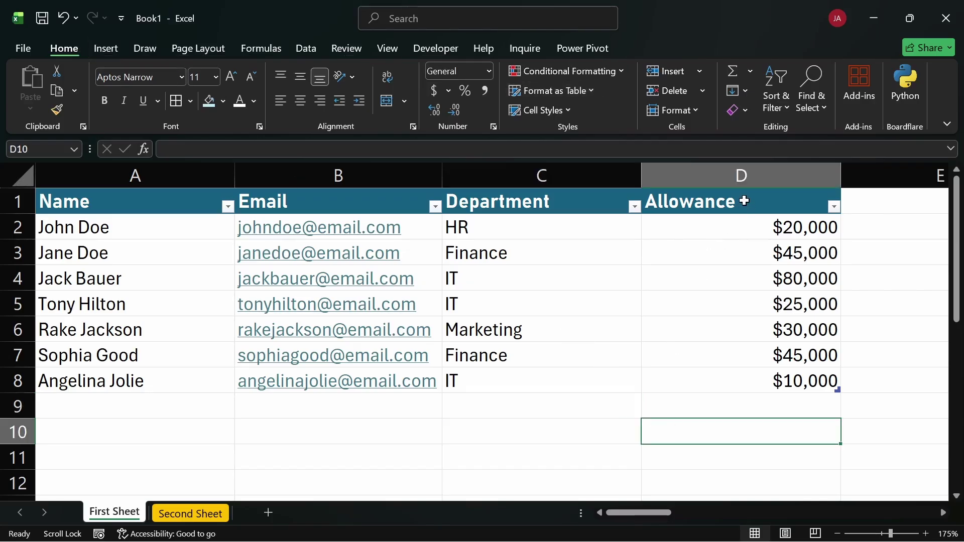
{"action": "left_click_drag", "start_coordinate": [743, 201], "coordinate": [93, 389]}
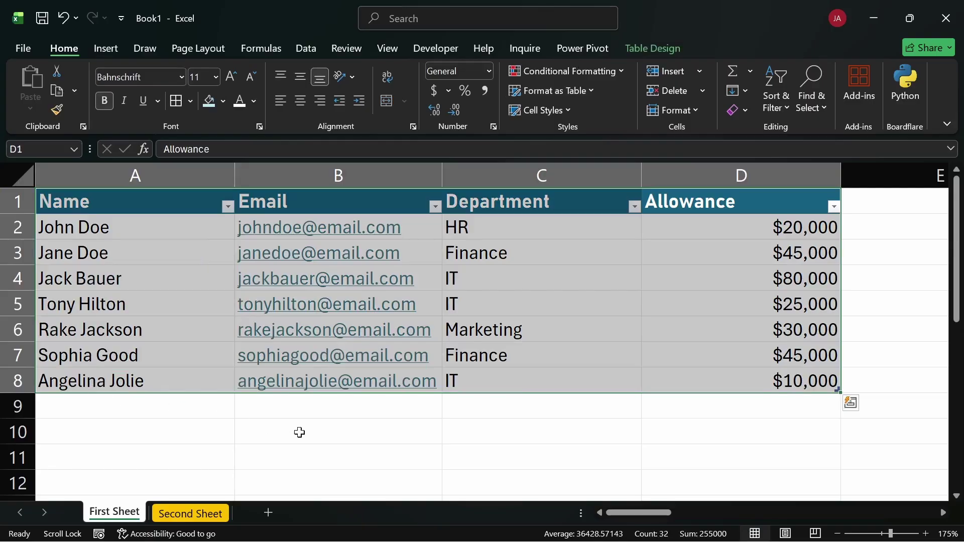
{"action": "left_click", "coordinate": [370, 418]}
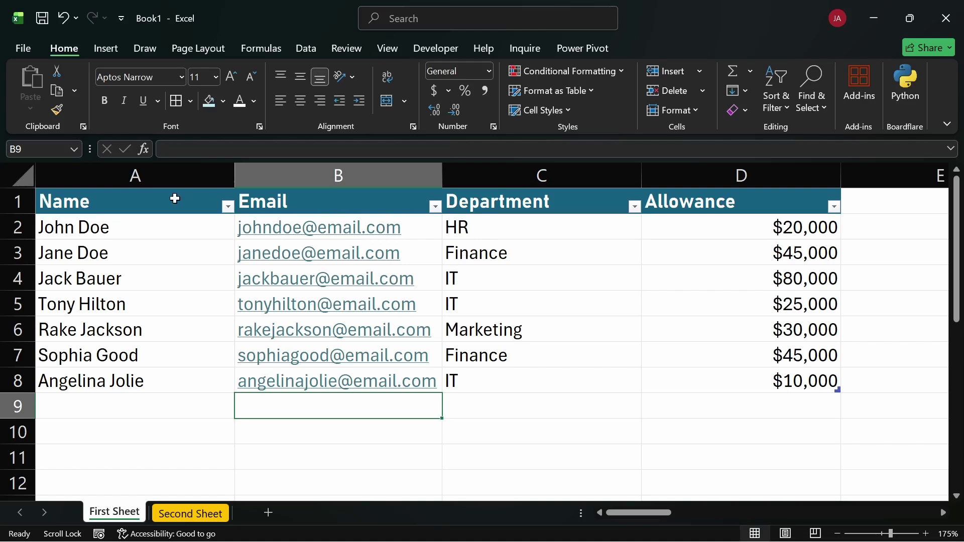
{"action": "left_click", "coordinate": [587, 380]}
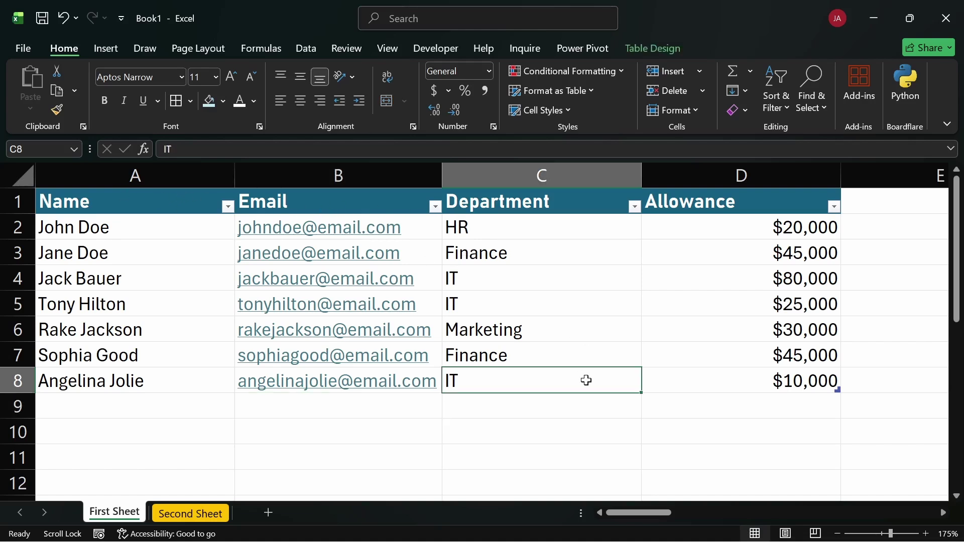
{"action": "left_click", "coordinate": [187, 274]}
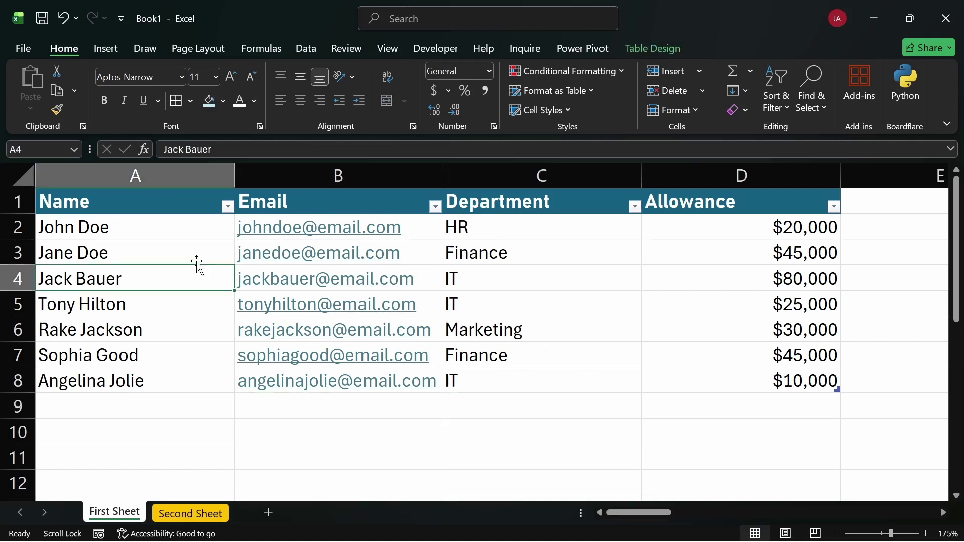
{"action": "left_click", "coordinate": [637, 46]}
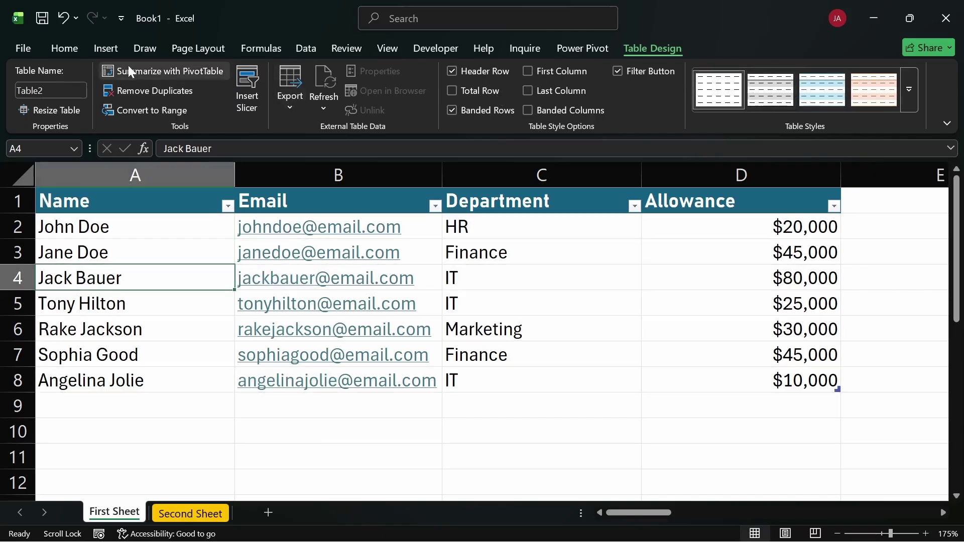
Name the table 'data' and verify it is listed beside big_guy, unit_price and unit_sold
{"action": "left_click", "coordinate": [48, 87]}
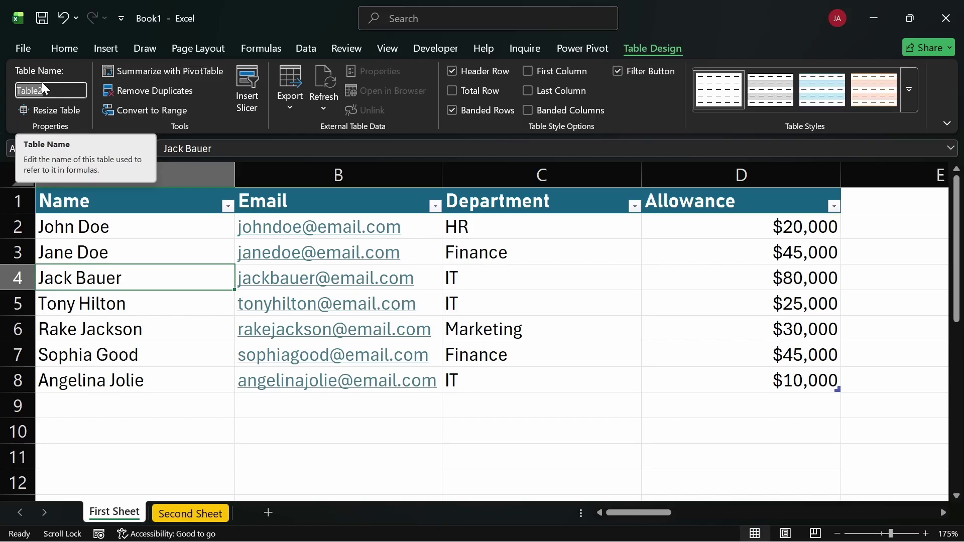
{"action": "type", "text": "data"}
{"action": "key", "text": "Return"}
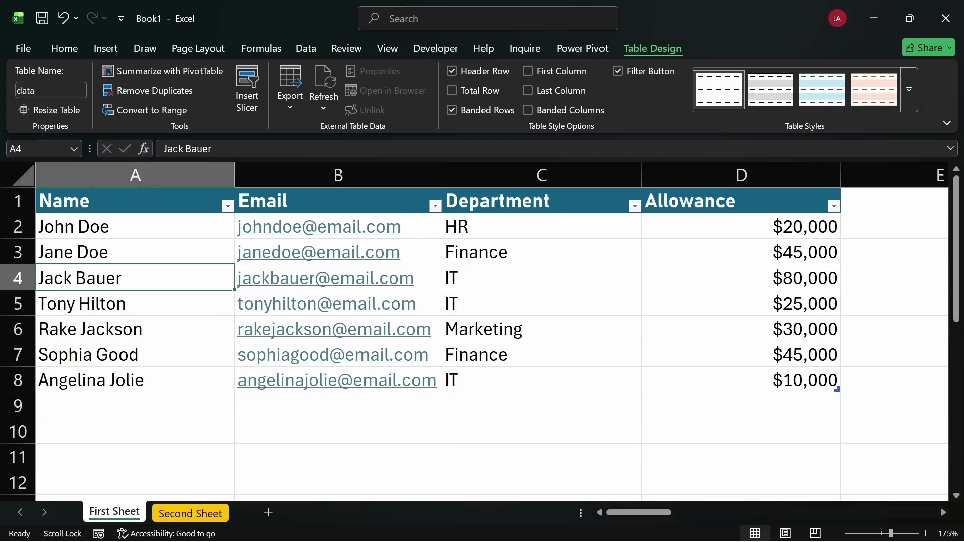
{"action": "left_click", "coordinate": [74, 148]}
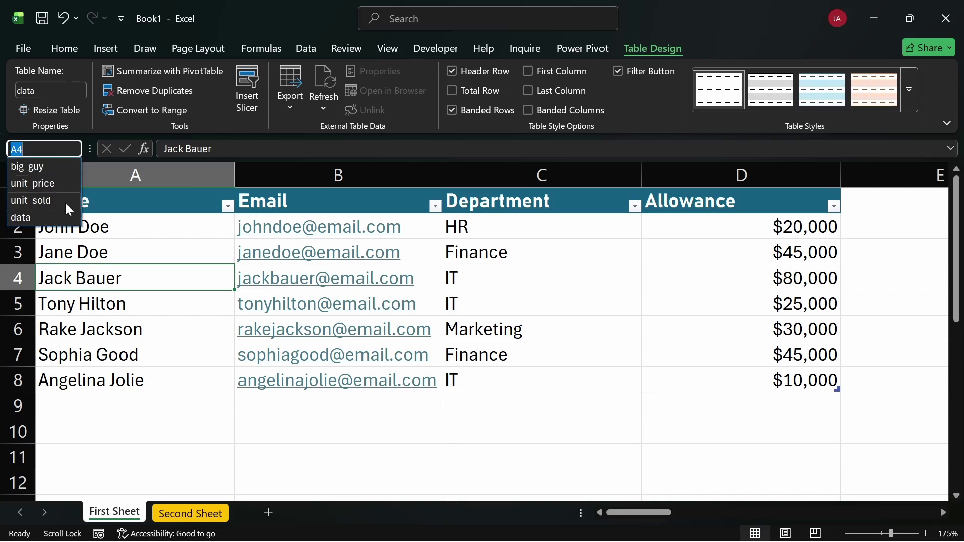
{"action": "left_click", "coordinate": [573, 395]}
{"action": "left_click", "coordinate": [573, 395]}
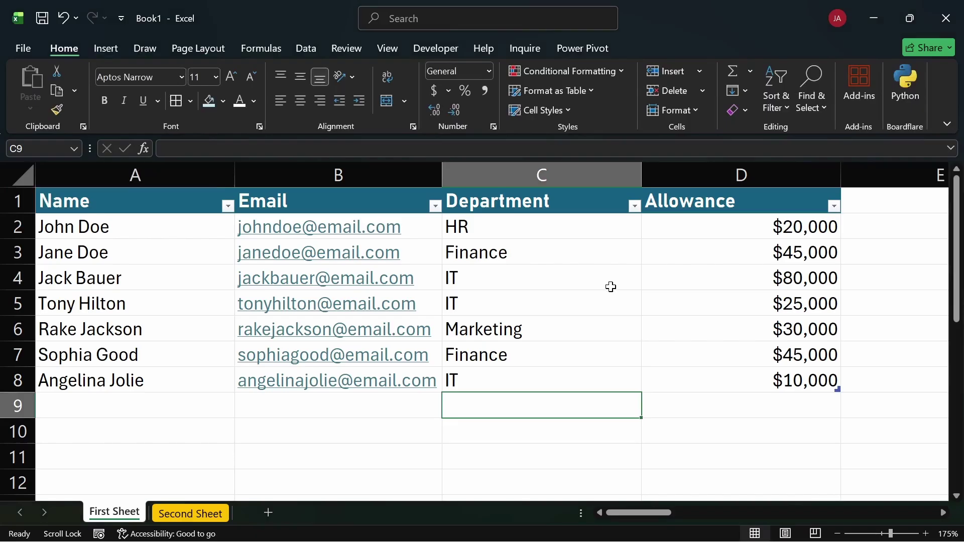
{"action": "left_click", "coordinate": [572, 244]}
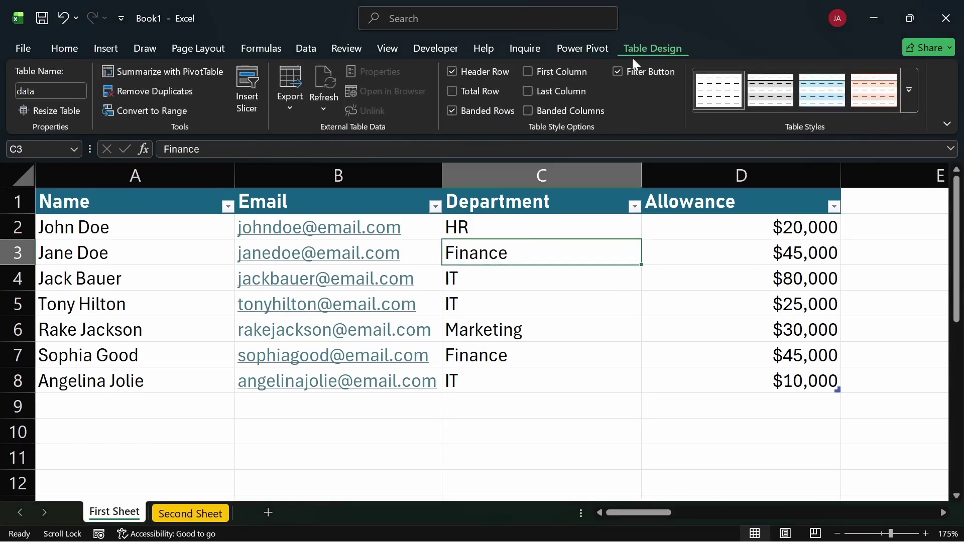
{"action": "left_click", "coordinate": [719, 428]}
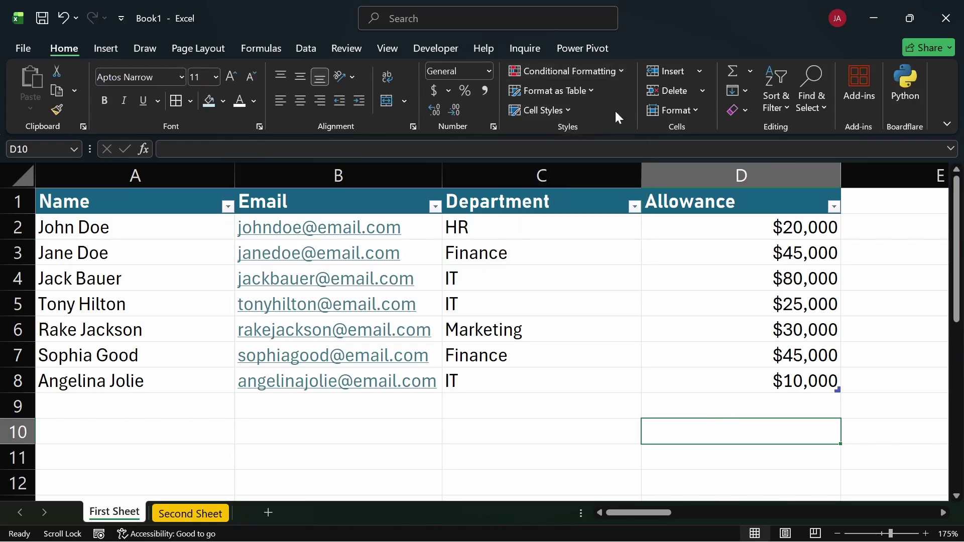
{"action": "left_click", "coordinate": [560, 304]}
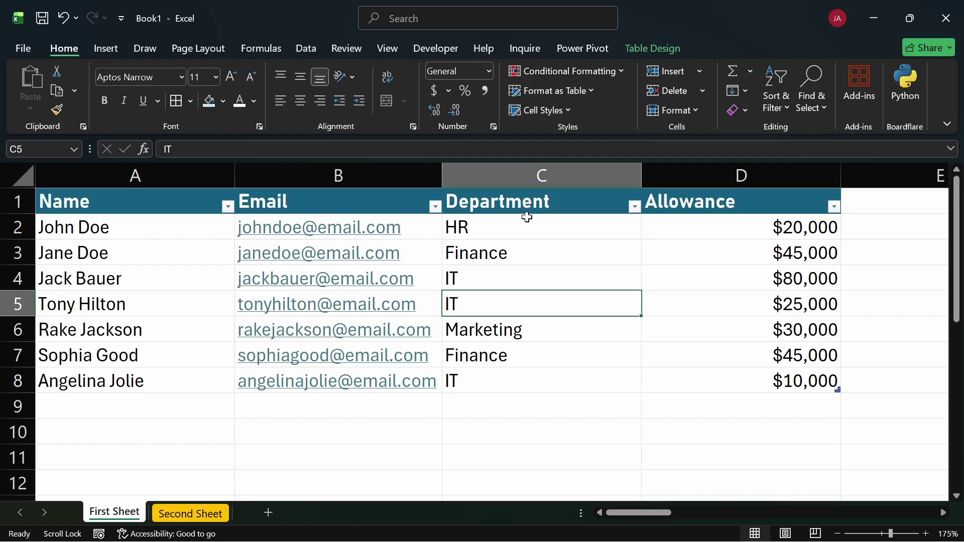
{"action": "left_click", "coordinate": [794, 409]}
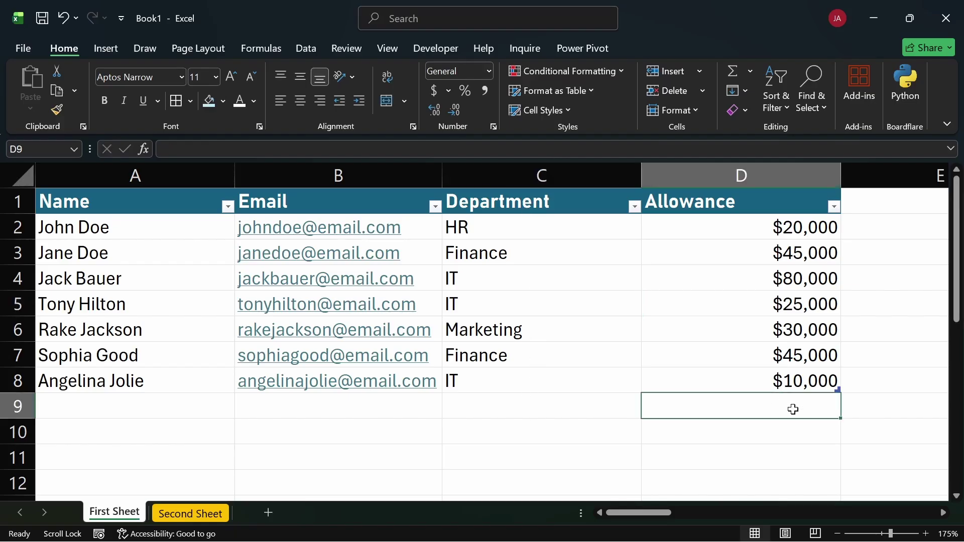
{"action": "key", "text": "alt+equal"}
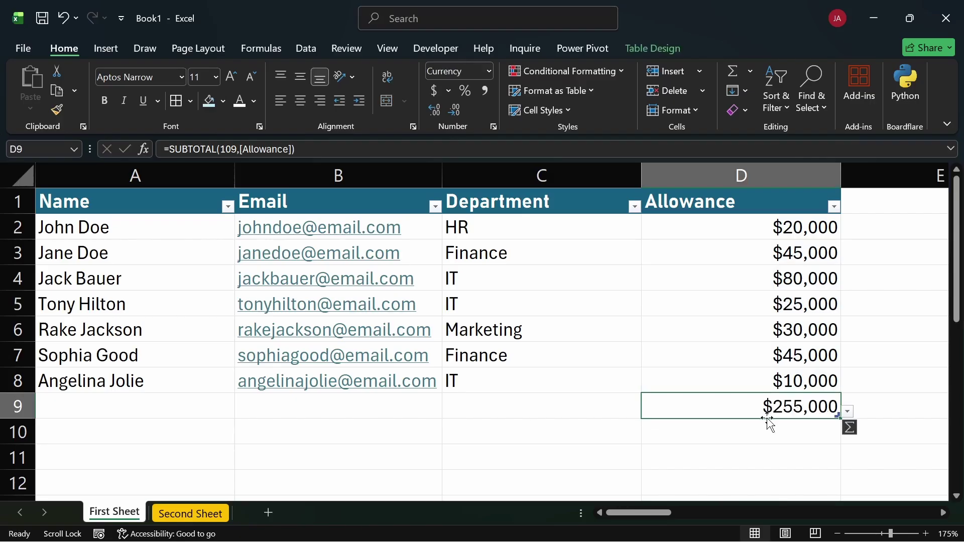
{"action": "double_click", "coordinate": [748, 406]}
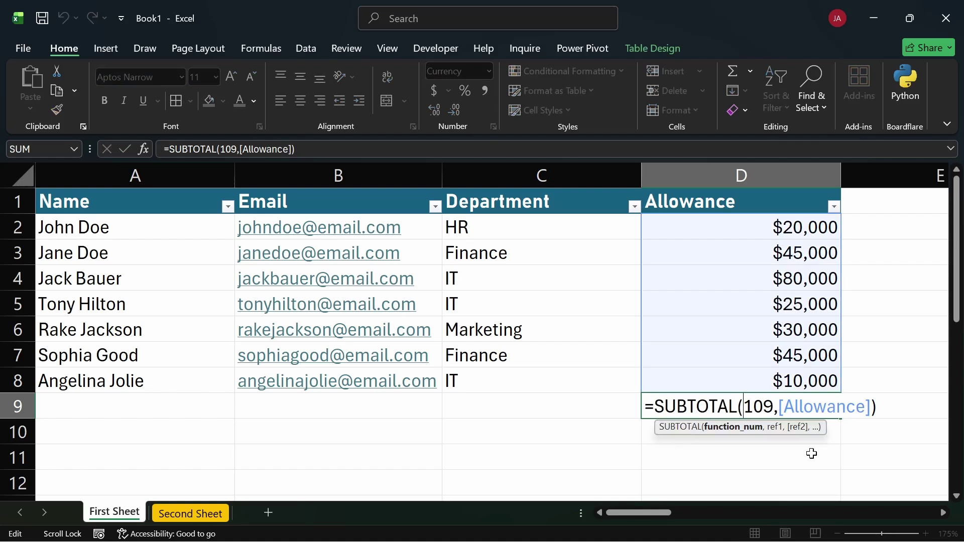
{"action": "key", "text": "Escape"}
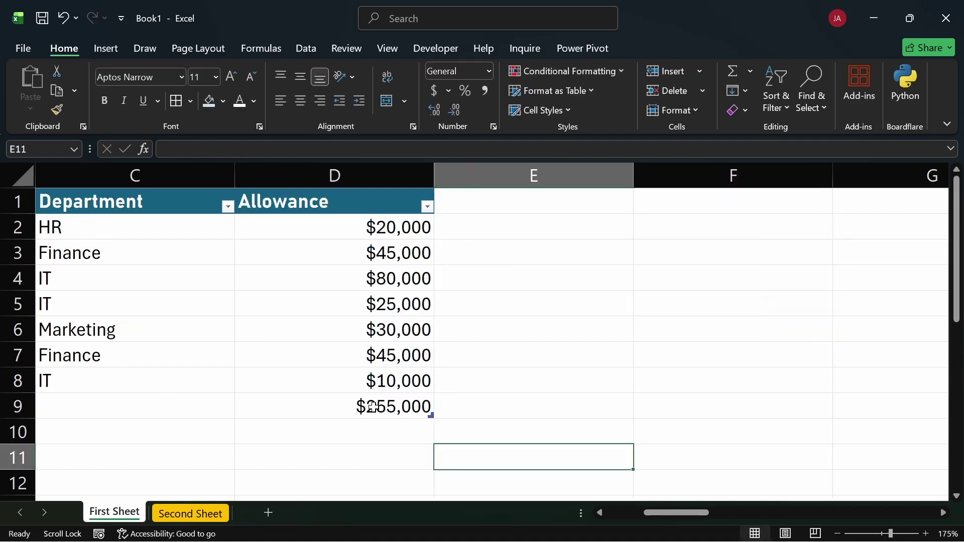
{"action": "left_click", "coordinate": [374, 406]}
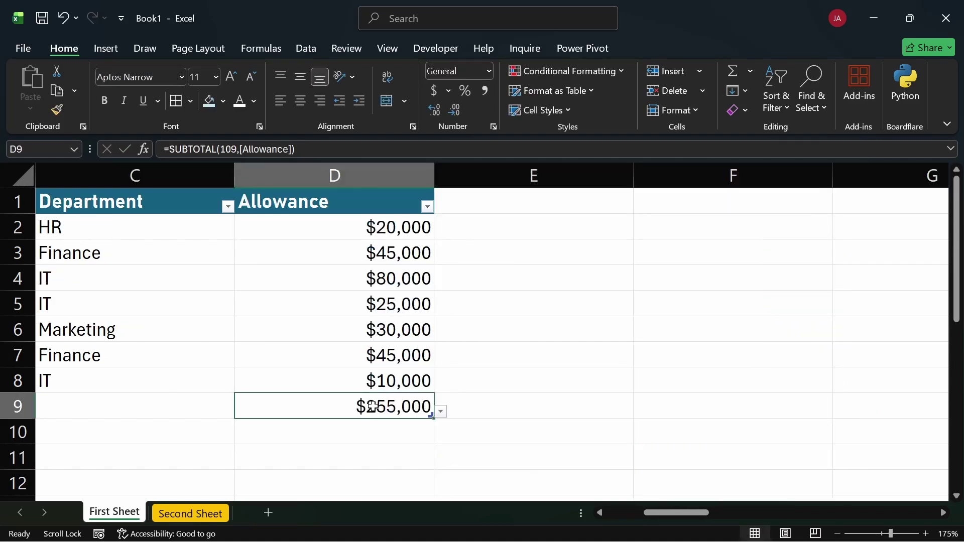
{"action": "key", "text": "Delete"}
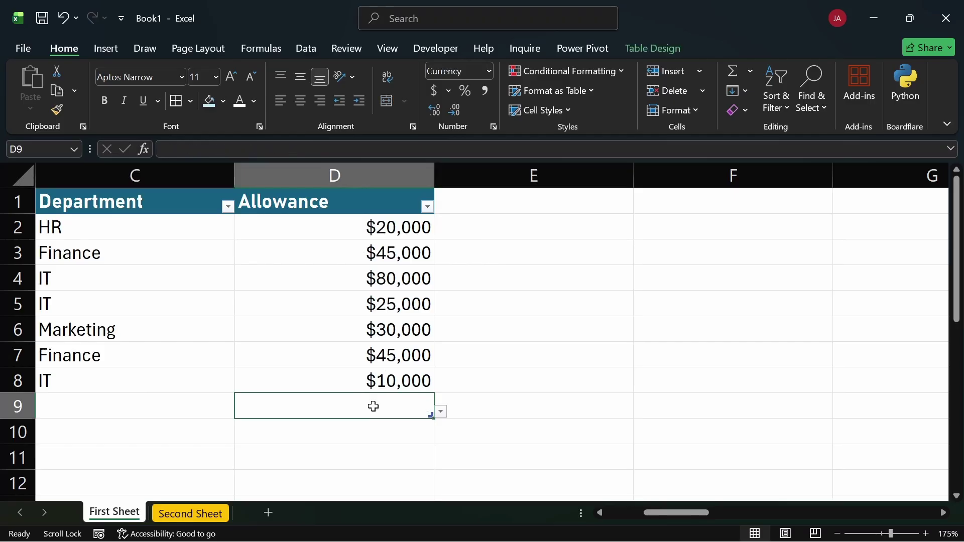
{"action": "key", "text": "ctrl+z"}
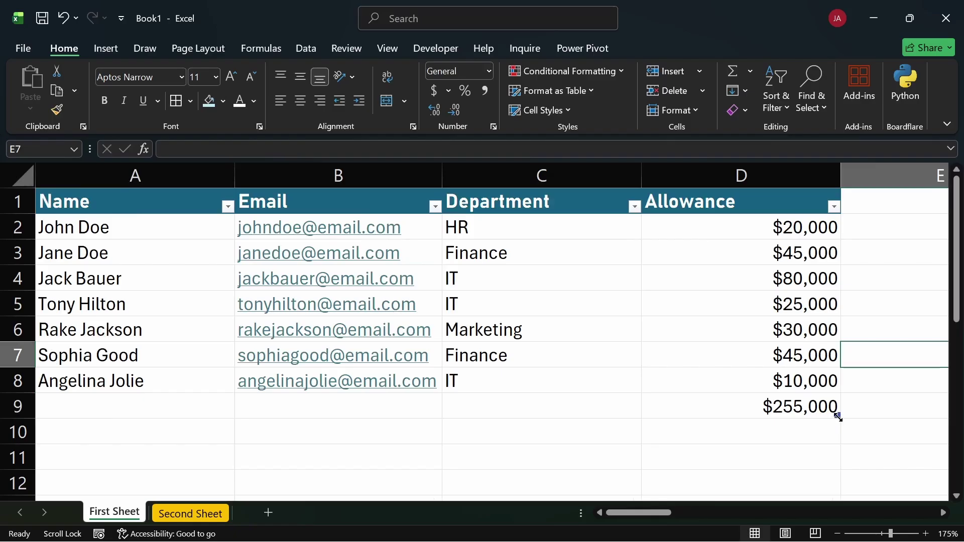
{"action": "left_click_drag", "start_coordinate": [840, 417], "coordinate": [836, 412]}
{"action": "left_click", "coordinate": [837, 412]}
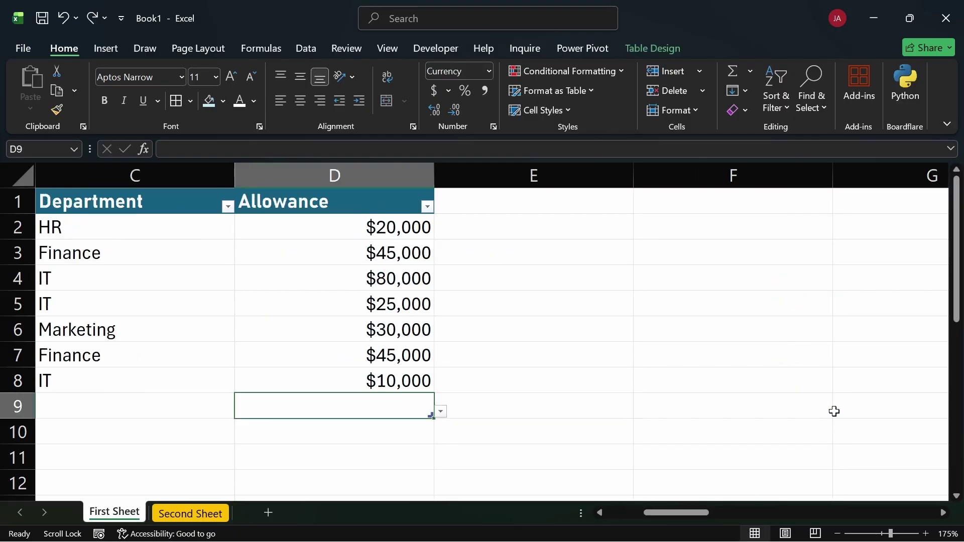
{"action": "key", "text": "Down"}
{"action": "key", "text": "Down"}
{"action": "key", "text": "Right"}
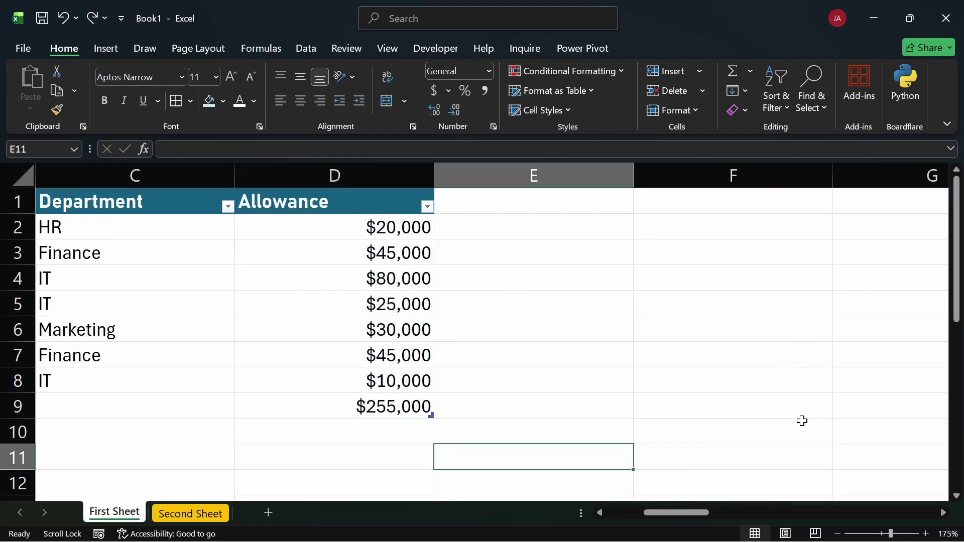
{"action": "key", "text": "ctrl+z"}
{"action": "left_click", "coordinate": [551, 327]}
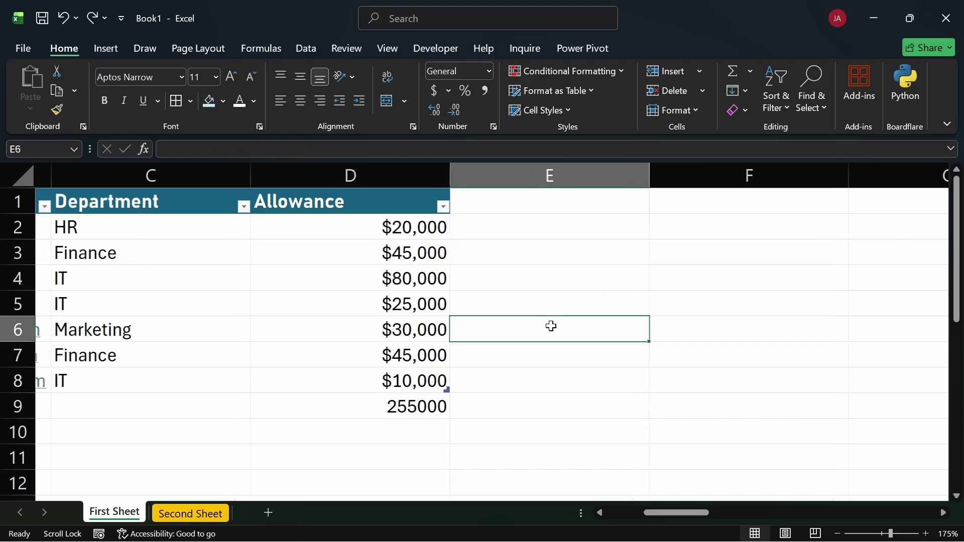
{"action": "scroll", "coordinate": [567, 336], "scroll_direction": "left", "scroll_amount": 3}
{"action": "left_click", "coordinate": [762, 409]}
{"action": "key", "text": "Delete"}
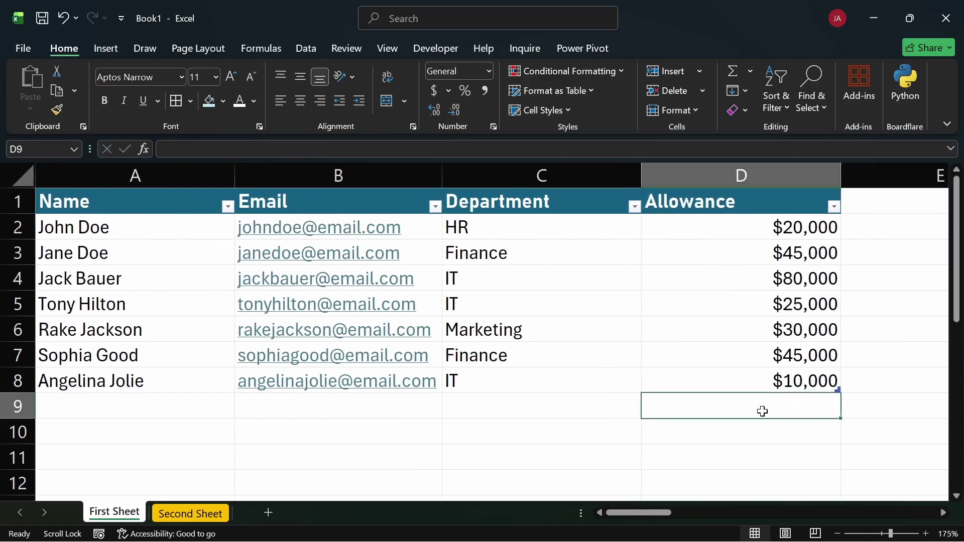
{"action": "left_click", "coordinate": [749, 433]}
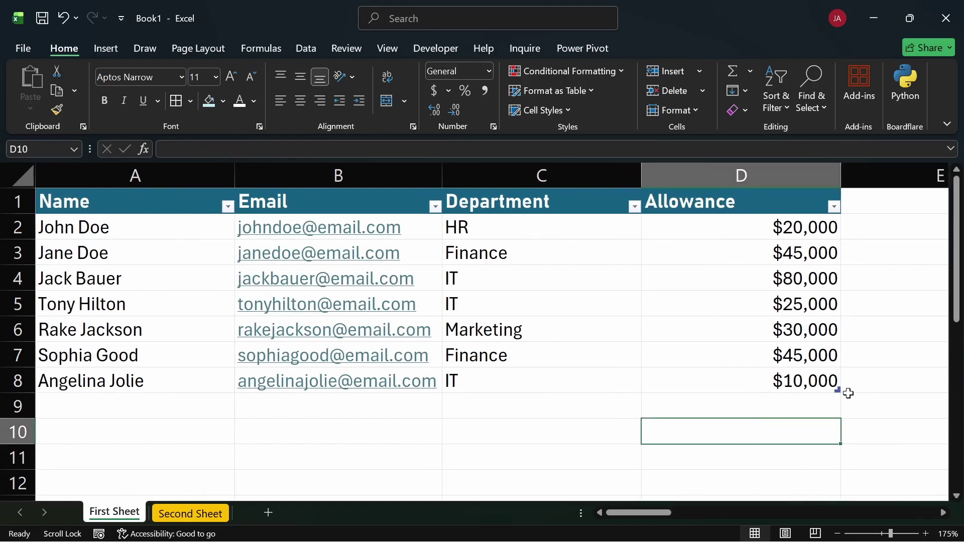
{"action": "left_click", "coordinate": [604, 340]}
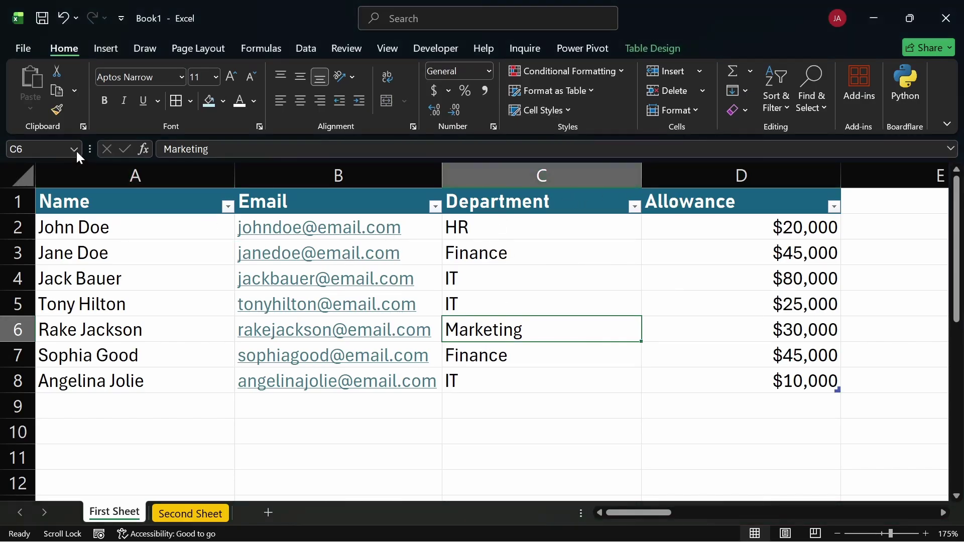
{"action": "left_click", "coordinate": [74, 149]}
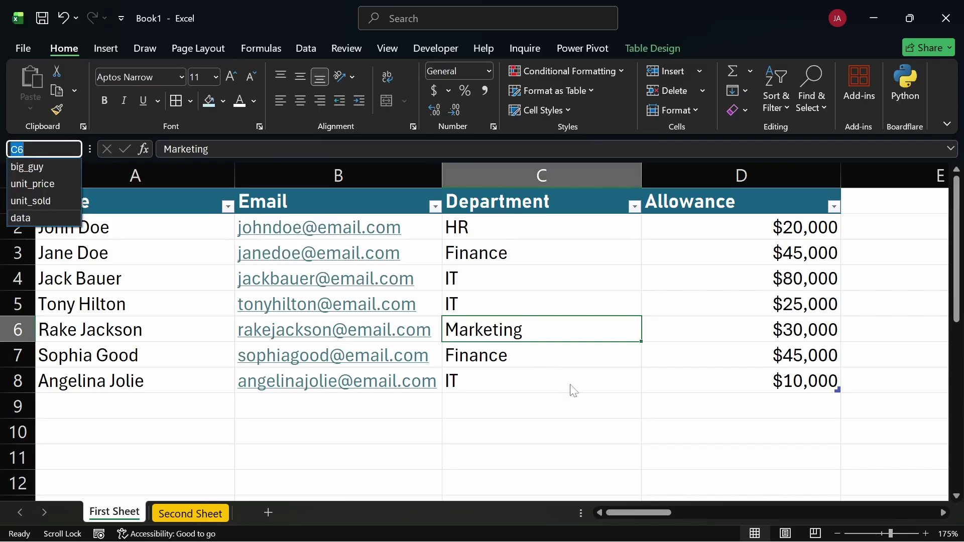
{"action": "left_click", "coordinate": [580, 409]}
{"action": "left_click", "coordinate": [579, 408]}
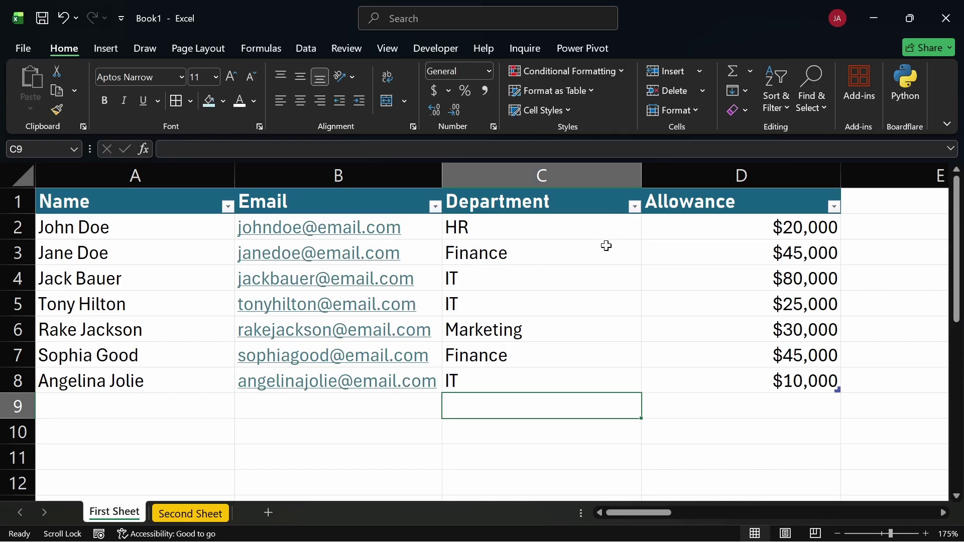
{"action": "left_click", "coordinate": [568, 110]}
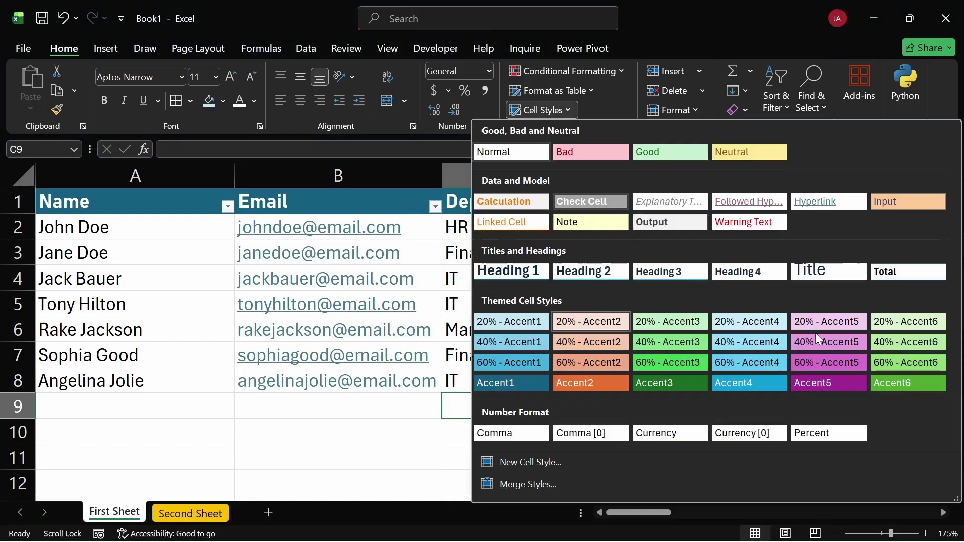
{"action": "key", "text": "Escape"}
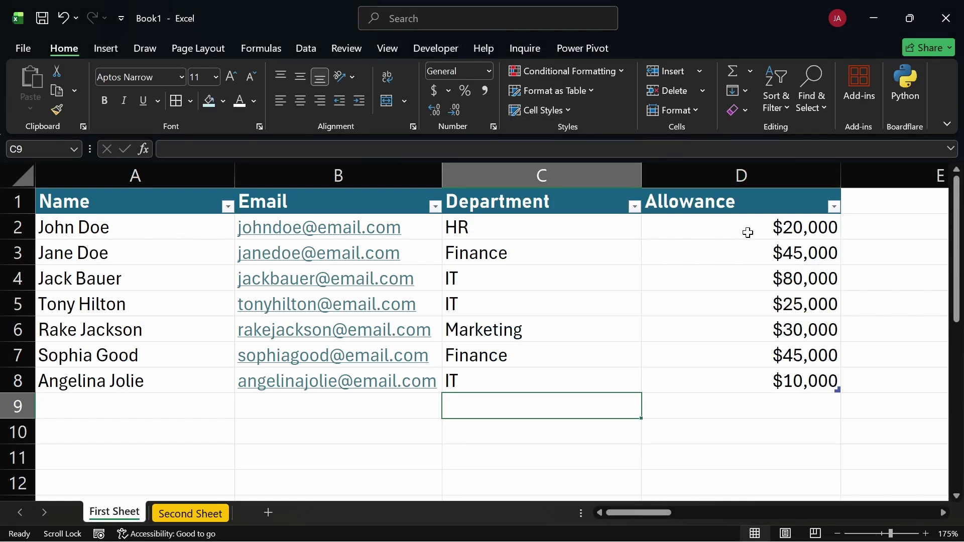
{"action": "left_click_drag", "start_coordinate": [749, 233], "coordinate": [748, 382]}
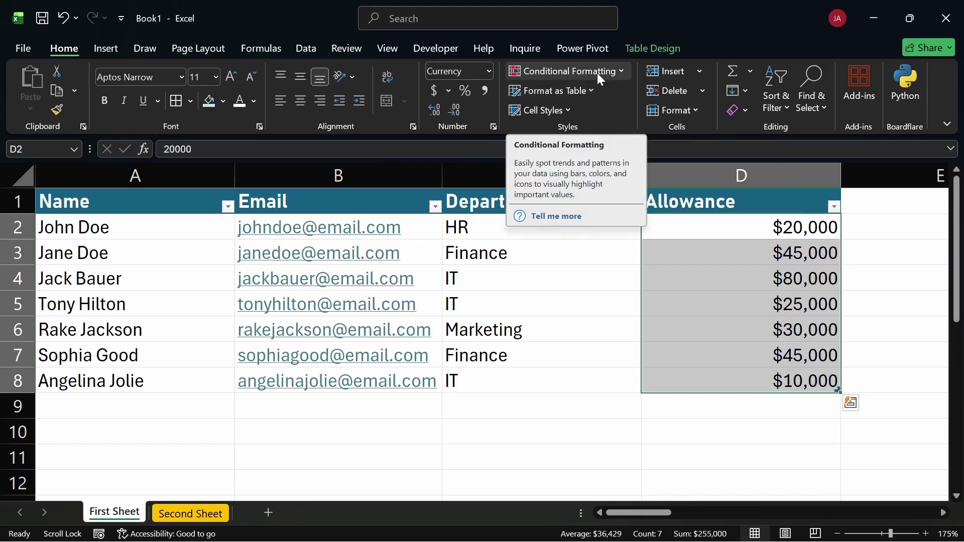
Select the Allowance amounts D2:D8 and start a Greater Than highlight rule
{"action": "left_click", "coordinate": [707, 424]}
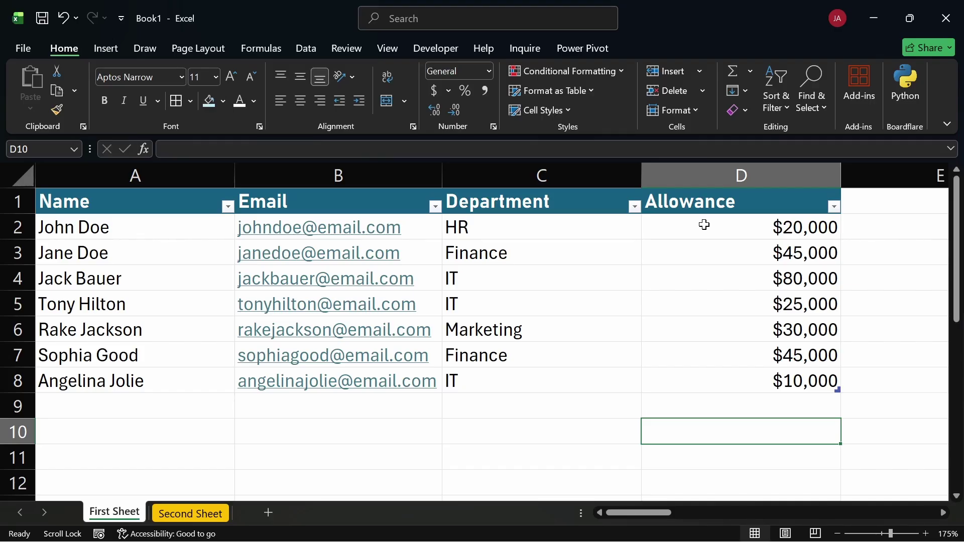
{"action": "left_click_drag", "start_coordinate": [710, 224], "coordinate": [713, 379]}
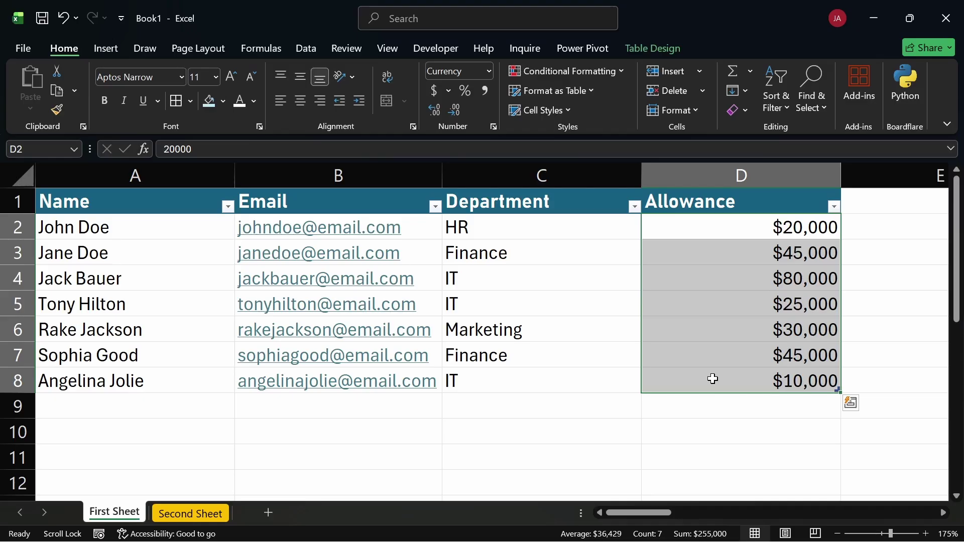
{"action": "left_click", "coordinate": [566, 72]}
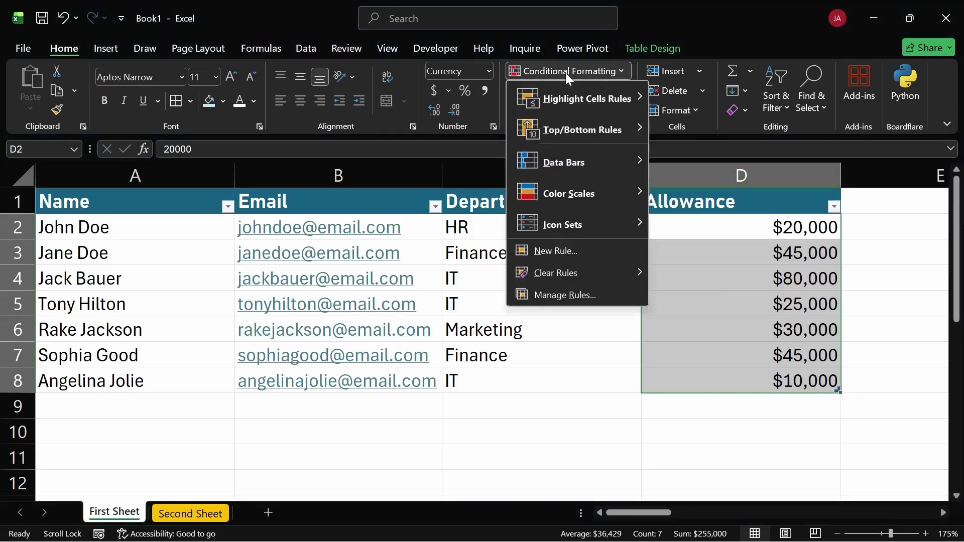
{"action": "mouse_move", "coordinate": [559, 103]}
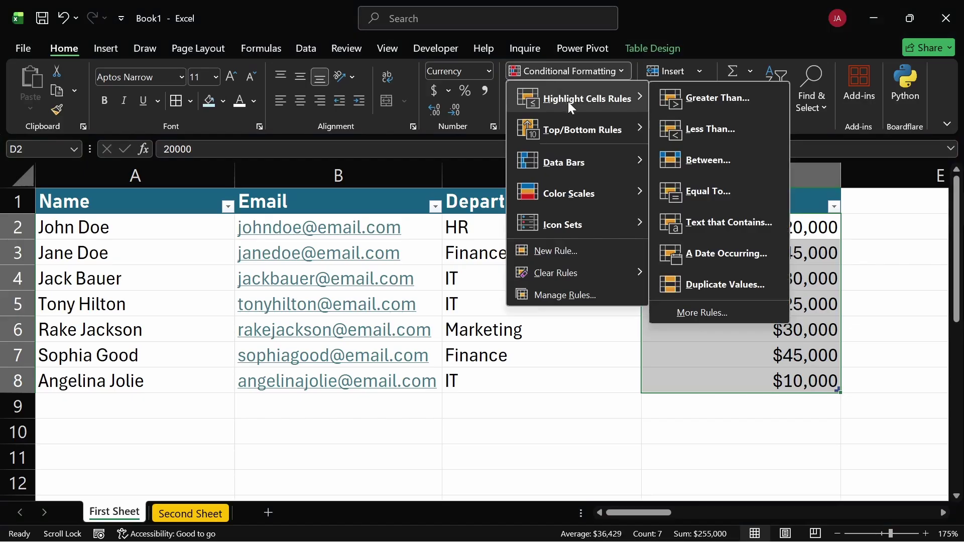
{"action": "mouse_move", "coordinate": [572, 126]}
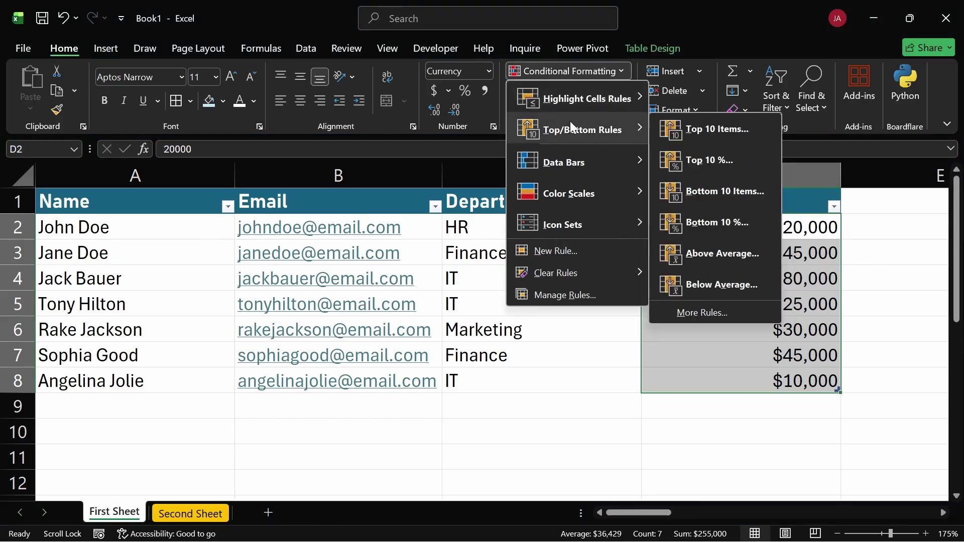
{"action": "mouse_move", "coordinate": [574, 157]}
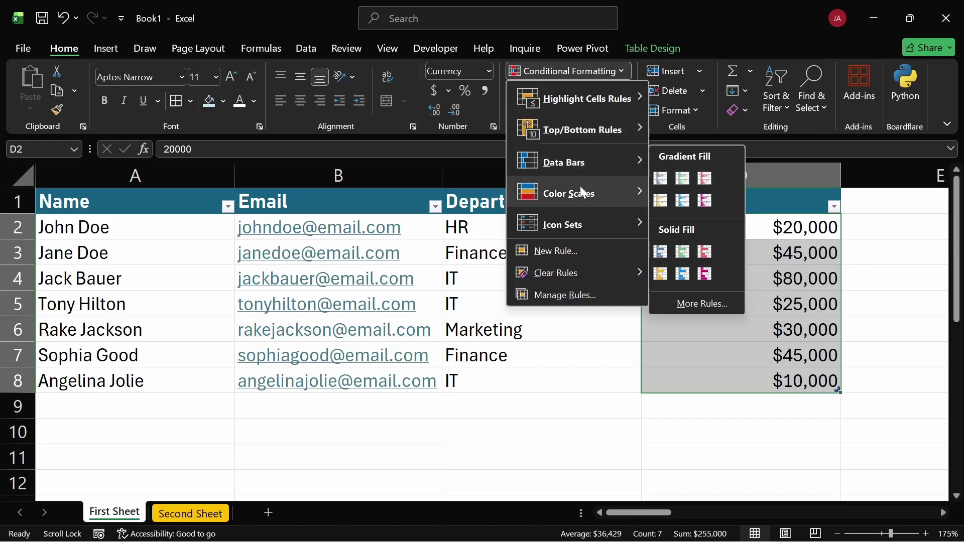
{"action": "mouse_move", "coordinate": [585, 227]}
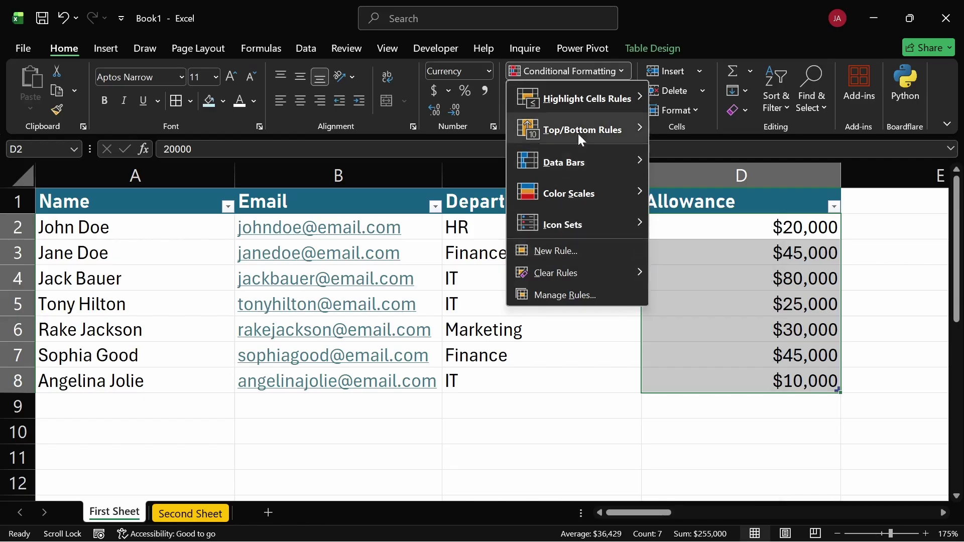
{"action": "mouse_move", "coordinate": [603, 95]}
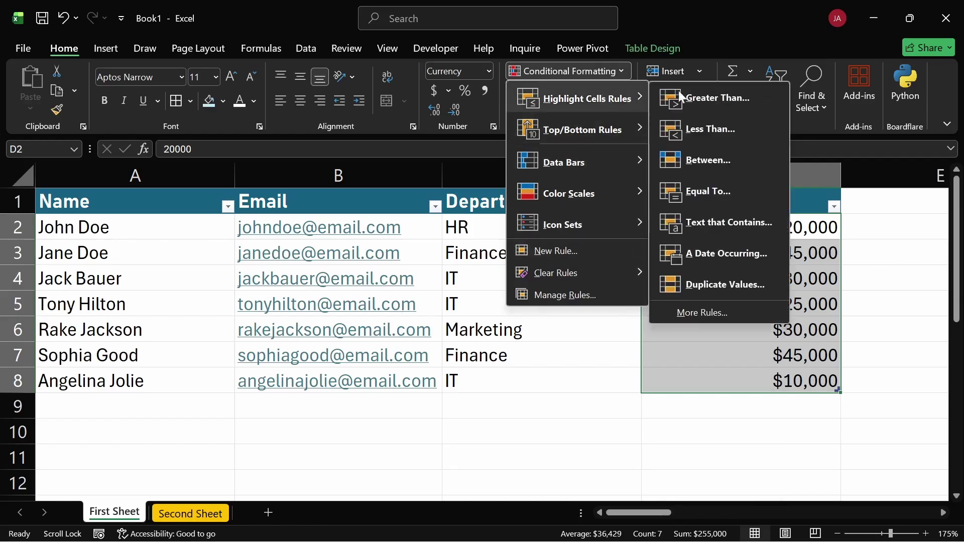
{"action": "left_click", "coordinate": [734, 100]}
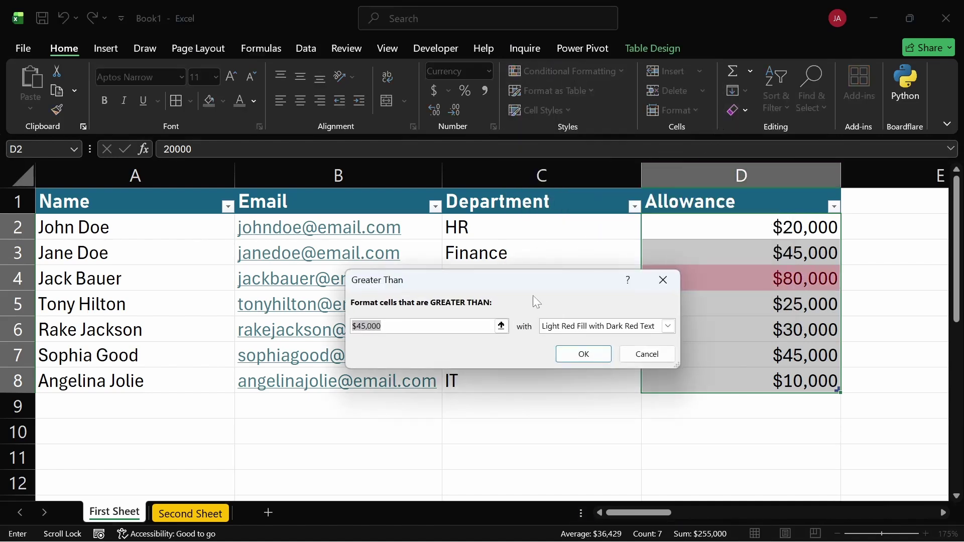
Set the threshold to 75,000 with Green Fill with Dark Green Text and apply it
{"action": "key", "text": "Right"}
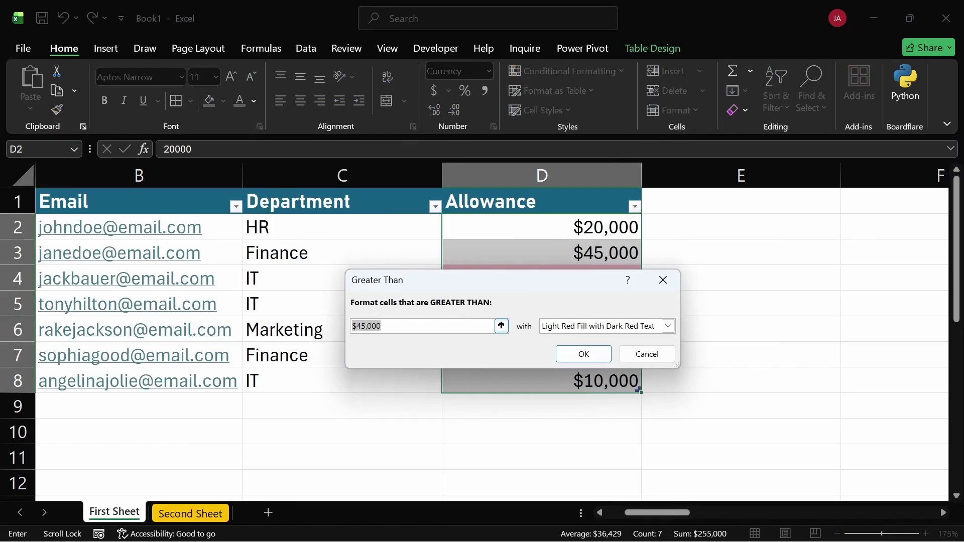
{"action": "left_click", "coordinate": [366, 326]}
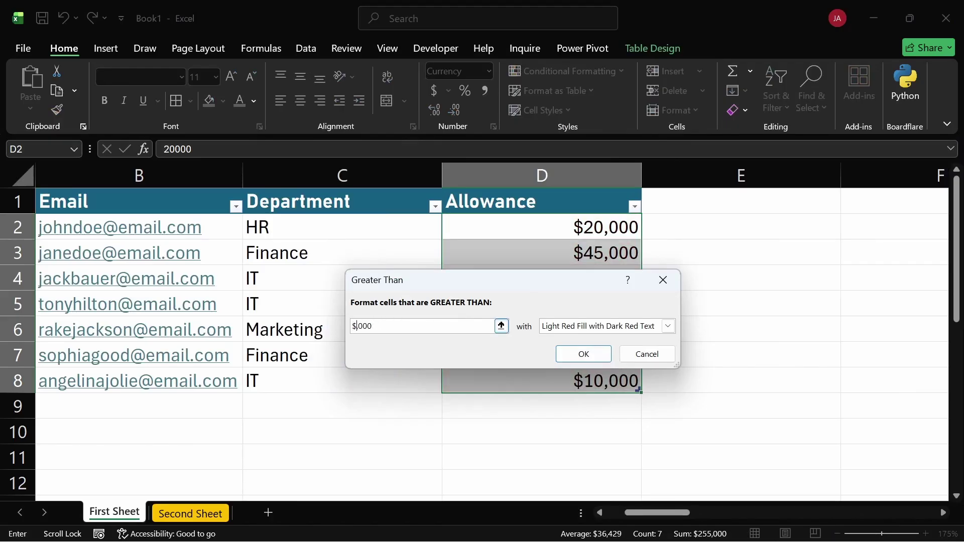
{"action": "key", "text": "BackSpace"}
{"action": "key", "text": "BackSpace"}
{"action": "type", "text": "75"}
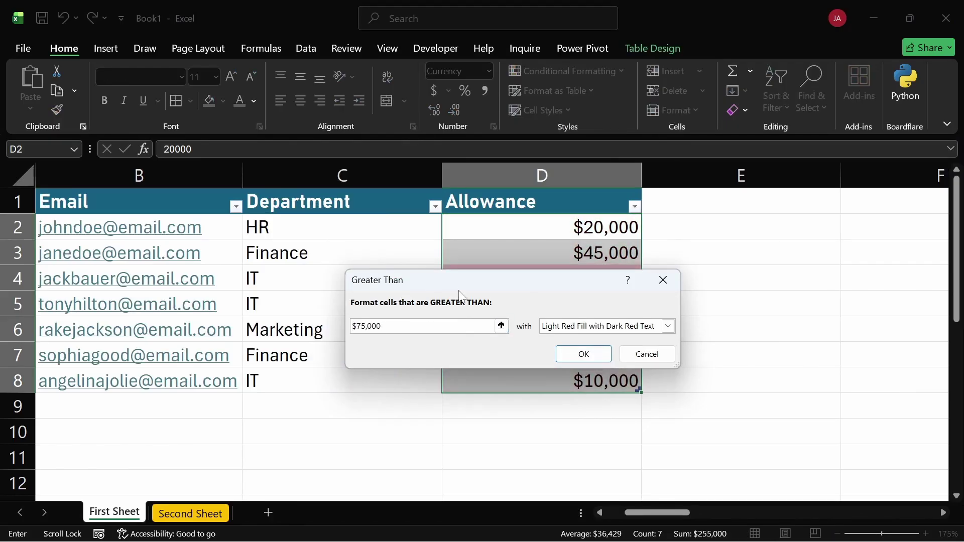
{"action": "left_click_drag", "start_coordinate": [457, 273], "coordinate": [463, 330]}
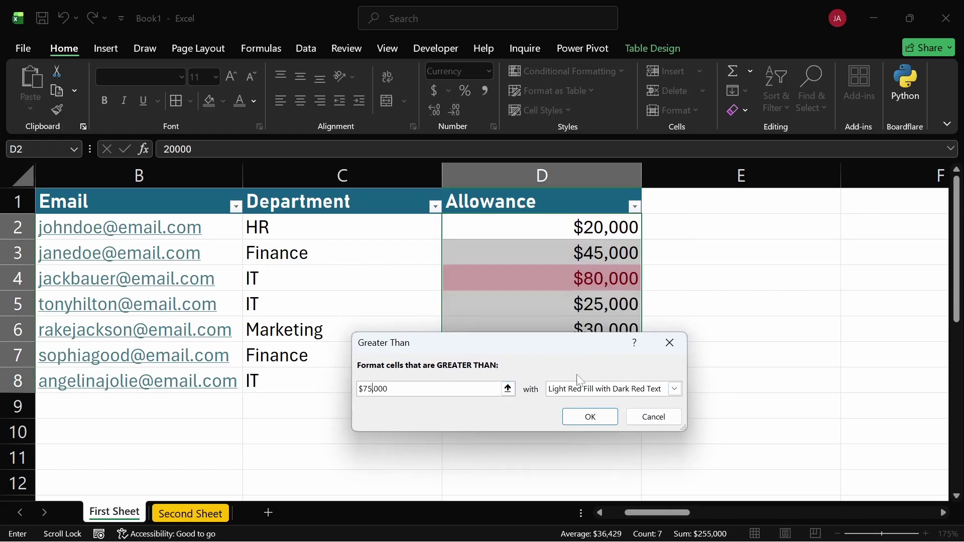
{"action": "left_click", "coordinate": [674, 388]}
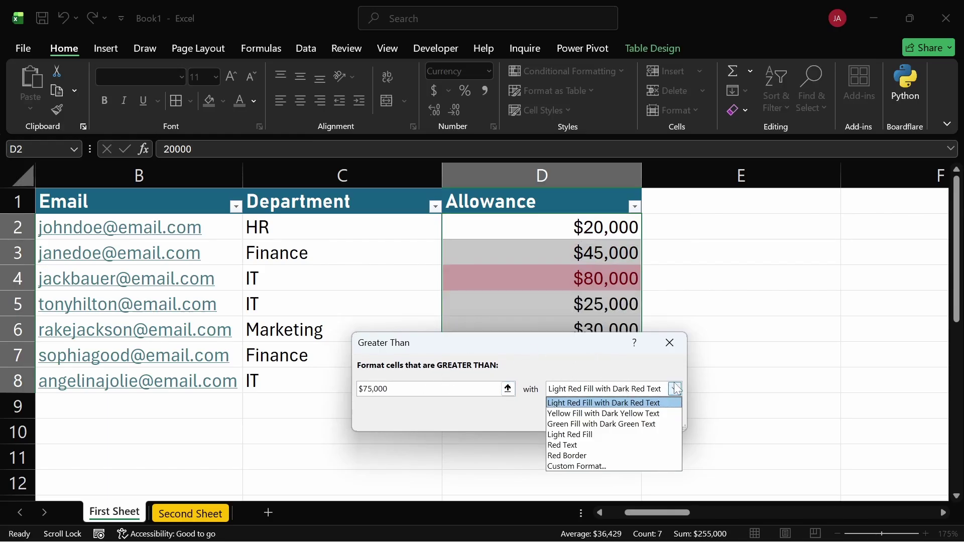
{"action": "left_click", "coordinate": [604, 424]}
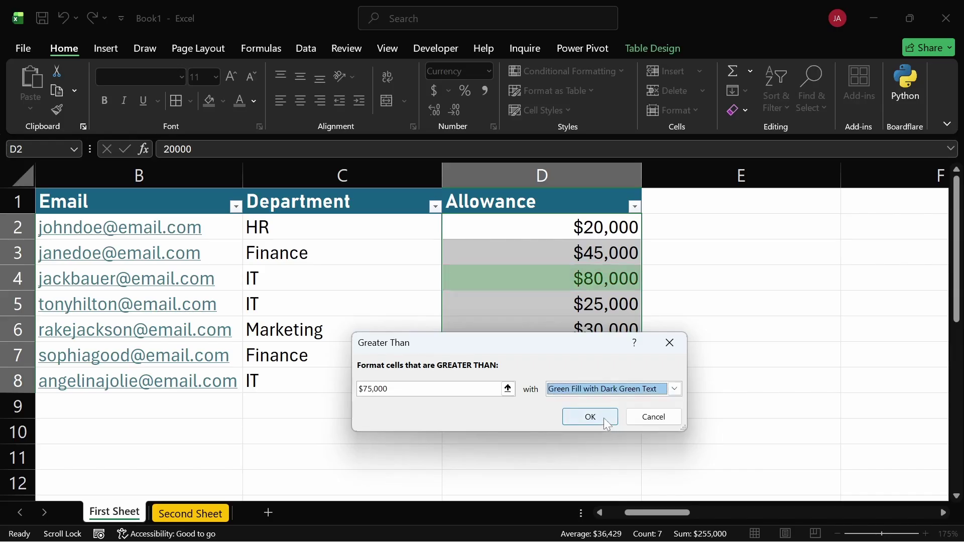
{"action": "left_click", "coordinate": [604, 417]}
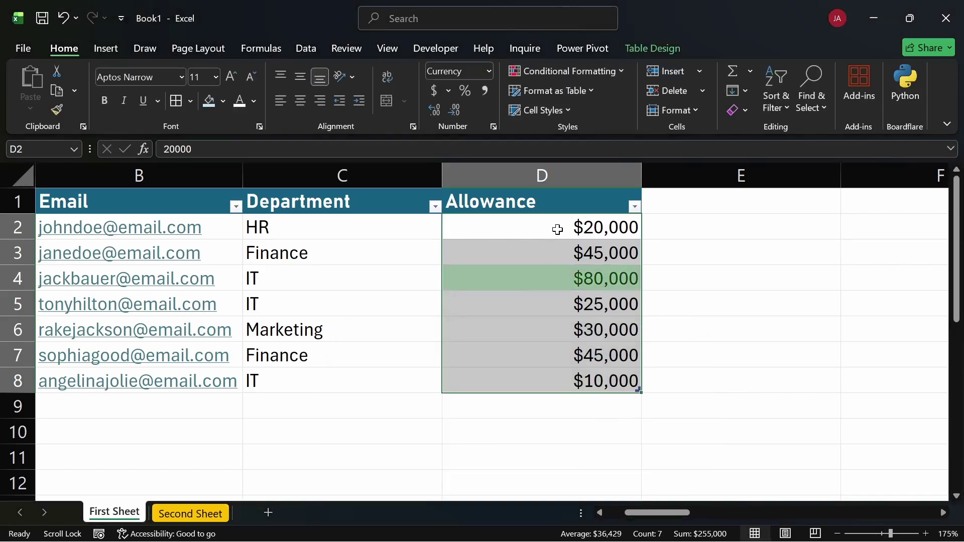
Add a Less Than 30,000 rule using Light Red Fill with Dark Red Text
{"action": "left_click", "coordinate": [619, 70]}
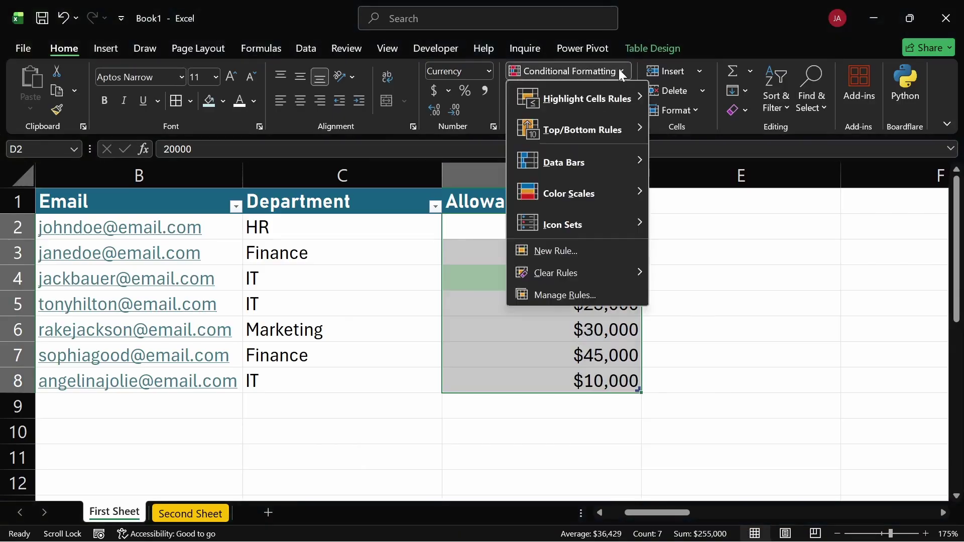
{"action": "mouse_move", "coordinate": [588, 98]}
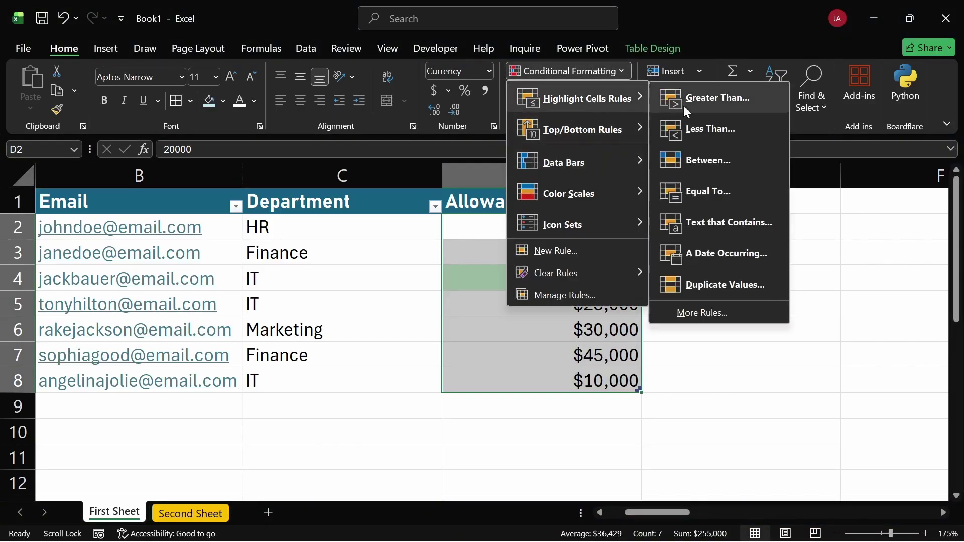
{"action": "left_click", "coordinate": [706, 127]}
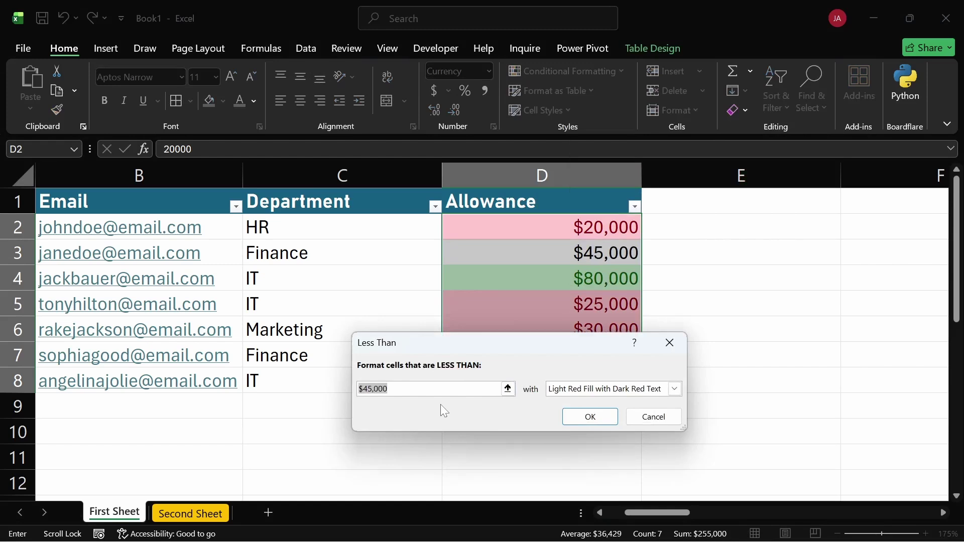
{"action": "left_click", "coordinate": [368, 389]}
{"action": "key", "text": "BackSpace"}
{"action": "type", "text": "30"}
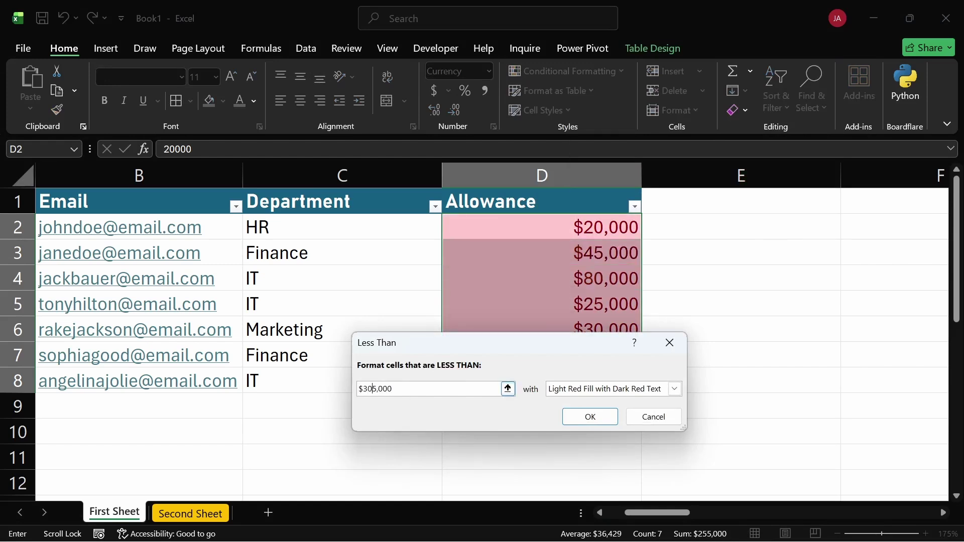
{"action": "key", "text": "Delete"}
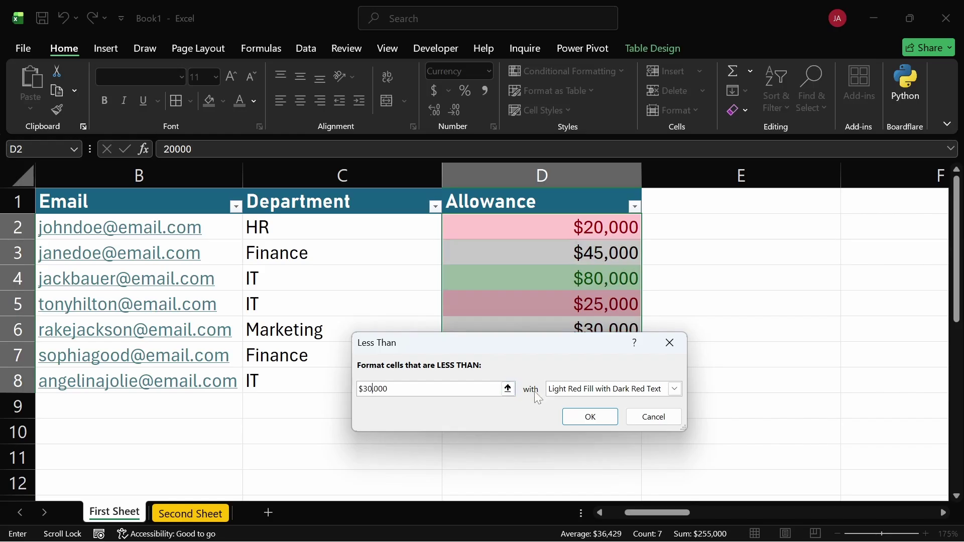
{"action": "left_click", "coordinate": [590, 417]}
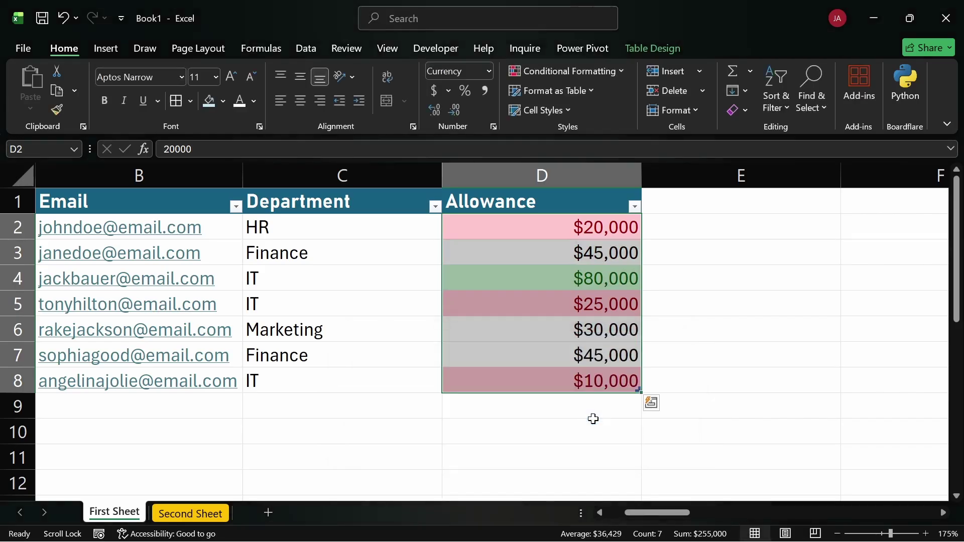
{"action": "left_click", "coordinate": [538, 422]}
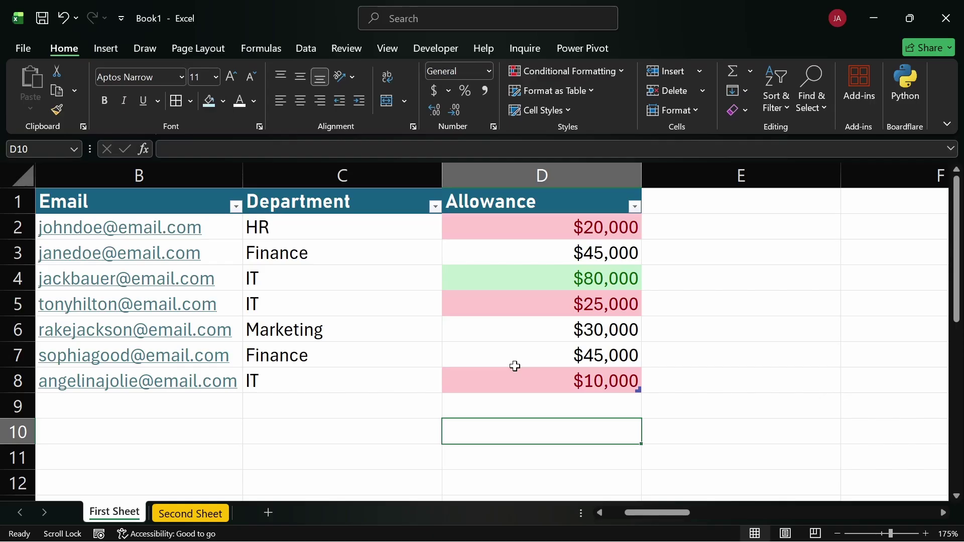
{"action": "left_click", "coordinate": [514, 278]}
{"action": "scroll", "coordinate": [515, 276], "scroll_direction": "left", "scroll_amount": 3}
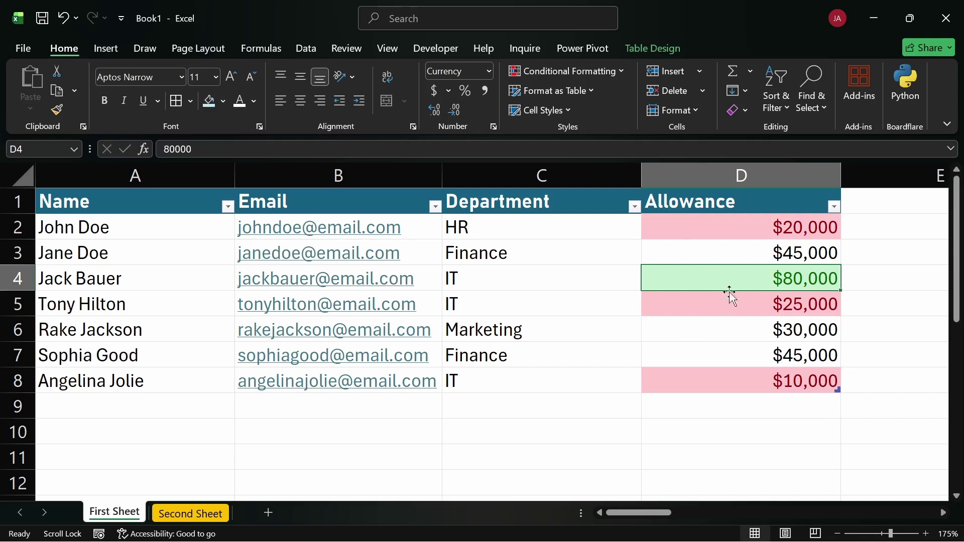
{"action": "left_click", "coordinate": [731, 255]}
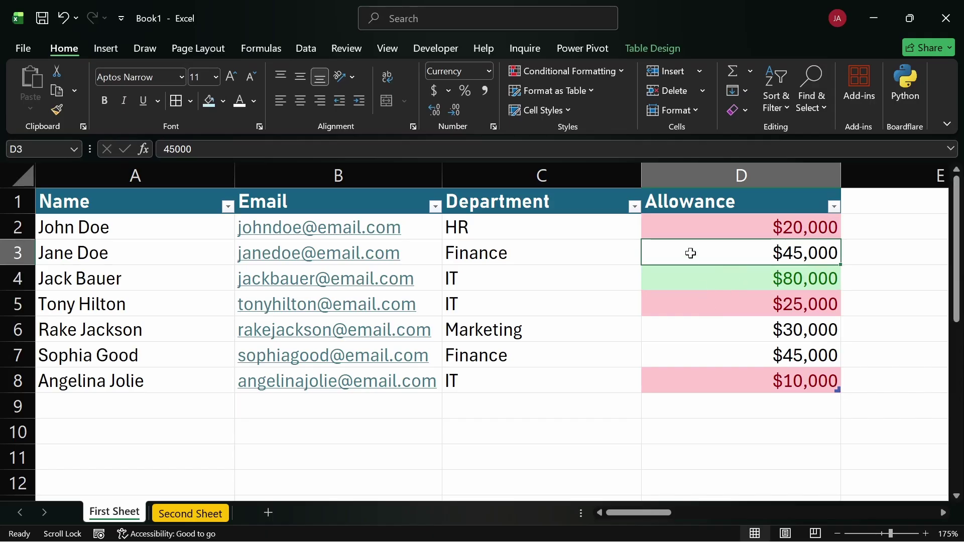
{"action": "left_click", "coordinate": [719, 354]}
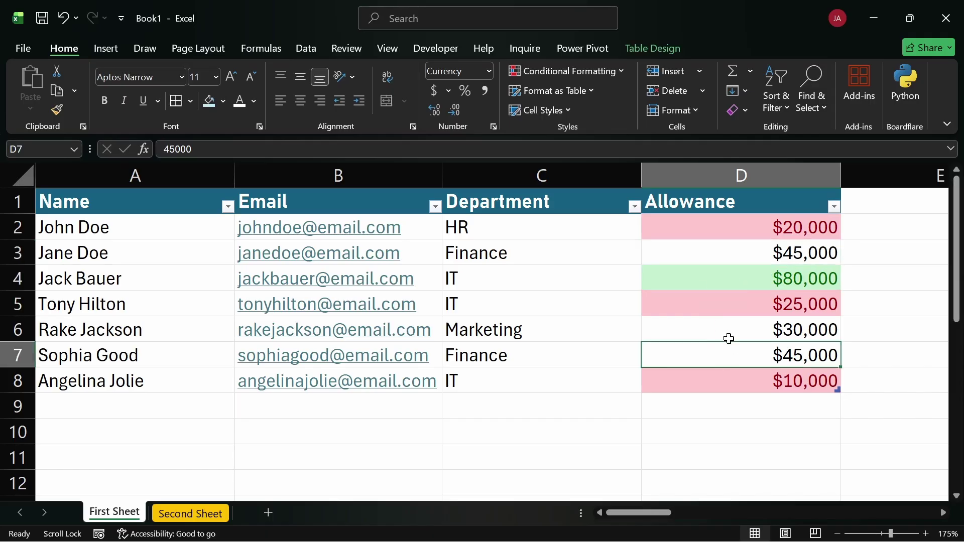
{"action": "left_click", "coordinate": [725, 231]}
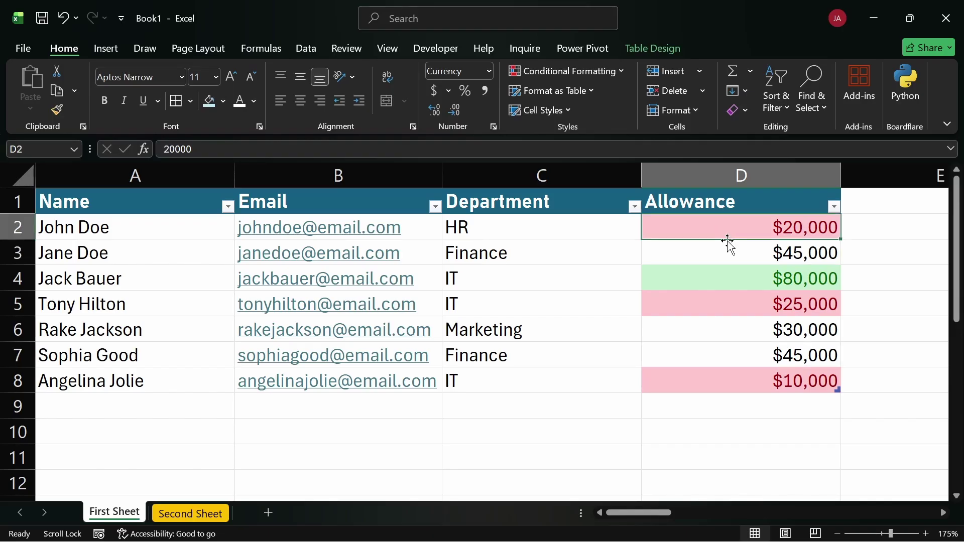
{"action": "double_click", "coordinate": [770, 235]}
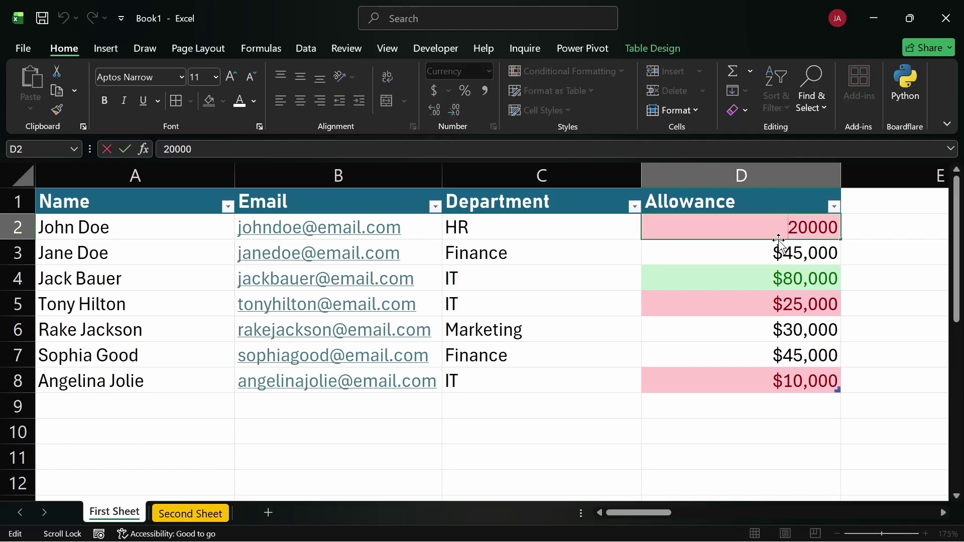
{"action": "left_click", "coordinate": [863, 226]}
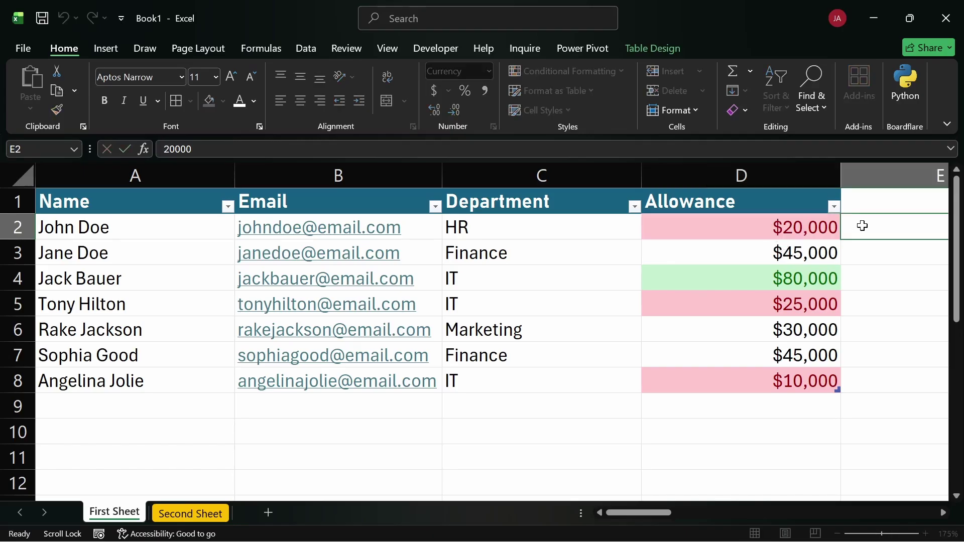
{"action": "left_click", "coordinate": [778, 233]}
{"action": "double_click", "coordinate": [777, 233]}
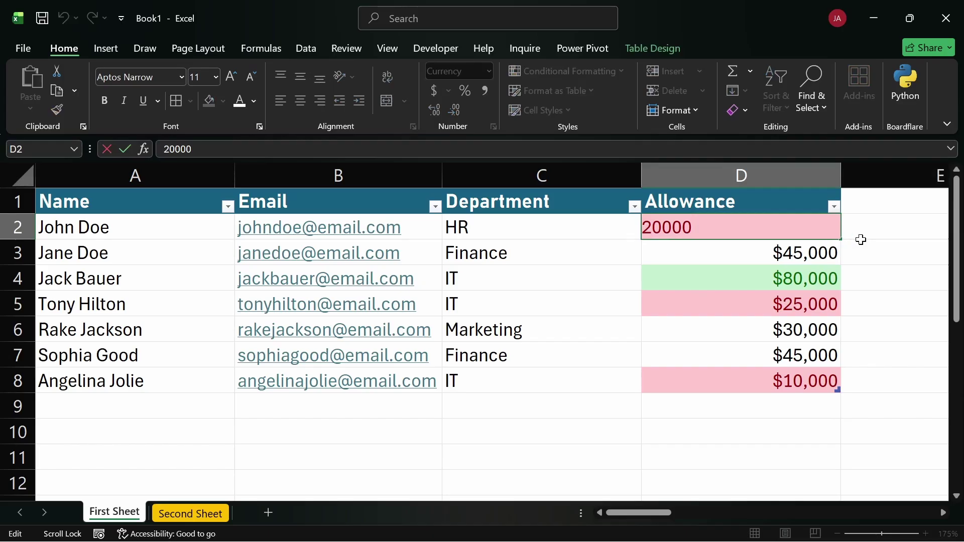
{"action": "left_click", "coordinate": [862, 243]}
{"action": "left_click", "coordinate": [804, 229]}
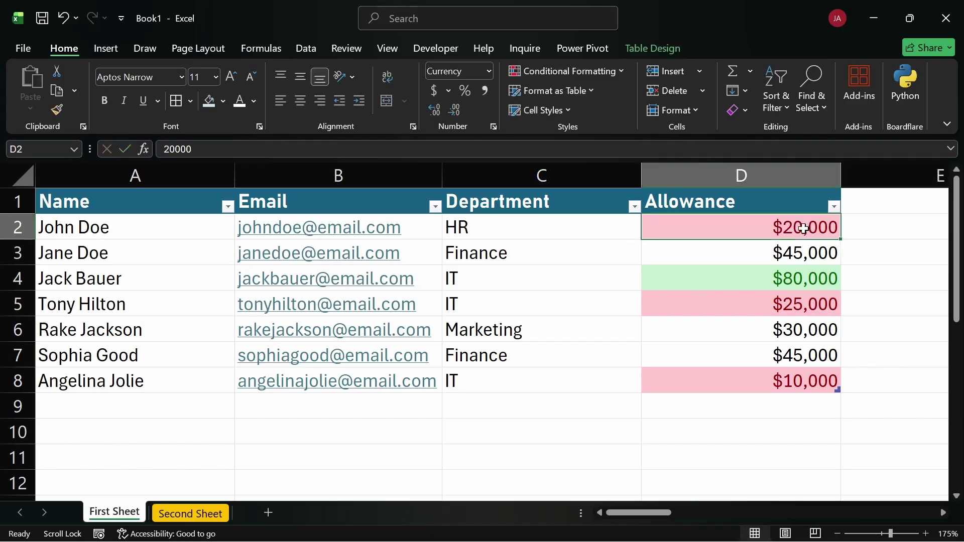
{"action": "type", "text": "311"}
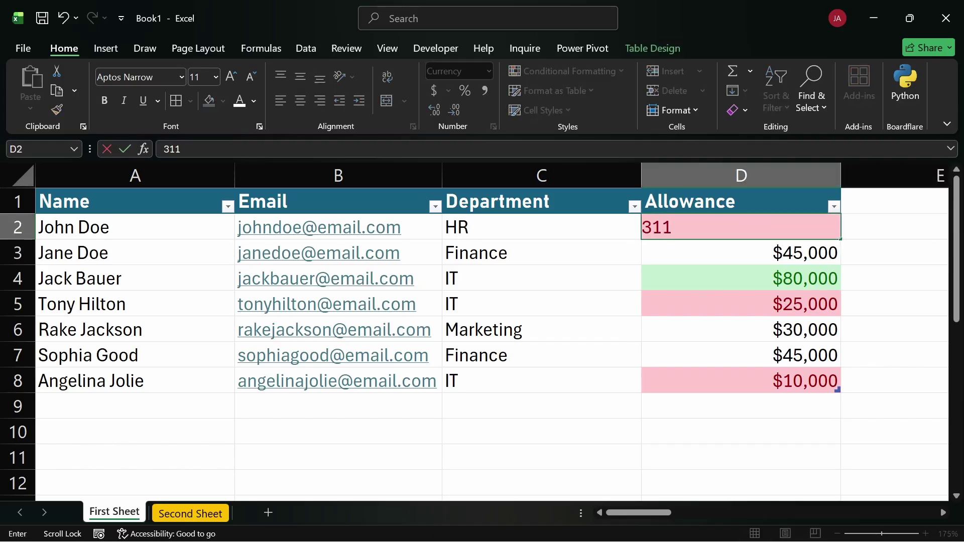
{"action": "key", "text": "BackSpace"}
{"action": "type", "text": "000"}
{"action": "key", "text": "Return"}
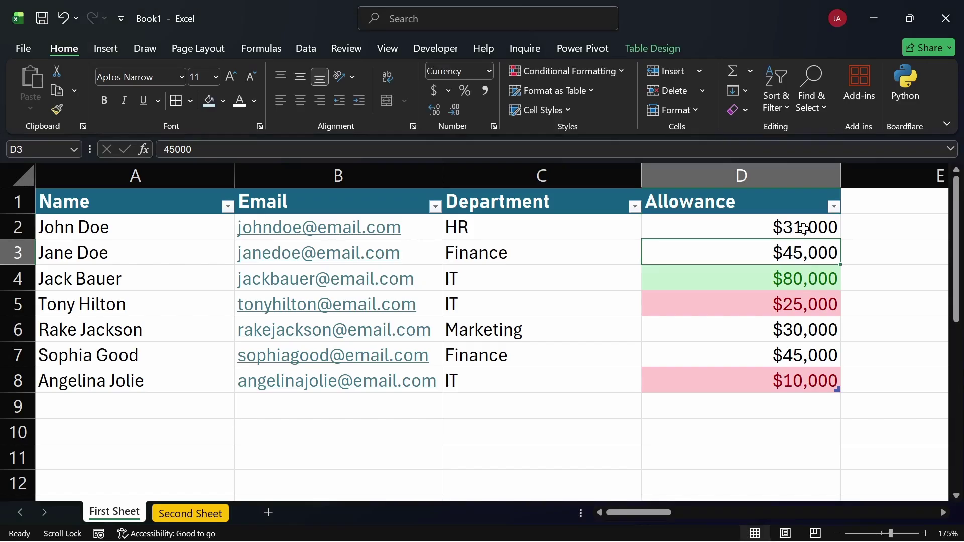
{"action": "key", "text": "ctrl+z"}
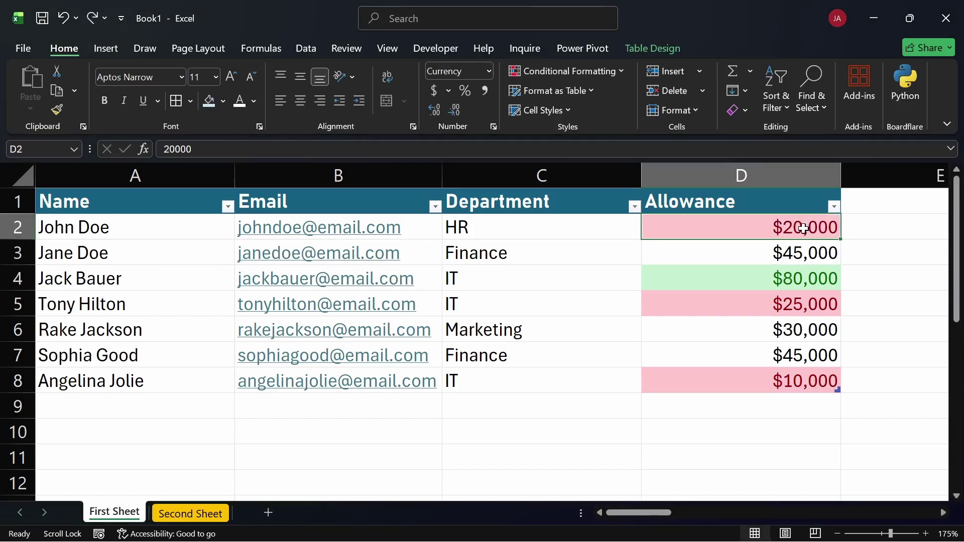
{"action": "left_click", "coordinate": [882, 259]}
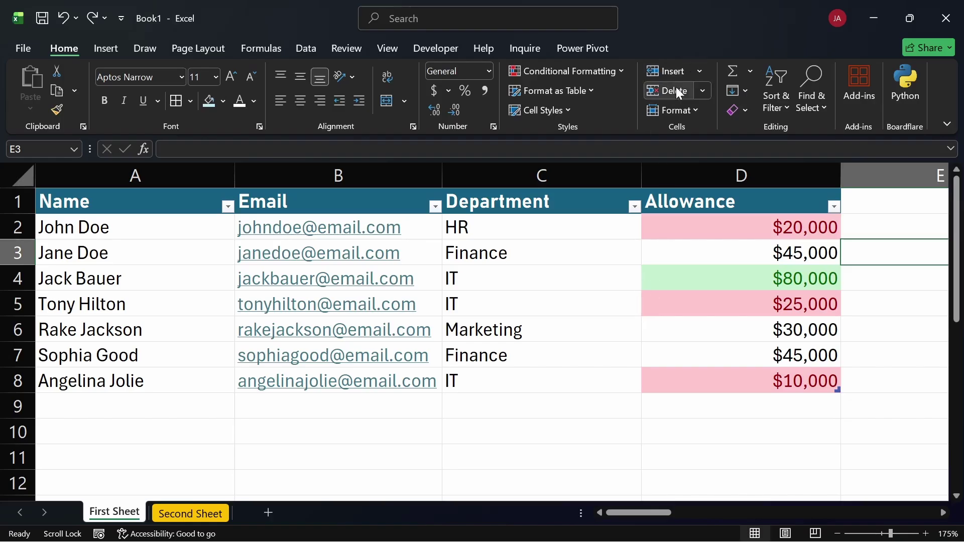
{"action": "left_click", "coordinate": [698, 72]}
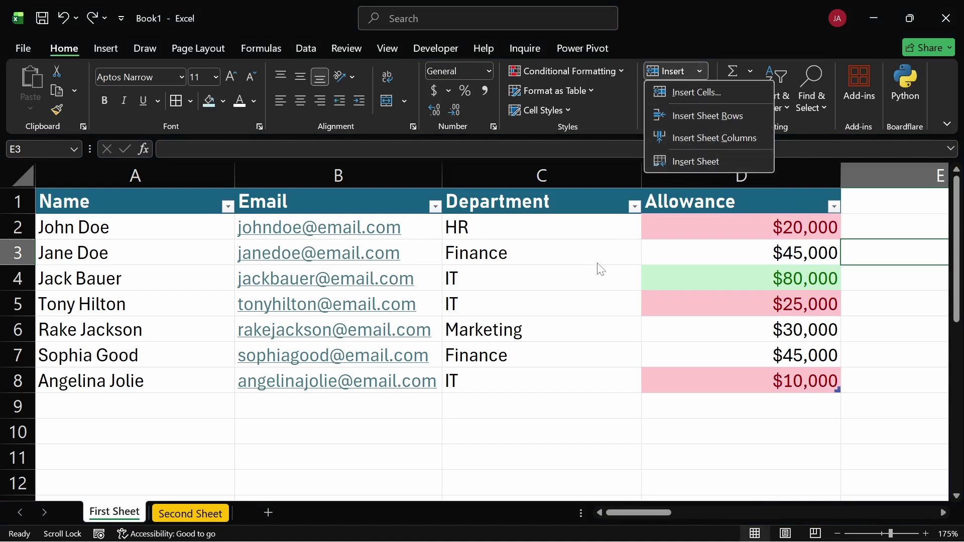
{"action": "key", "text": "Escape"}
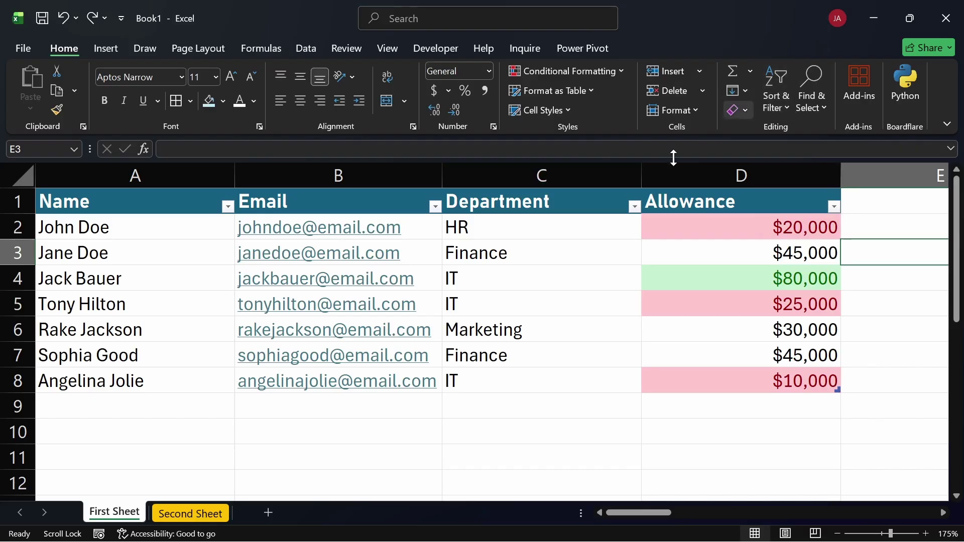
{"action": "left_click", "coordinate": [548, 205]}
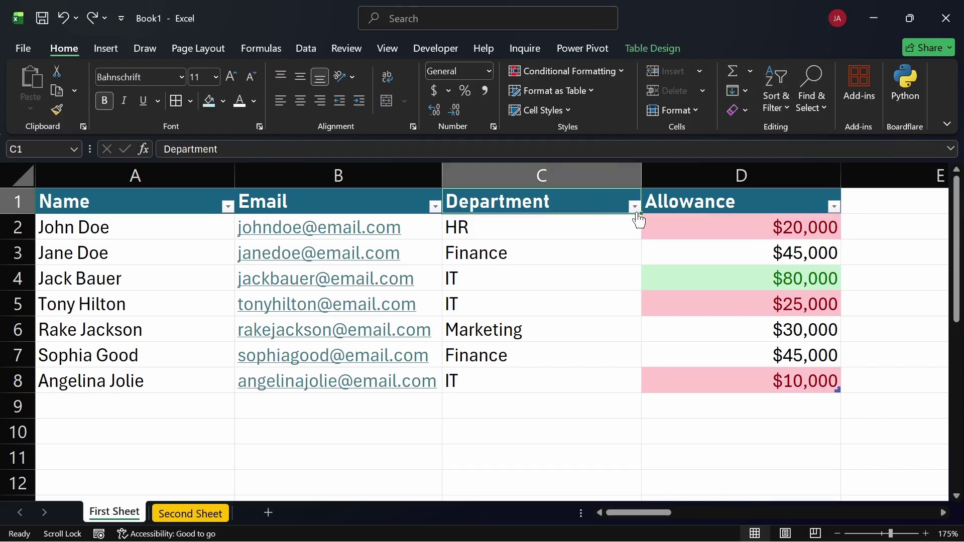
{"action": "left_click", "coordinate": [628, 256]}
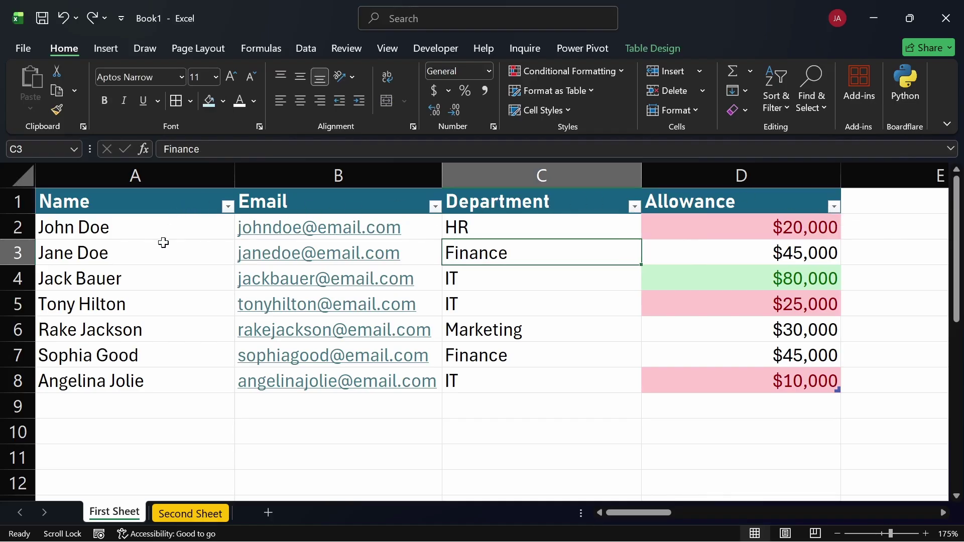
{"action": "left_click", "coordinate": [177, 378]}
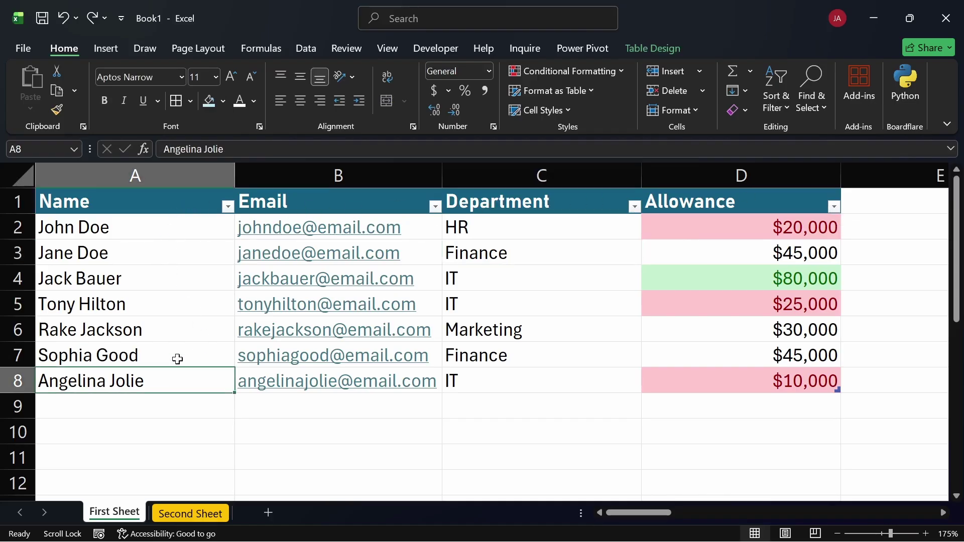
{"action": "left_click", "coordinate": [125, 200]}
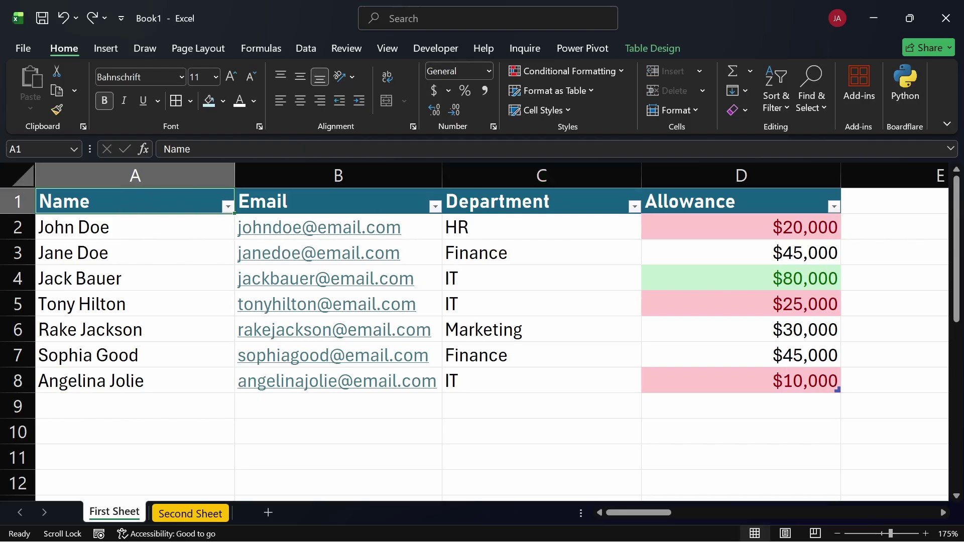
{"action": "left_click", "coordinate": [790, 101]}
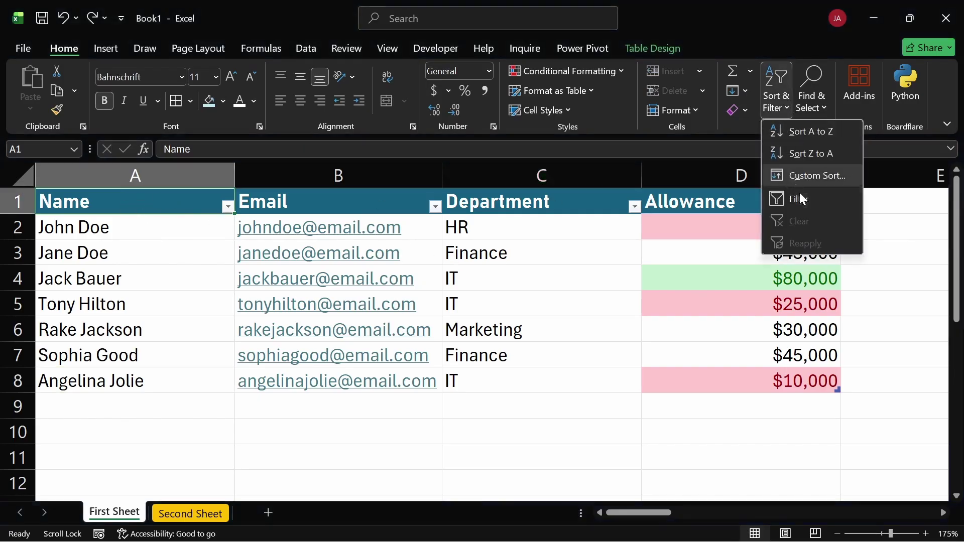
{"action": "left_click", "coordinate": [802, 197]}
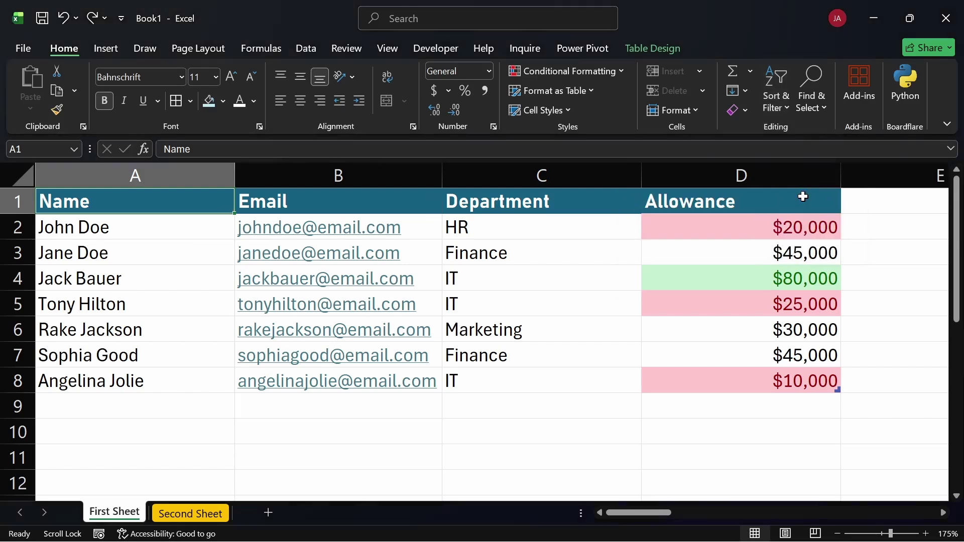
{"action": "left_click", "coordinate": [631, 380]}
{"action": "double_click", "coordinate": [573, 200]}
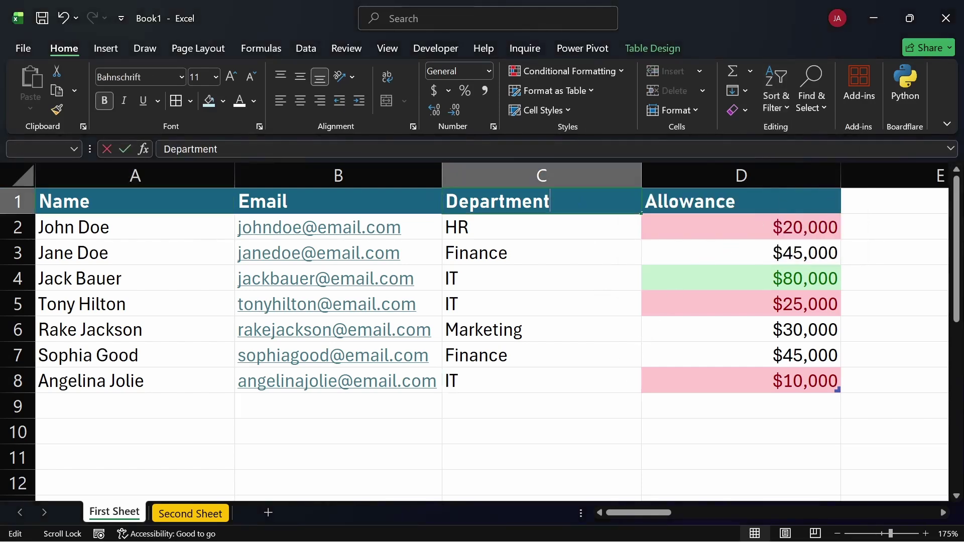
{"action": "left_click", "coordinate": [584, 271]}
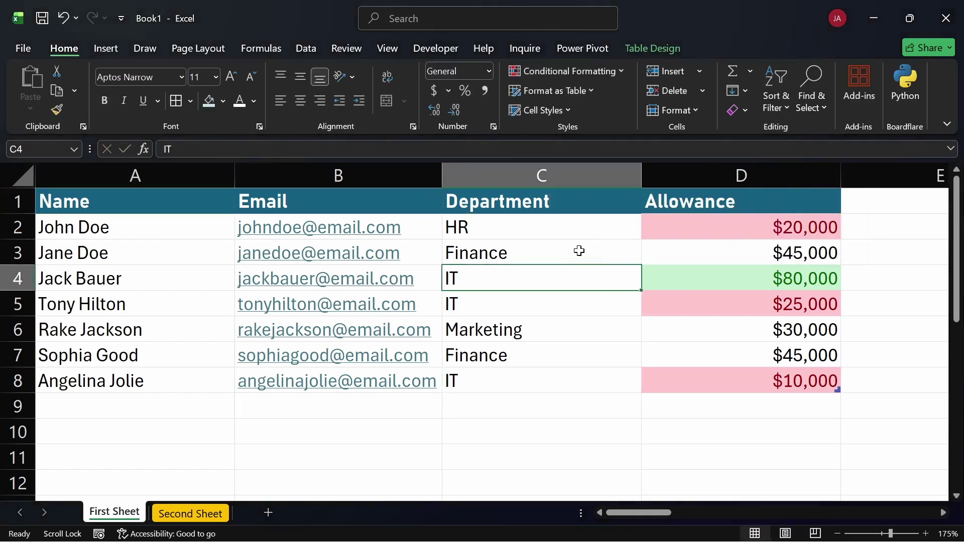
{"action": "left_click", "coordinate": [158, 200]}
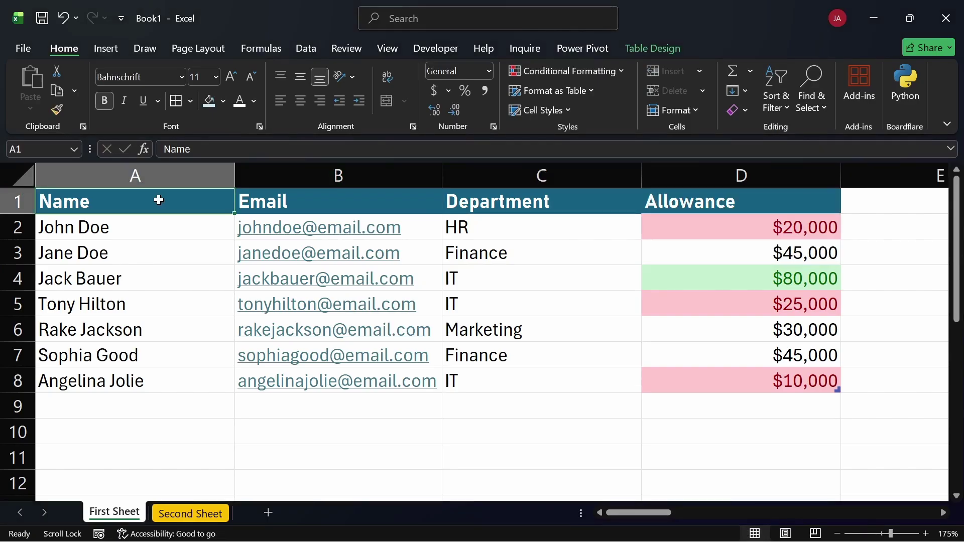
{"action": "key", "text": "ctrl+shift+l"}
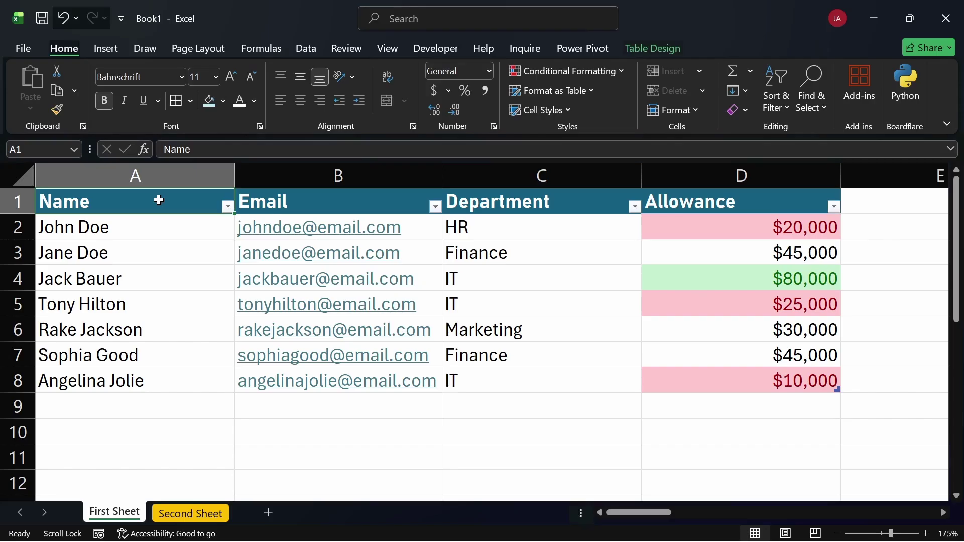
{"action": "key", "text": "ctrl+shift+l"}
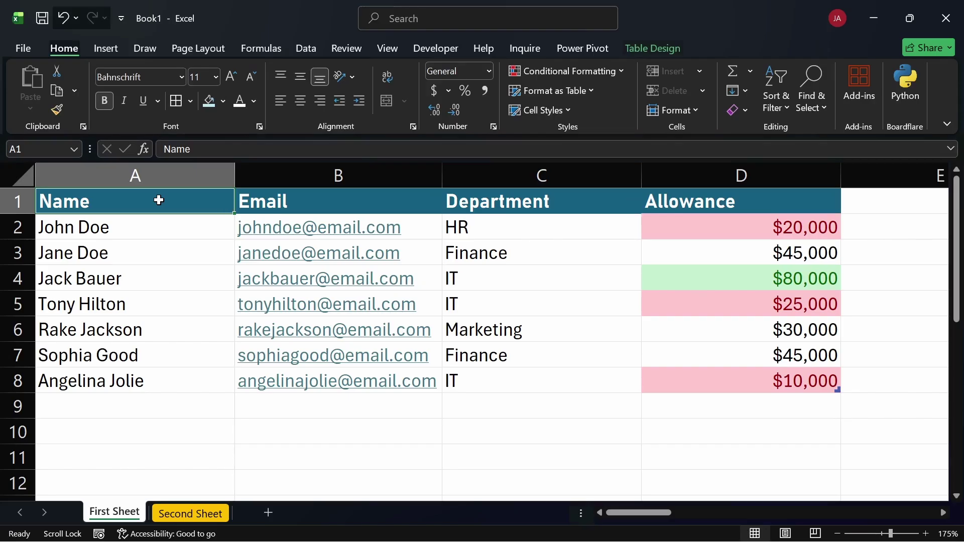
{"action": "key", "text": "ctrl+shift+l"}
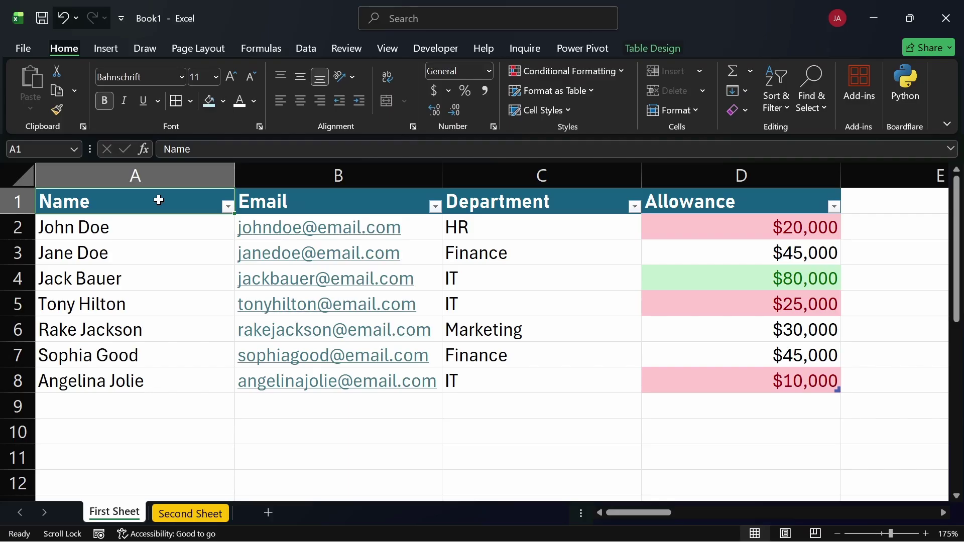
{"action": "left_click", "coordinate": [787, 102]}
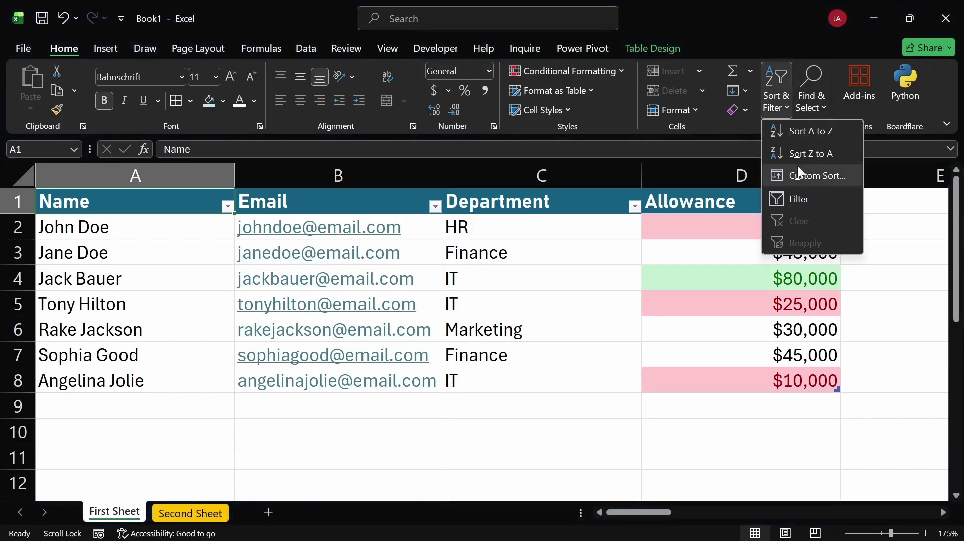
{"action": "left_click", "coordinate": [574, 364]}
{"action": "left_click", "coordinate": [523, 250]}
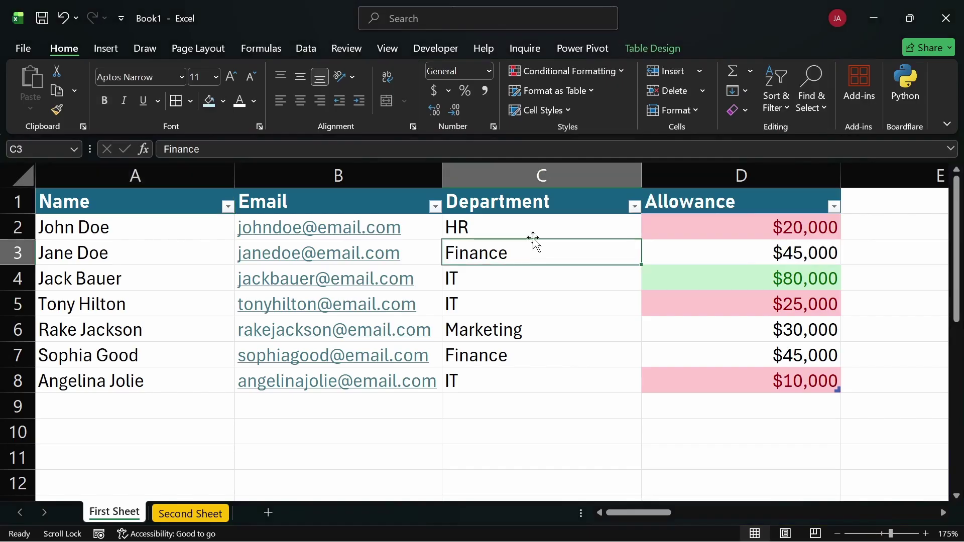
{"action": "left_click", "coordinate": [531, 234]}
{"action": "left_click", "coordinate": [581, 365]}
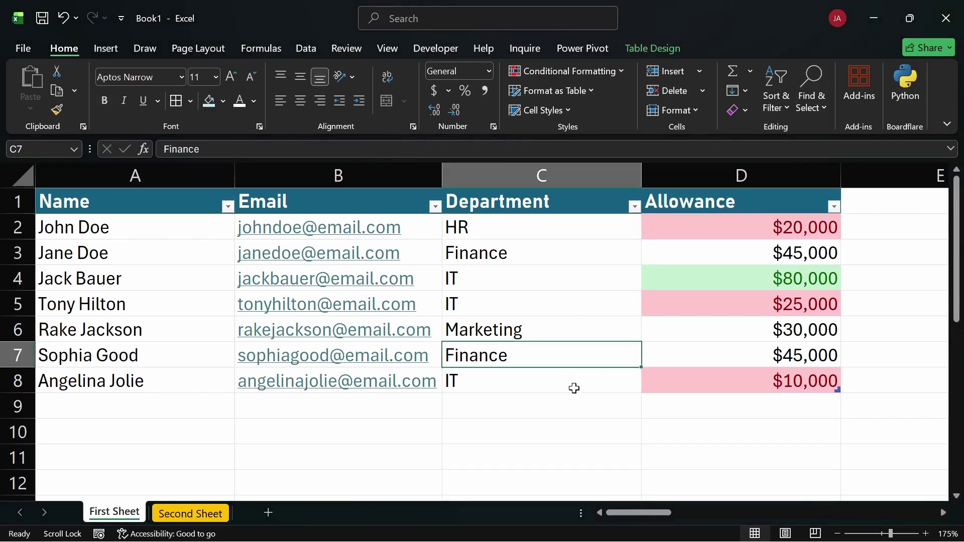
{"action": "left_click", "coordinate": [574, 388]}
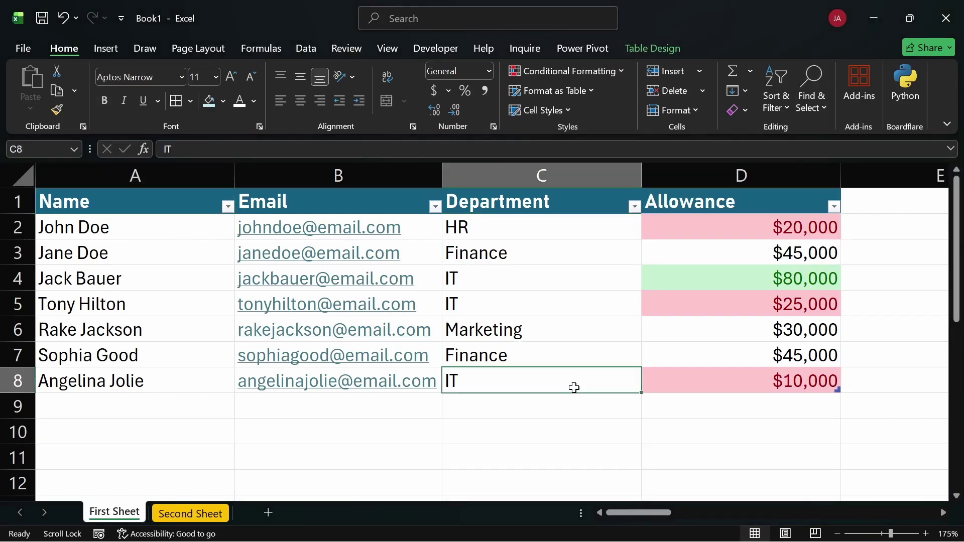
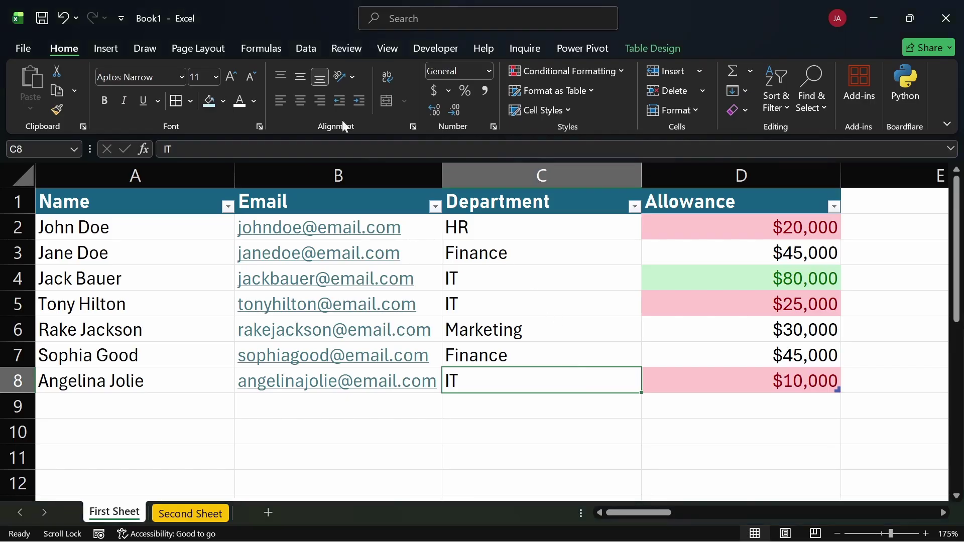
Filter the Department column to show only IT staff, then clear that filter
{"action": "left_click", "coordinate": [504, 200]}
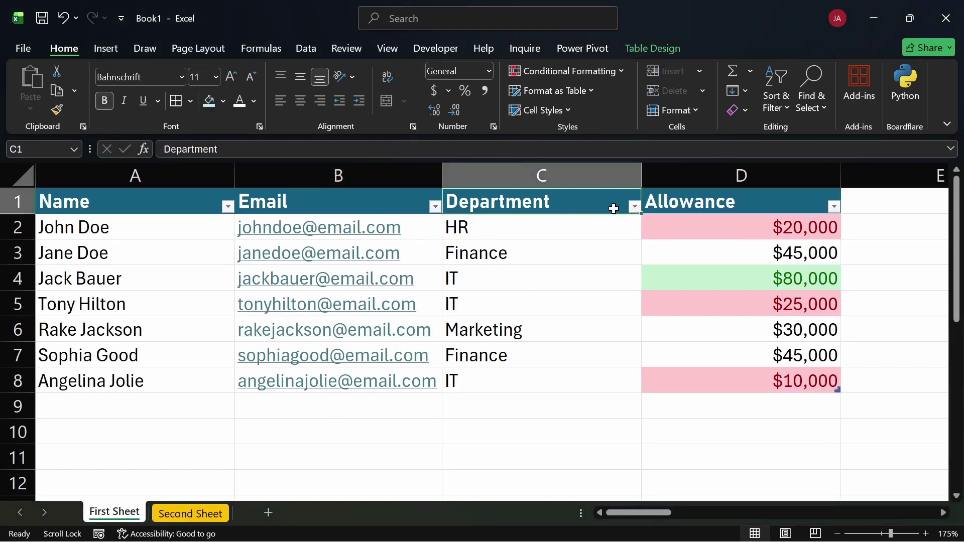
{"action": "left_click", "coordinate": [635, 208]}
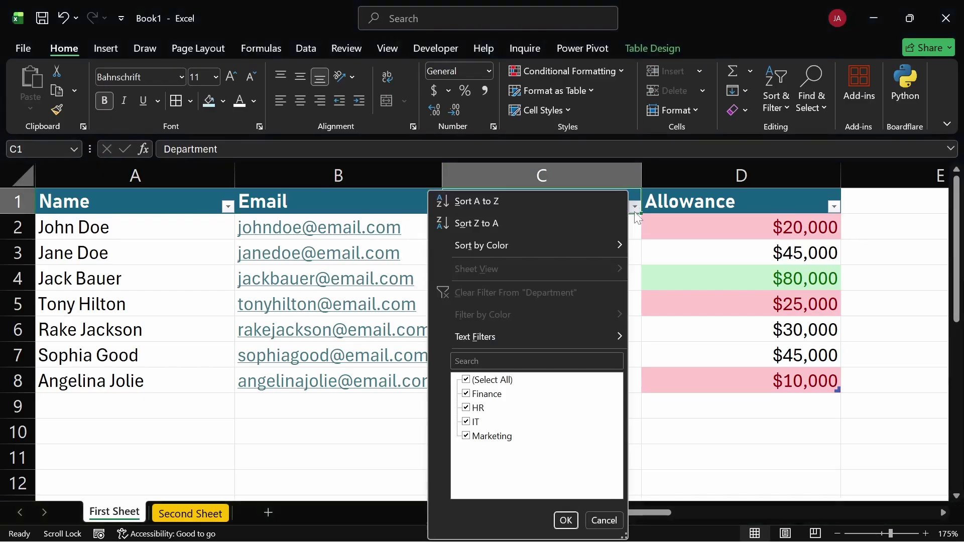
{"action": "left_click", "coordinate": [469, 380]}
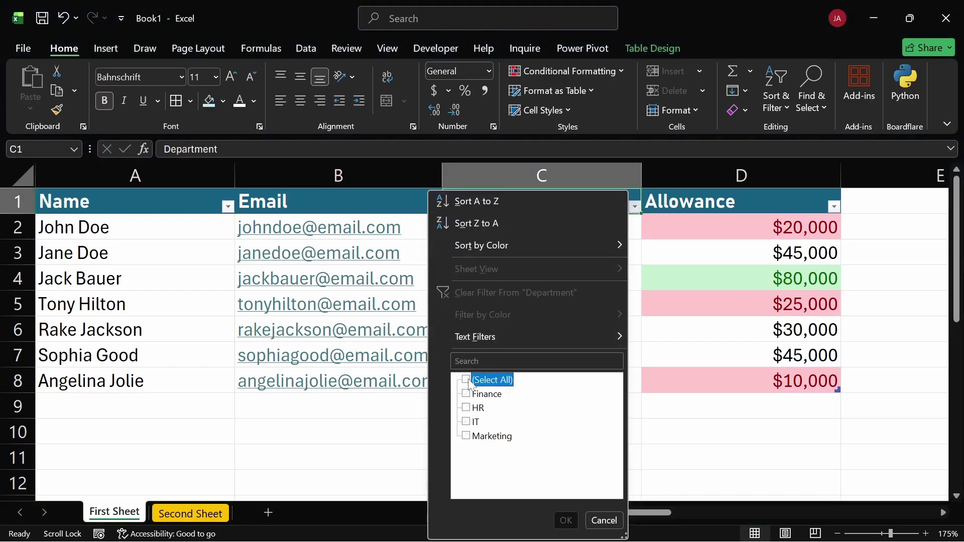
{"action": "left_click", "coordinate": [467, 422]}
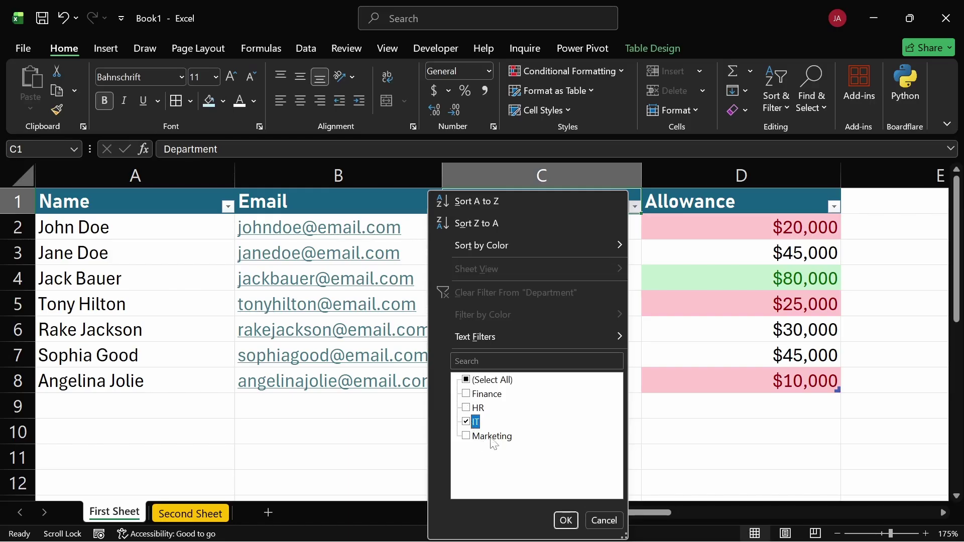
{"action": "left_click", "coordinate": [566, 520]}
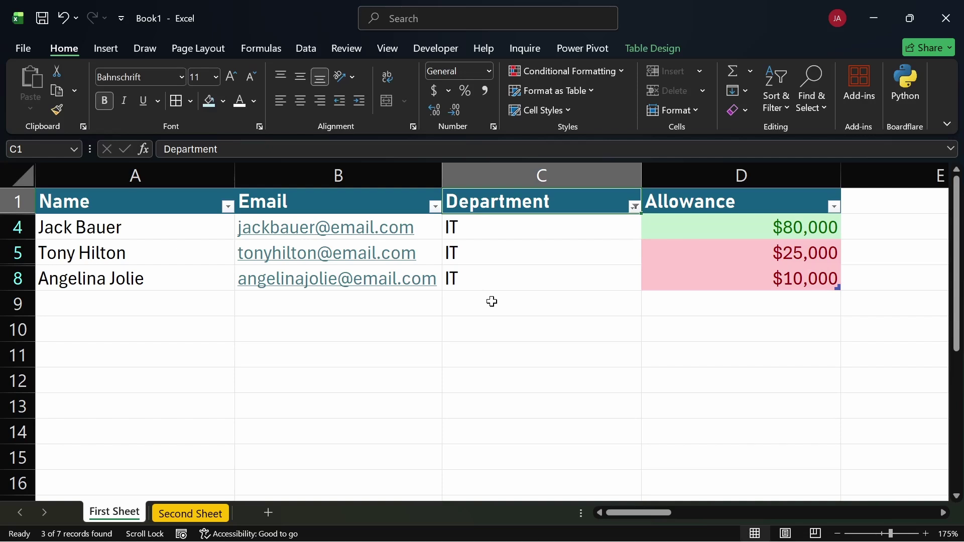
{"action": "left_click", "coordinate": [633, 207]}
{"action": "left_click", "coordinate": [551, 290]}
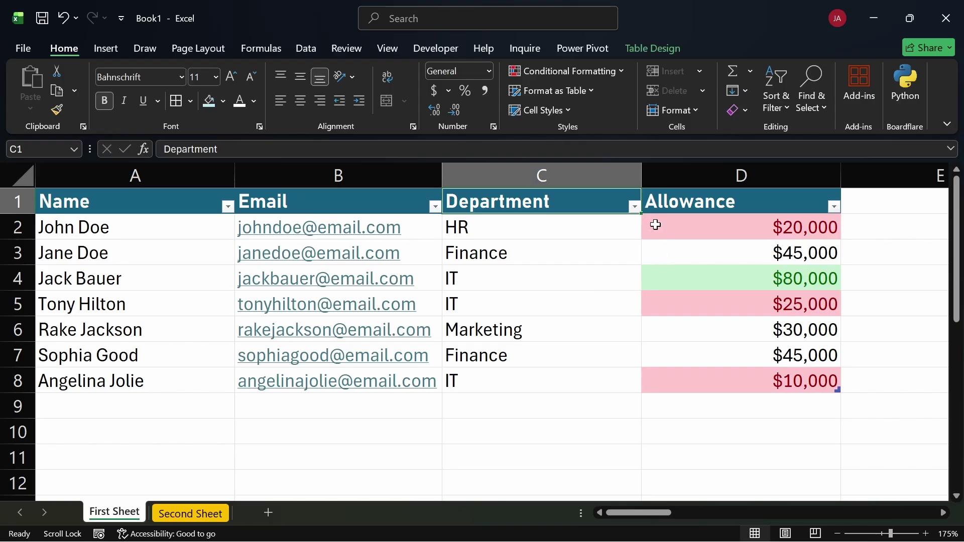
Select the Allowance values and open the Allowance filter dropdown to view Filter by Color
{"action": "left_click_drag", "start_coordinate": [658, 228], "coordinate": [684, 374]}
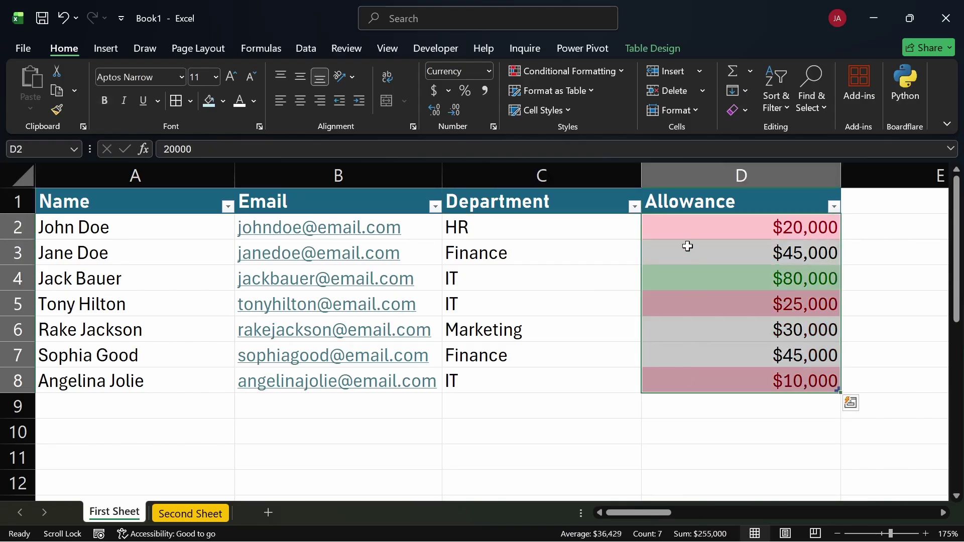
{"action": "left_click", "coordinate": [686, 246]}
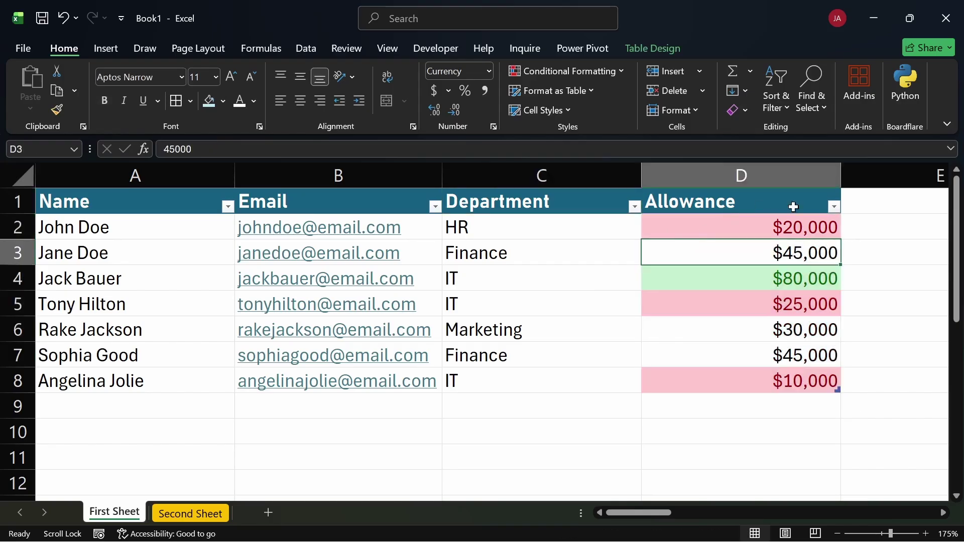
{"action": "left_click", "coordinate": [834, 210]}
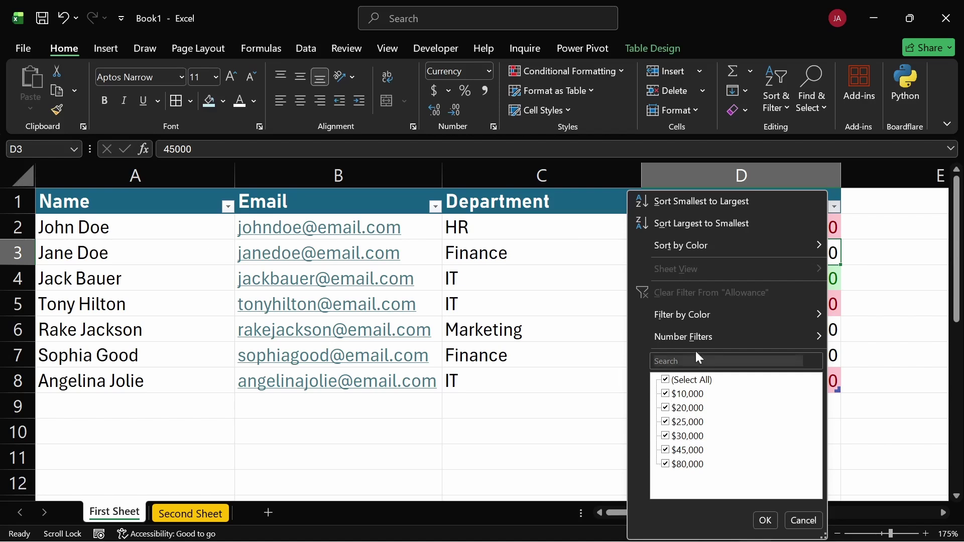
{"action": "mouse_move", "coordinate": [721, 312]}
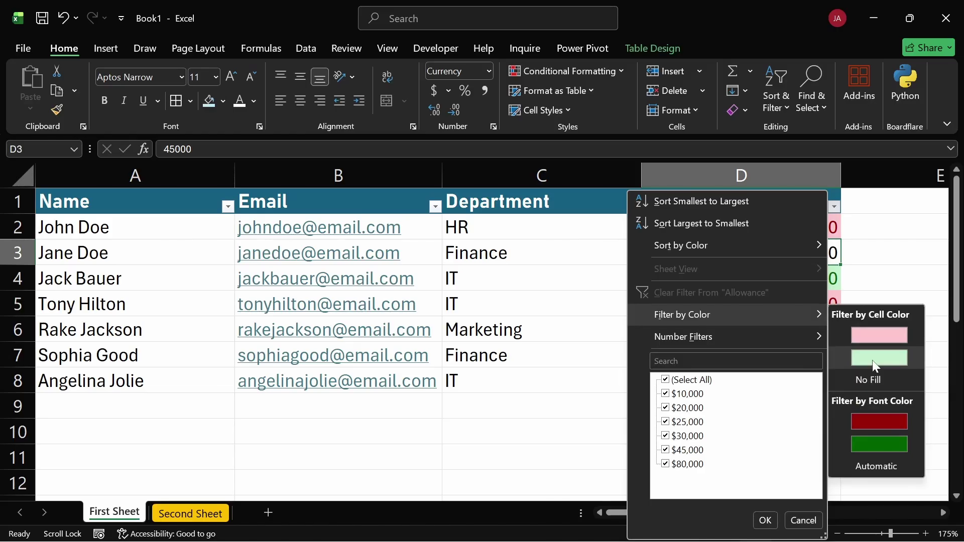
{"action": "mouse_move", "coordinate": [764, 337]}
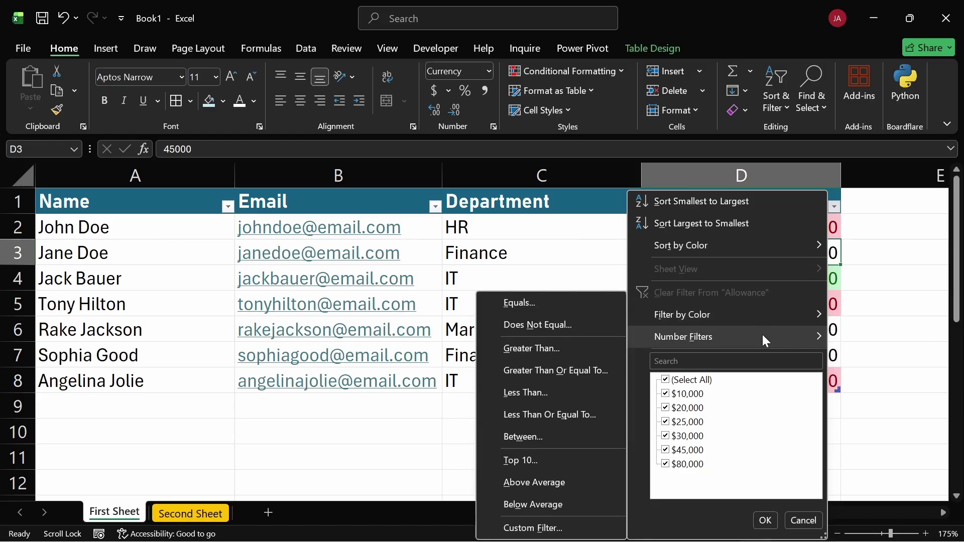
Toggle the Allowance value checkboxes $10,000 through $45,000, then uncheck all to reach Number Filters
{"action": "left_click", "coordinate": [667, 381]}
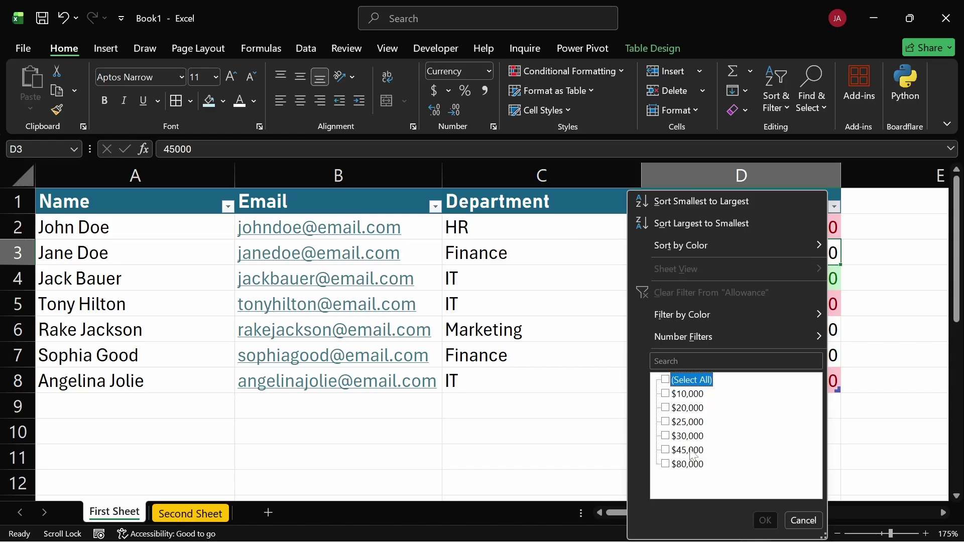
{"action": "left_click", "coordinate": [666, 394]}
{"action": "left_click", "coordinate": [666, 407]}
{"action": "left_click", "coordinate": [669, 422]}
{"action": "left_click", "coordinate": [670, 436]}
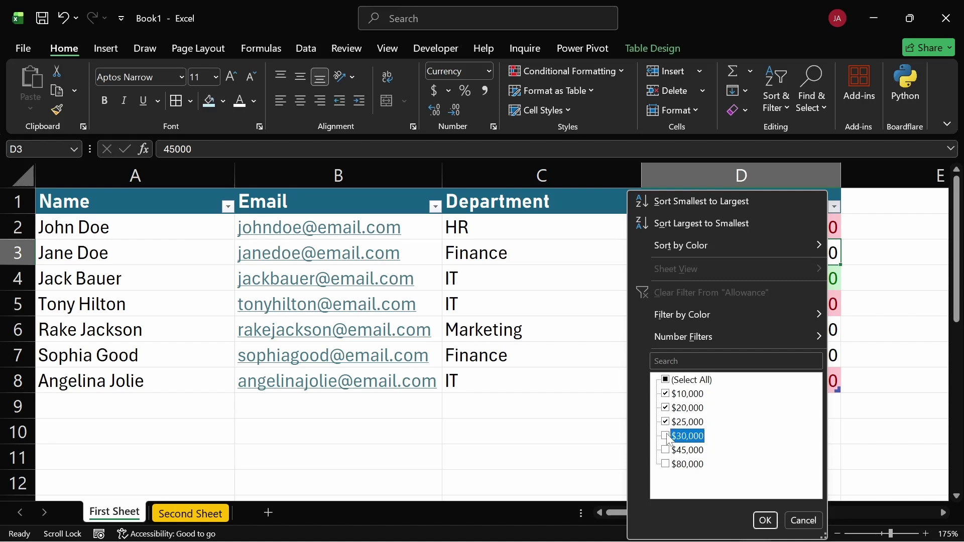
{"action": "left_click", "coordinate": [670, 450]}
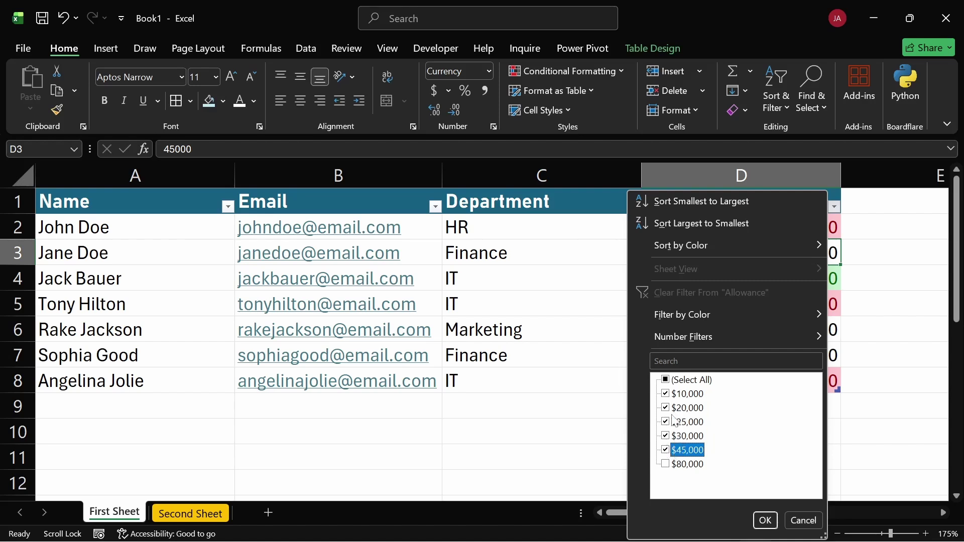
{"action": "left_click", "coordinate": [666, 381]}
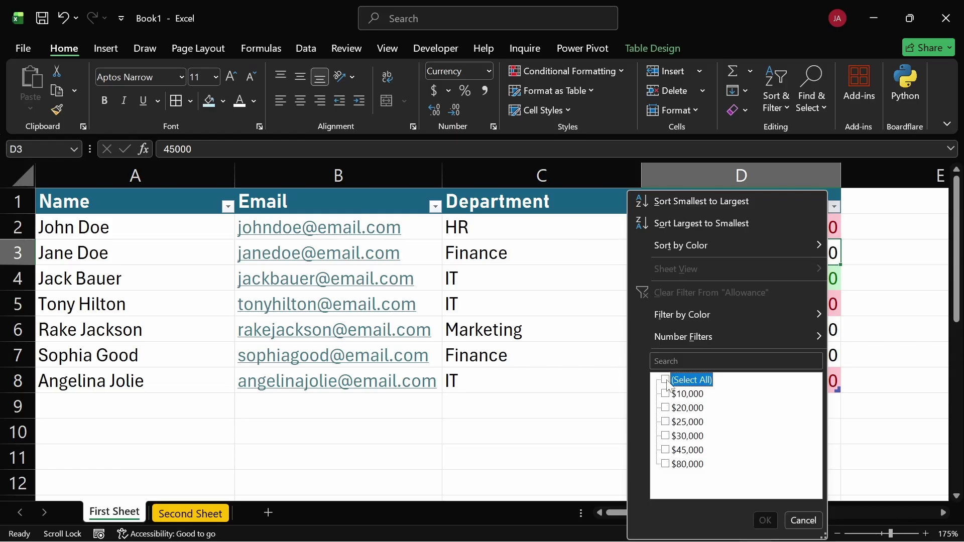
{"action": "mouse_move", "coordinate": [666, 342]}
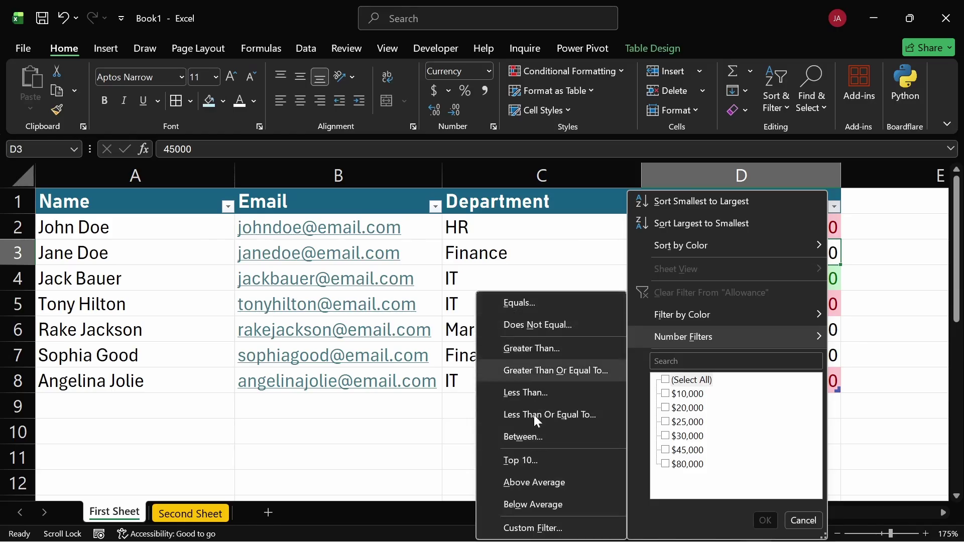
Apply a Less Than 25000 Allowance filter, then clear it to show all seven employees
{"action": "left_click", "coordinate": [548, 393]}
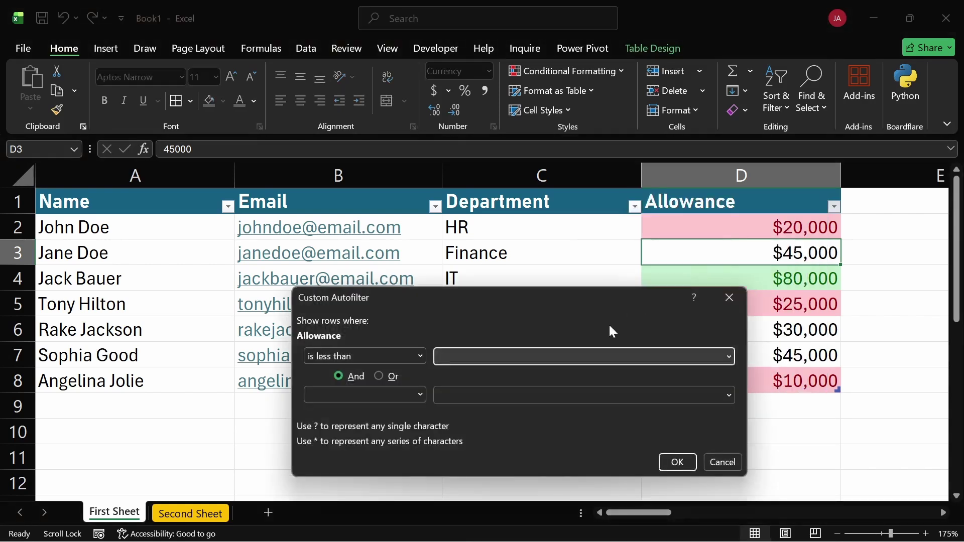
{"action": "type", "text": "25000"}
{"action": "left_click", "coordinate": [682, 460]}
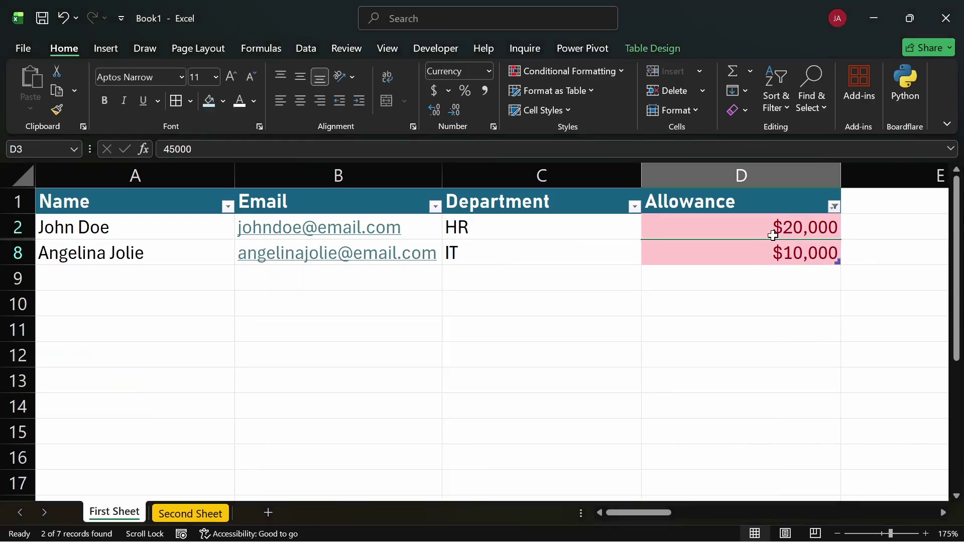
{"action": "left_click", "coordinate": [834, 207]}
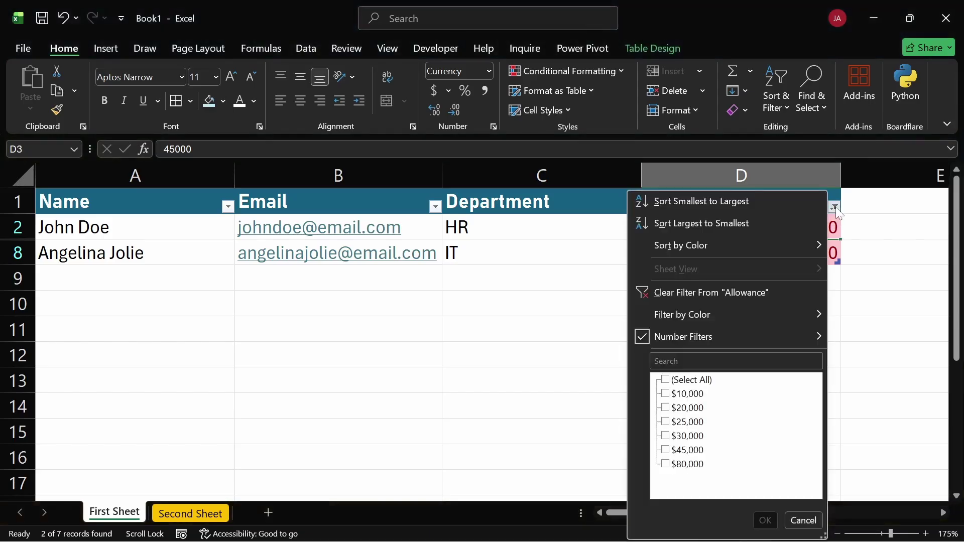
{"action": "left_click", "coordinate": [733, 294]}
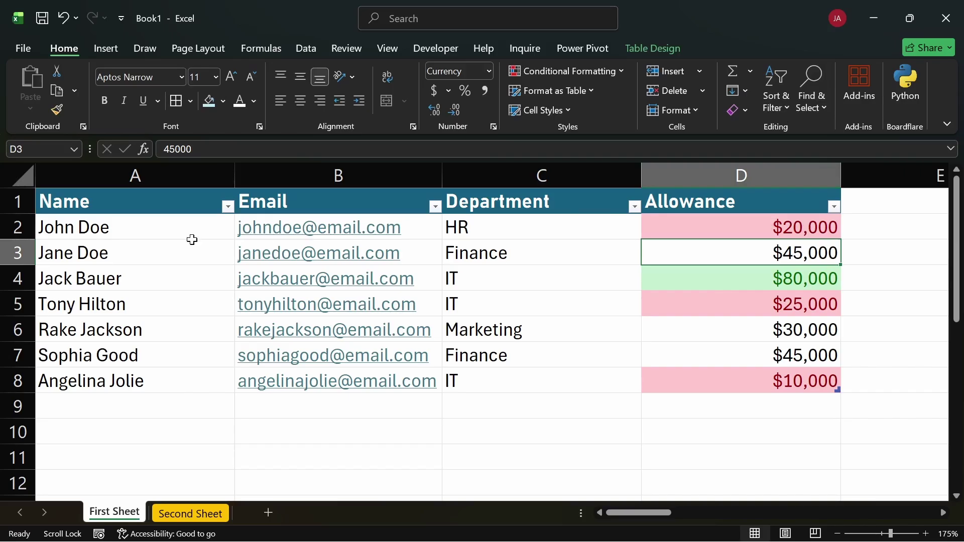
{"action": "left_click_drag", "start_coordinate": [127, 237], "coordinate": [128, 378]}
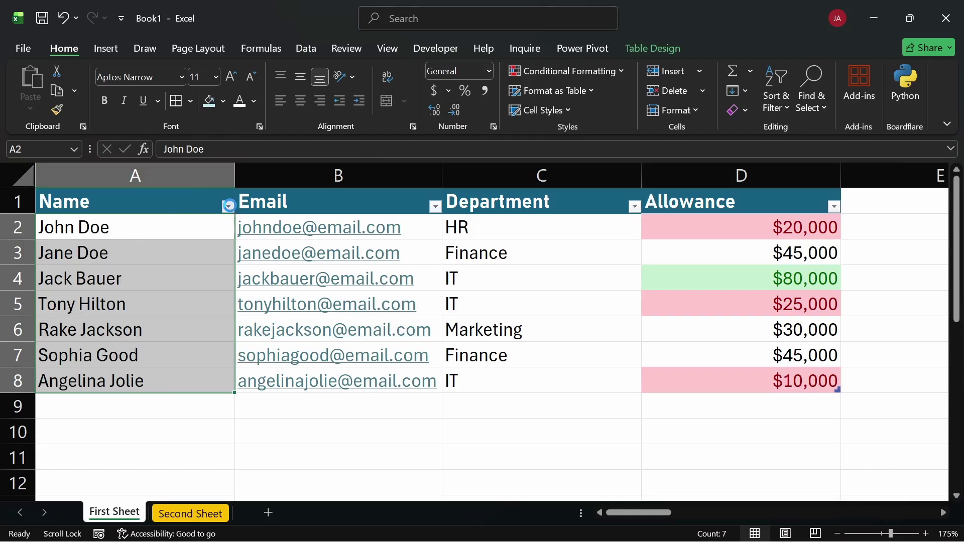
{"action": "left_click", "coordinate": [228, 204]}
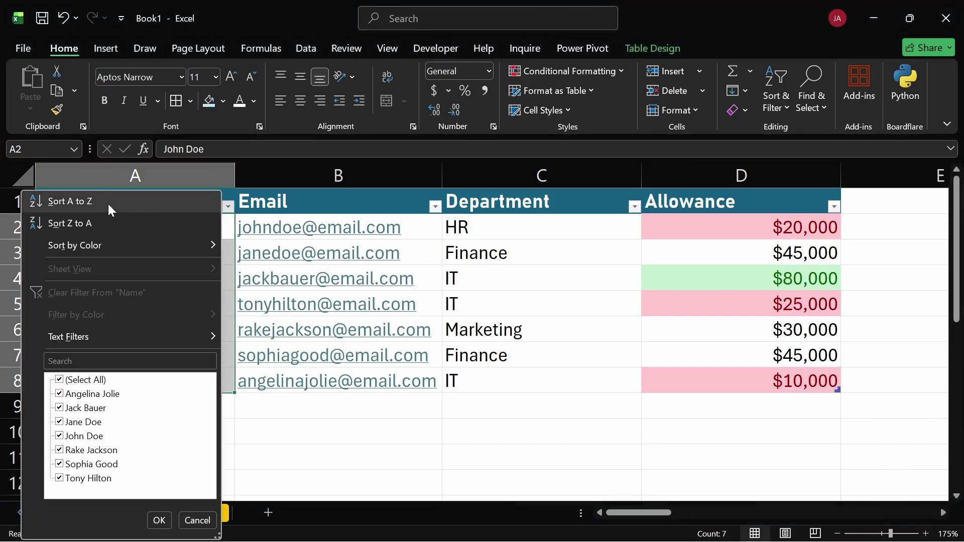
{"action": "left_click", "coordinate": [827, 203]}
{"action": "left_click", "coordinate": [834, 206]}
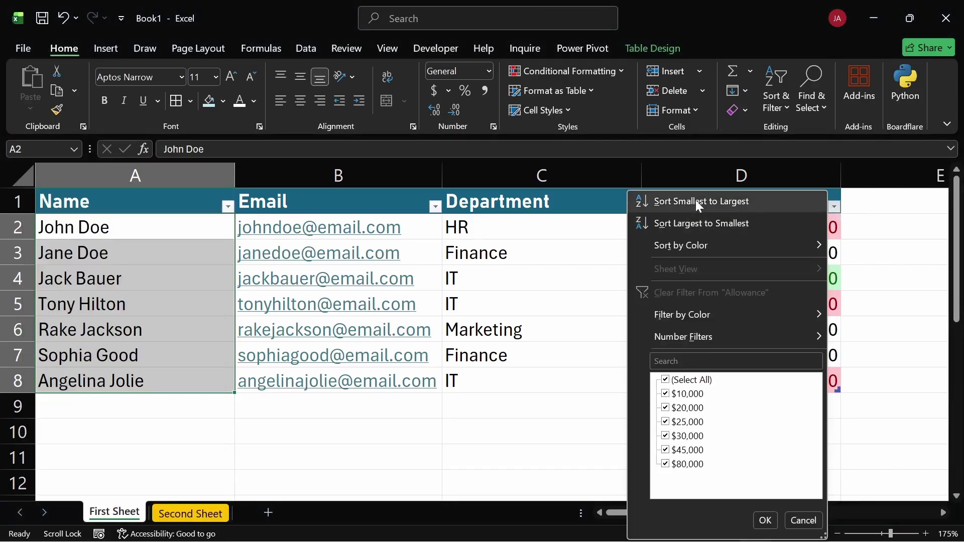
{"action": "left_click", "coordinate": [228, 214]}
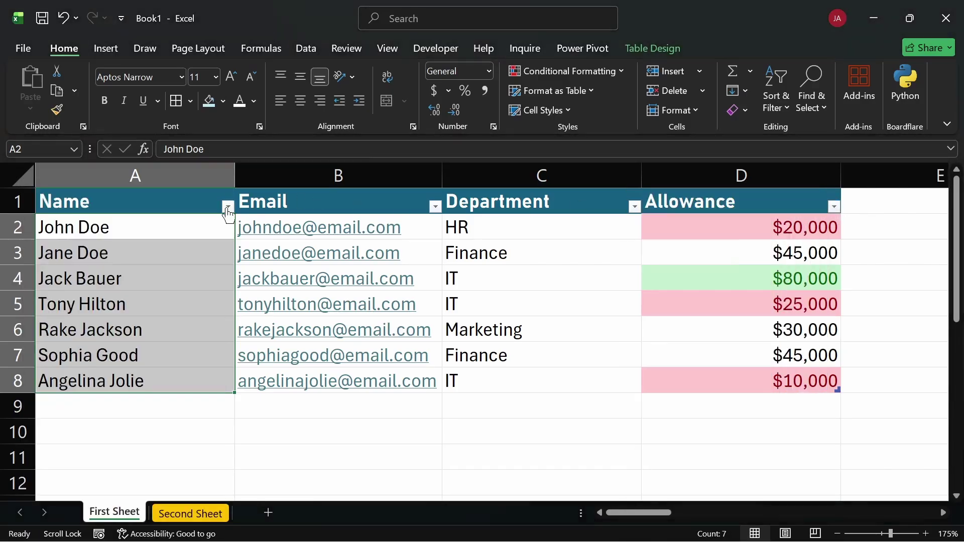
{"action": "left_click", "coordinate": [228, 210]}
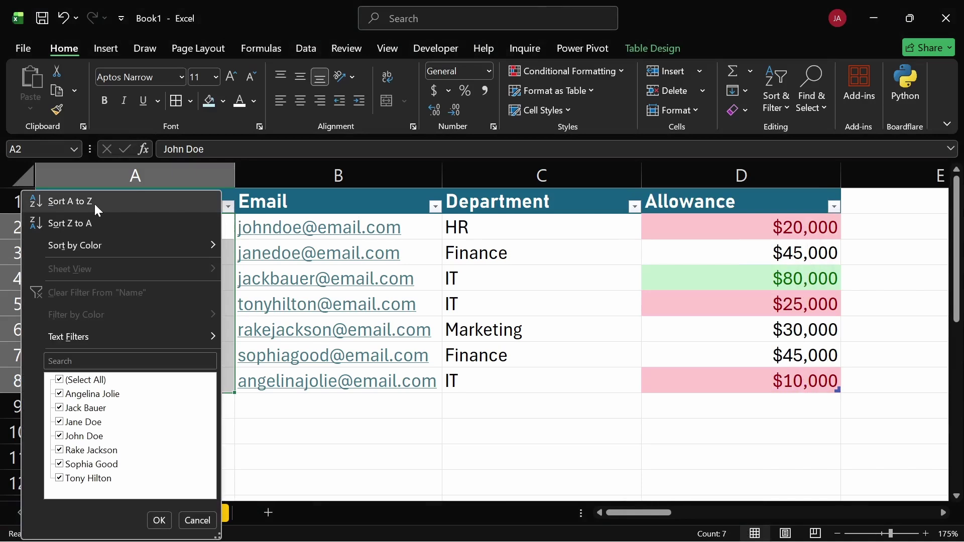
{"action": "left_click", "coordinate": [95, 203]}
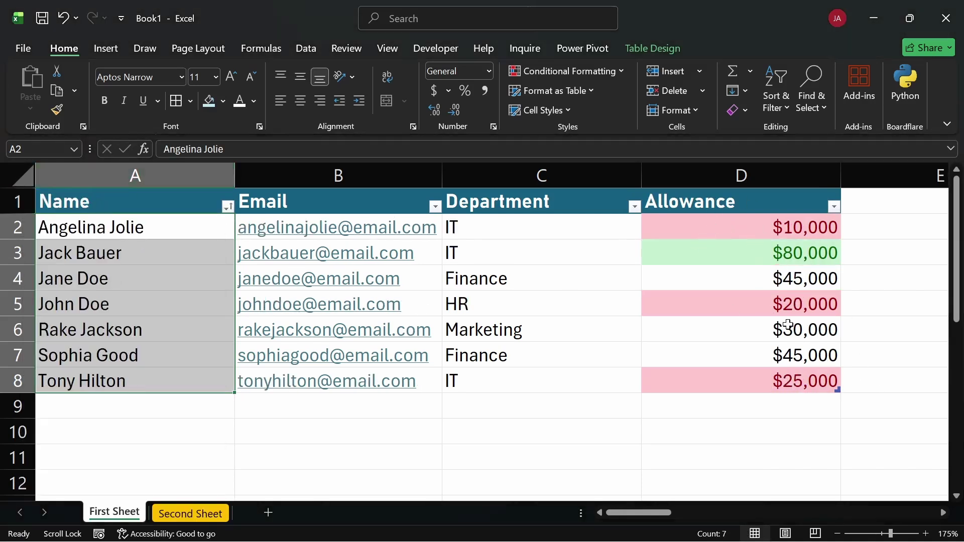
{"action": "key", "text": "ctrl+z"}
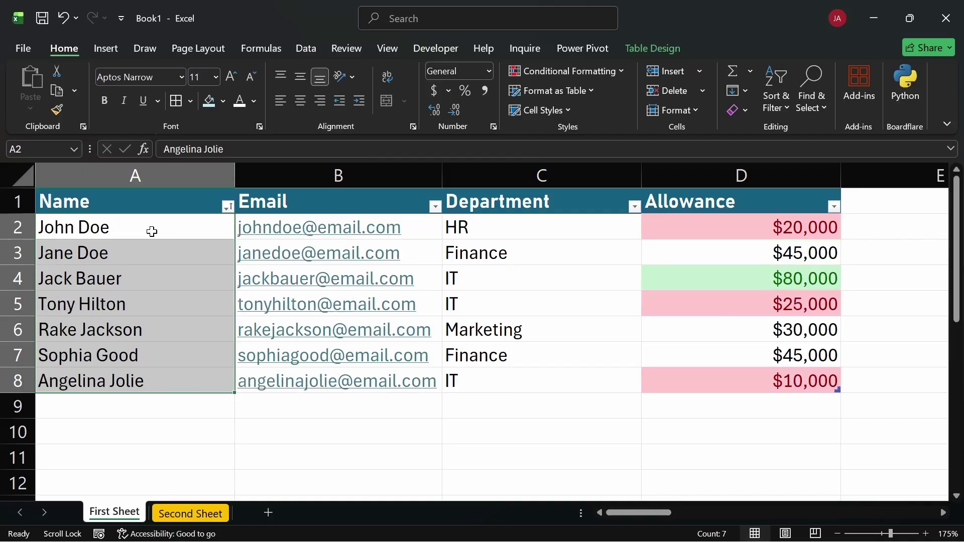
{"action": "left_click", "coordinate": [134, 229]}
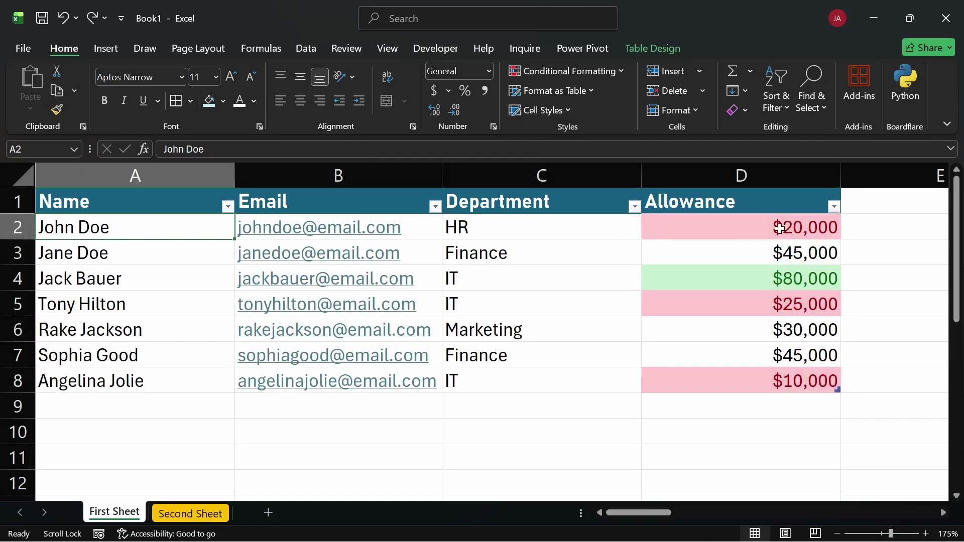
{"action": "left_click", "coordinate": [182, 380]}
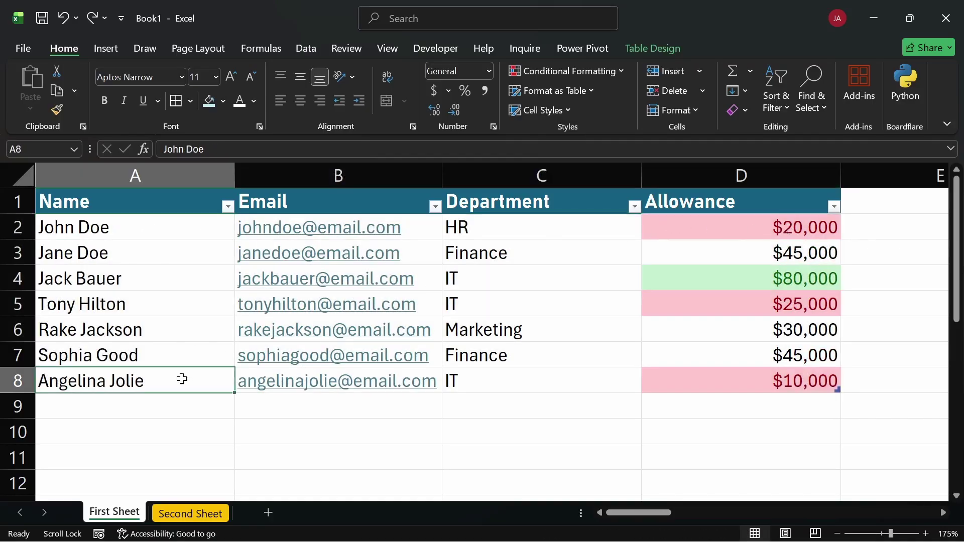
{"action": "left_click", "coordinate": [227, 206]}
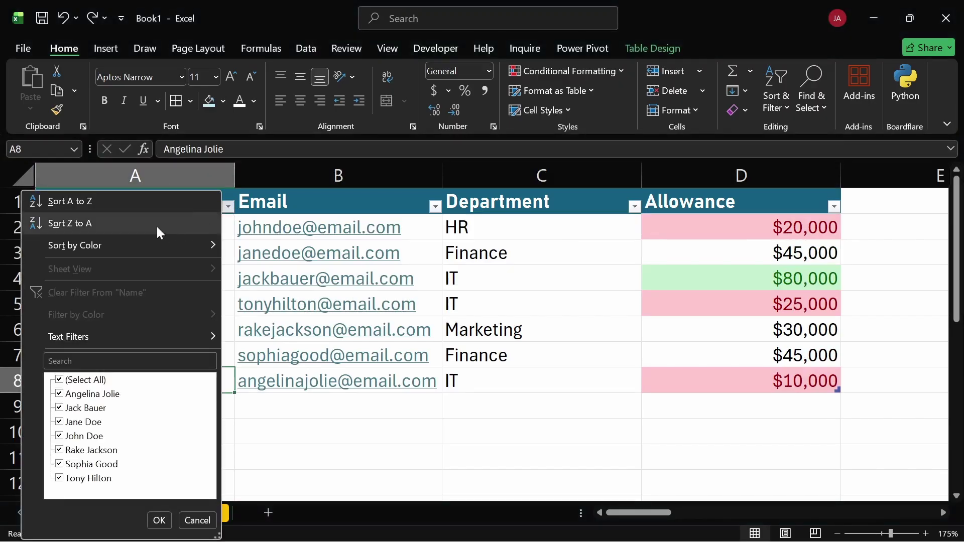
{"action": "left_click", "coordinate": [134, 200]}
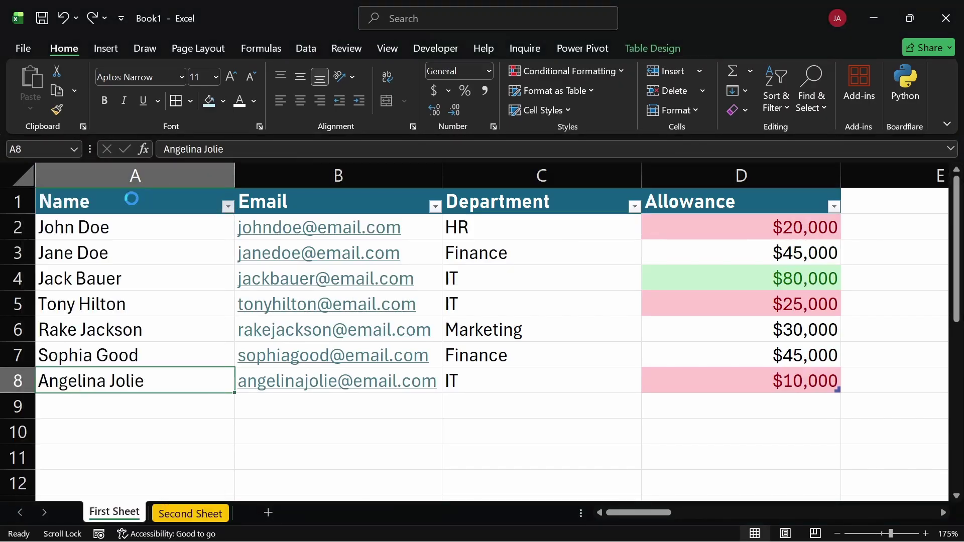
{"action": "left_click", "coordinate": [130, 226]}
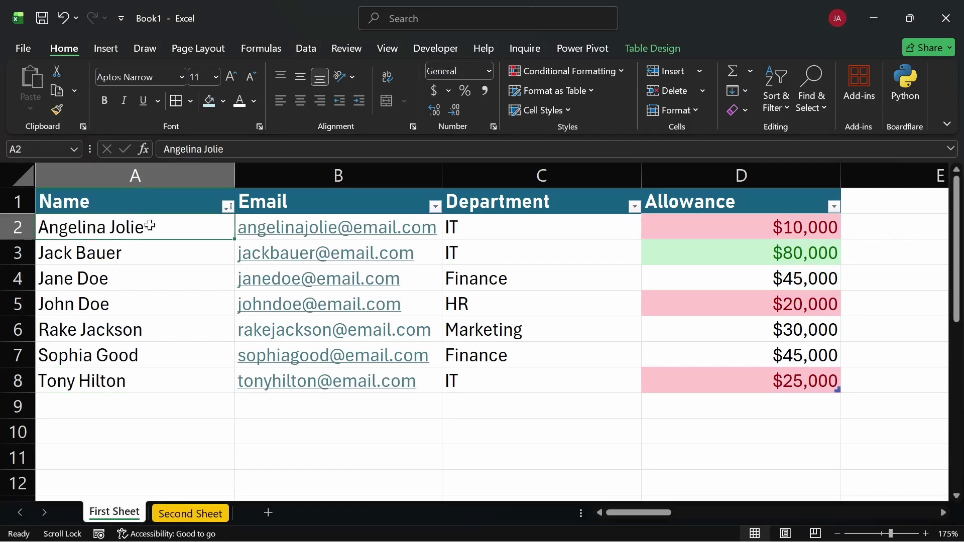
{"action": "left_click", "coordinate": [716, 236]}
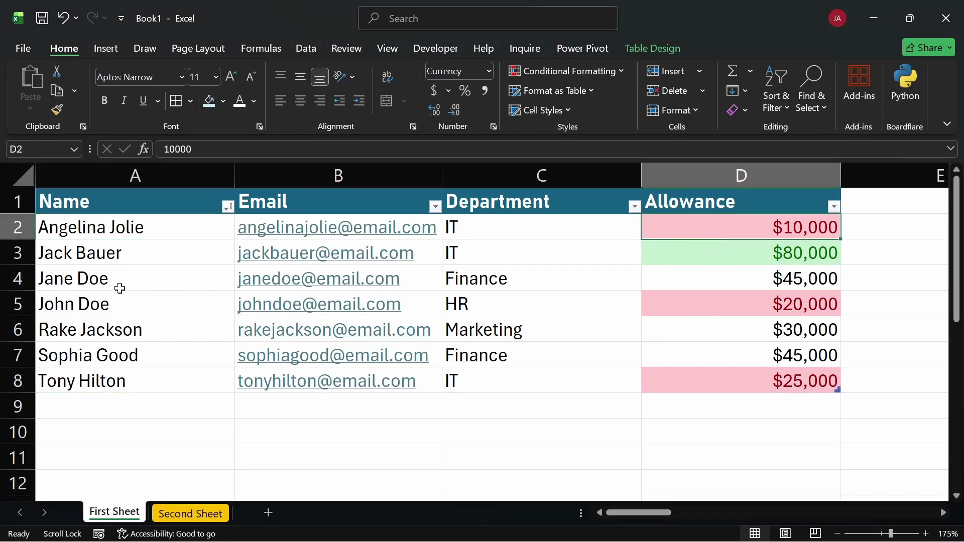
{"action": "left_click", "coordinate": [109, 303]}
{"action": "left_click", "coordinate": [675, 307]}
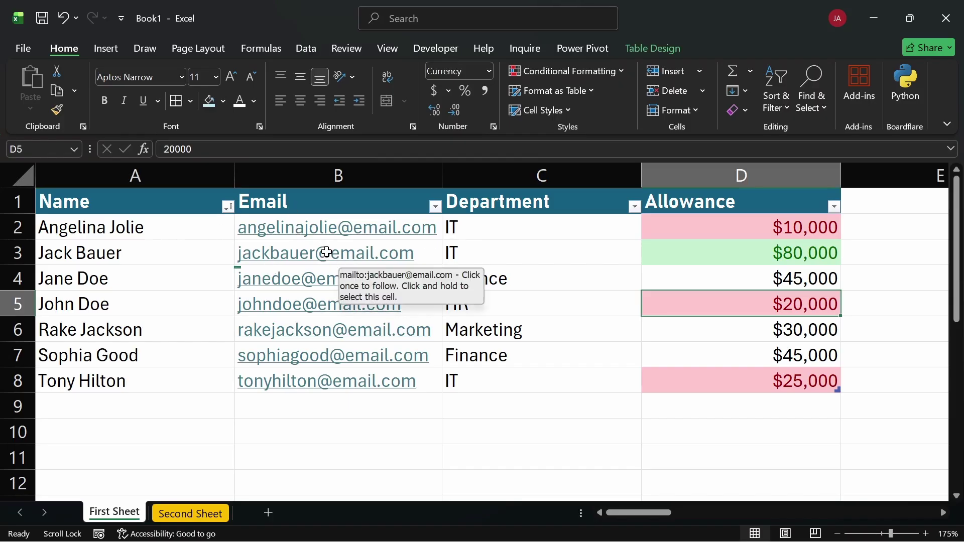
{"action": "key", "text": "ctrl+z"}
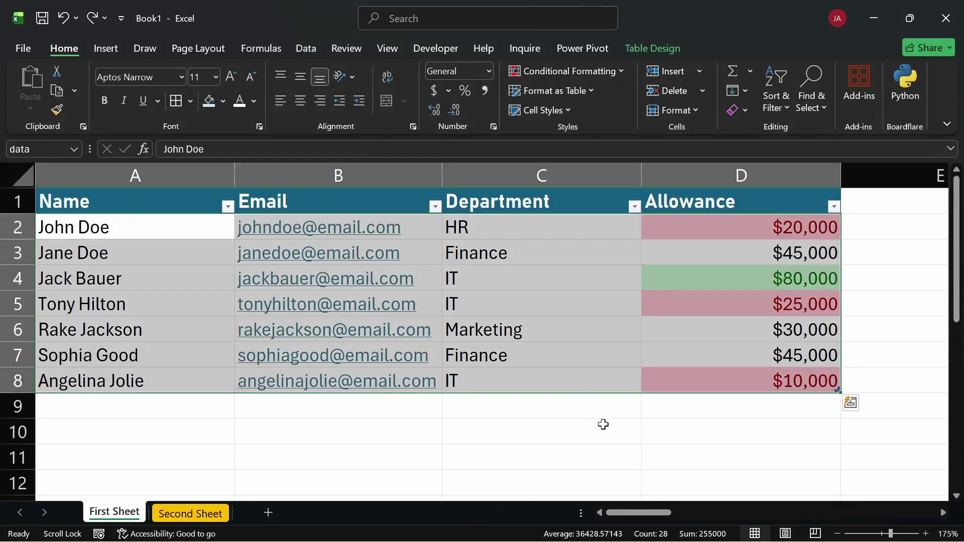
{"action": "left_click", "coordinate": [601, 424]}
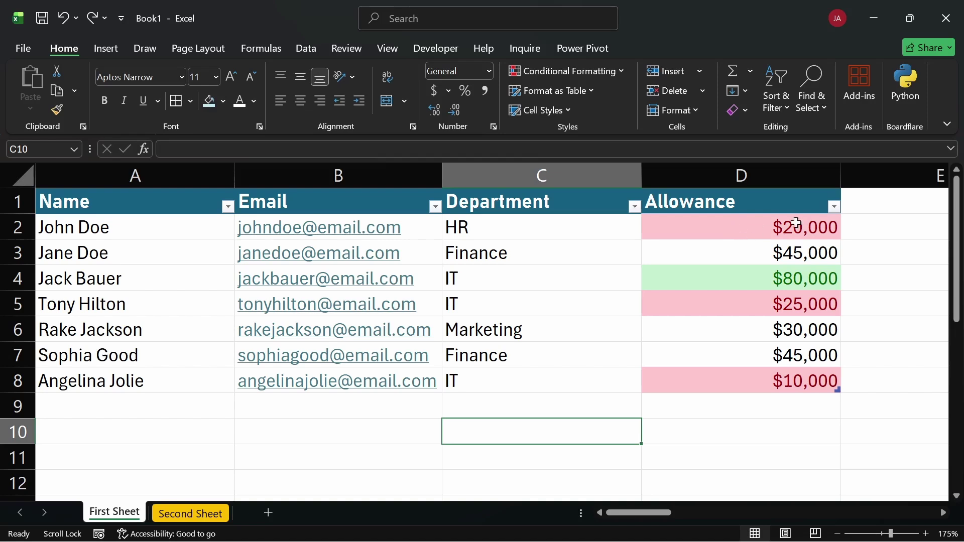
{"action": "left_click", "coordinate": [817, 104]}
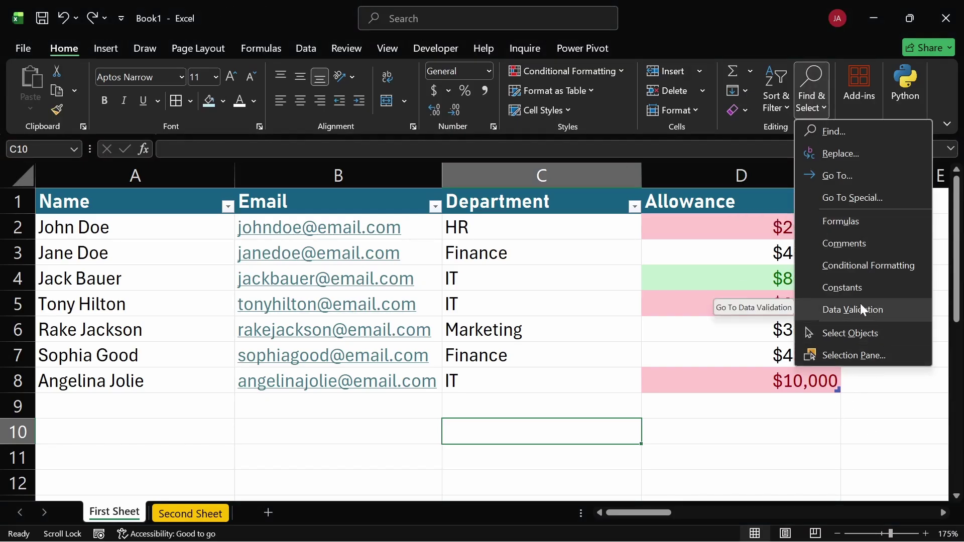
{"action": "left_click", "coordinate": [598, 358]}
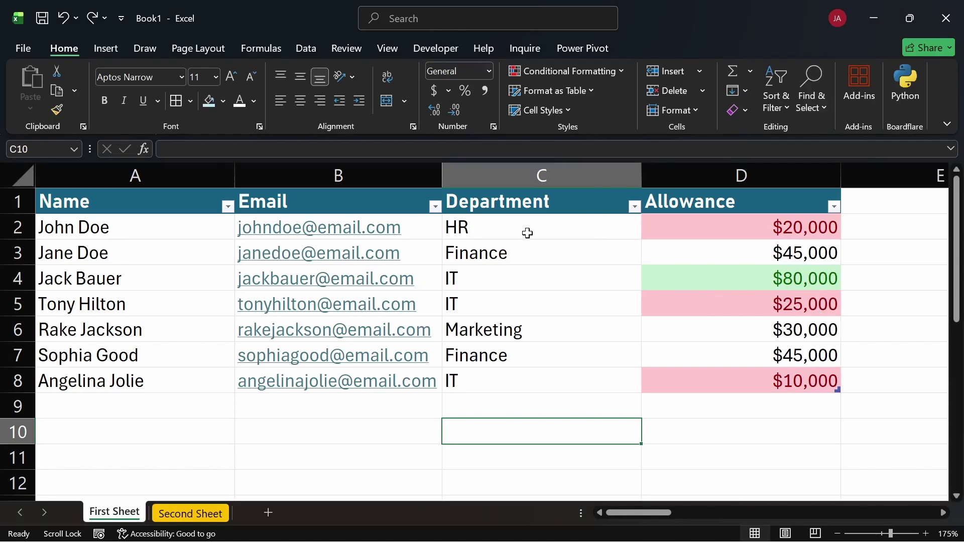
{"action": "left_click_drag", "start_coordinate": [515, 224], "coordinate": [501, 381]}
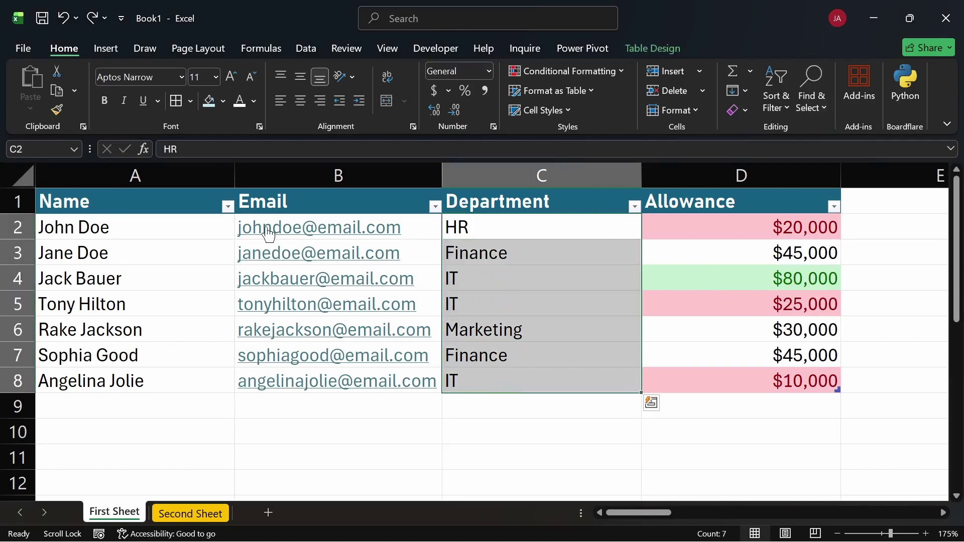
{"action": "left_click", "coordinate": [327, 173]}
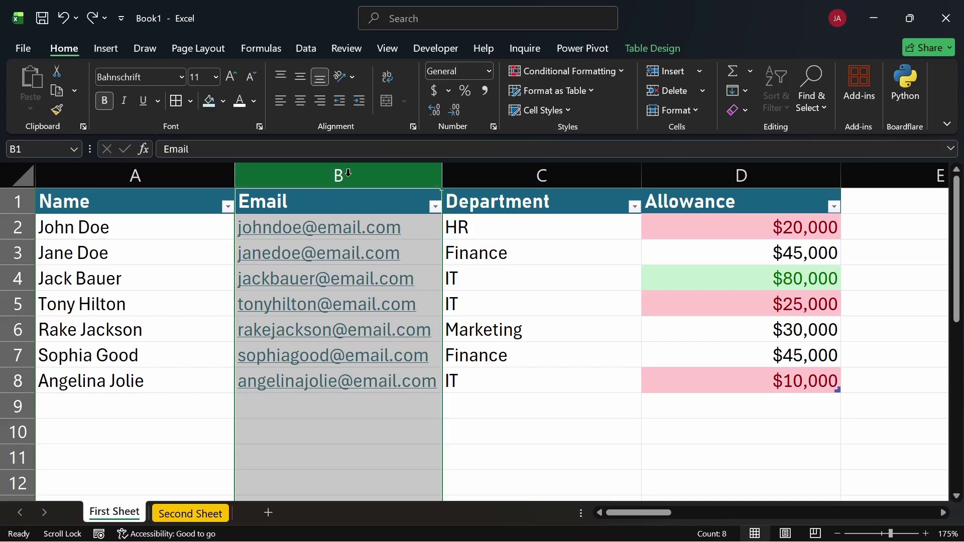
{"action": "key", "text": "ctrl+shift+plus"}
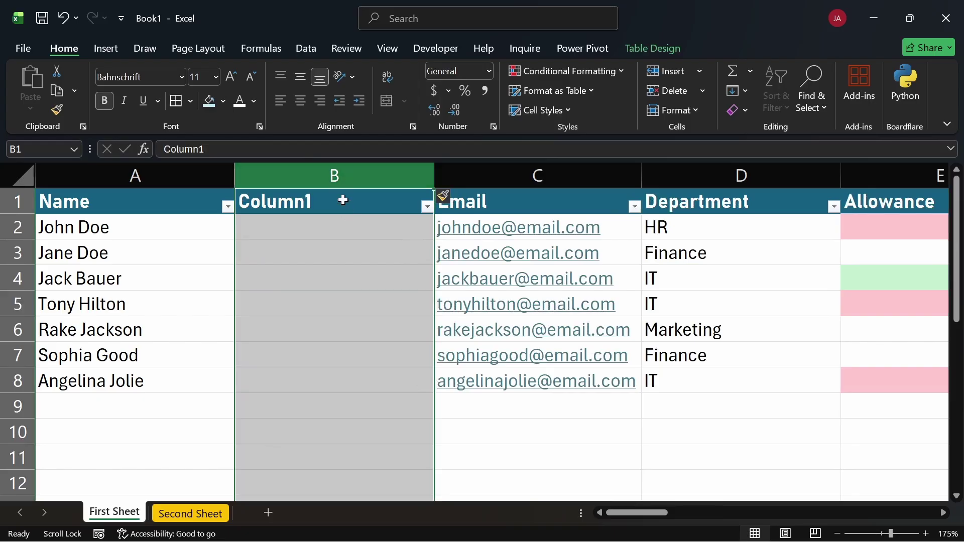
{"action": "left_click", "coordinate": [341, 200]}
{"action": "type", "text": "Gen"}
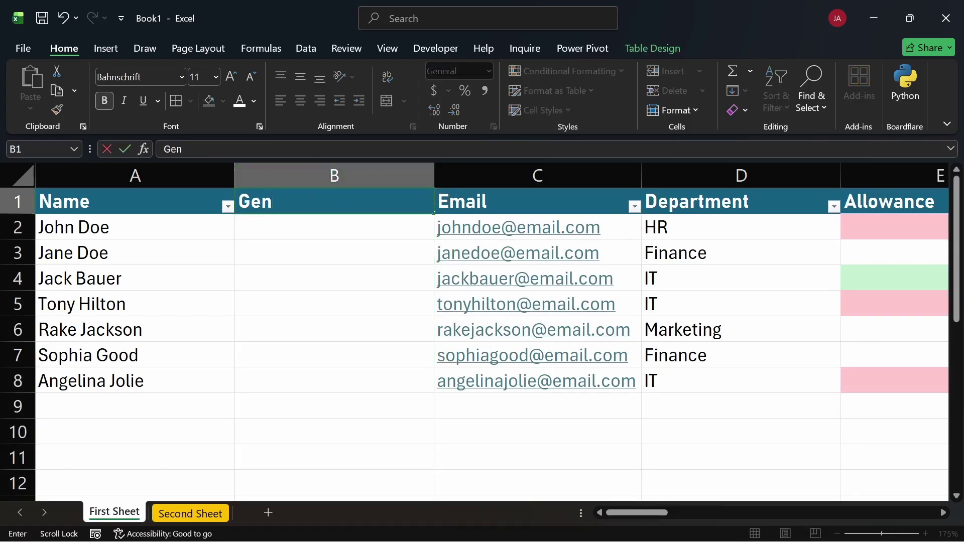
{"action": "type", "text": "der"}
{"action": "key", "text": "Return"}
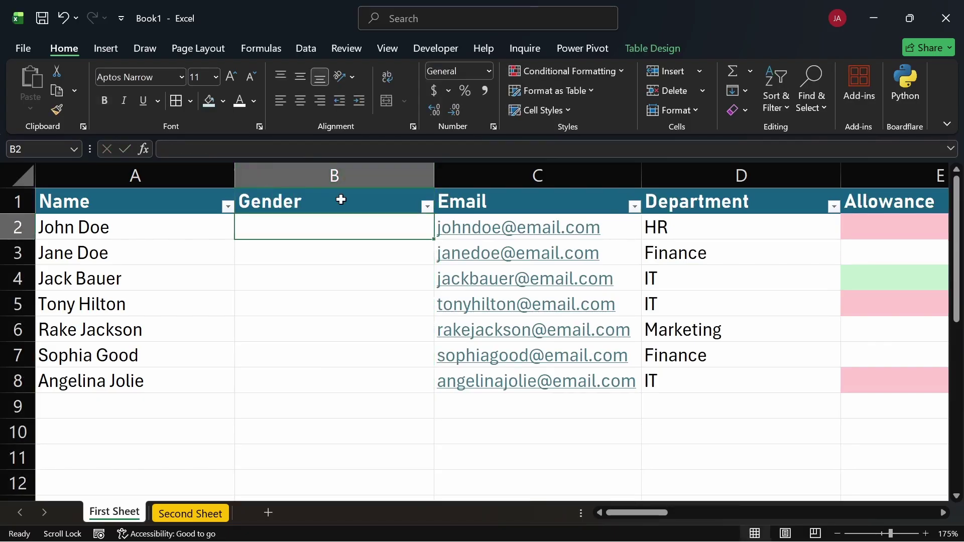
{"action": "left_click_drag", "start_coordinate": [338, 215], "coordinate": [325, 376]}
{"action": "left_click", "coordinate": [813, 95]}
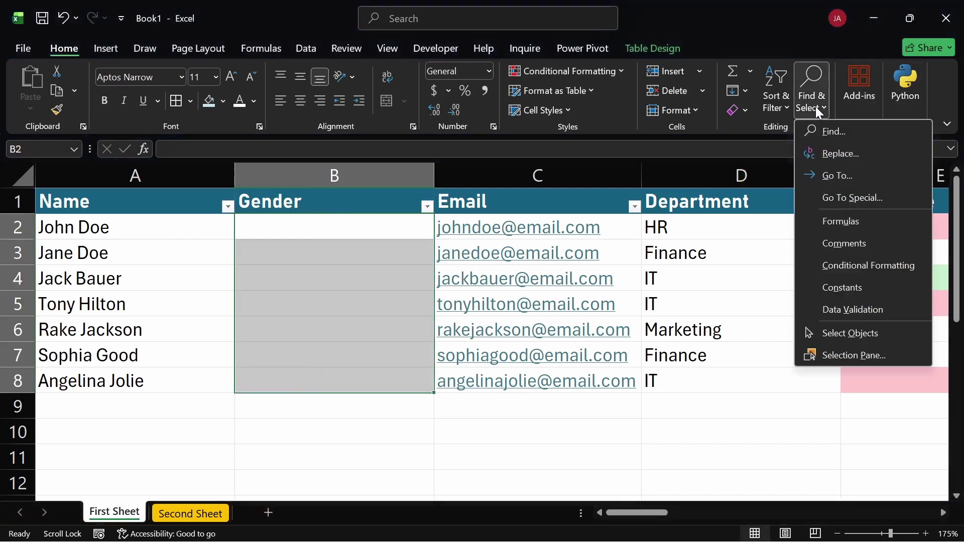
{"action": "left_click", "coordinate": [859, 310]}
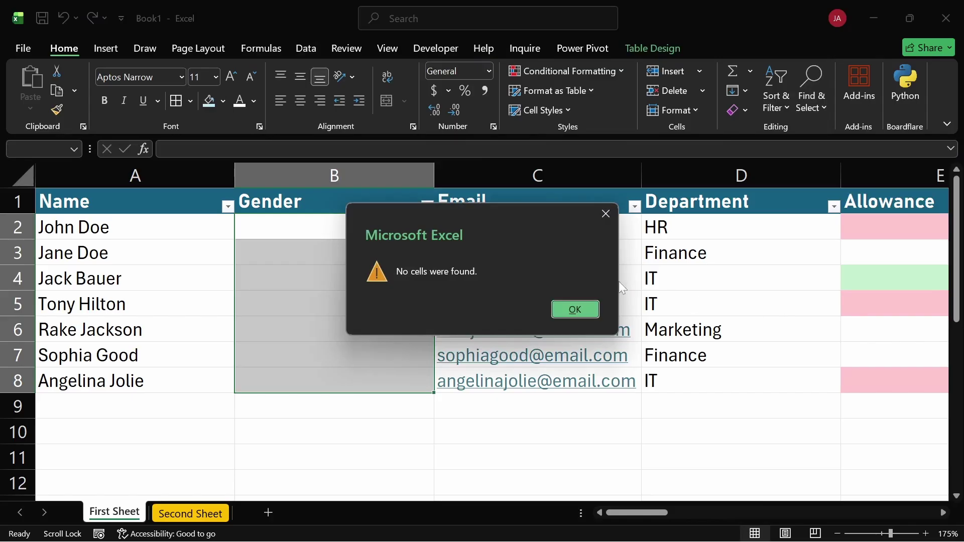
{"action": "left_click", "coordinate": [575, 308]}
{"action": "left_click", "coordinate": [268, 231]}
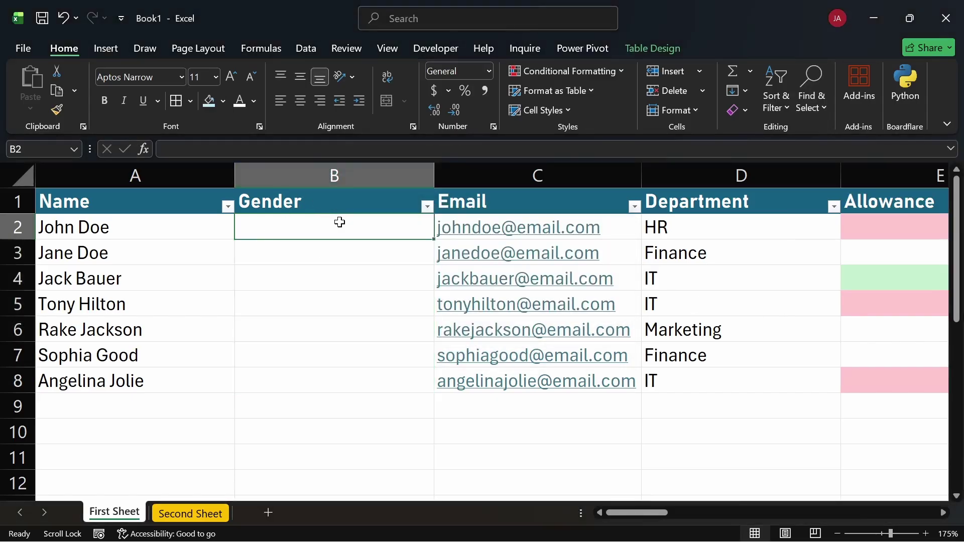
{"action": "left_click", "coordinate": [344, 176]}
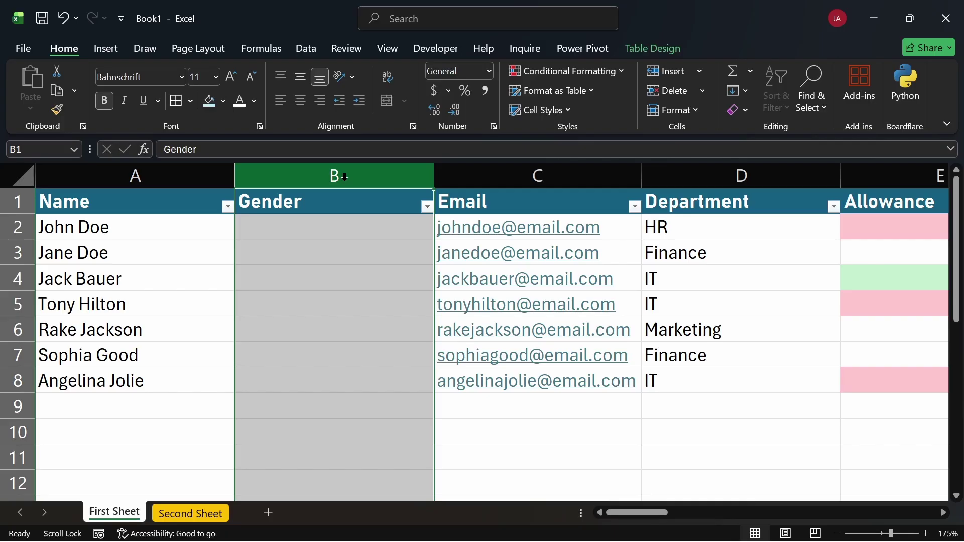
{"action": "key", "text": "ctrl+minus"}
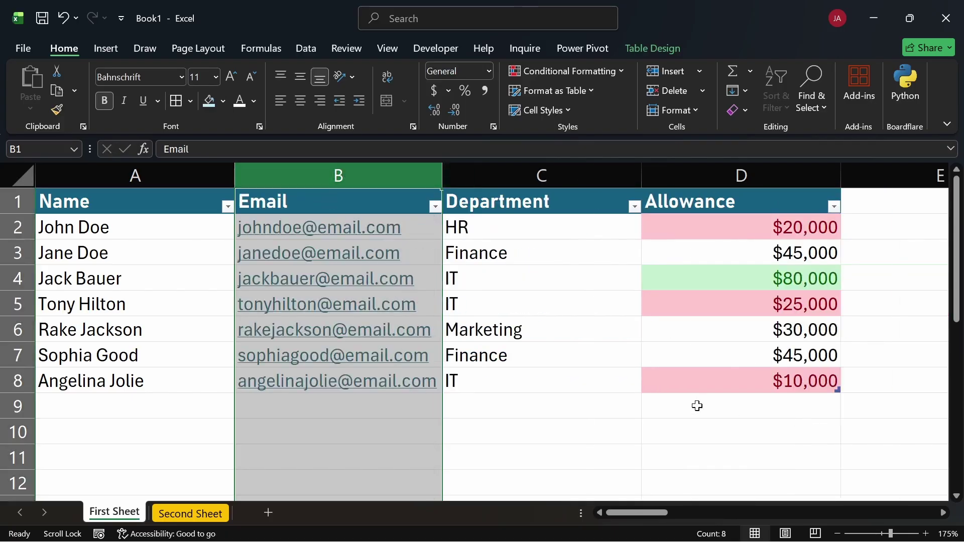
{"action": "left_click", "coordinate": [697, 405]}
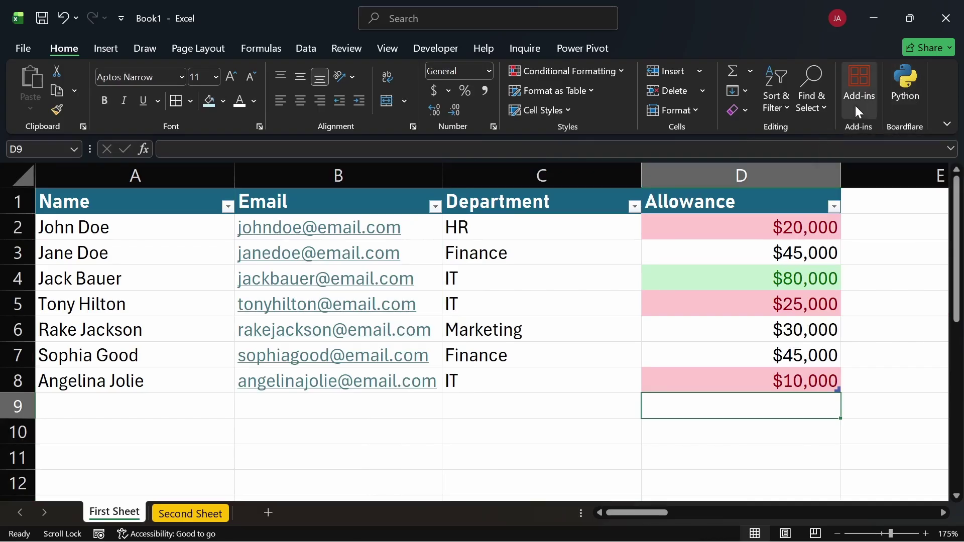
{"action": "left_click", "coordinate": [856, 73]}
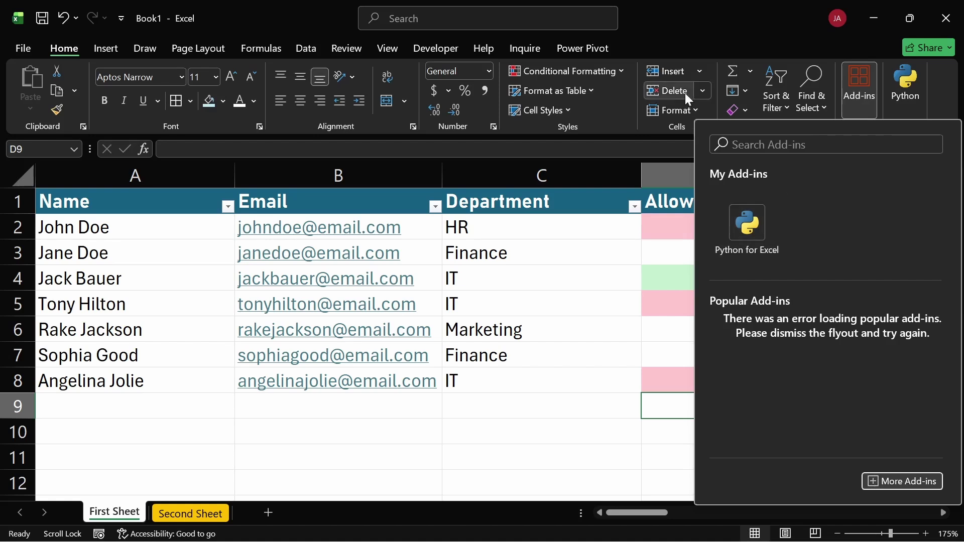
{"action": "left_click", "coordinate": [577, 312]}
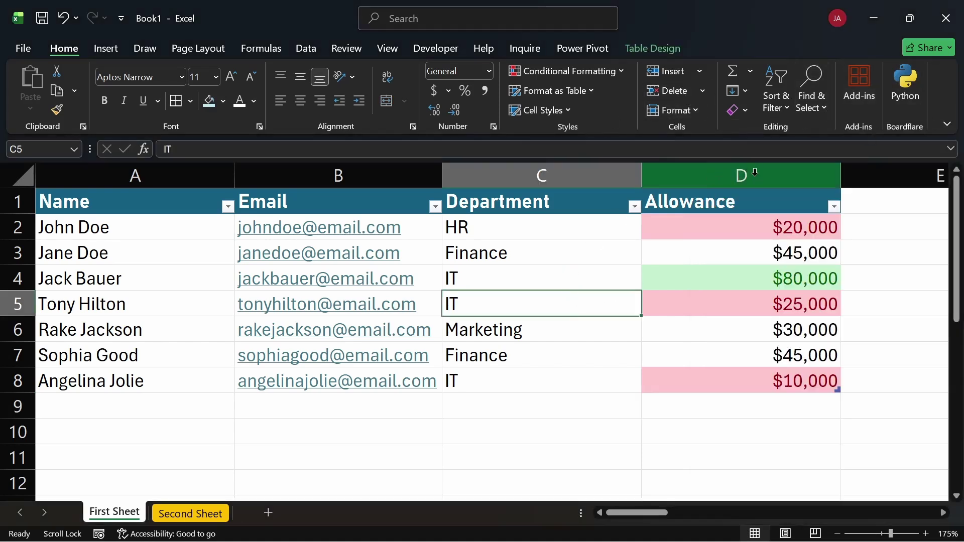
{"action": "left_click", "coordinate": [901, 87]}
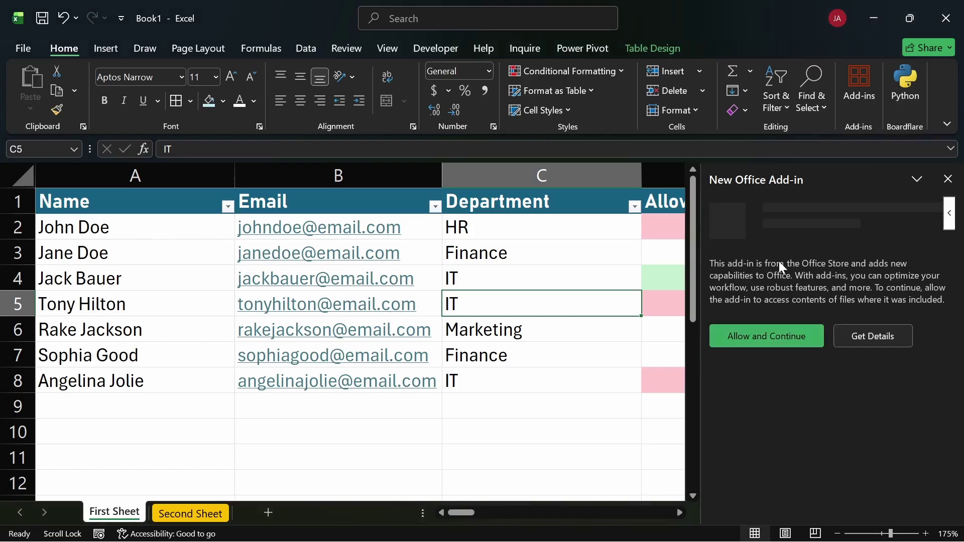
{"action": "left_click", "coordinate": [793, 339]}
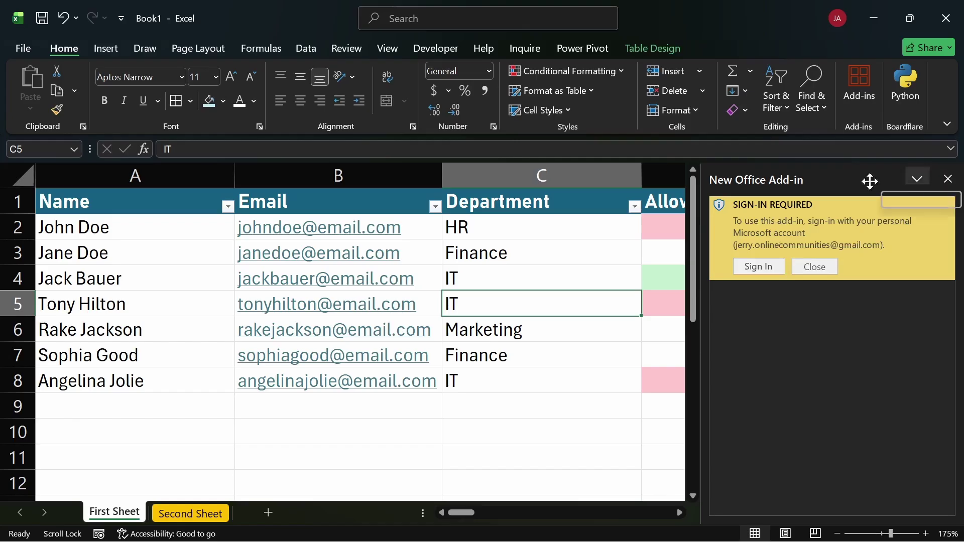
{"action": "left_click", "coordinate": [948, 179]}
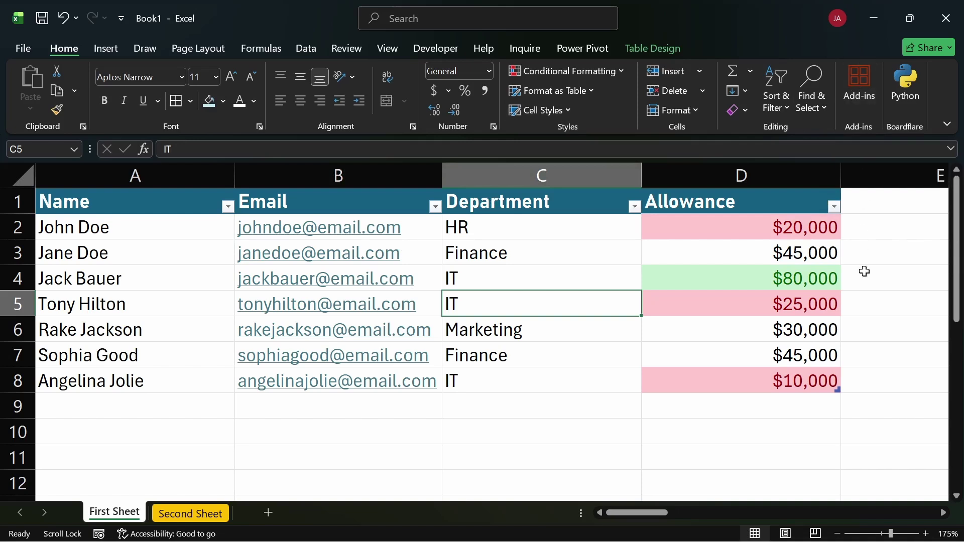
{"action": "left_click", "coordinate": [529, 425]}
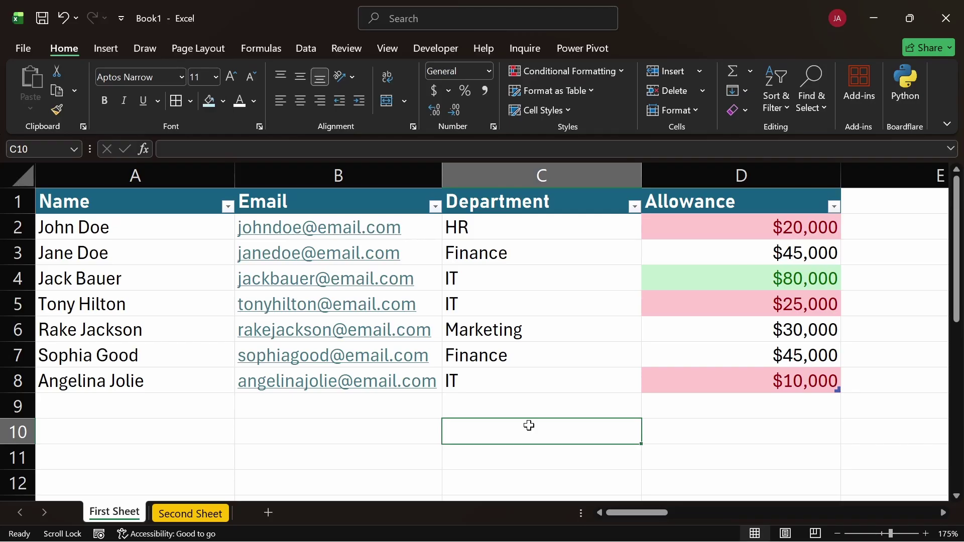
{"action": "left_click", "coordinate": [111, 49]}
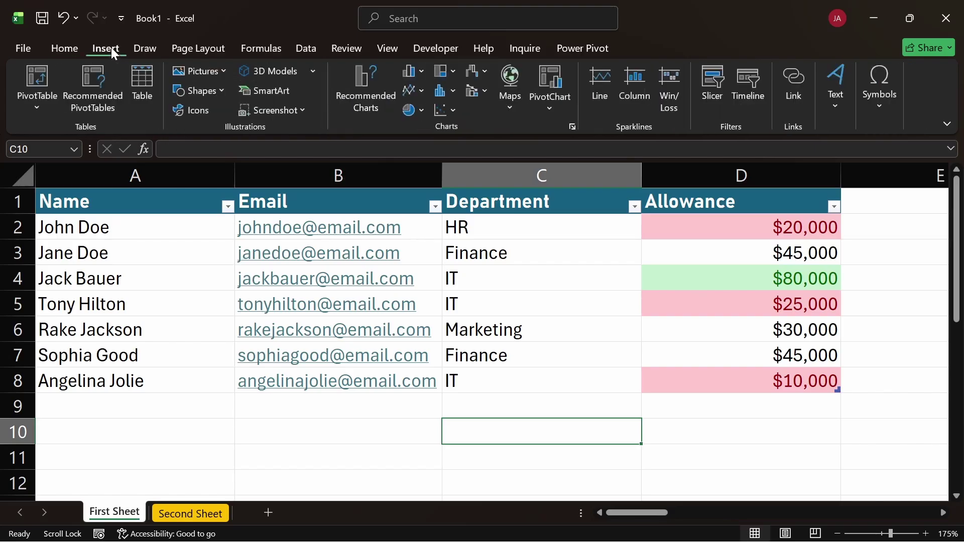
{"action": "left_click", "coordinate": [66, 48]}
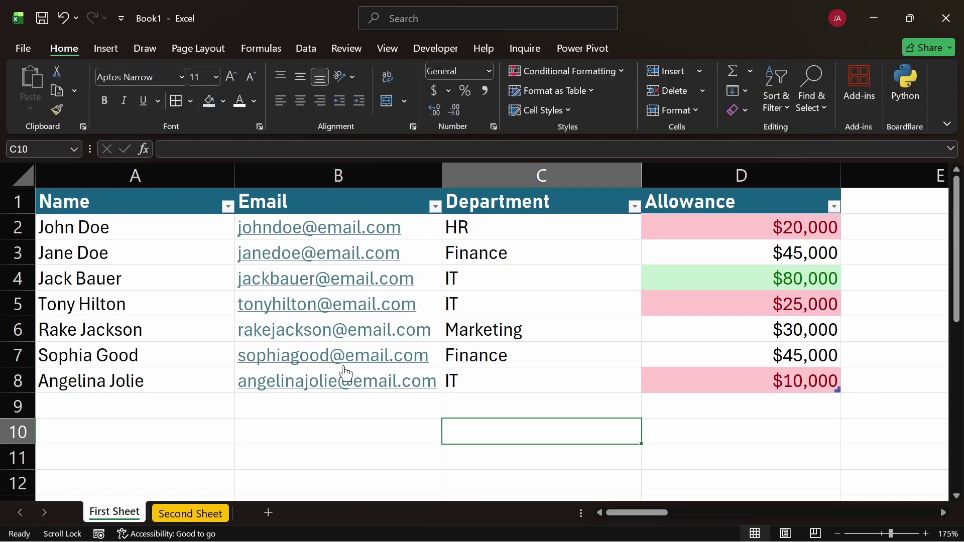